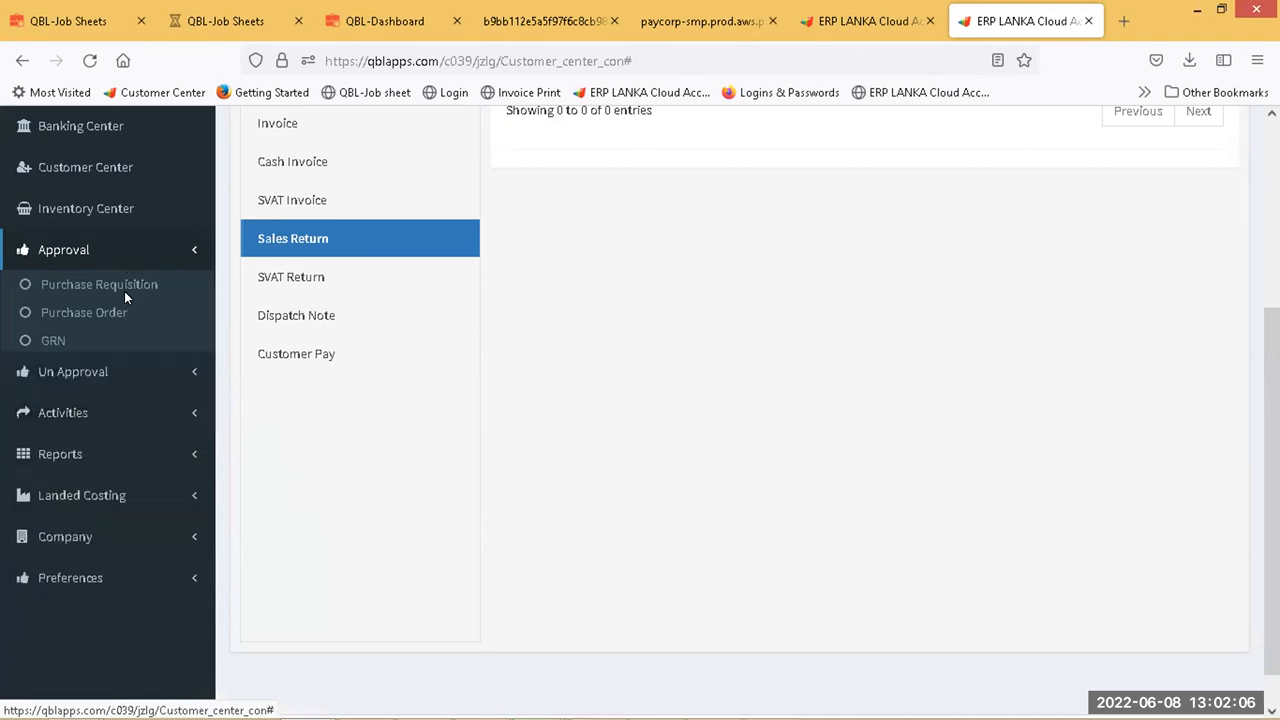
# - Examine the available reports under Company and Financial, Vendors and Payable including AP Aging, and Customers and Receivable
pyautogui.click(114, 385)
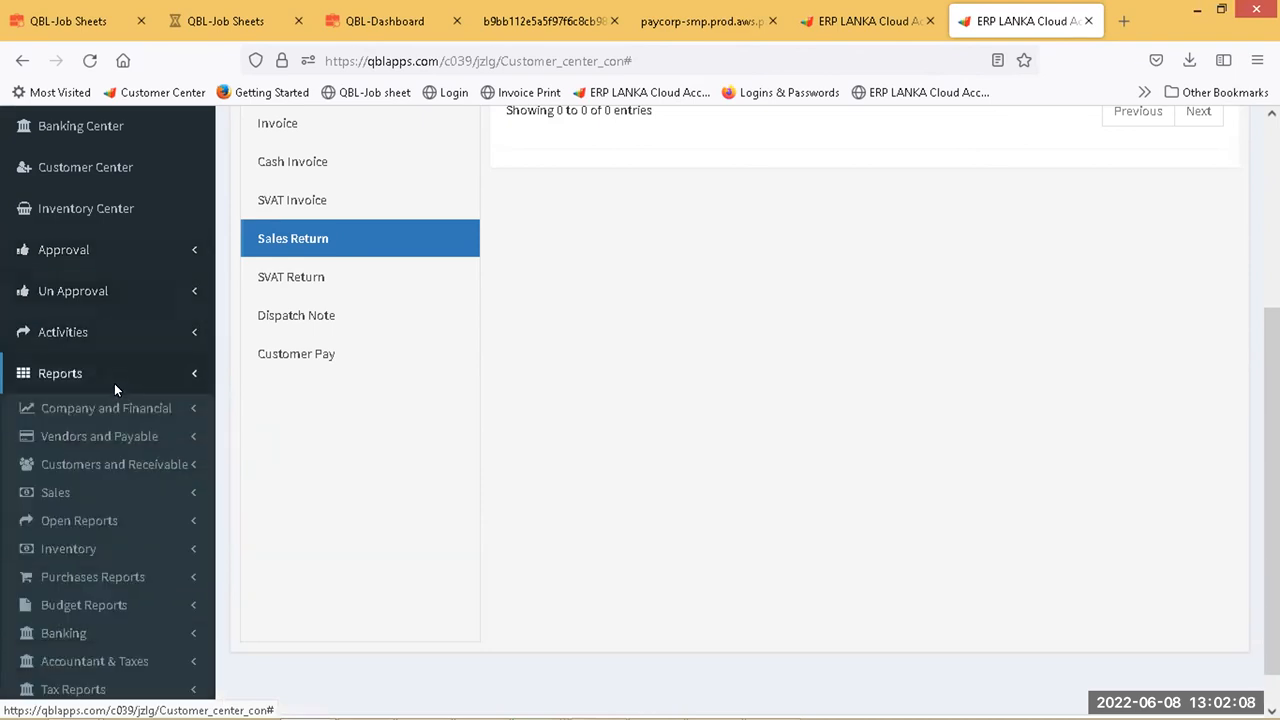
pyautogui.scroll(-3, 114, 380)
pyautogui.click(121, 226)
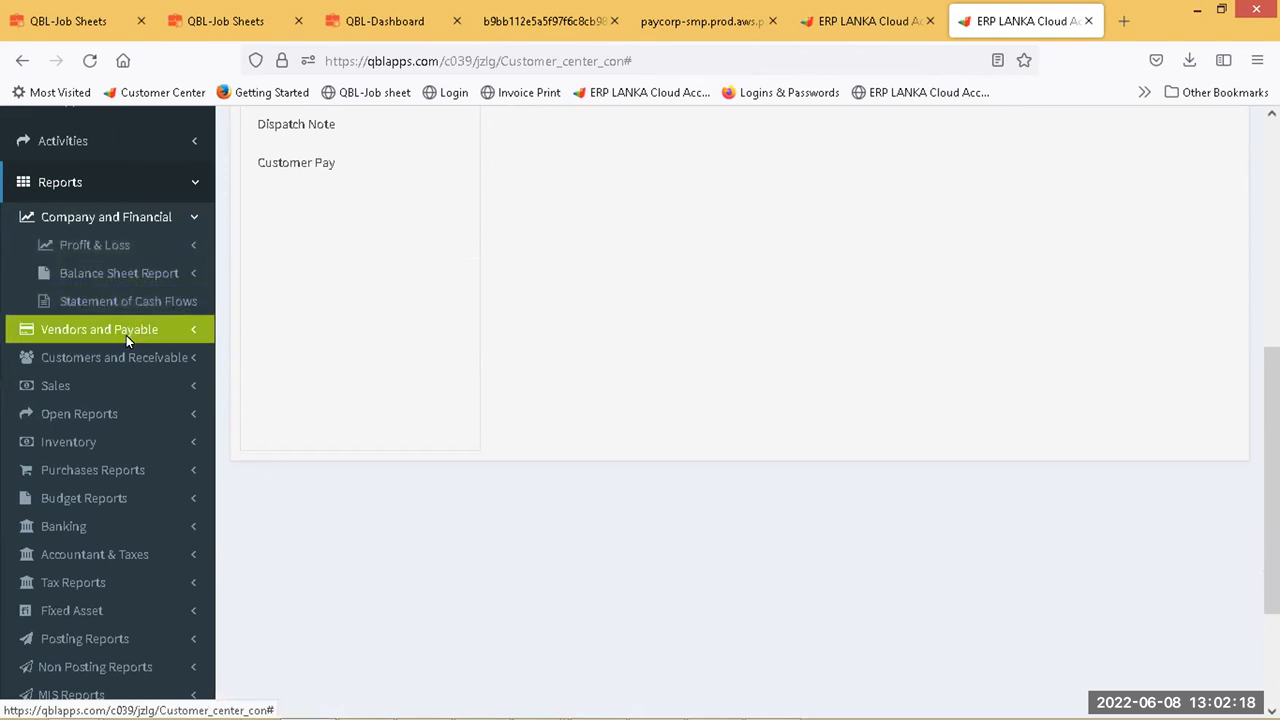
pyautogui.click(137, 218)
pyautogui.click(125, 245)
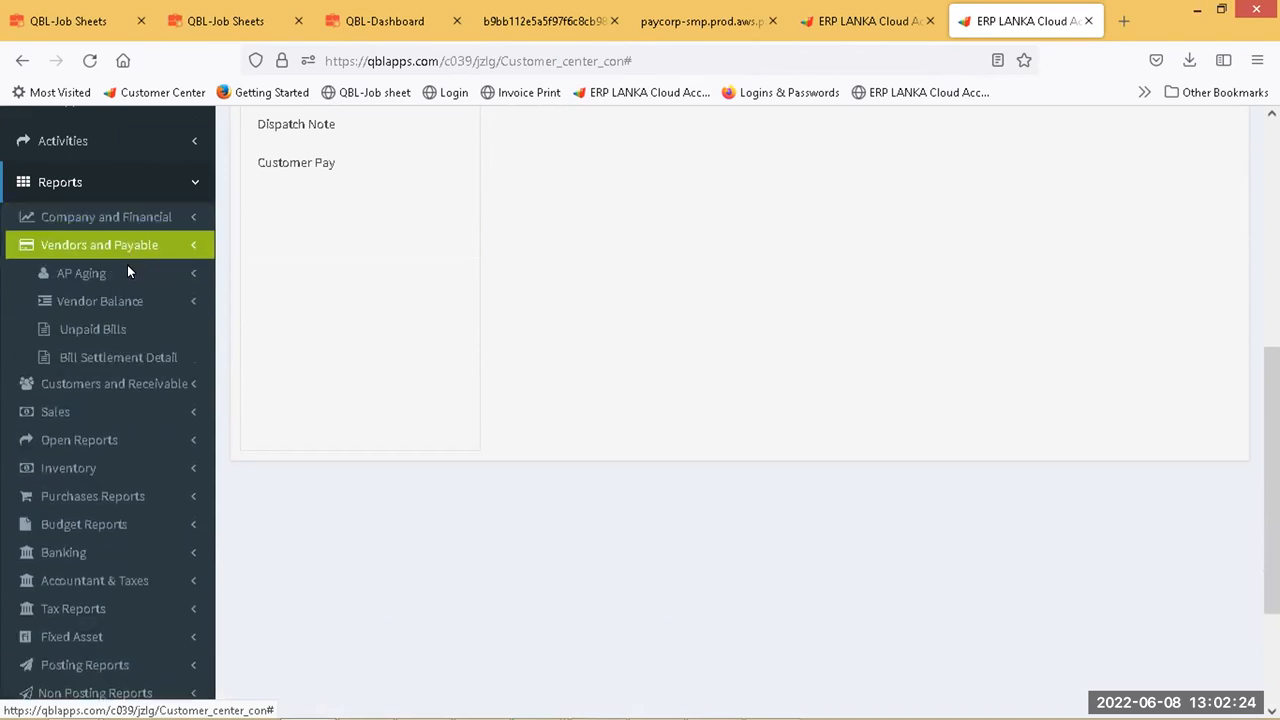
pyautogui.click(126, 273)
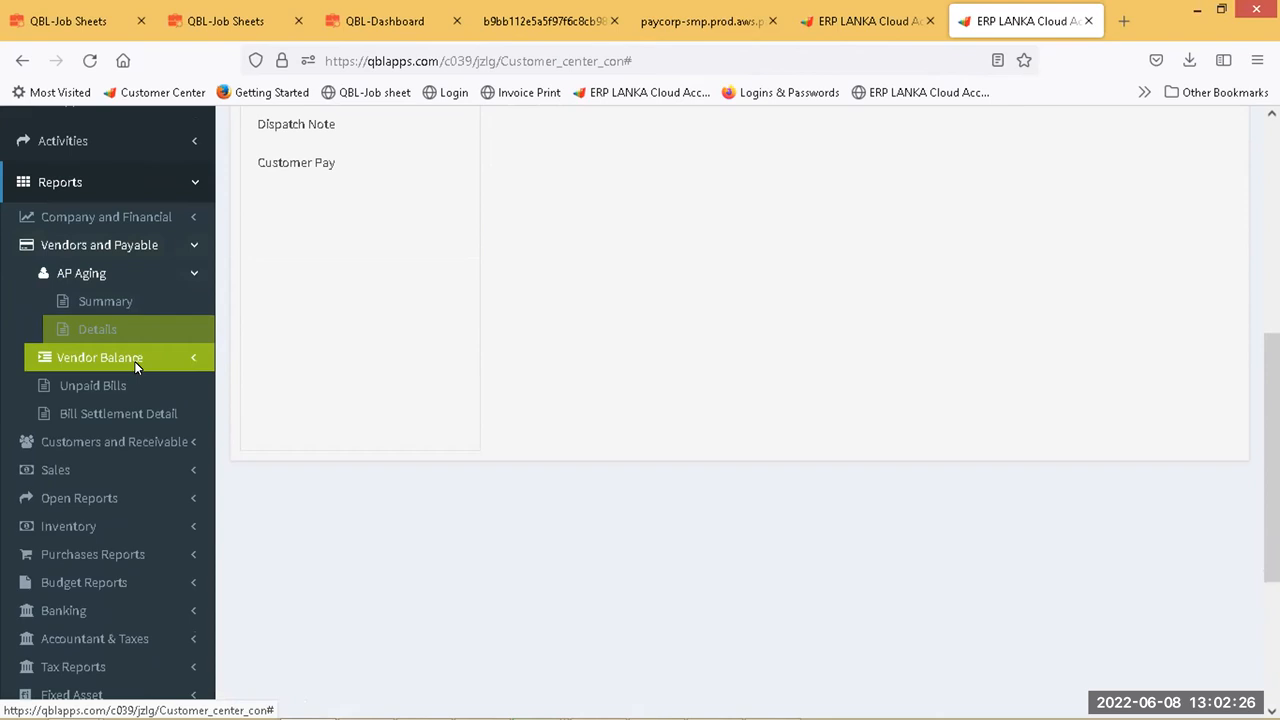
pyautogui.click(110, 246)
pyautogui.click(100, 276)
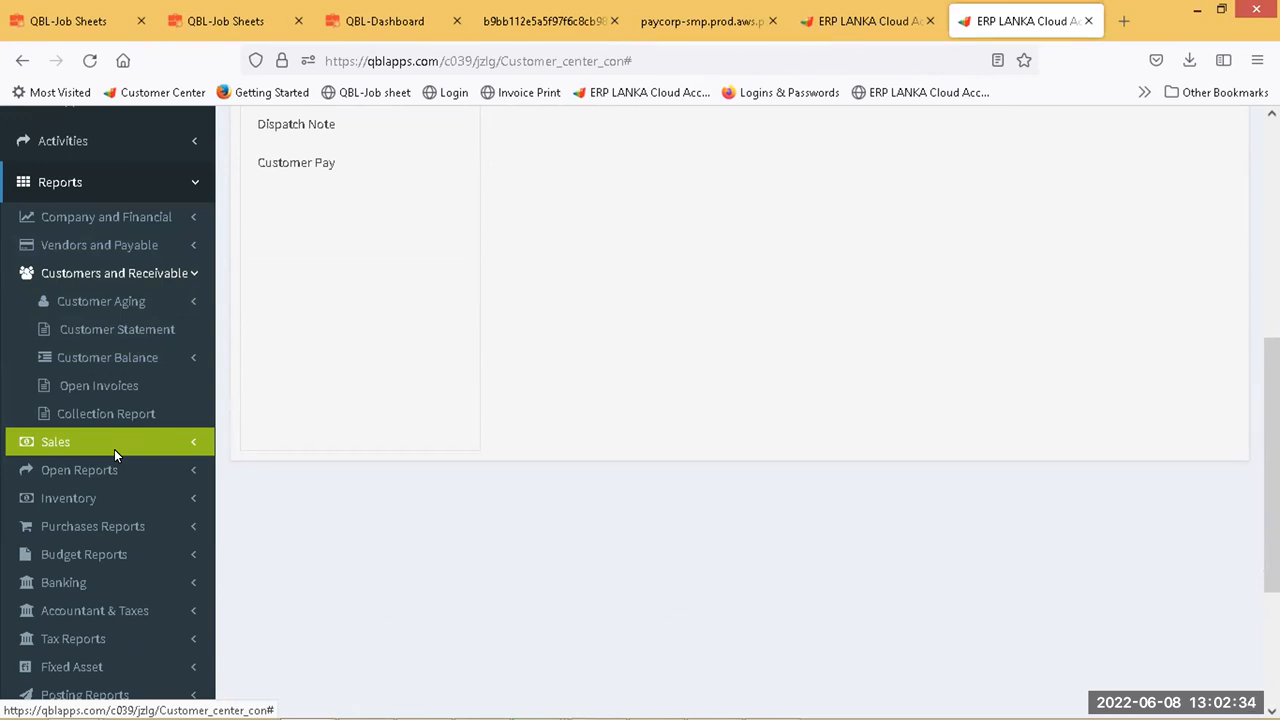
pyautogui.click(121, 272)
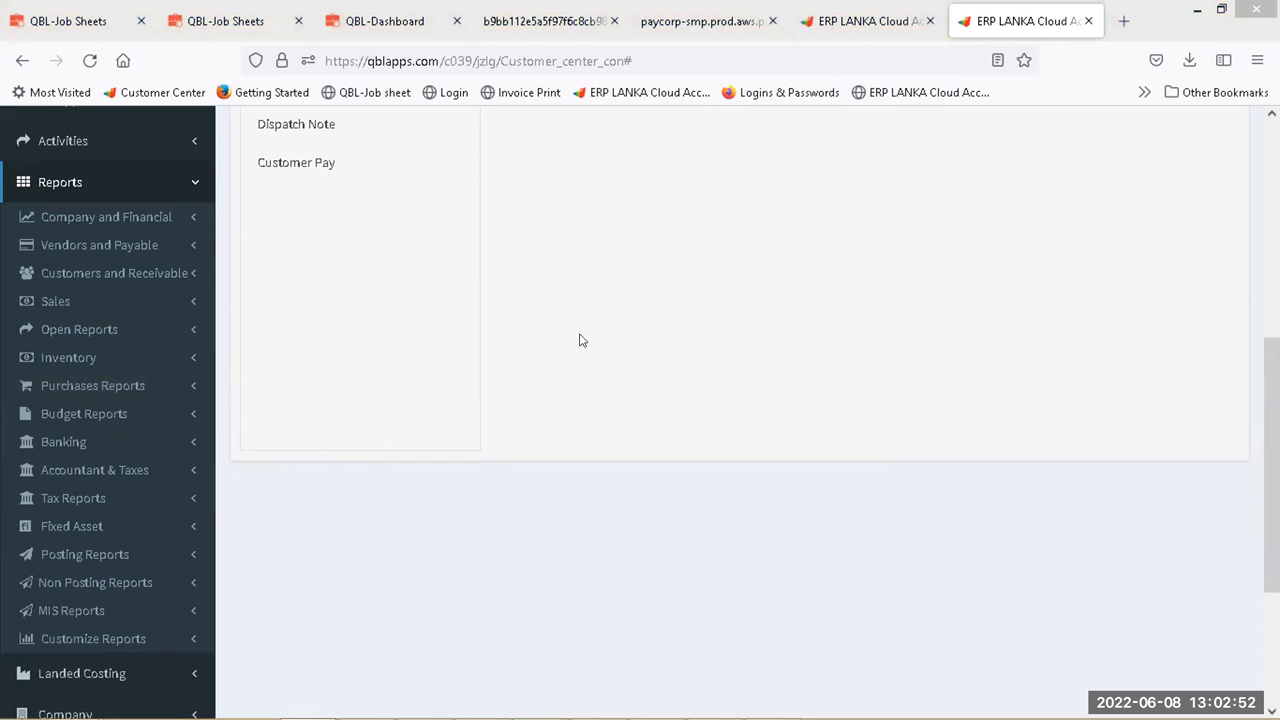
# - Open the Vendor Center and review its new transaction types, purchase requisitions and purchase orders
pyautogui.moveTo(1271, 362); pyautogui.dragTo(1258, 122)
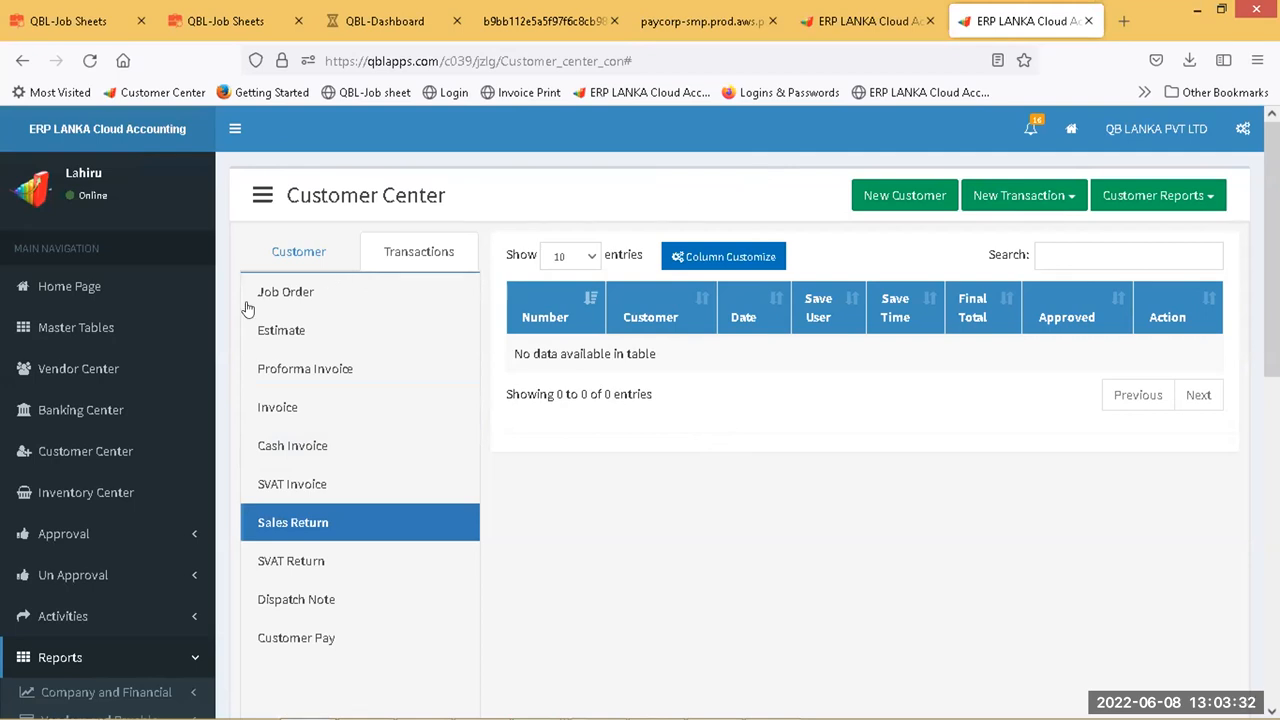
pyautogui.click(142, 368)
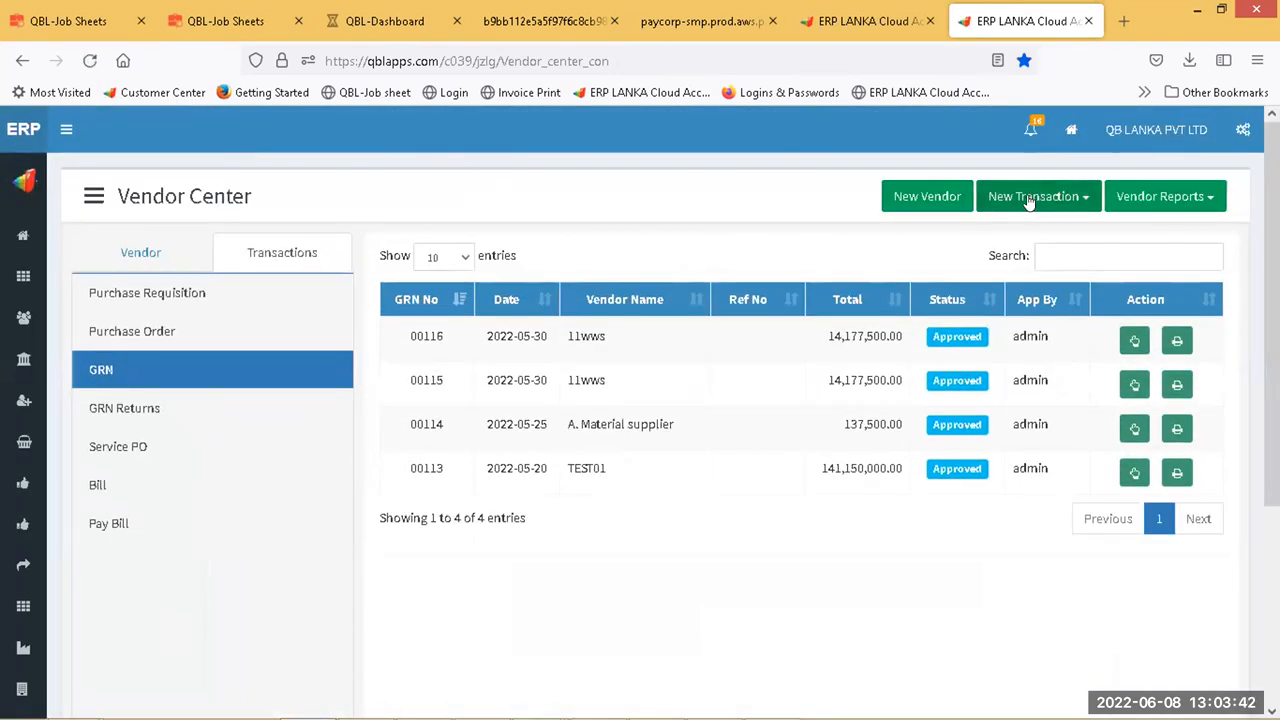
pyautogui.click(1025, 204)
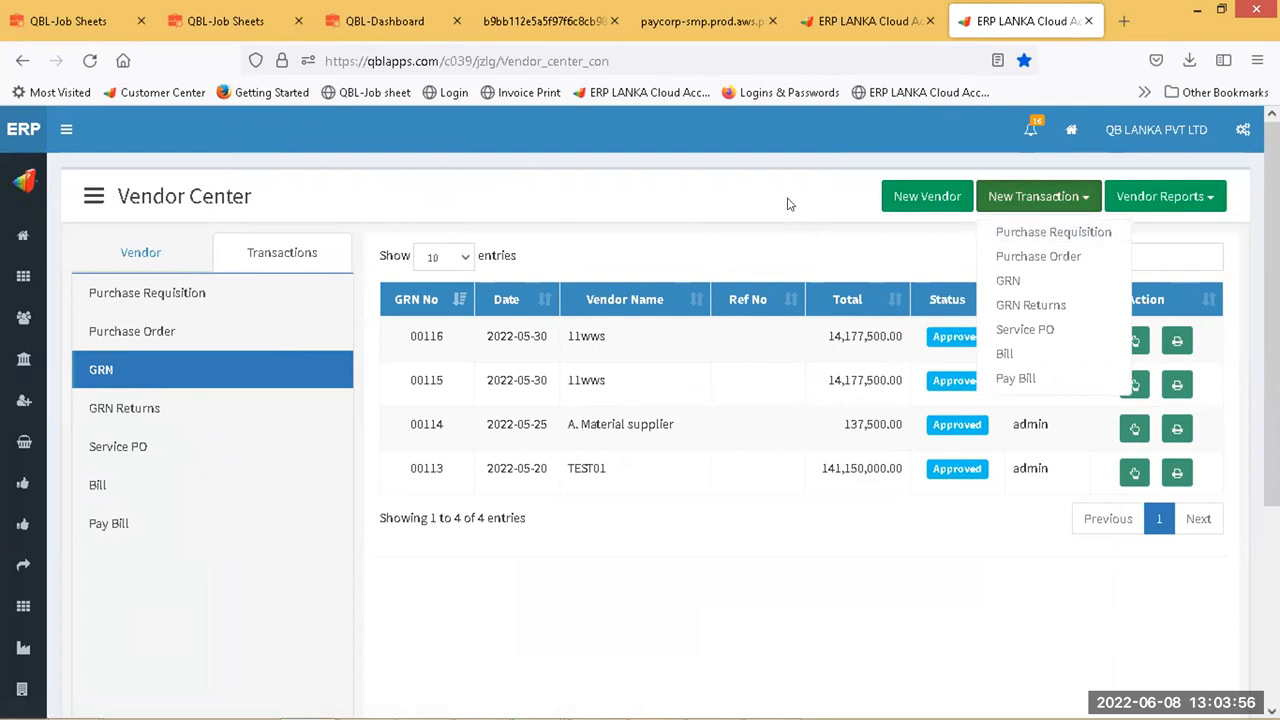
pyautogui.click(175, 300)
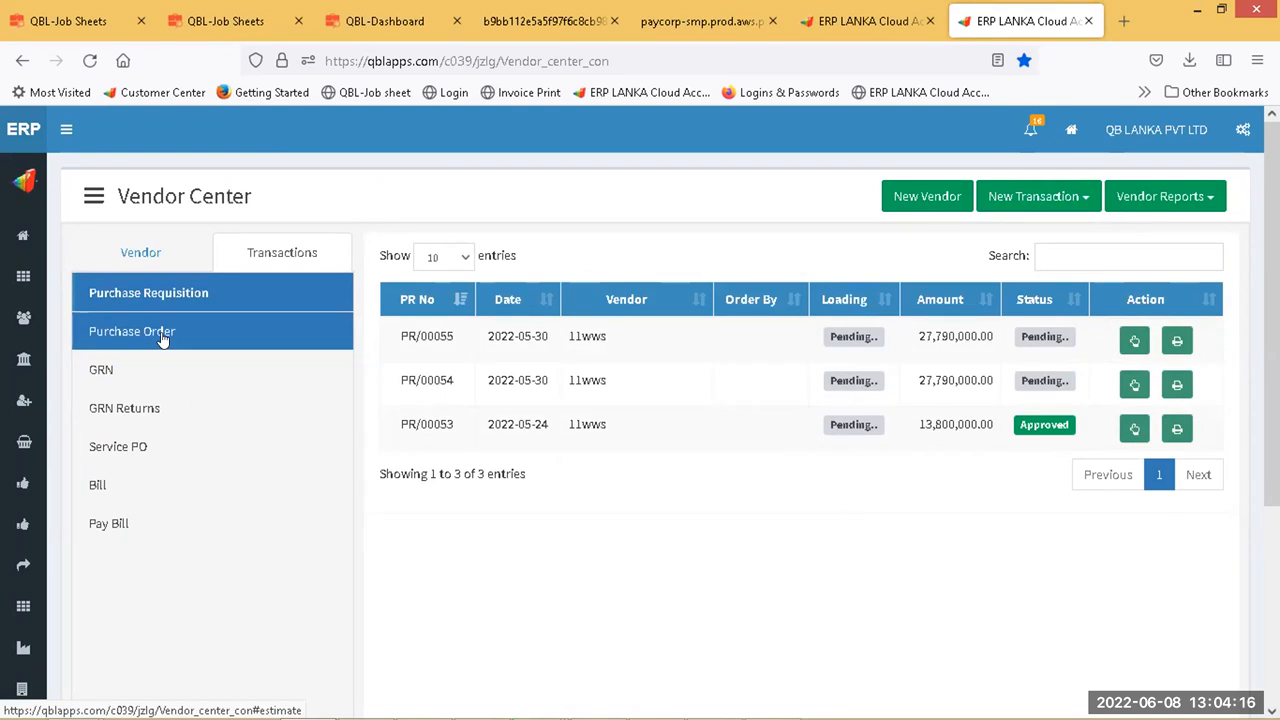
pyautogui.click(163, 340)
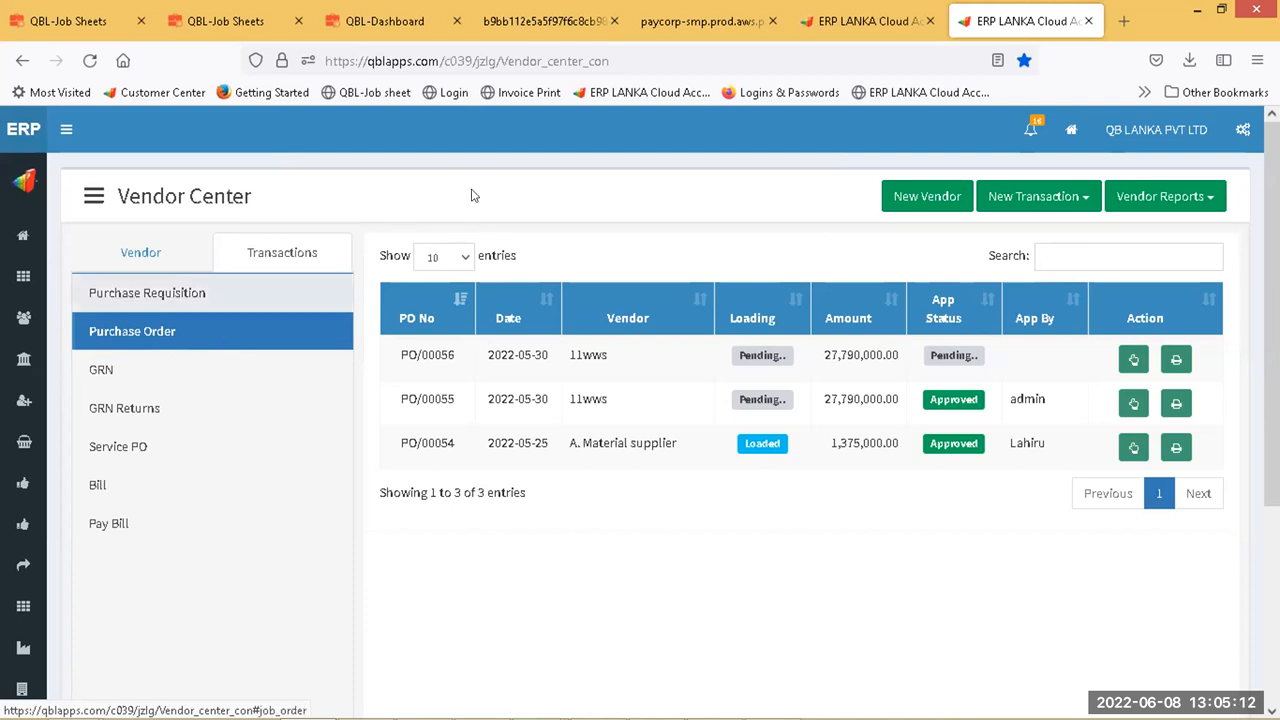
# - View the master tables, then start a new Inventory Transfer from the Inventory Center
pyautogui.click(68, 131)
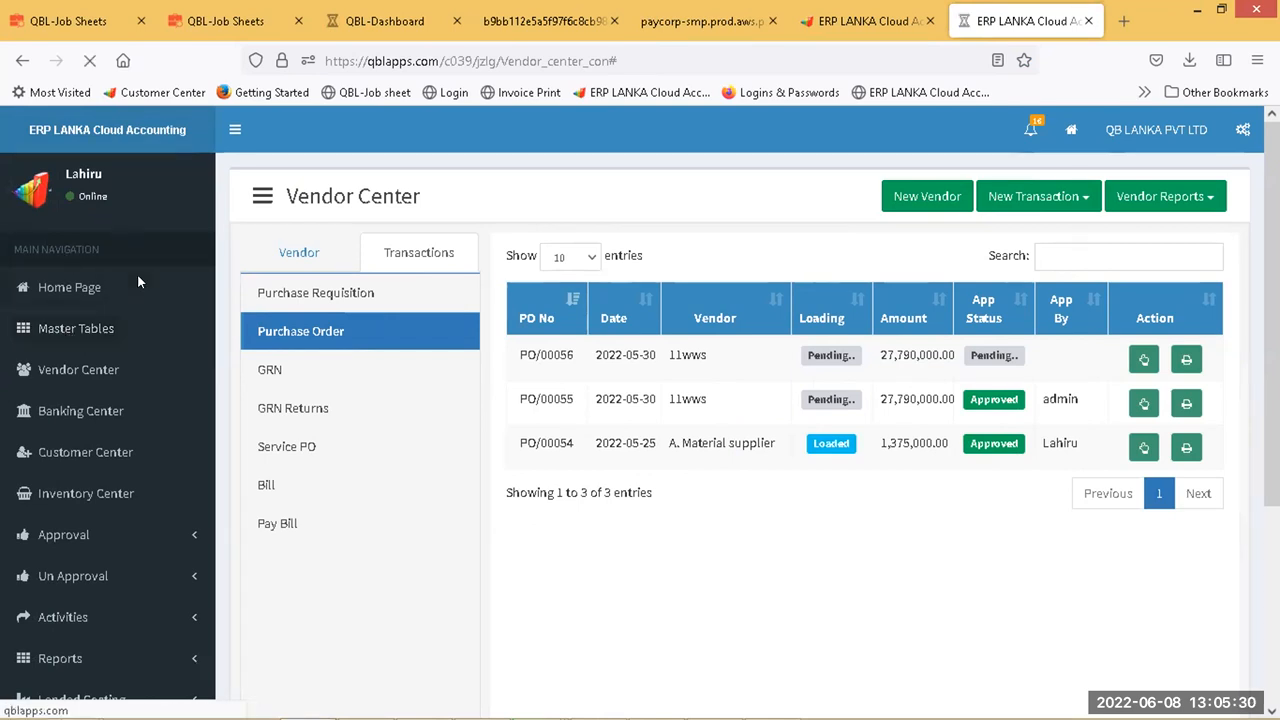
pyautogui.click(92, 330)
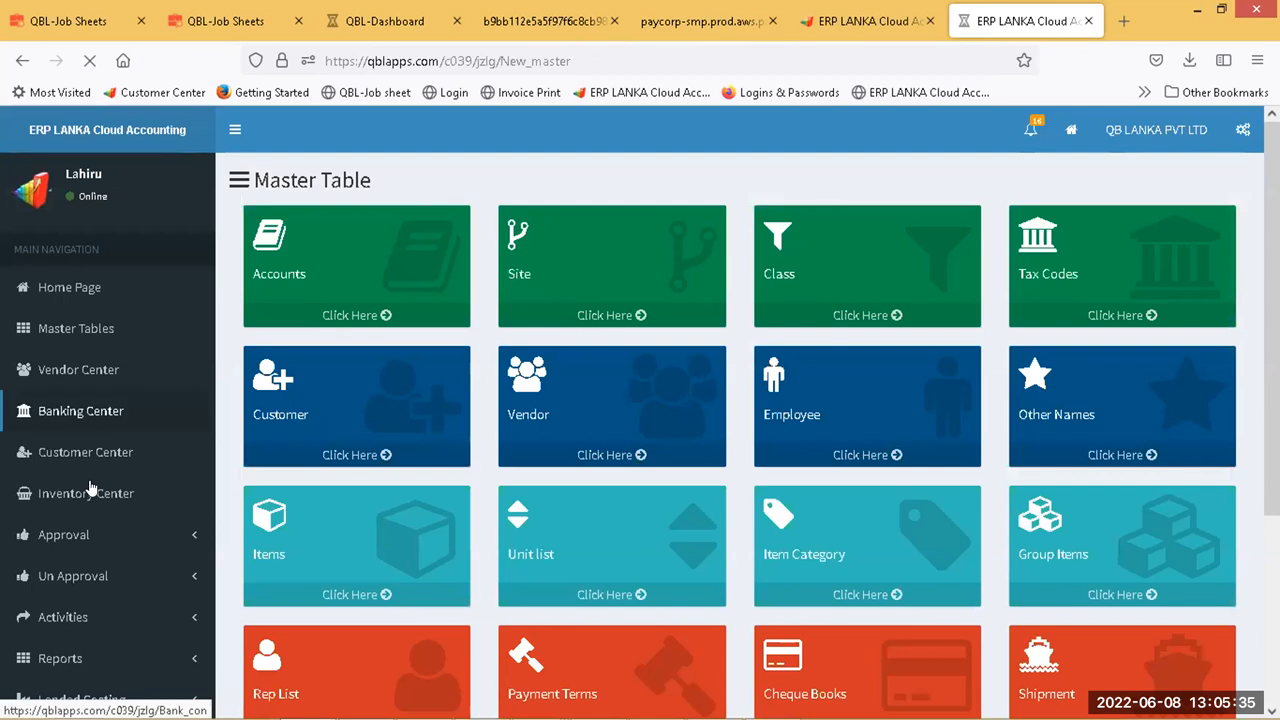
pyautogui.click(90, 490)
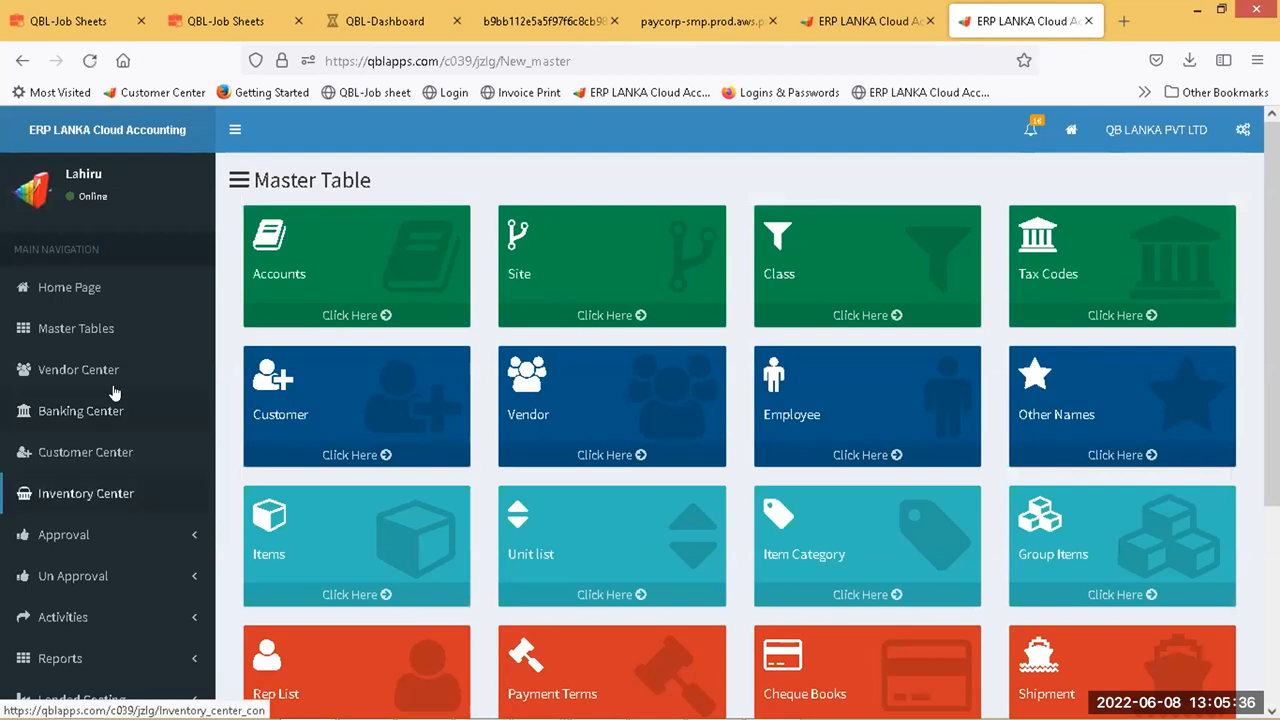
pyautogui.scroll(-2, 426, 285)
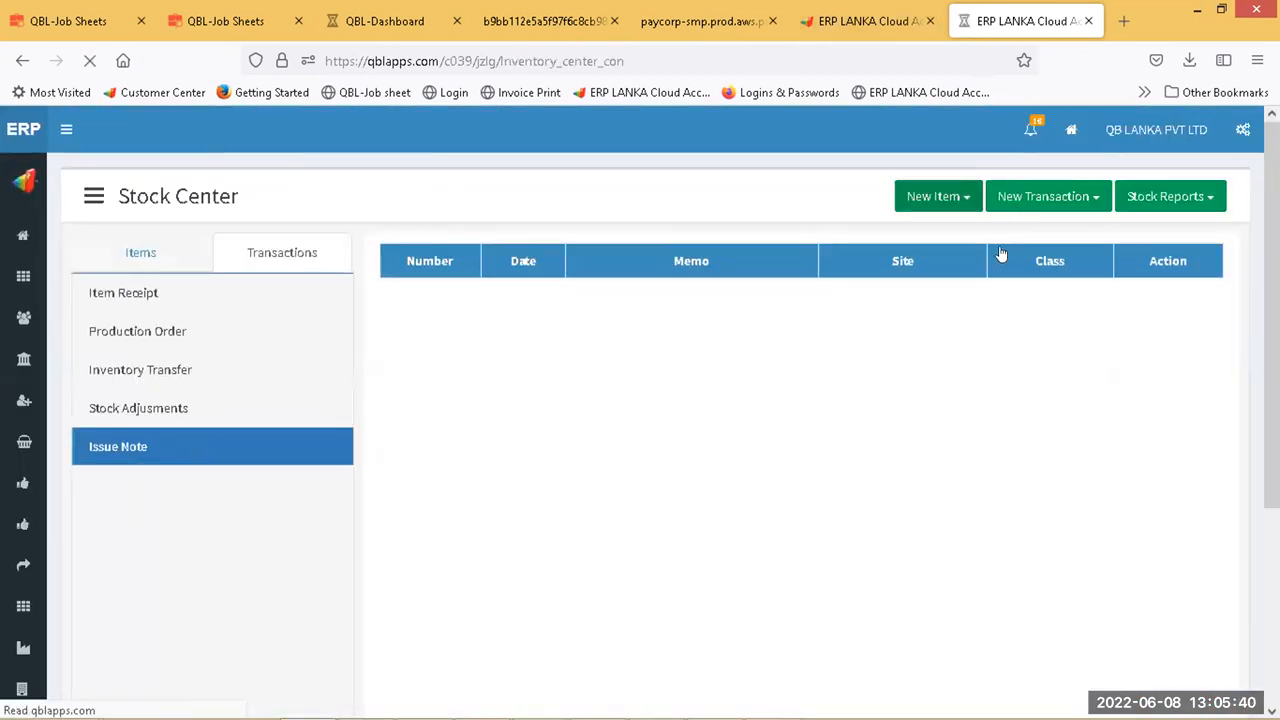
pyautogui.click(1013, 196)
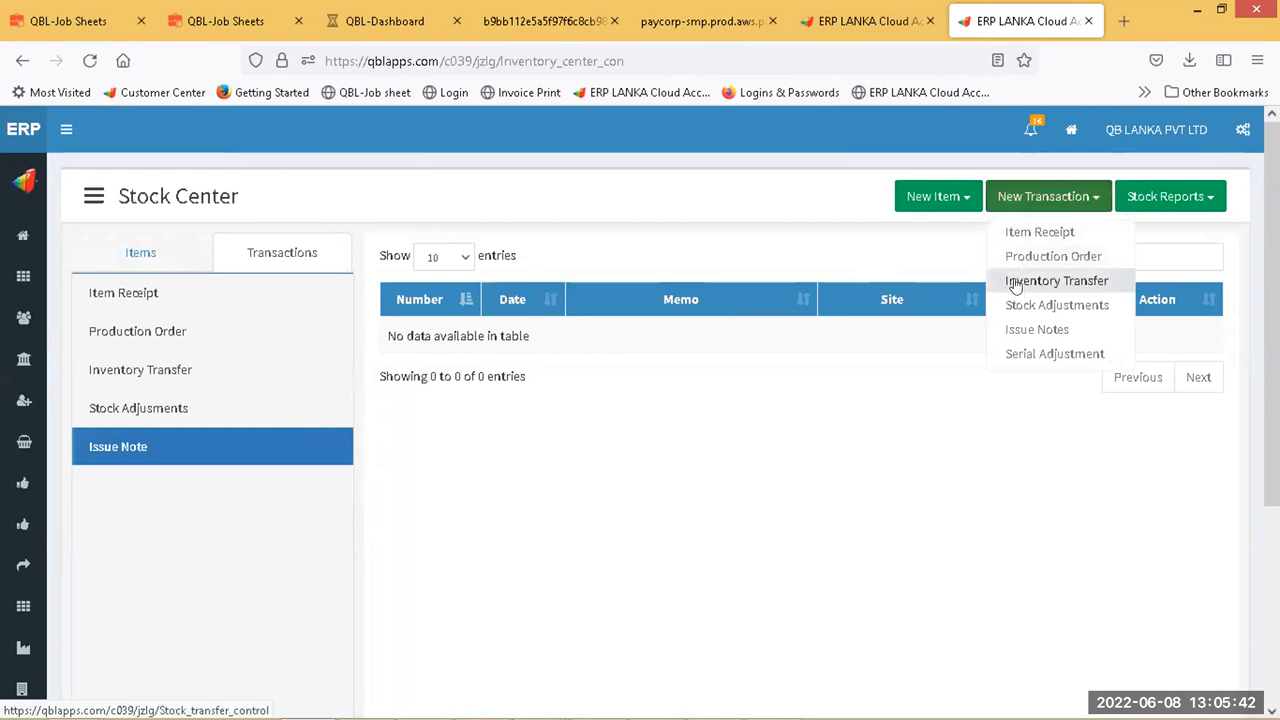
pyautogui.click(1016, 285)
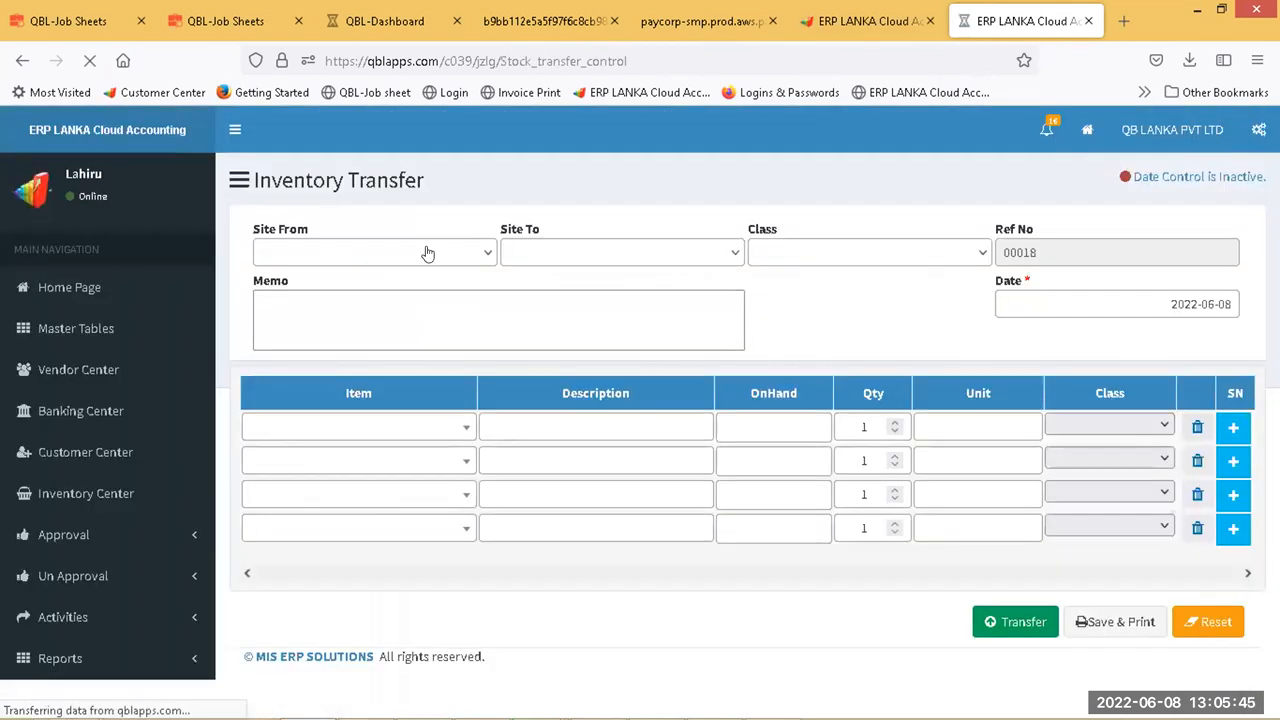
# - Set the inventory transfer's source site to Main and its destination site to Gall
pyautogui.click(427, 253)
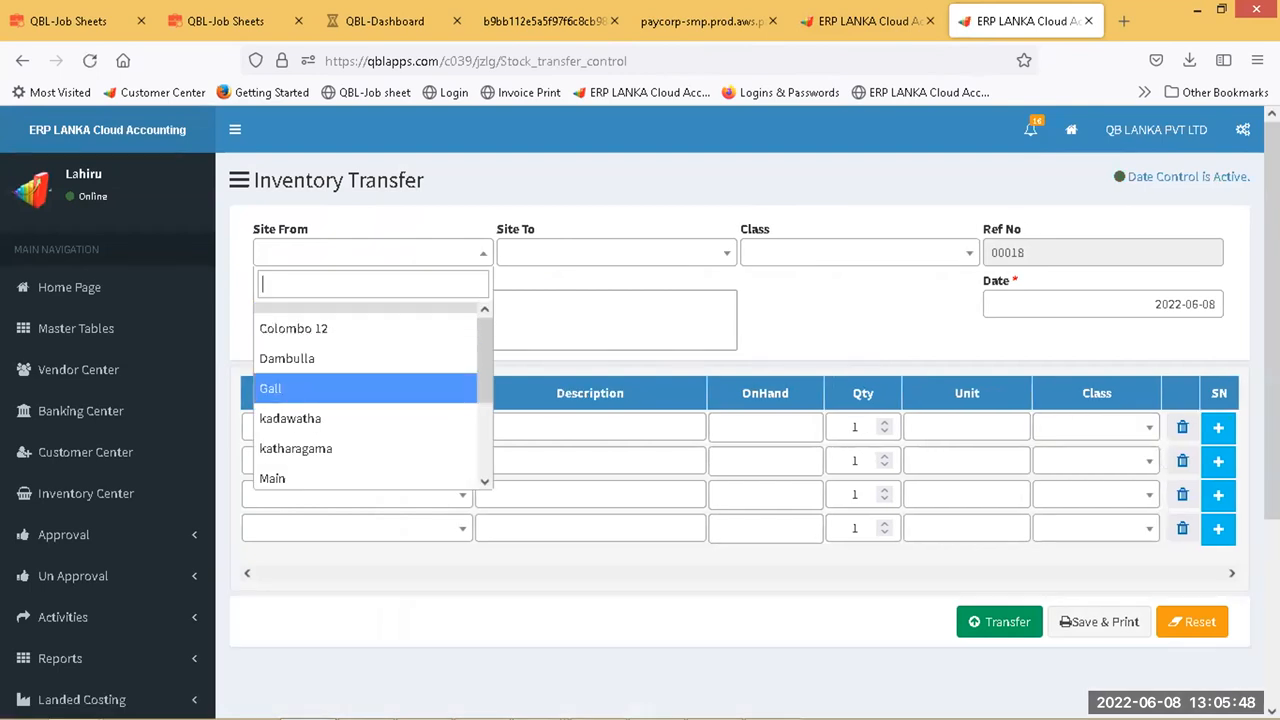
pyautogui.write('main')
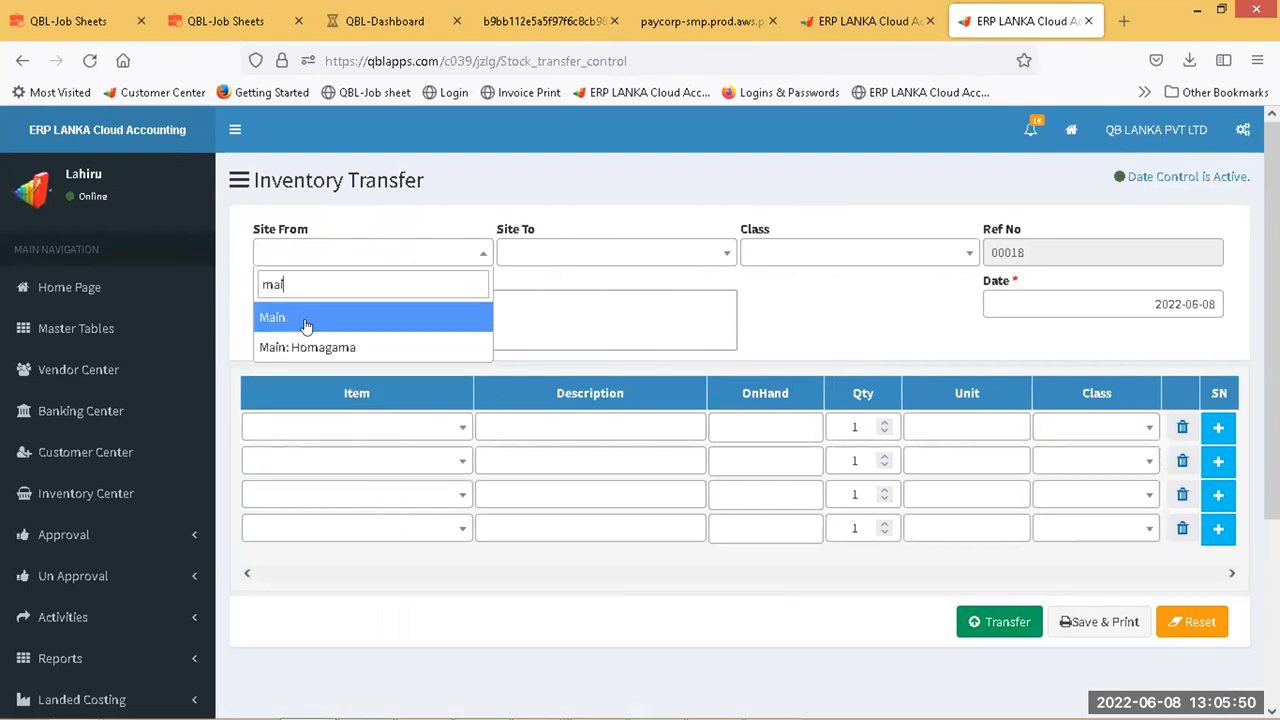
pyautogui.press('Return')
pyautogui.click(613, 256)
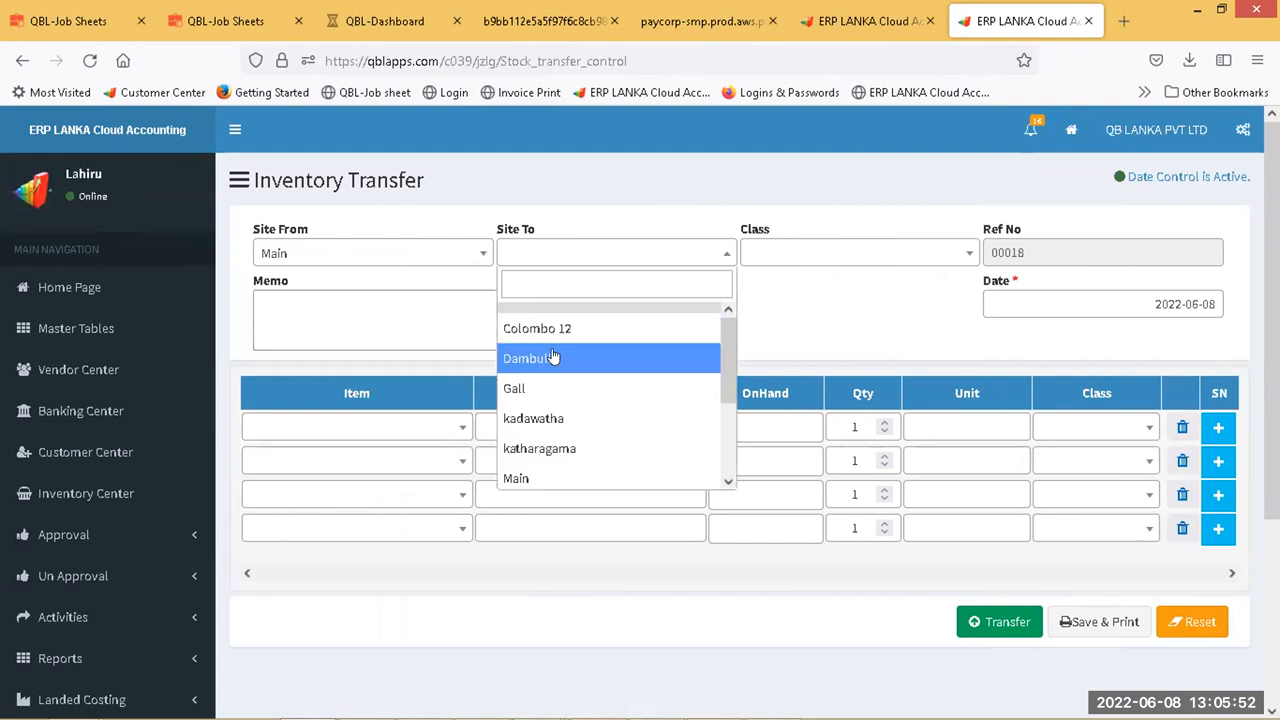
pyautogui.click(531, 390)
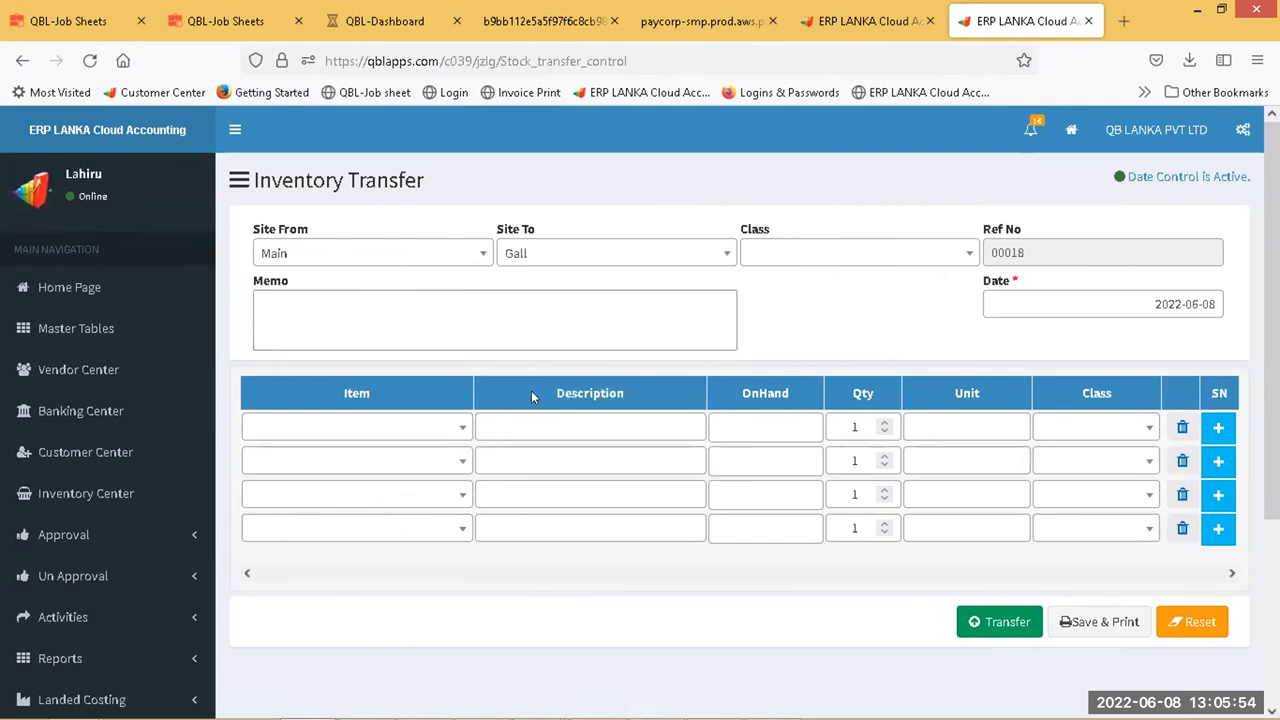
pyautogui.click(413, 428)
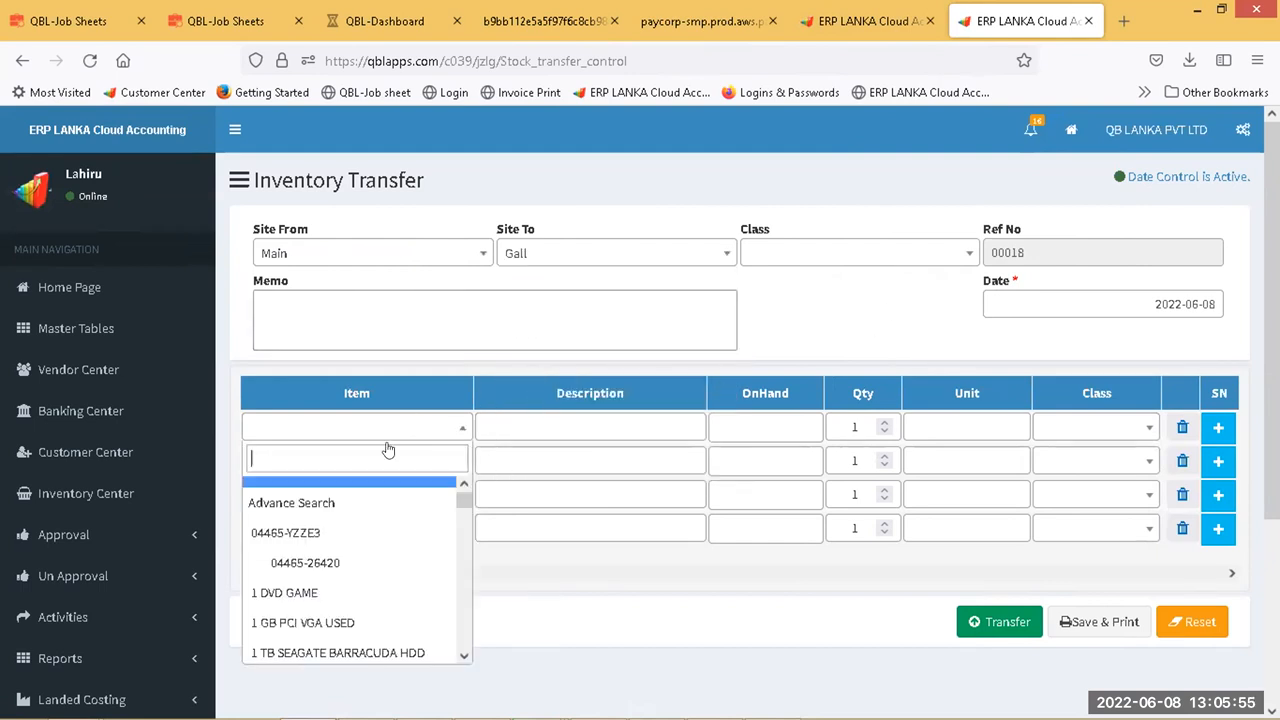
pyautogui.click(314, 566)
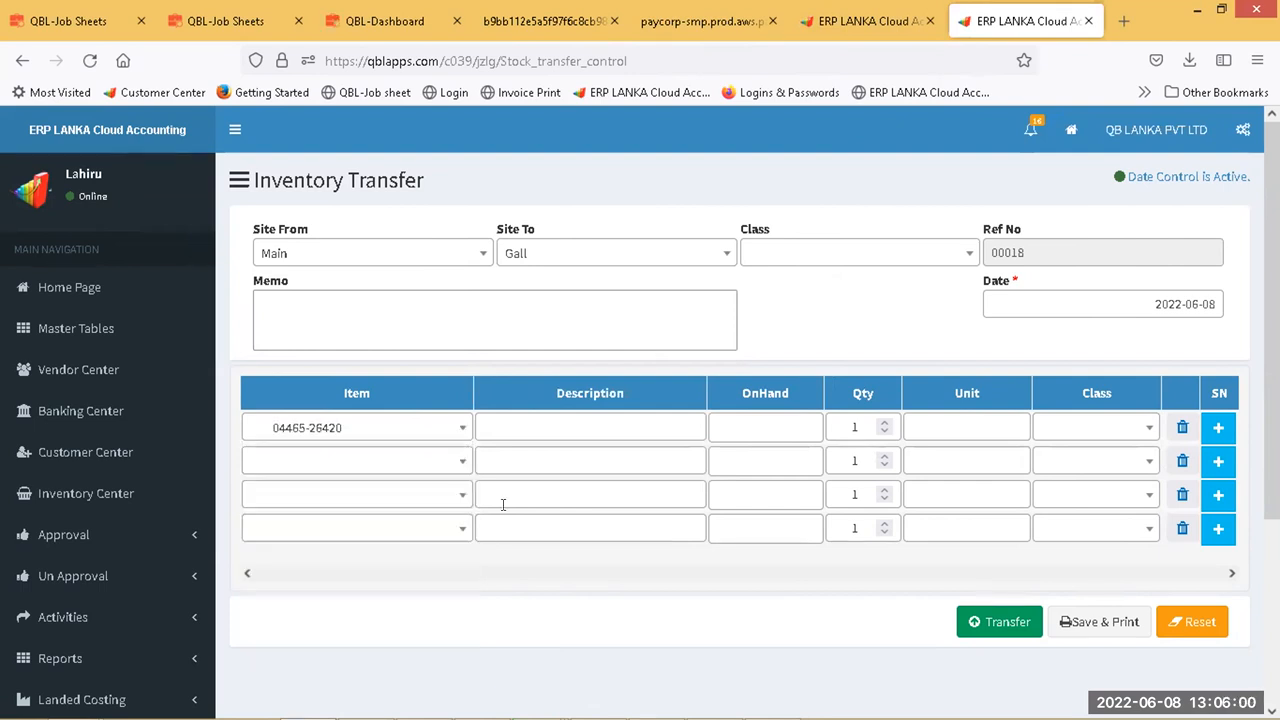
pyautogui.click(758, 522)
pyautogui.click(990, 622)
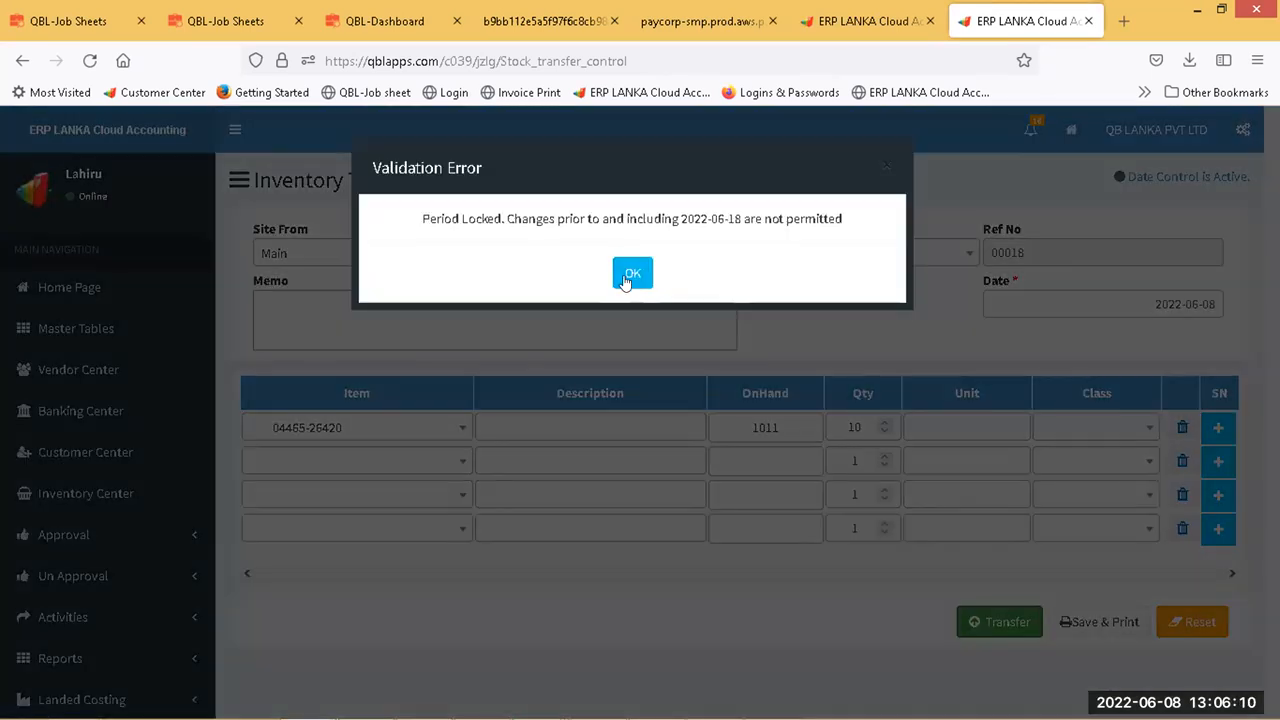
pyautogui.click(632, 273)
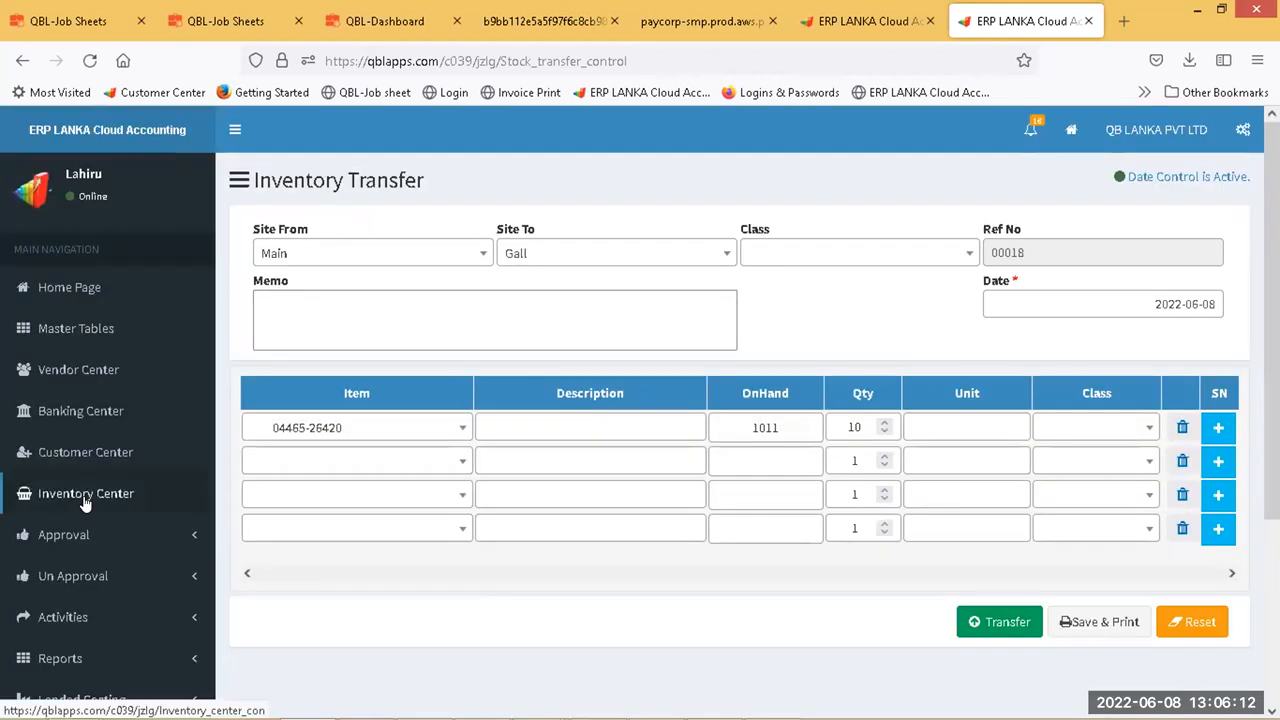
# - Open the general preferences in a new browser tab, turn off Period Lock and save
pyautogui.scroll(-3, 114, 531)
pyautogui.click(114, 521)
pyautogui.scroll(-1, 100, 540)
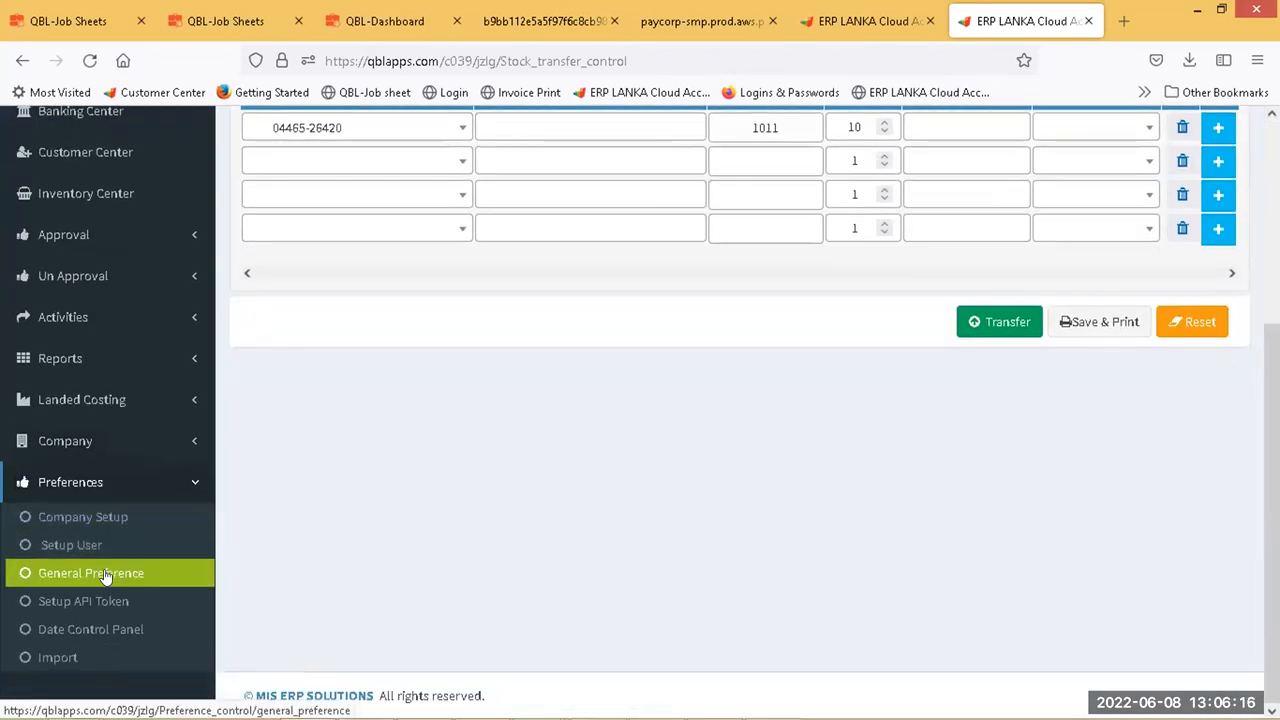
pyautogui.rightClick(105, 577)
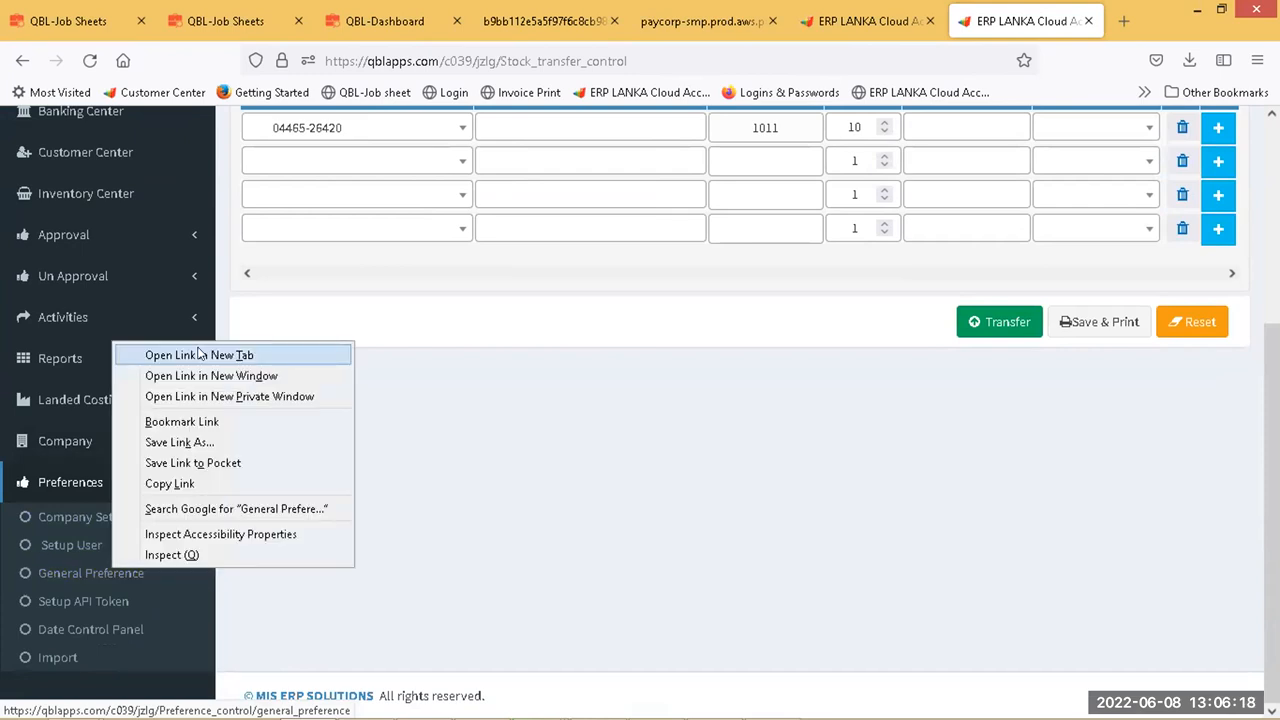
pyautogui.click(198, 354)
pyautogui.click(1010, 14)
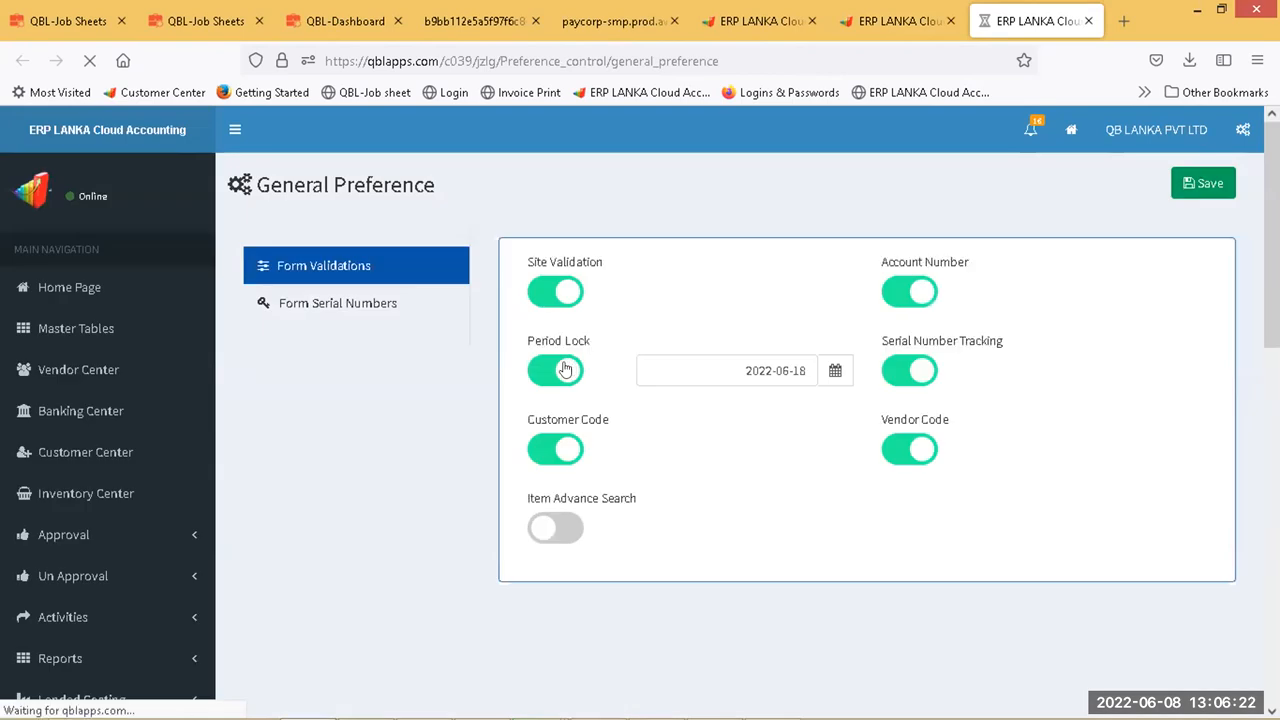
pyautogui.click(552, 375)
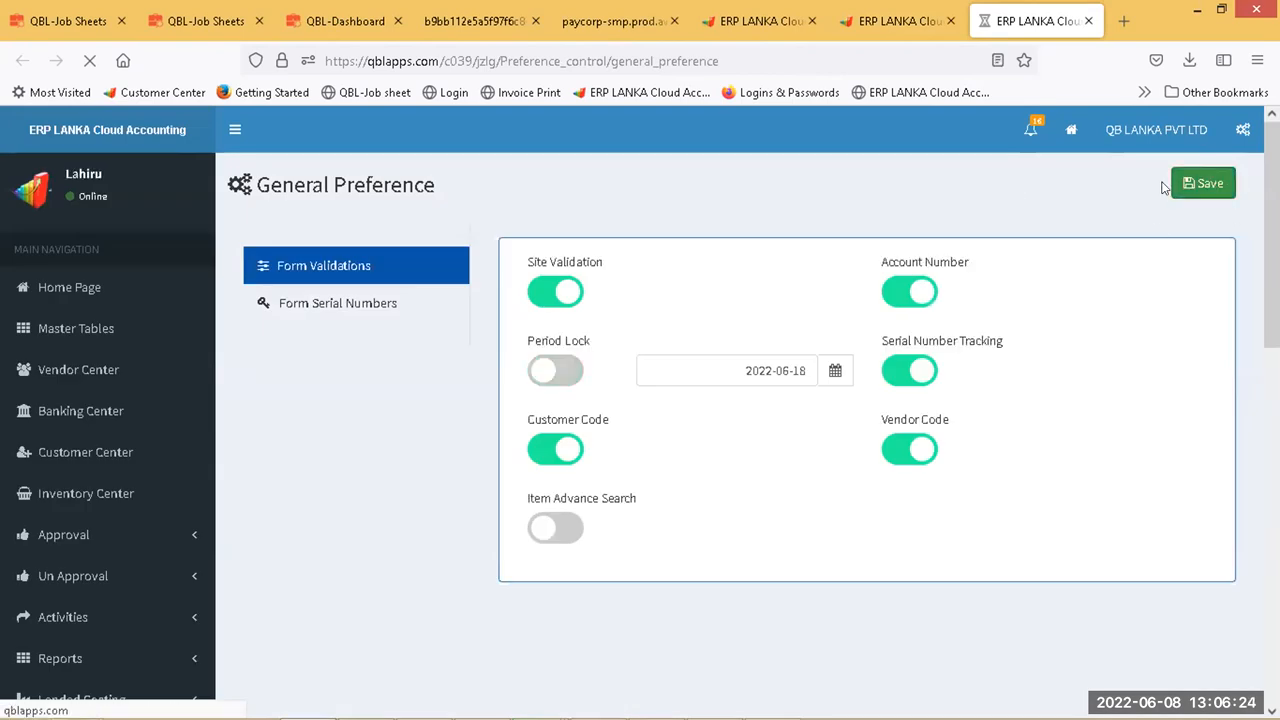
pyautogui.click(1203, 183)
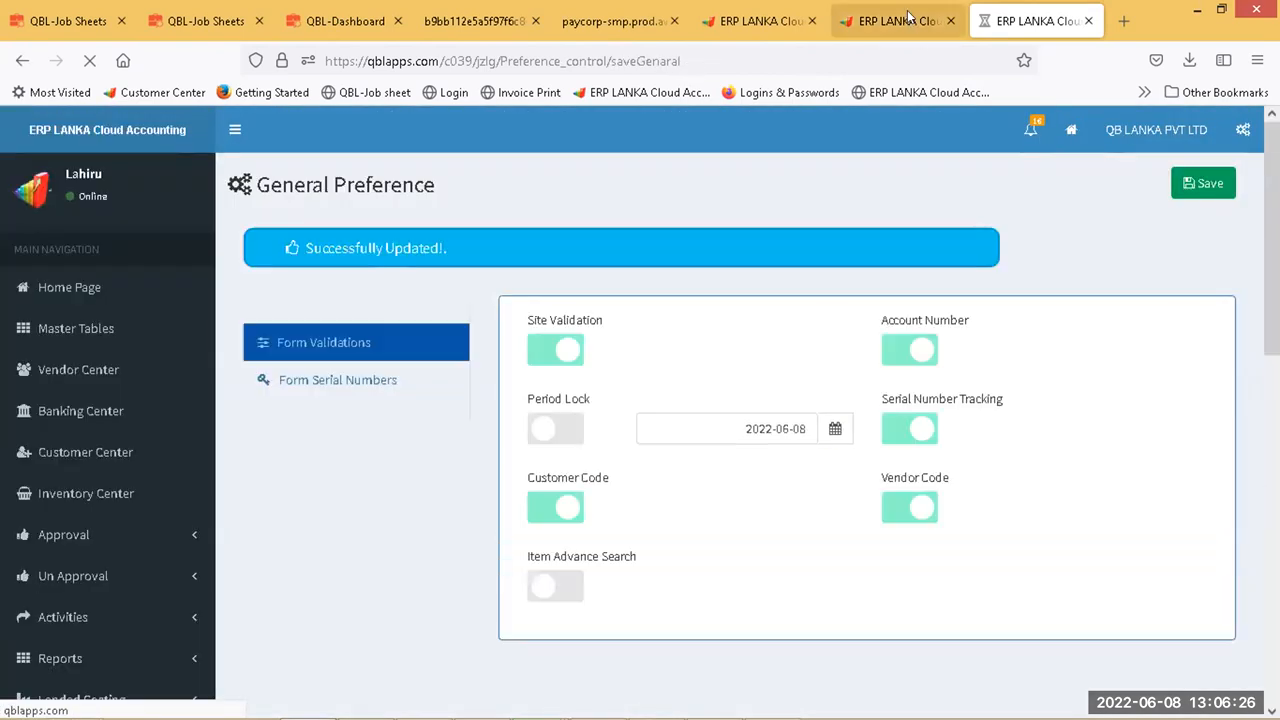
# - Return to the open inventory transfer, retry submitting it and reload its form
pyautogui.click(888, 24)
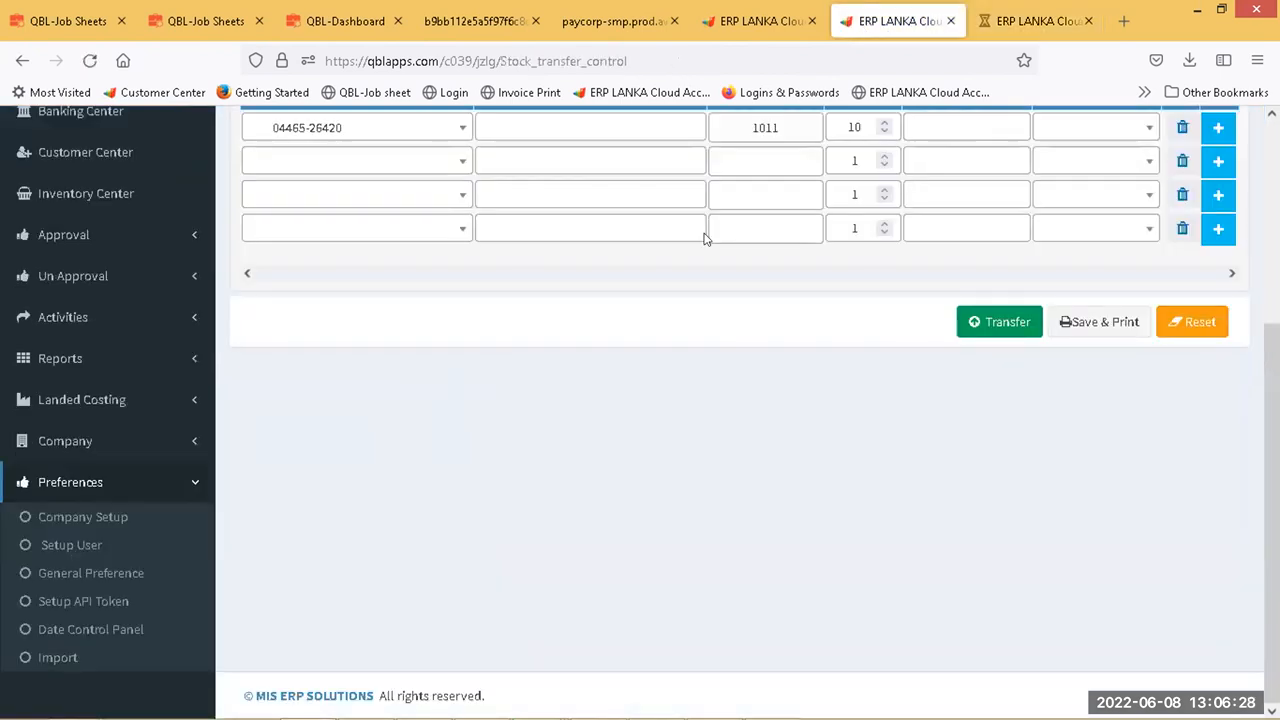
pyautogui.scroll(3, 858, 353)
pyautogui.click(990, 620)
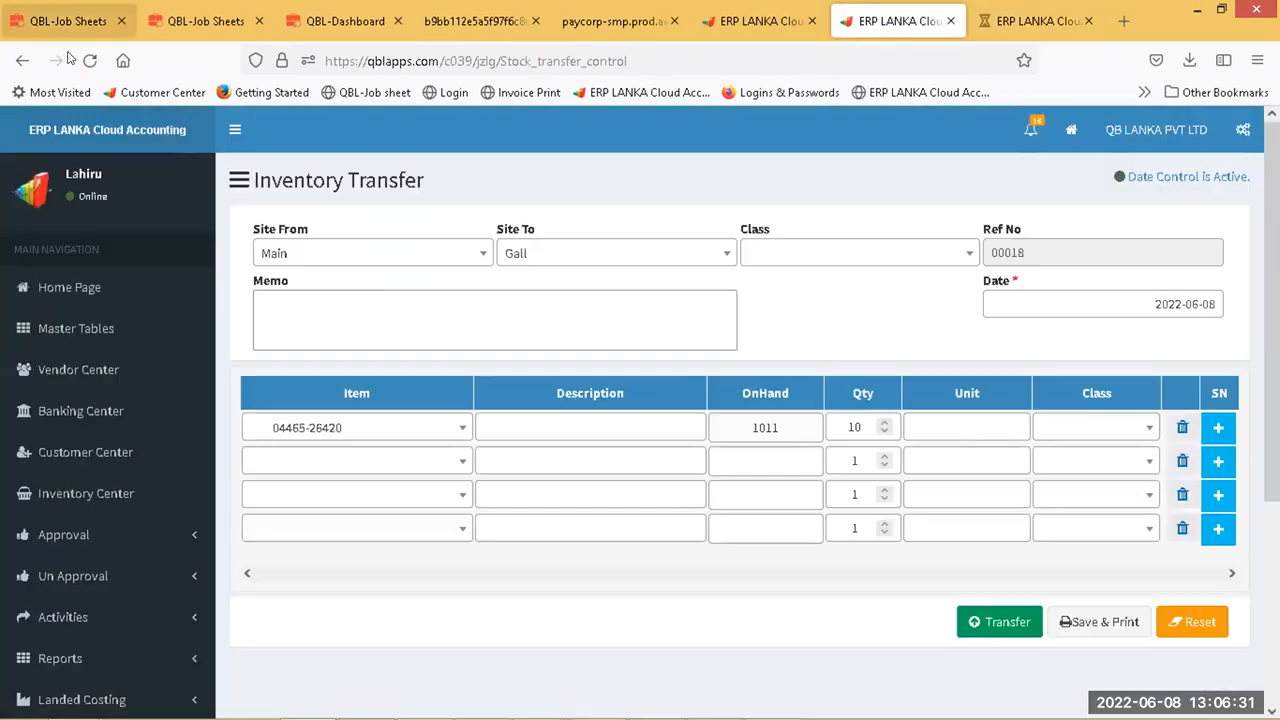
pyautogui.click(633, 266)
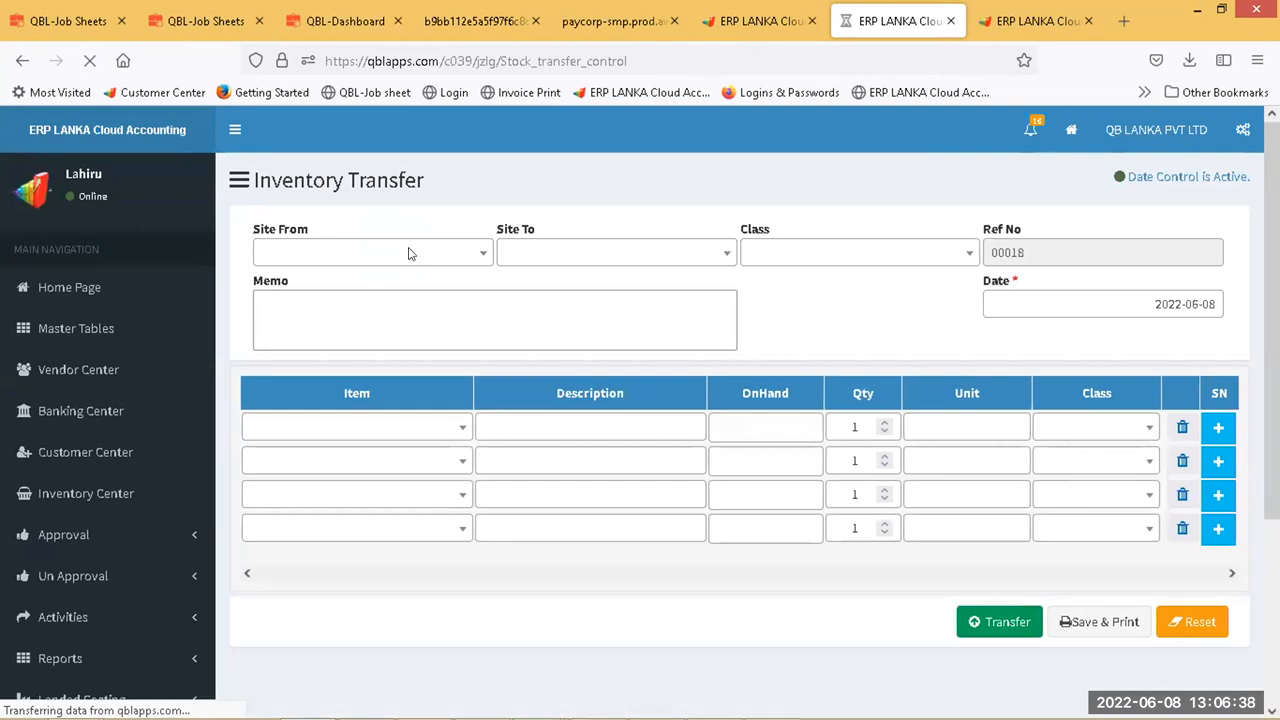
# - Set the reloaded inventory transfer's source site to Main and its destination site to Gall
pyautogui.click(409, 256)
pyautogui.write('main')
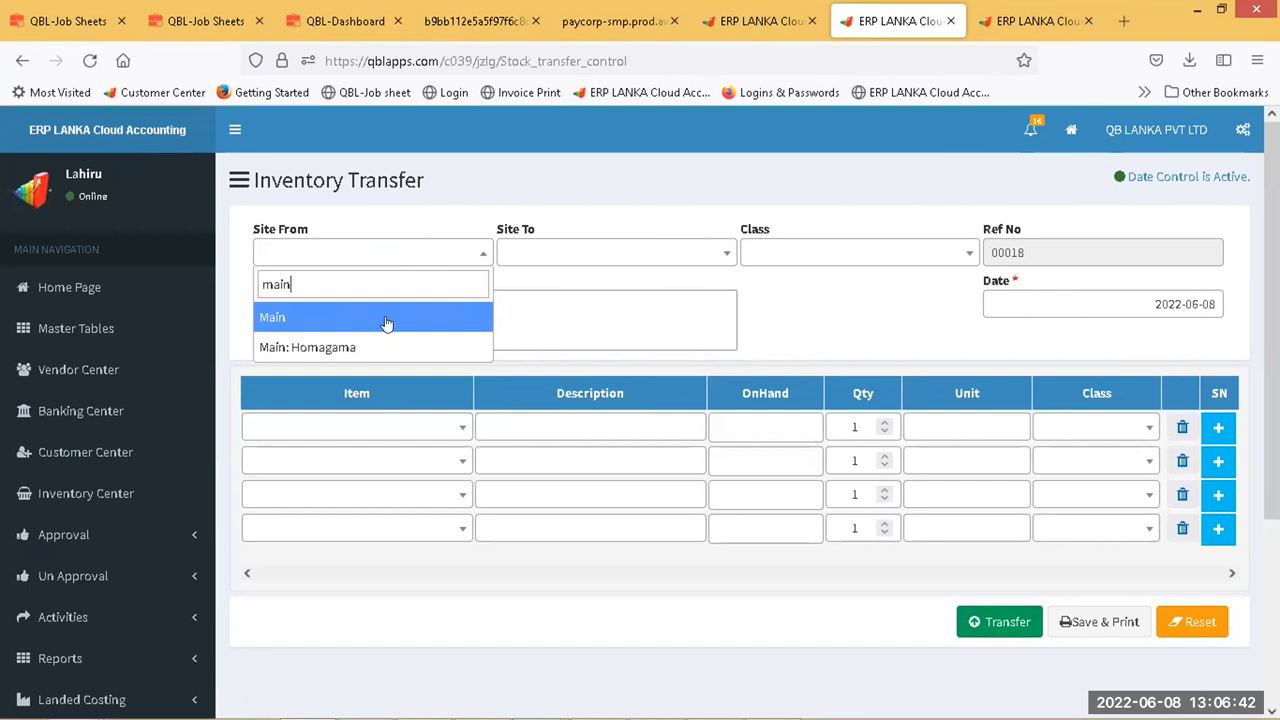
pyautogui.click(386, 320)
pyautogui.click(548, 256)
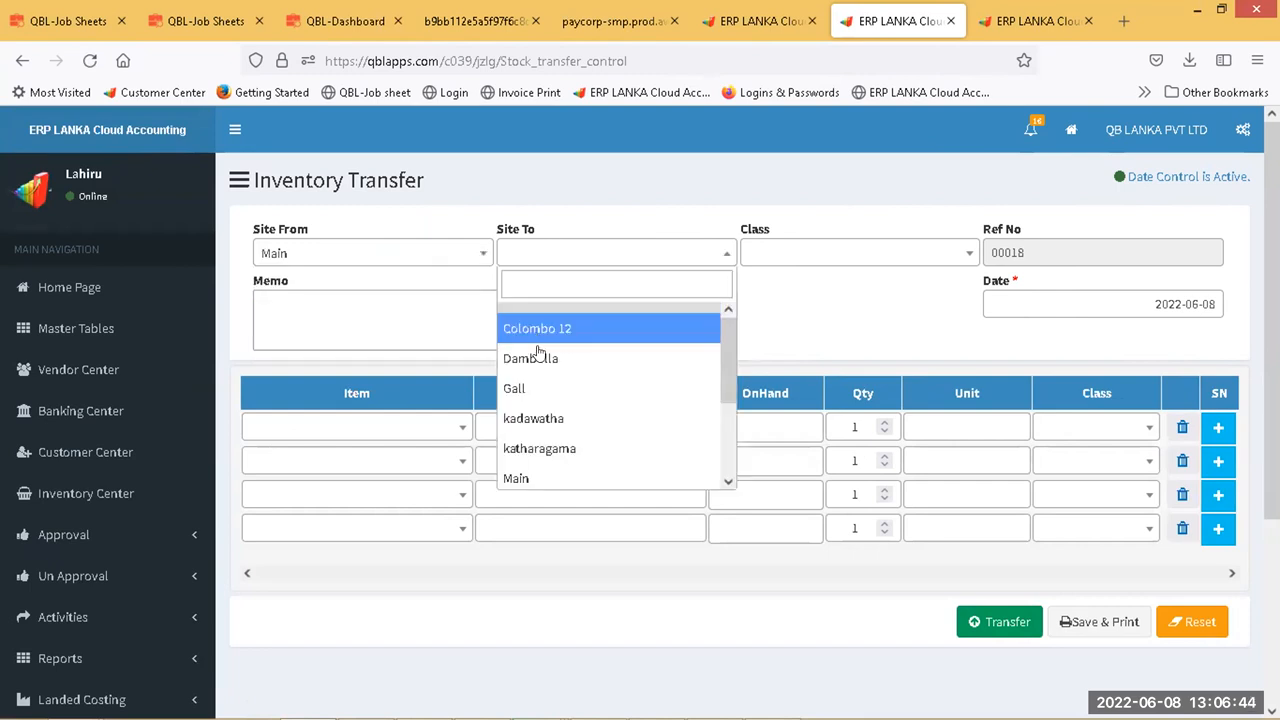
pyautogui.click(532, 388)
pyautogui.click(400, 436)
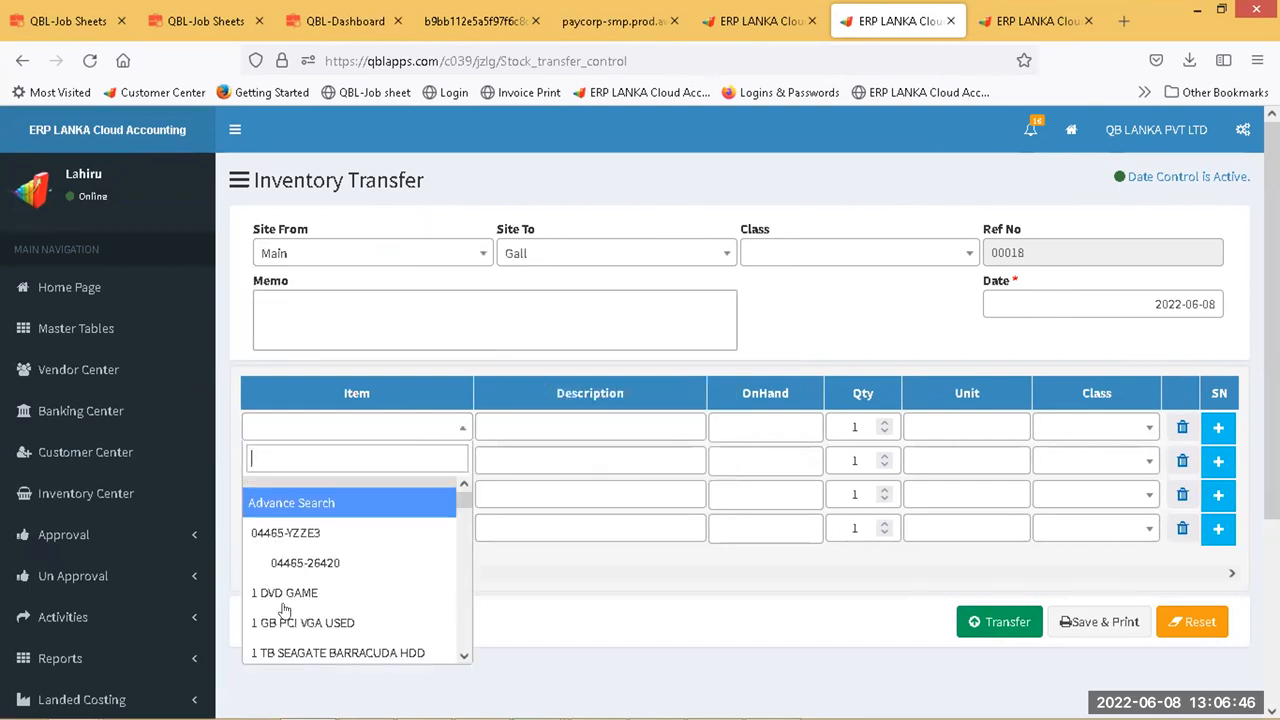
pyautogui.click(290, 563)
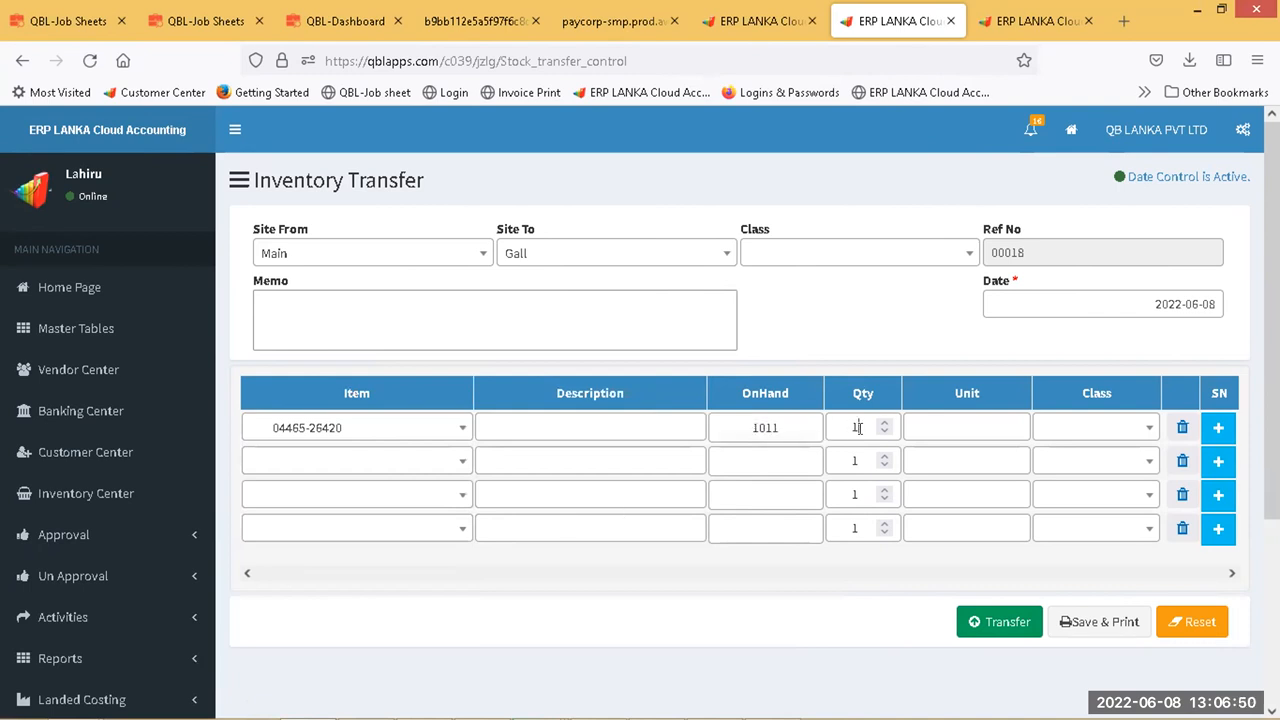
pyautogui.write('0')
pyautogui.click(985, 613)
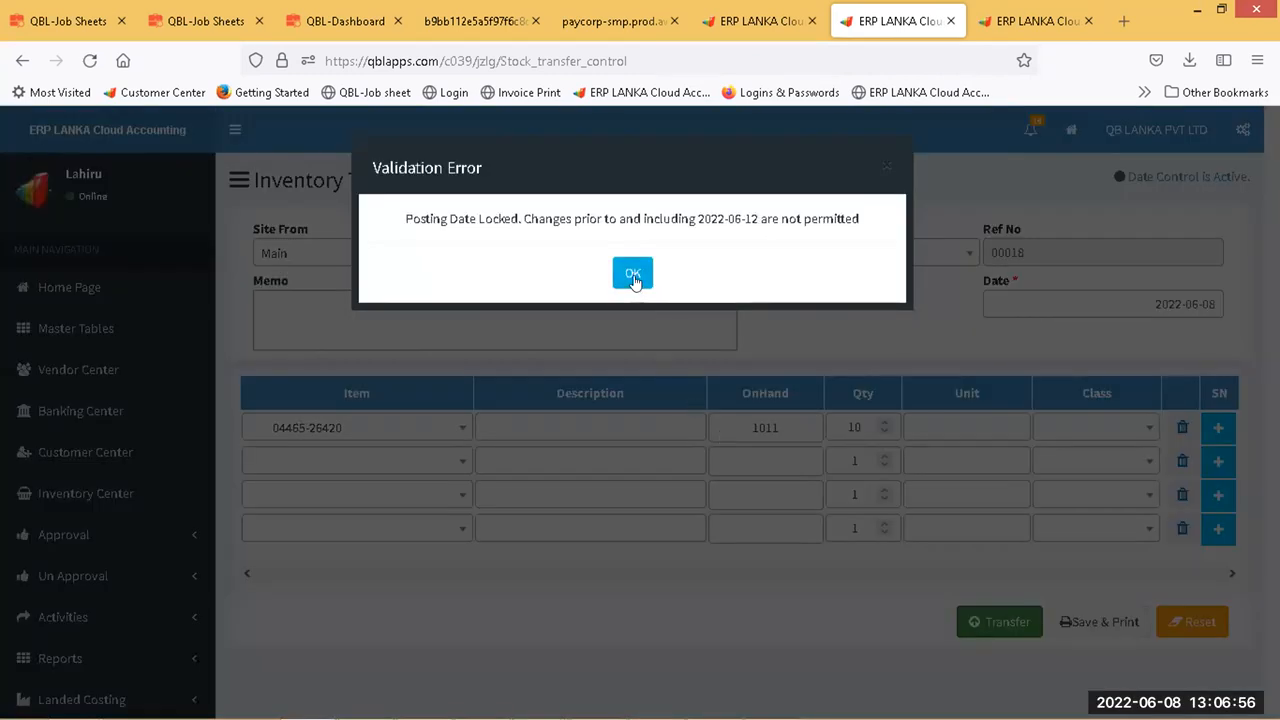
pyautogui.click(633, 276)
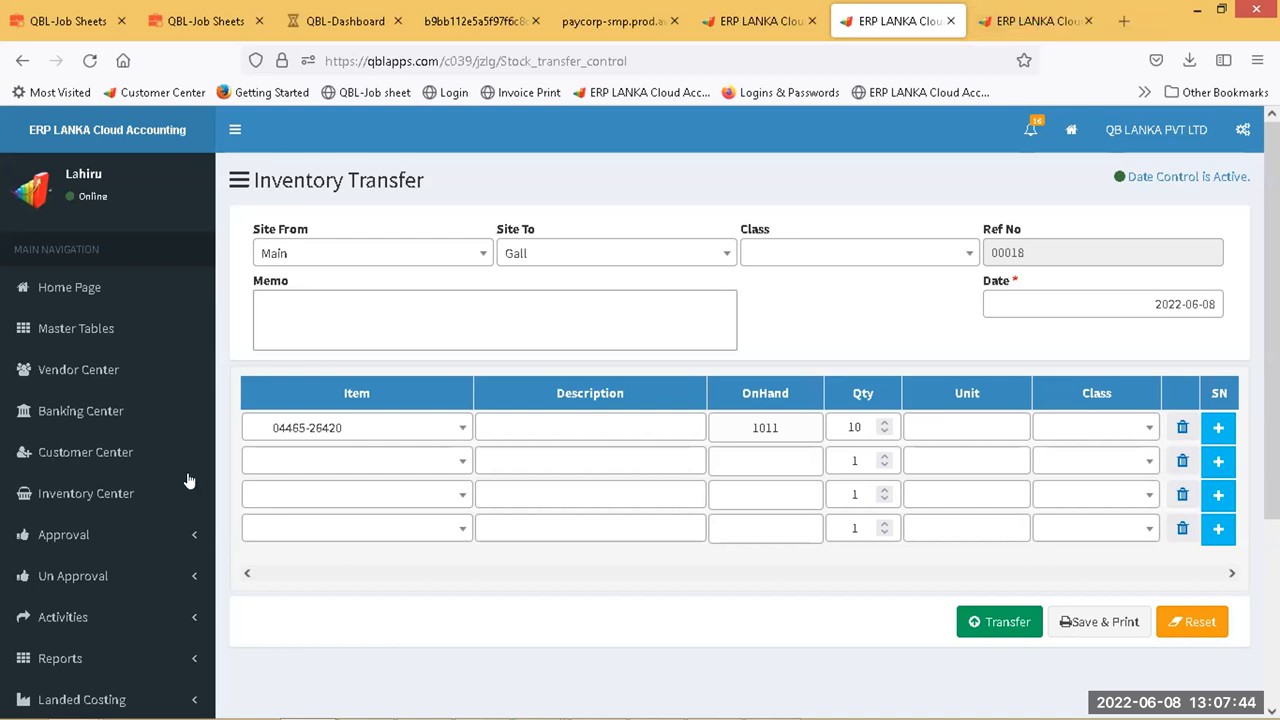
# - Start a new production order from the Inventory Center and set its wastage account to Wastage
pyautogui.click(92, 492)
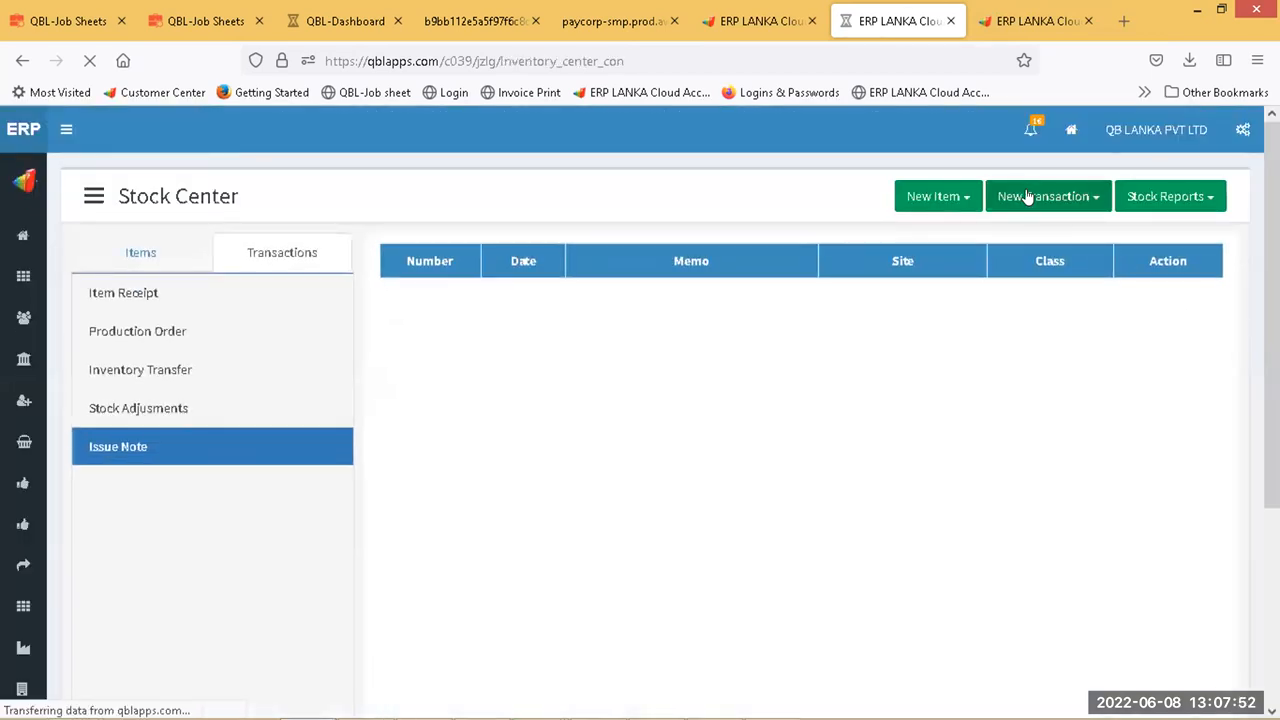
pyautogui.click(1026, 196)
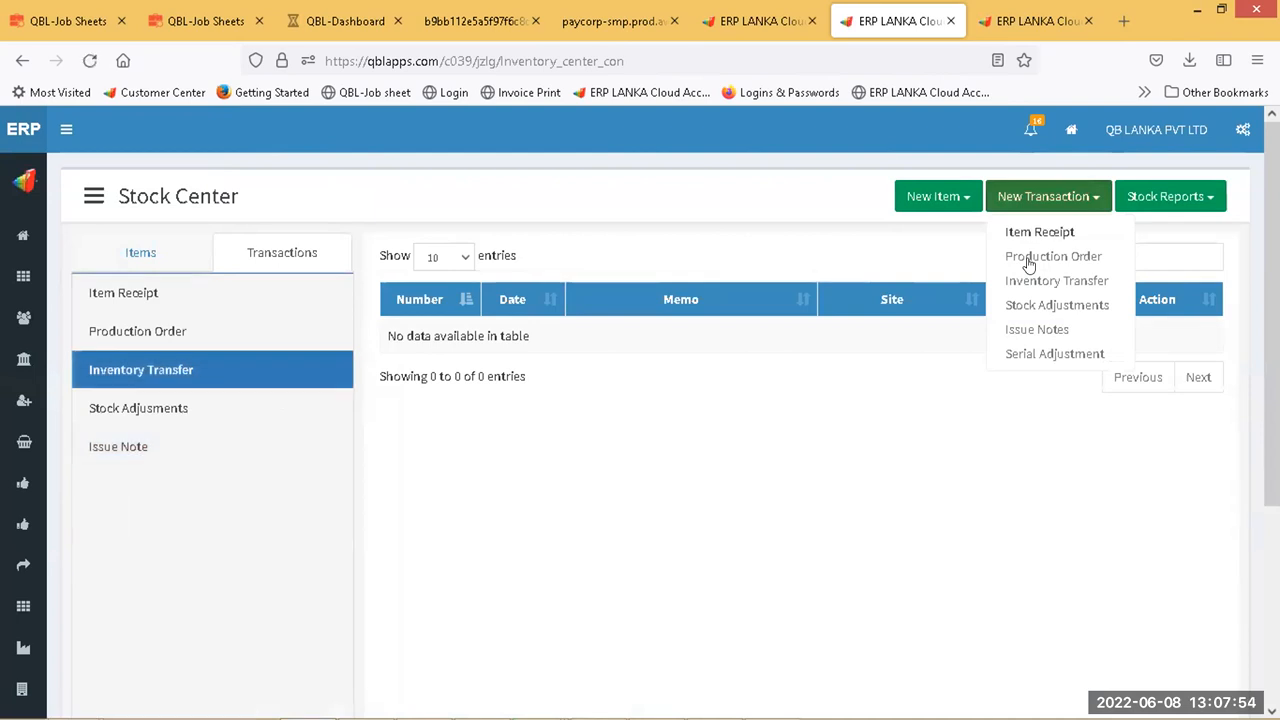
pyautogui.click(1028, 263)
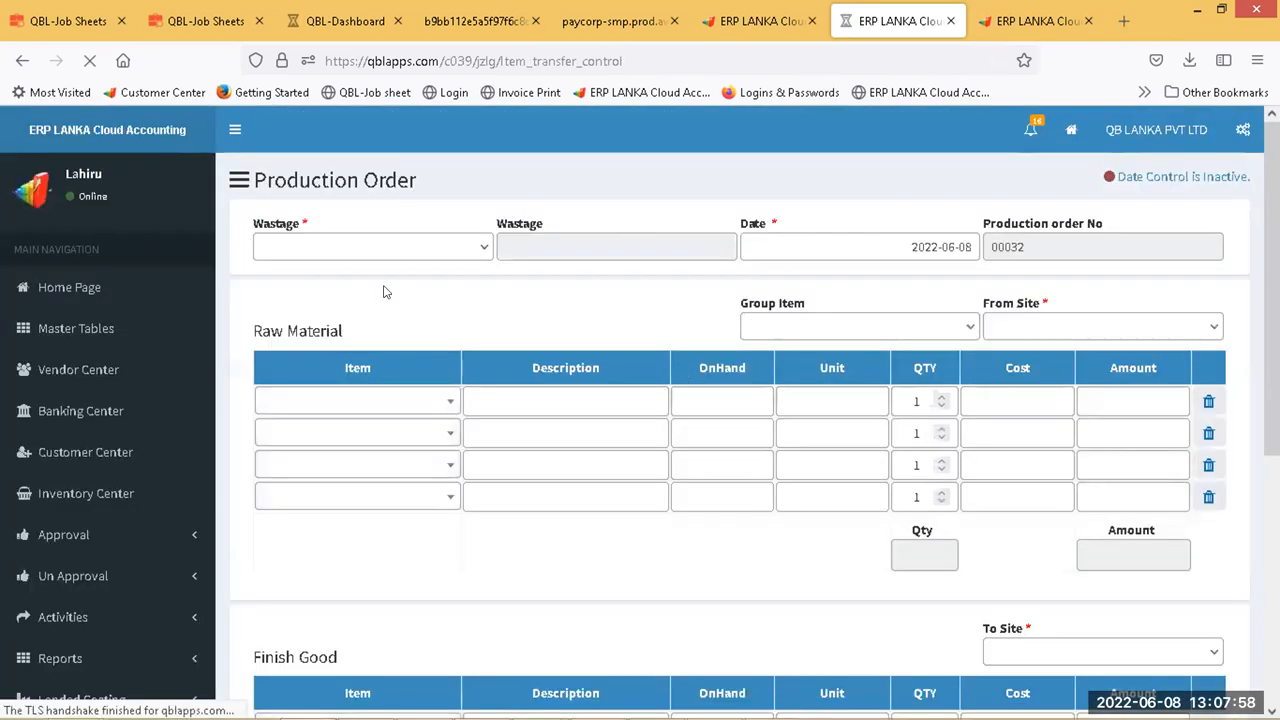
pyautogui.click(417, 247)
pyautogui.write('wa')
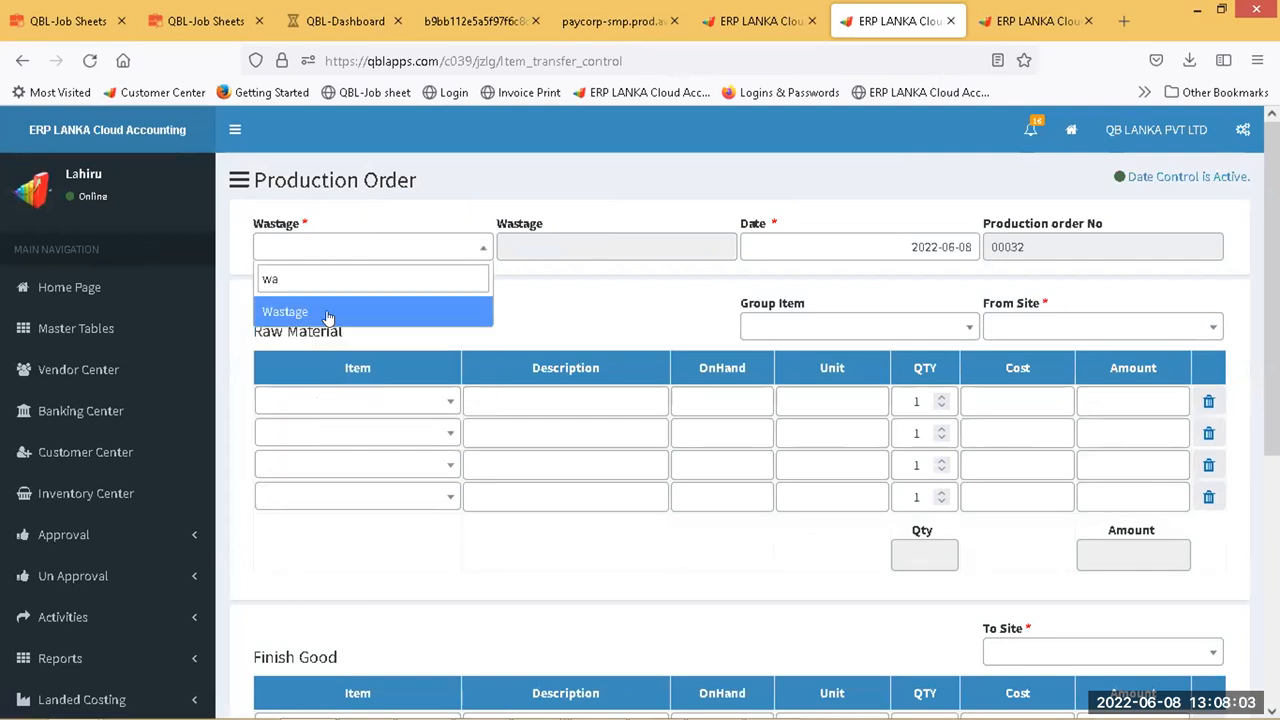
pyautogui.click(326, 312)
# - Add 1 TB TOSHIBA LAP HDD and 1 GB PCI VGA USED as the production order's raw materials
pyautogui.click(364, 410)
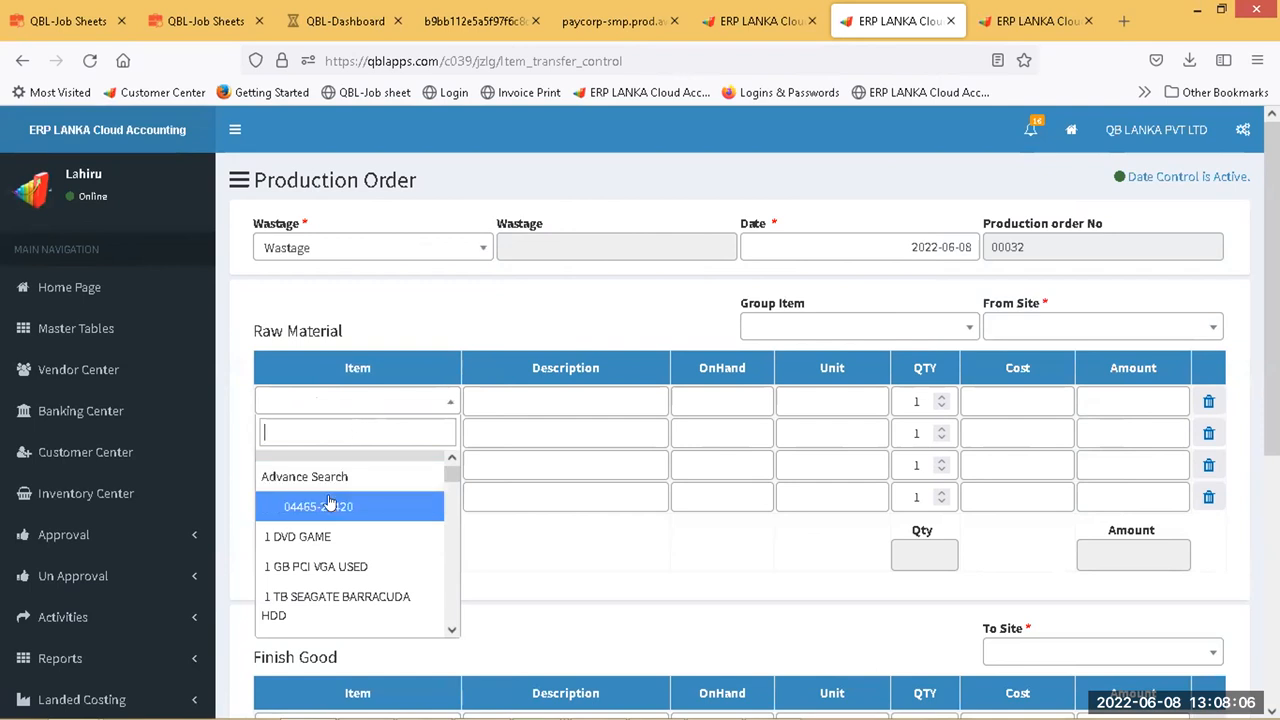
pyautogui.scroll(-3, 323, 530)
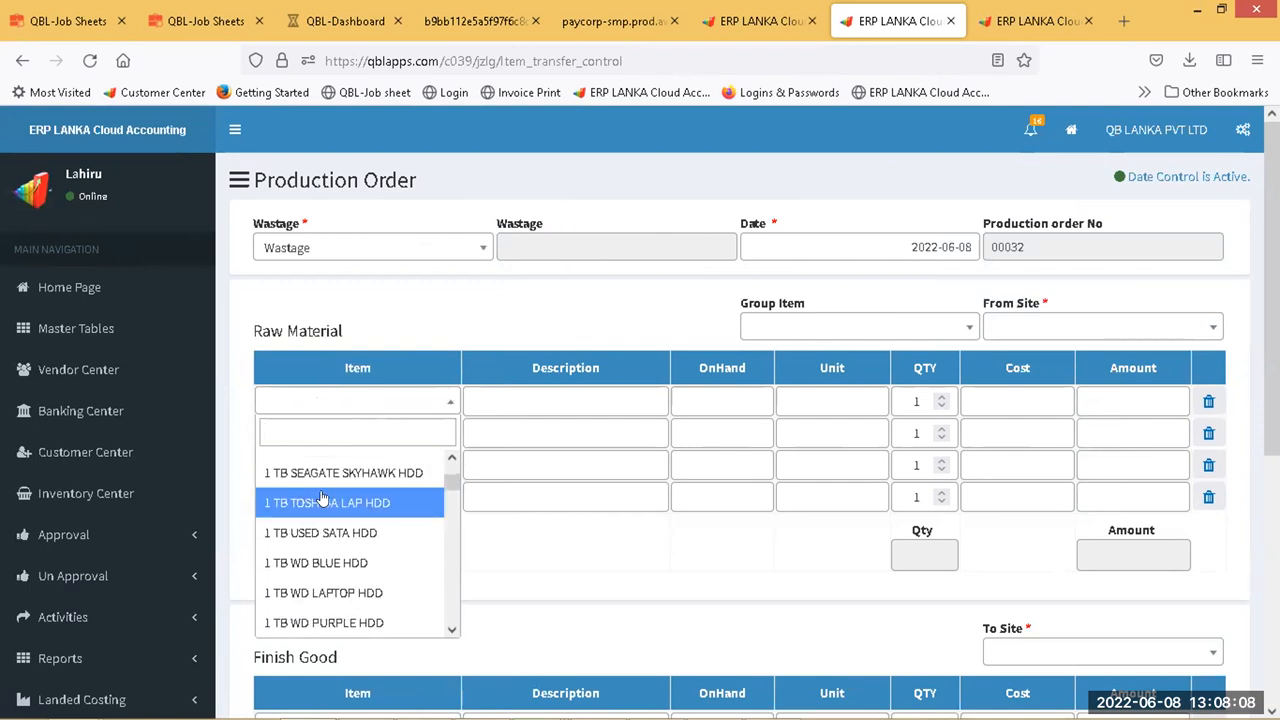
pyautogui.click(322, 500)
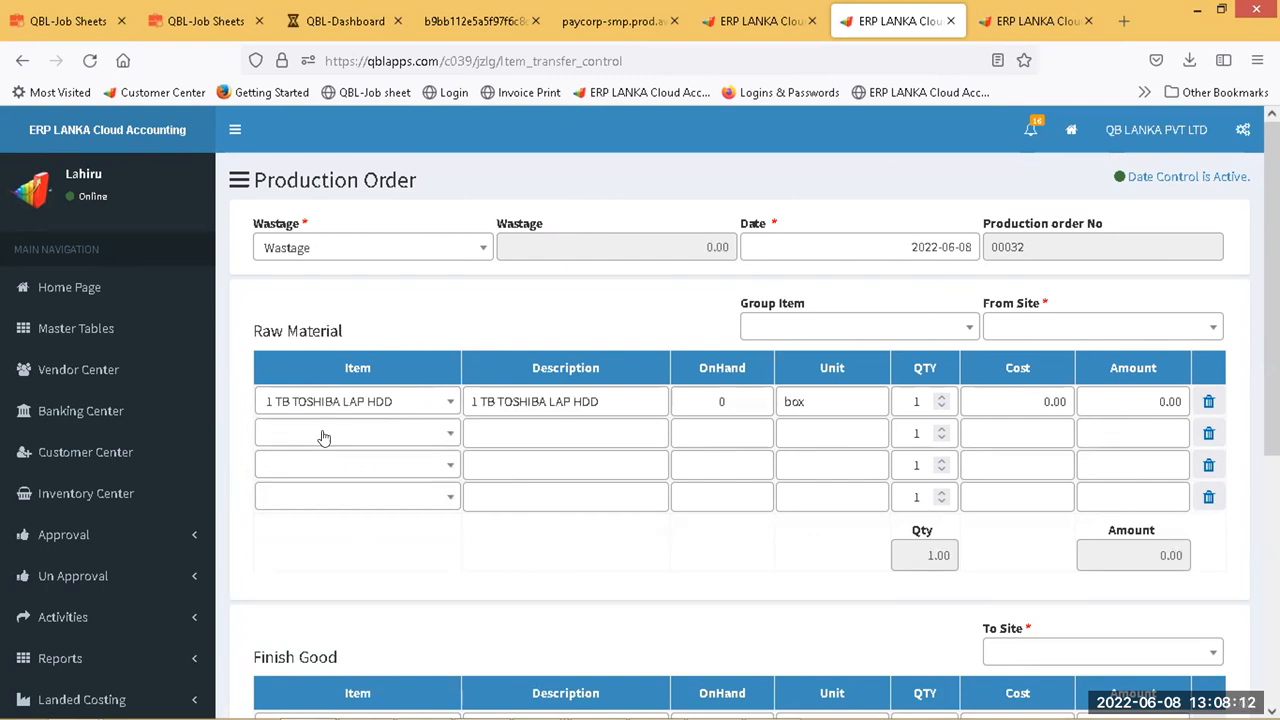
pyautogui.click(323, 437)
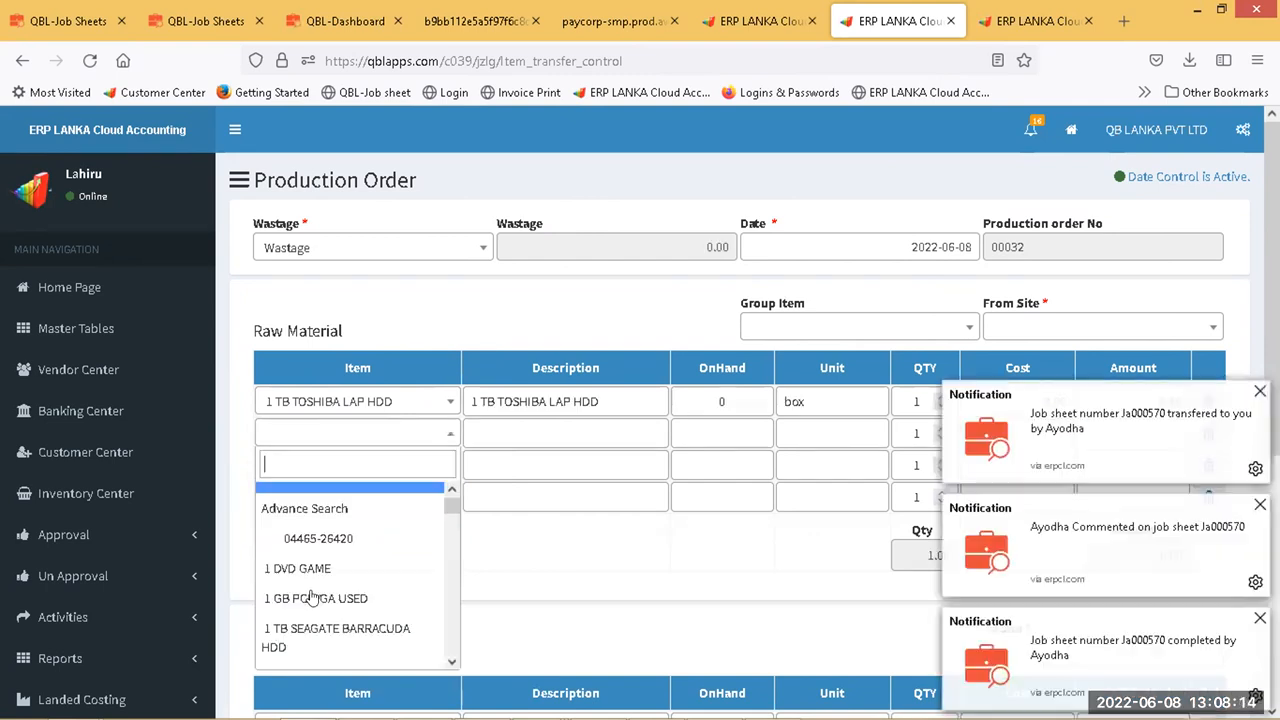
pyautogui.click(311, 599)
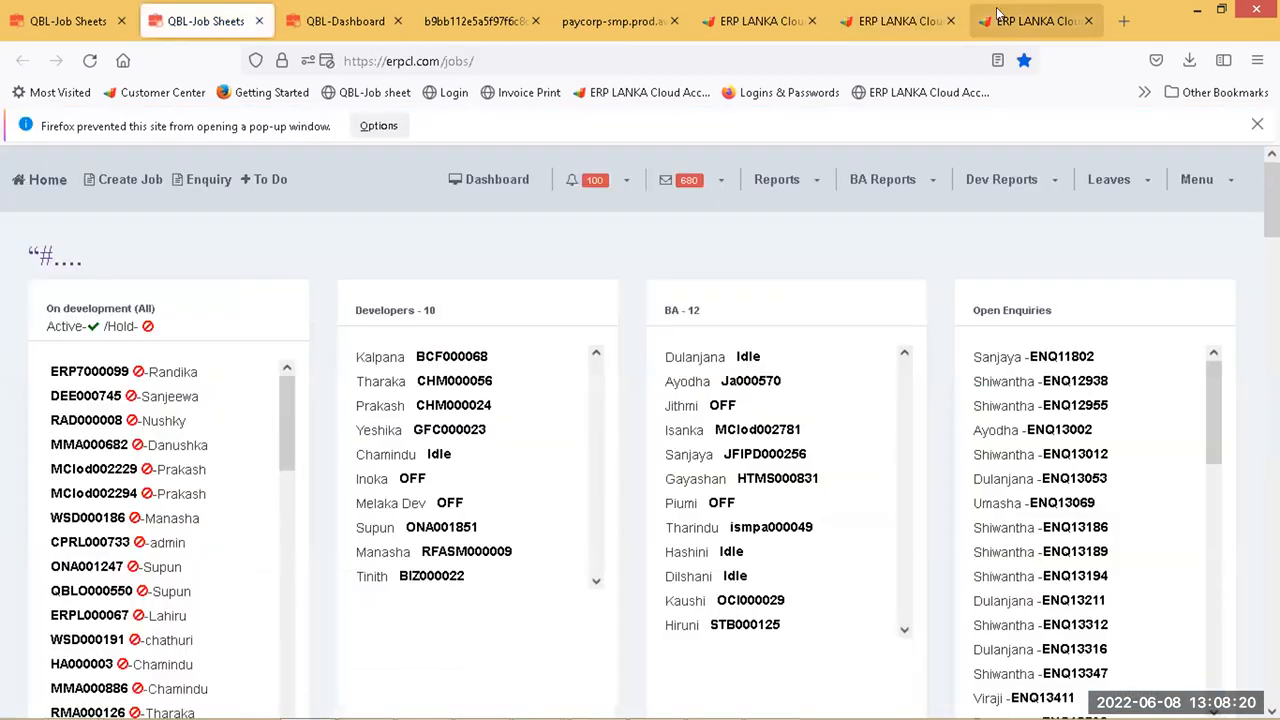
# - Return to the open production order and add 1 TB SEAGATE LAP HDD as its finished good
pyautogui.click(998, 12)
pyautogui.hotkey('ctrl', 'pageup')
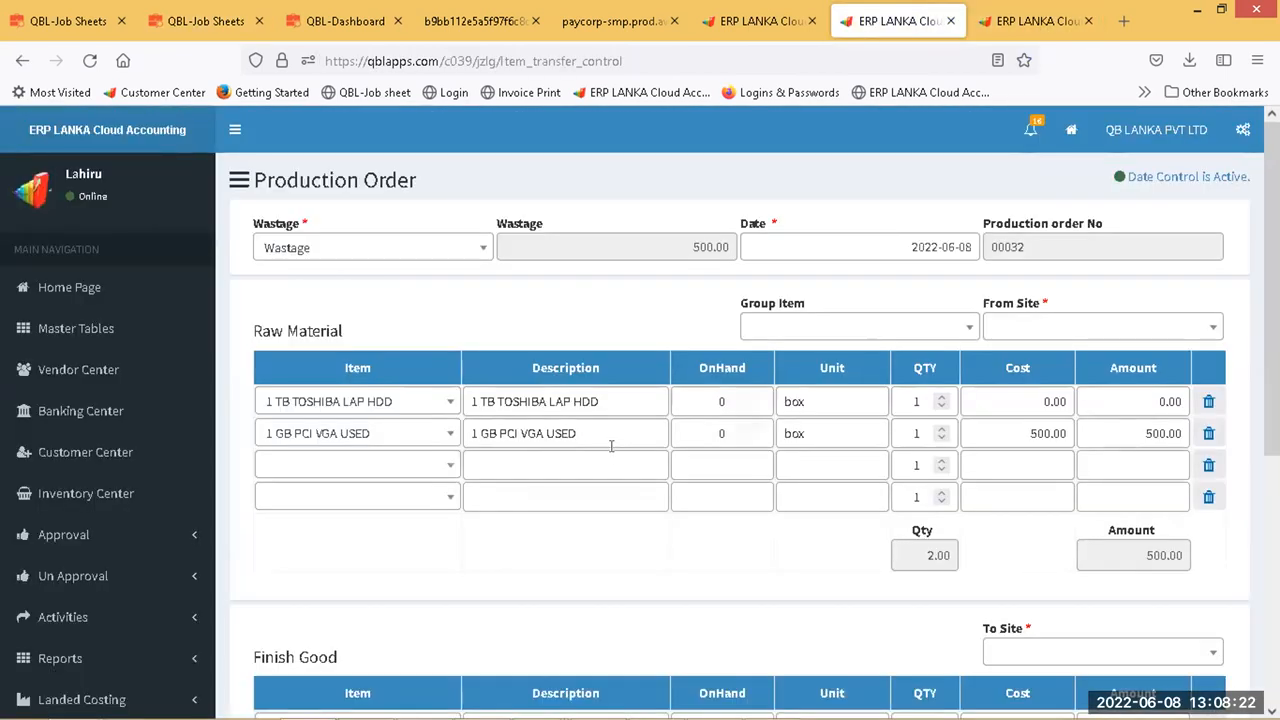
pyautogui.scroll(-3, 560, 444)
pyautogui.click(400, 440)
pyautogui.scroll(-2, 405, 525)
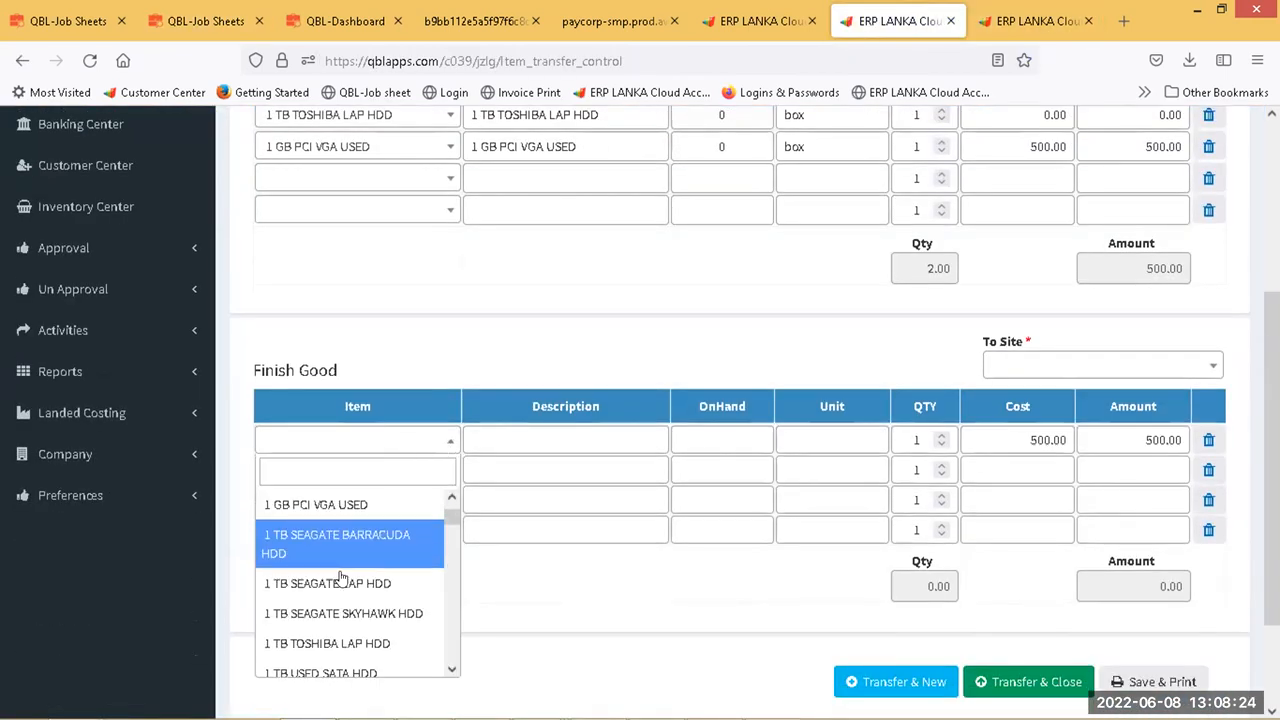
pyautogui.click(336, 587)
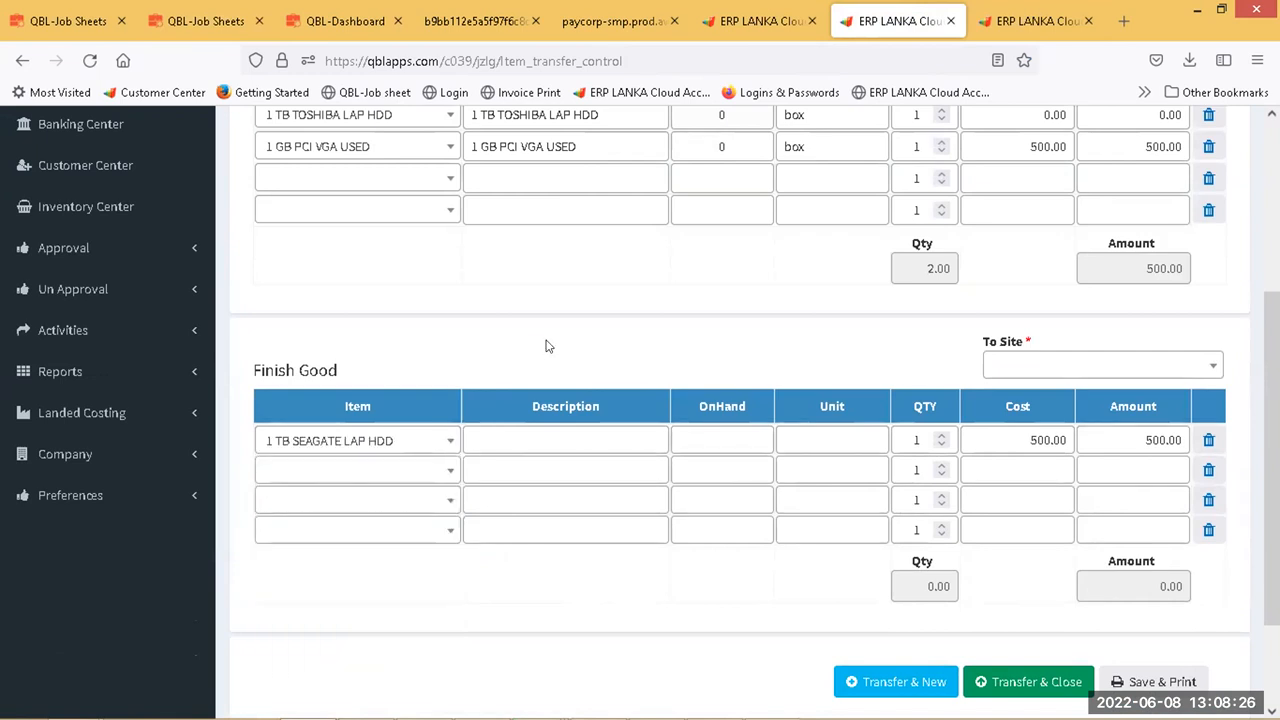
# - Set both the From Site of the raw materials and the To Site of the finished goods to Main
pyautogui.scroll(3, 960, 371)
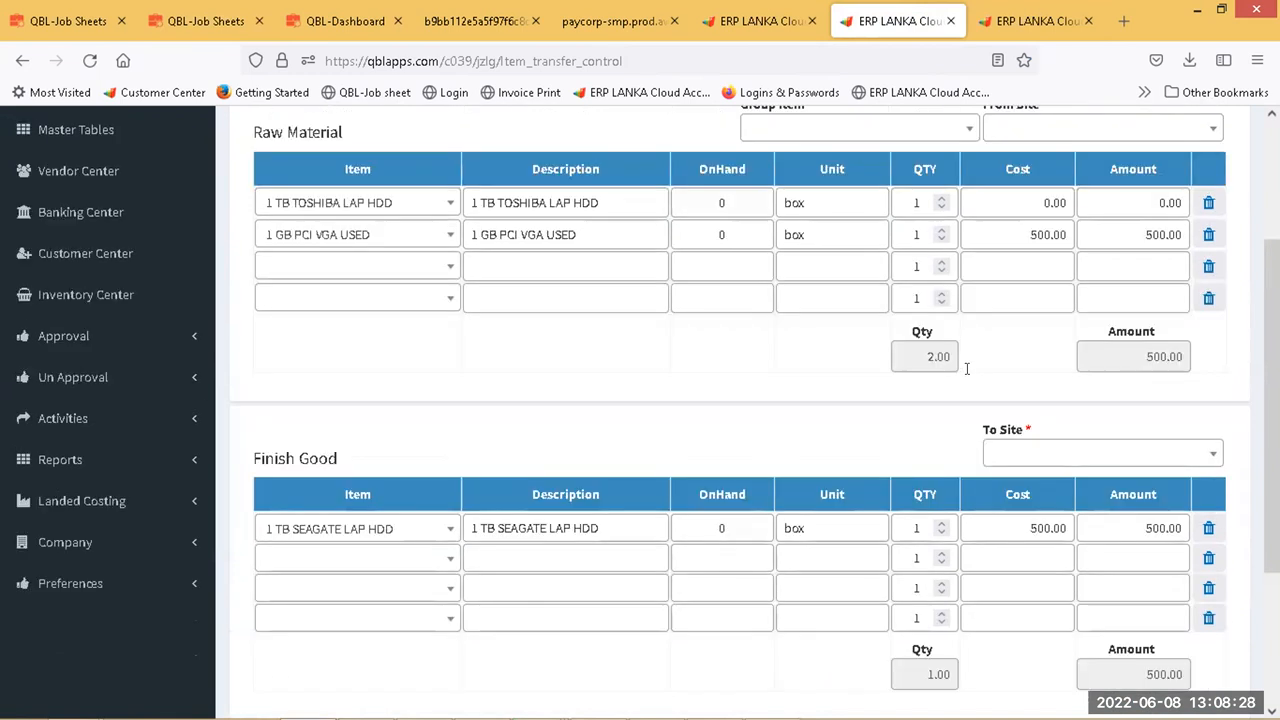
pyautogui.click(1042, 234)
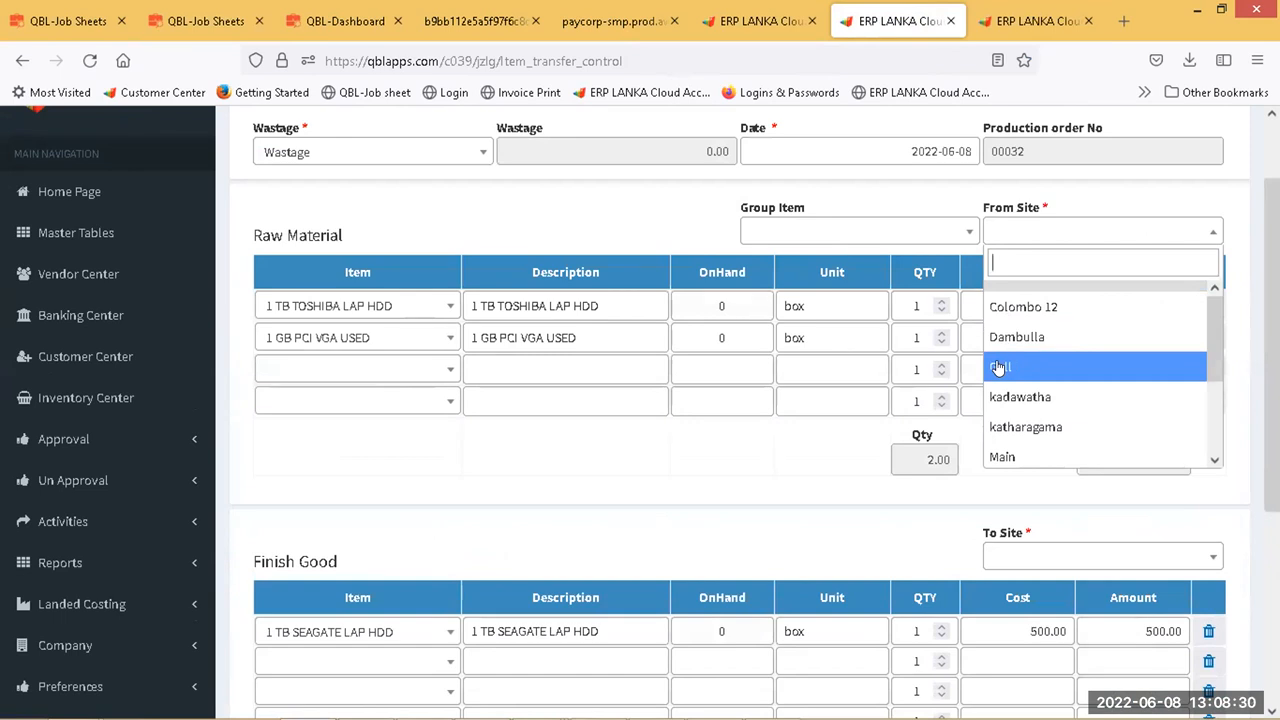
pyautogui.write('mai')
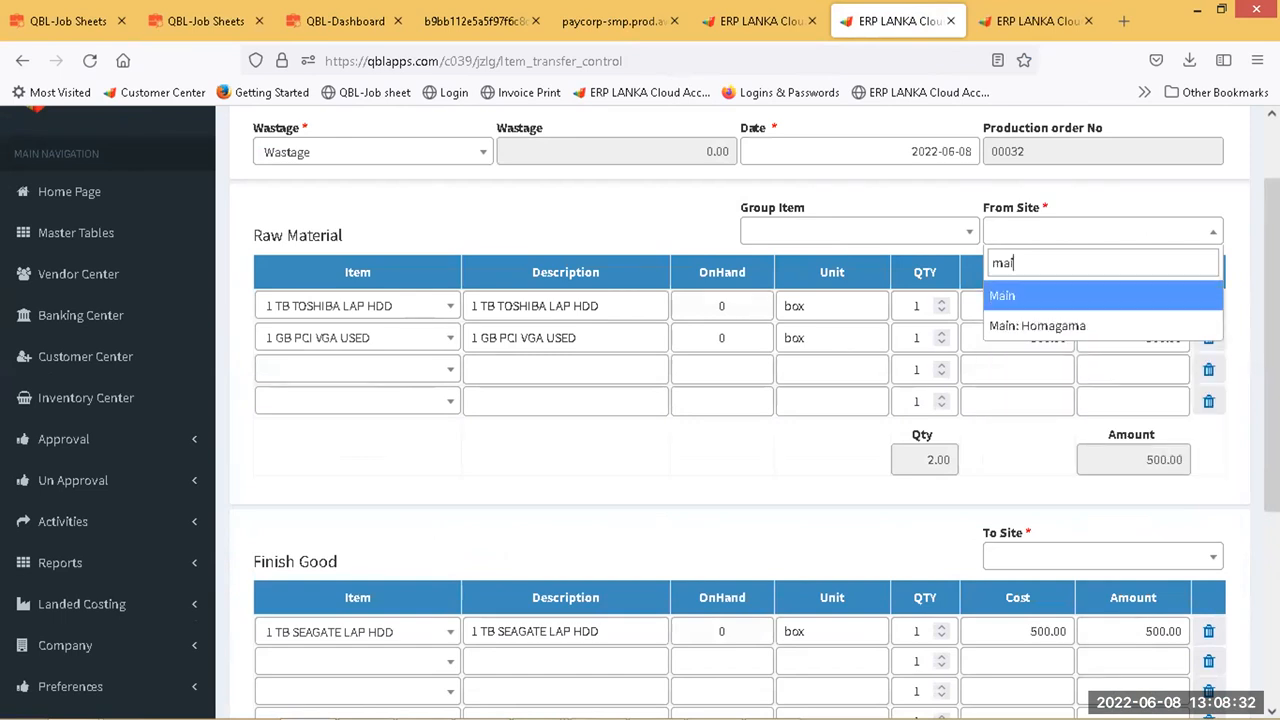
pyautogui.click(1000, 296)
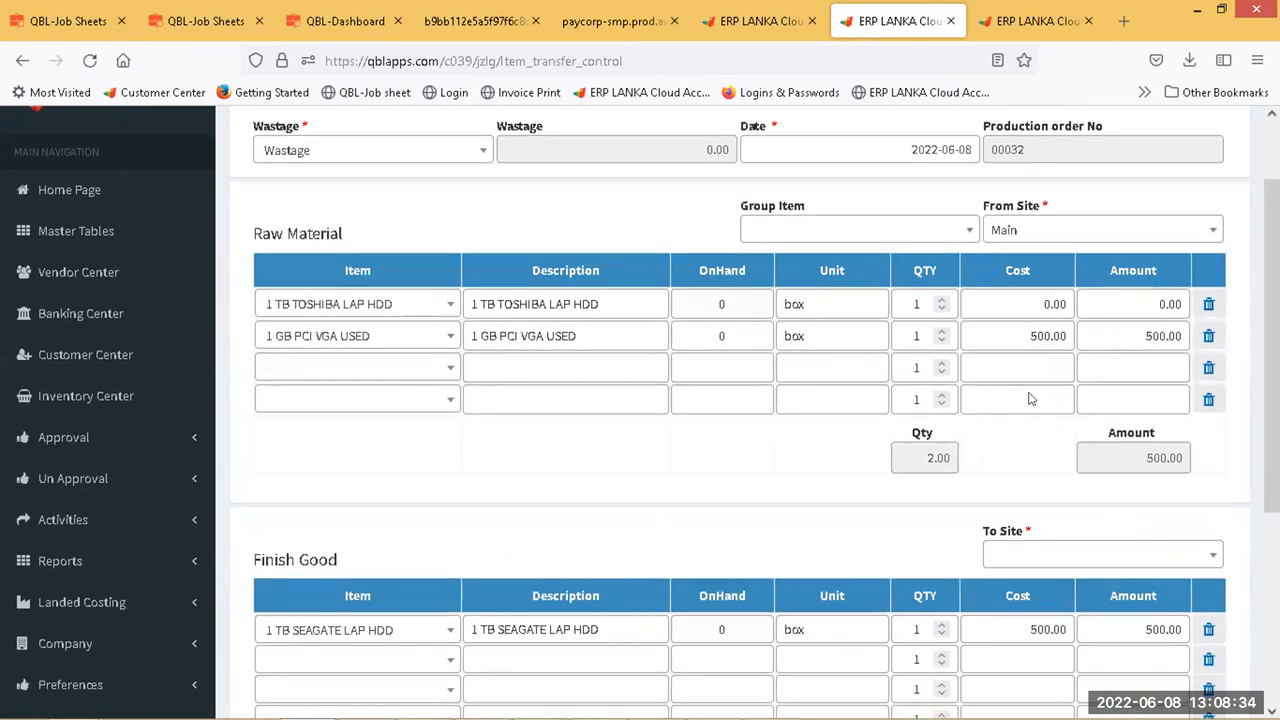
pyautogui.scroll(-3, 1030, 392)
pyautogui.click(1034, 367)
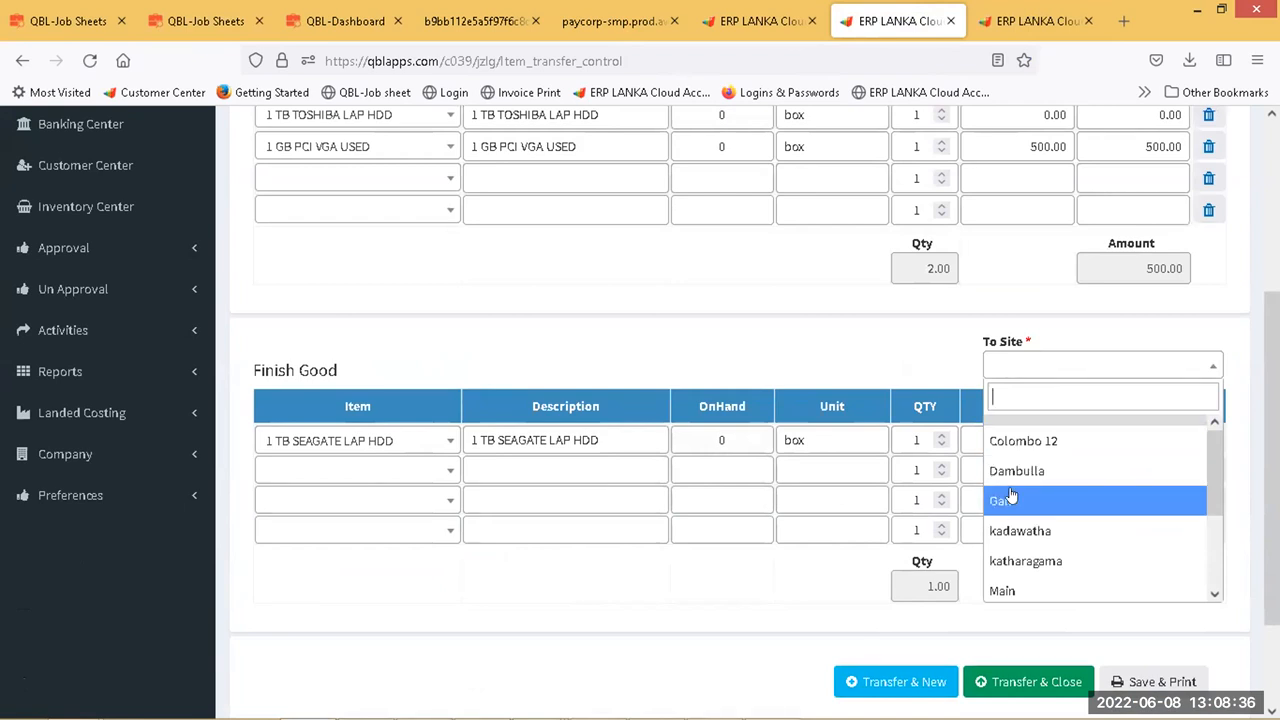
pyautogui.write('ma')
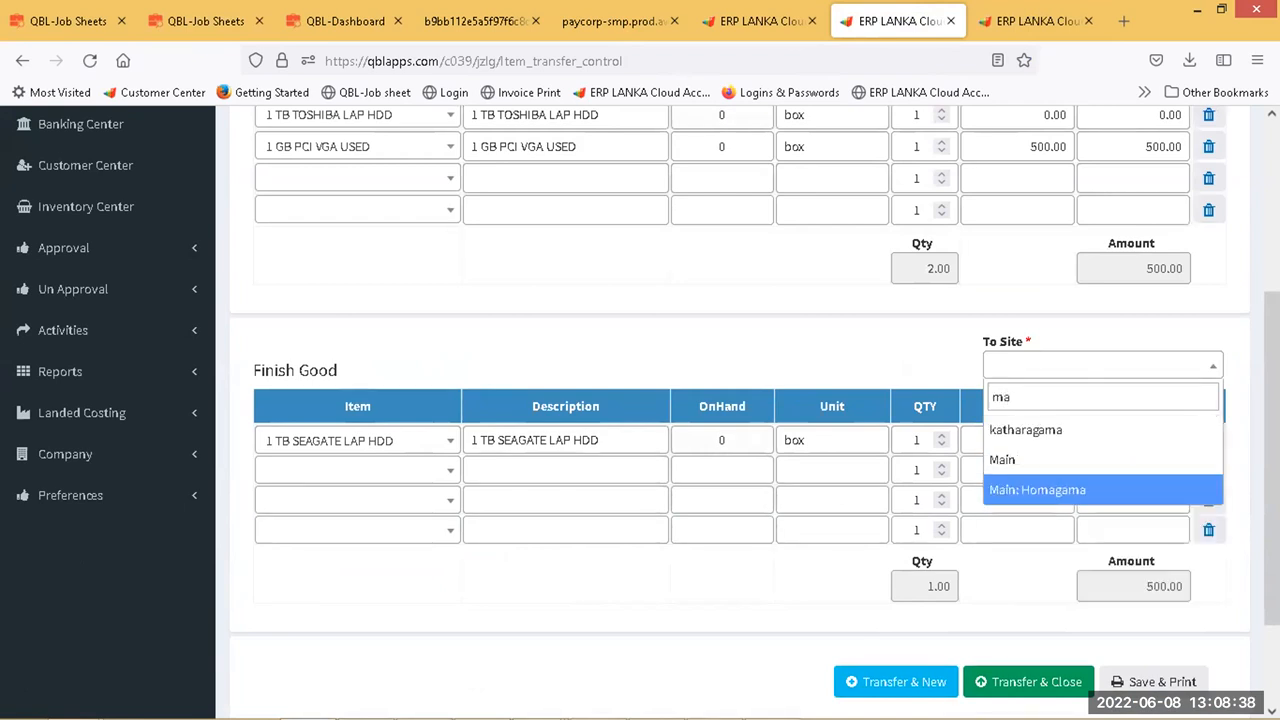
pyautogui.click(1002, 460)
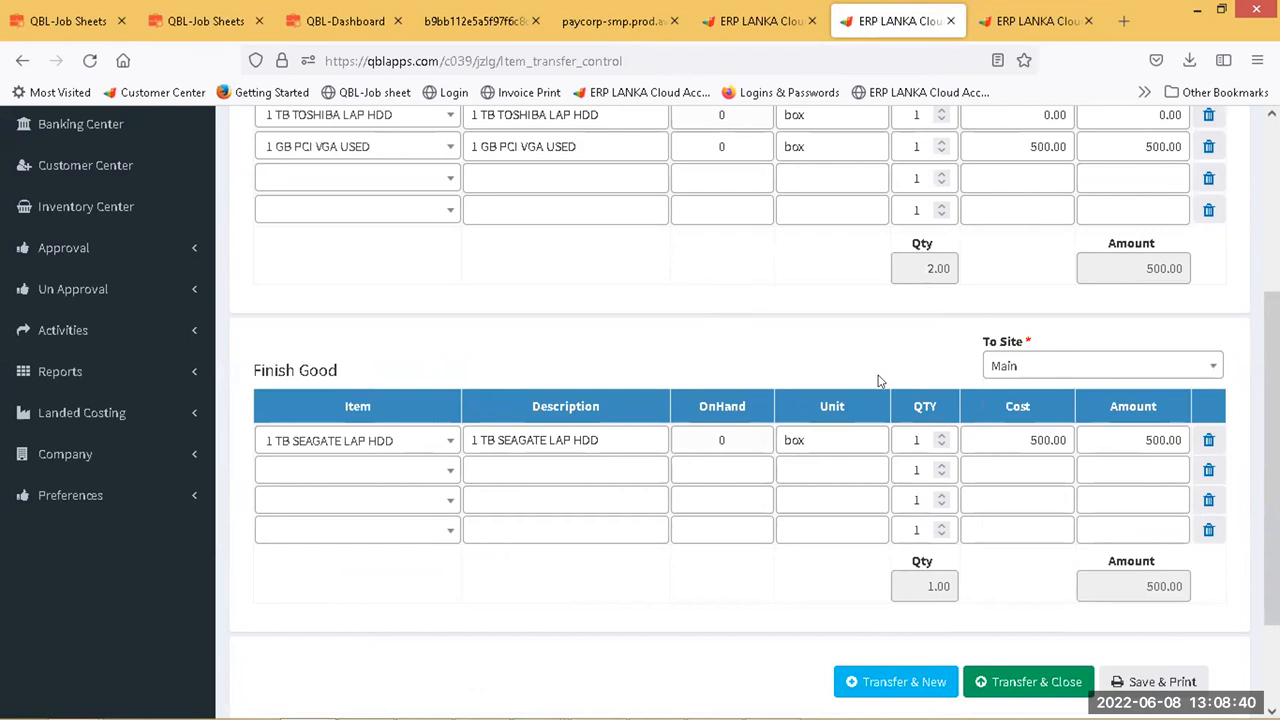
# - Load the group item Bike 2022 with a quantity of 5 into the production order's raw materials
pyautogui.scroll(2, 878, 381)
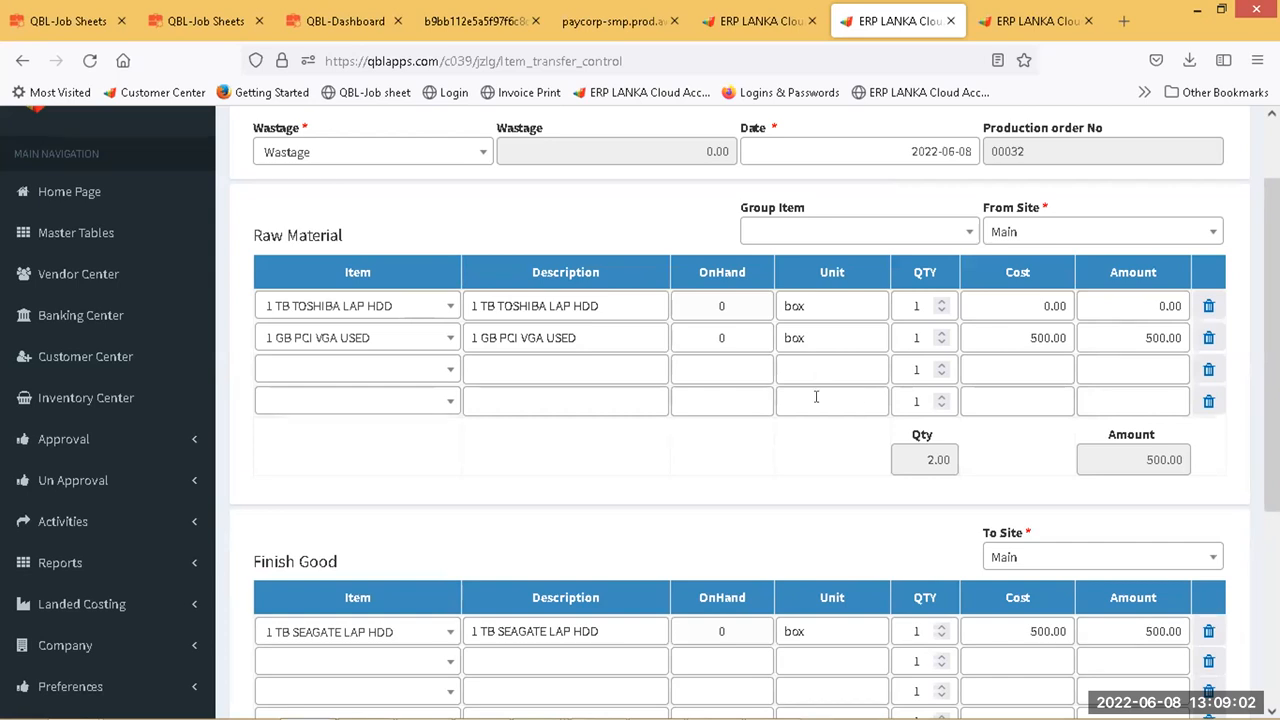
pyautogui.scroll(2, 815, 394)
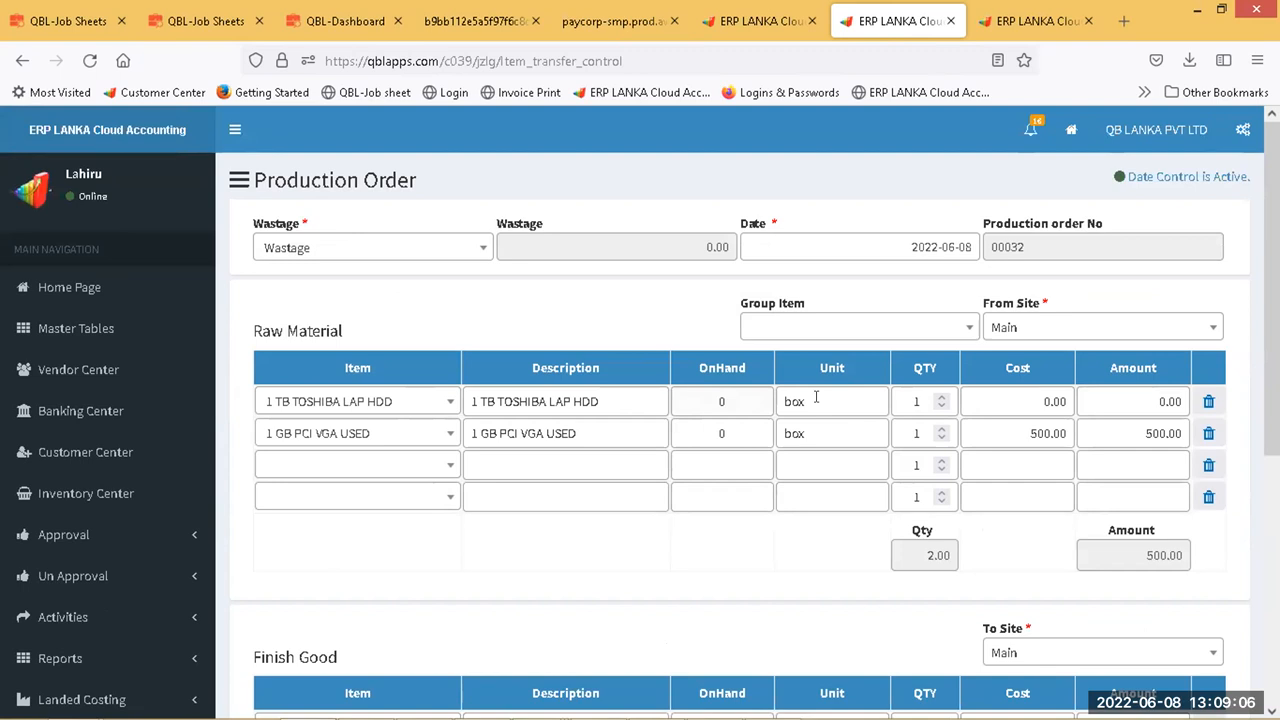
pyautogui.click(875, 330)
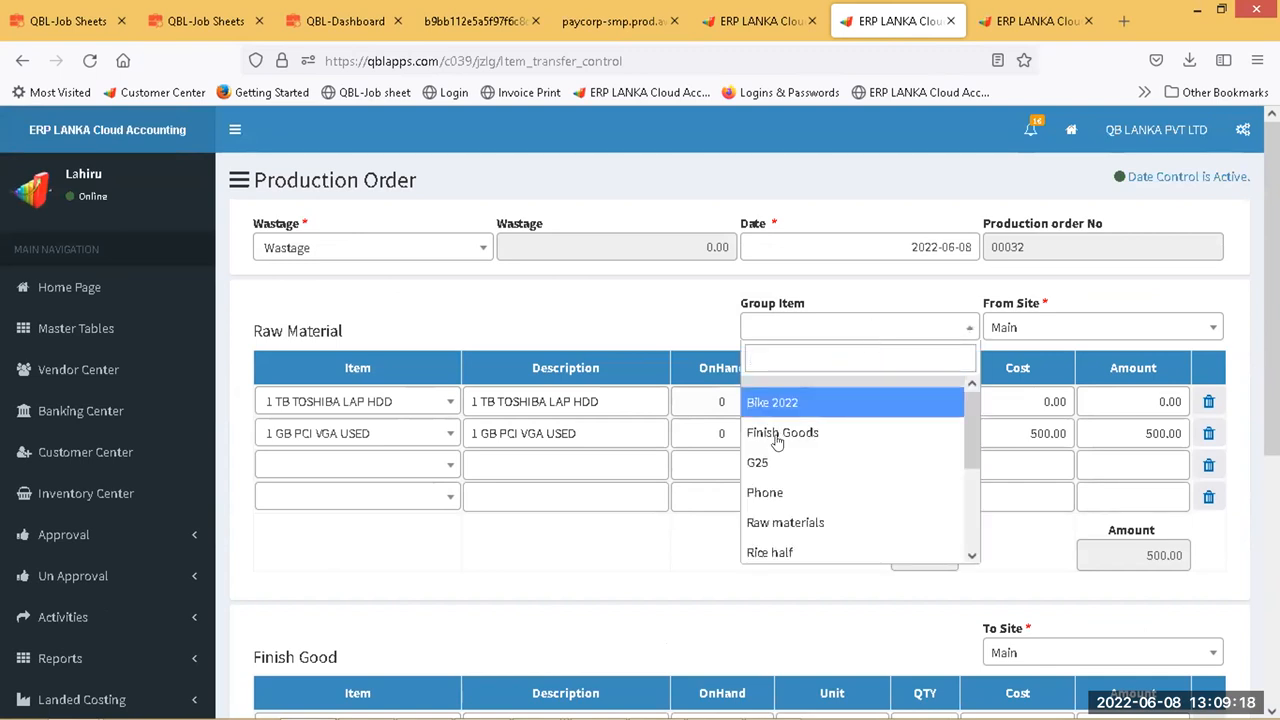
pyautogui.scroll(-3, 838, 519)
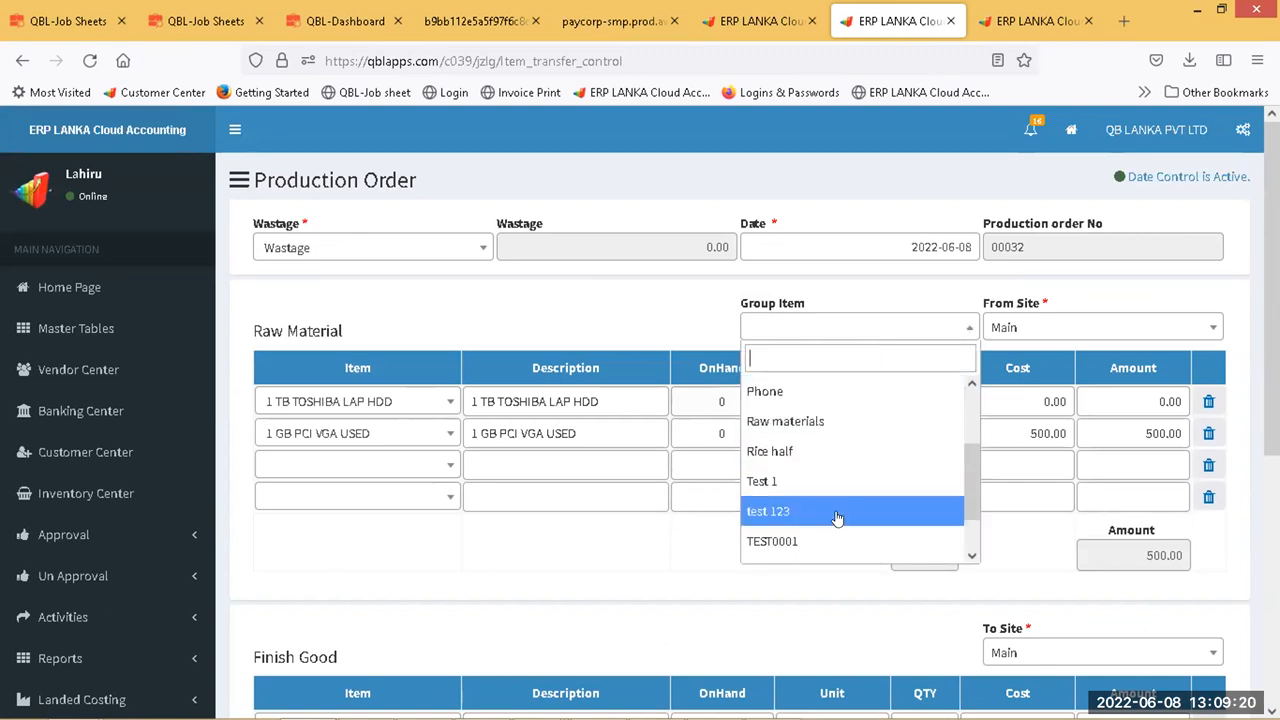
pyautogui.scroll(3, 828, 462)
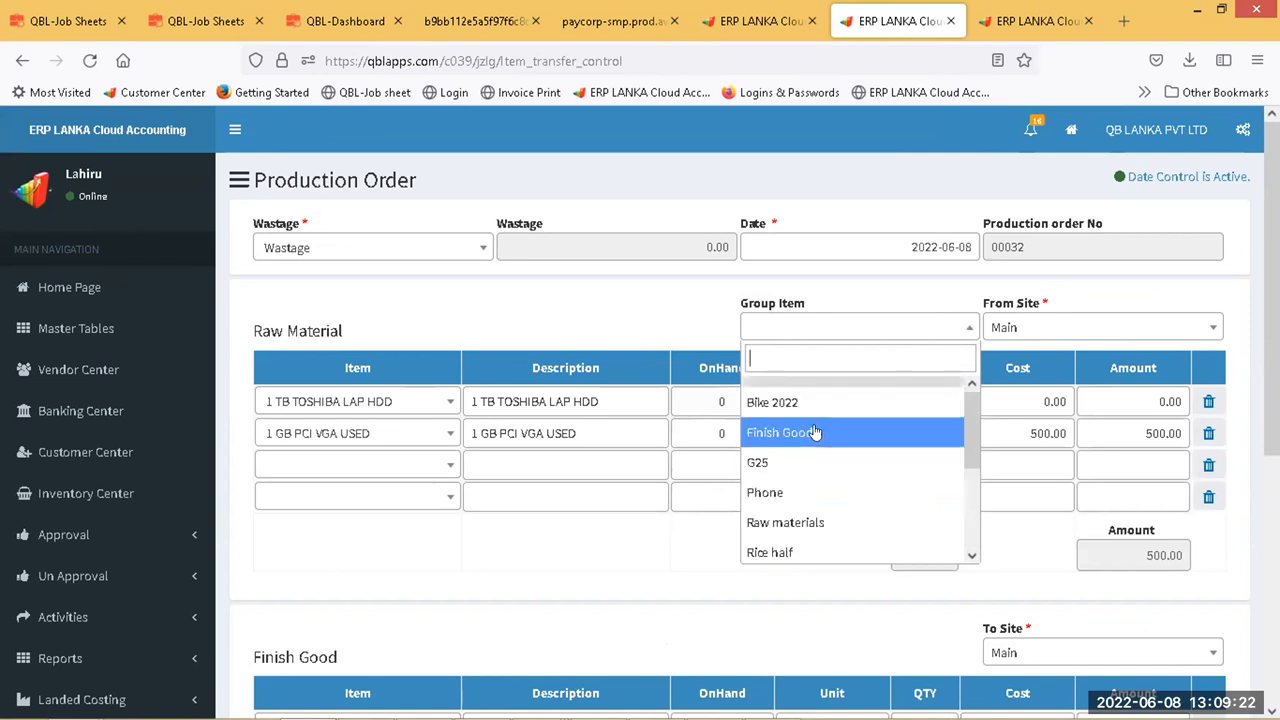
pyautogui.click(68, 267)
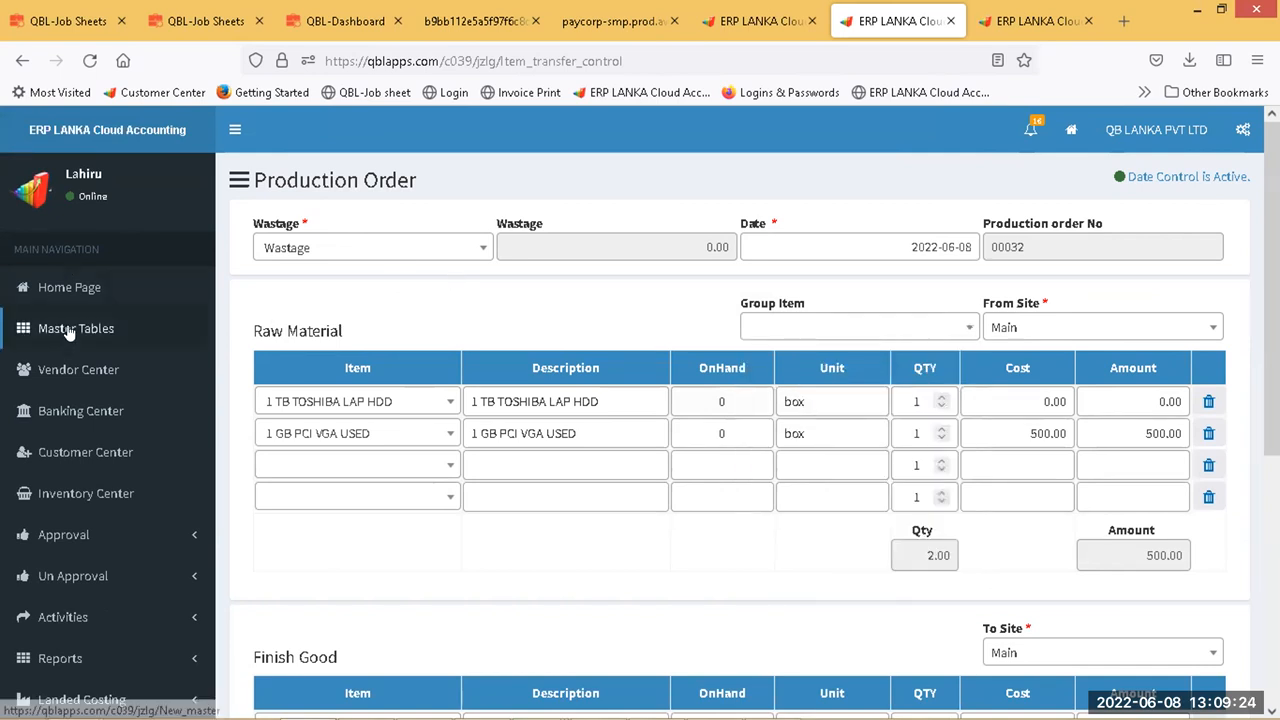
pyautogui.click(875, 330)
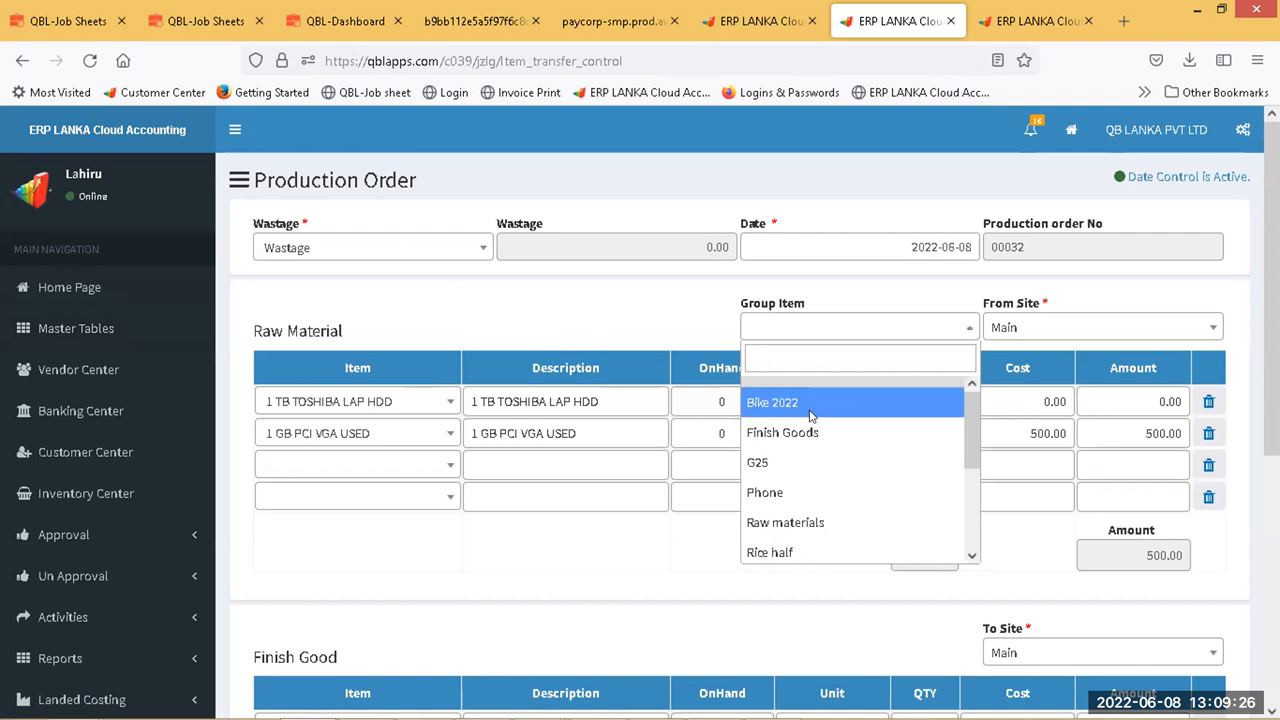
pyautogui.click(800, 404)
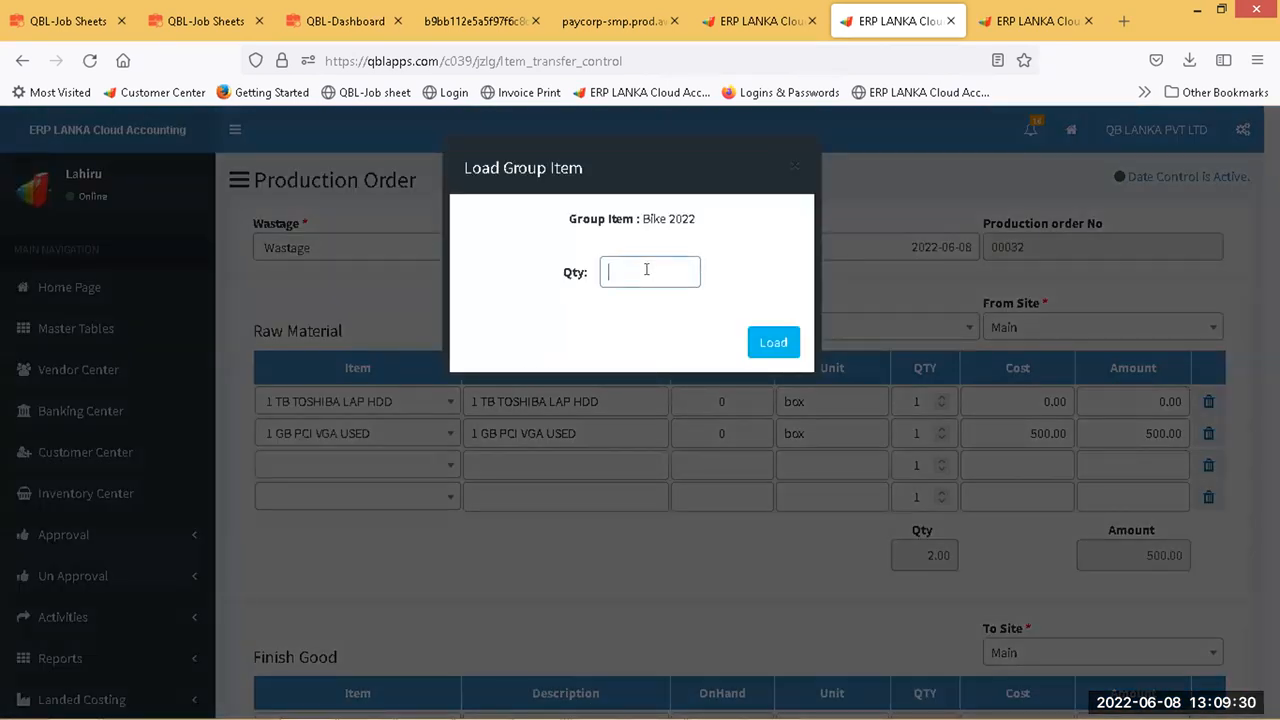
pyautogui.write('5')
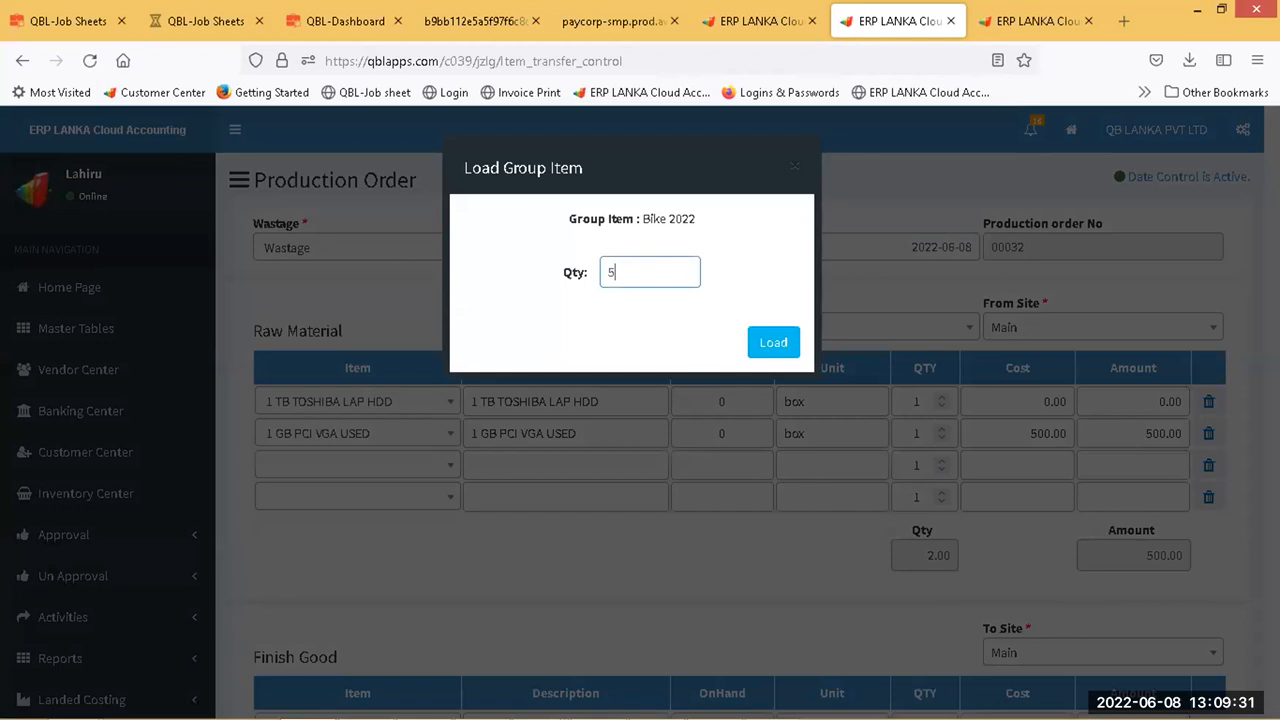
pyautogui.click(771, 349)
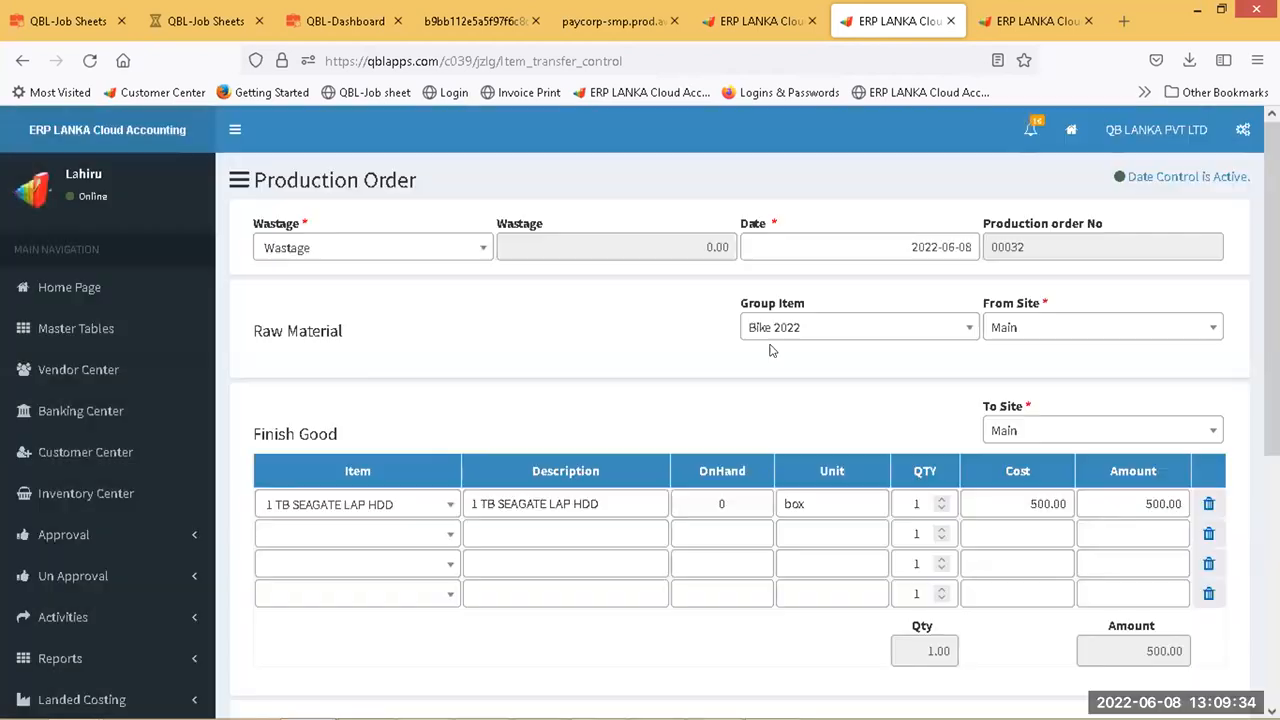
# - Review the loaded Bike 2022 items, open the master tables in a new tab, and start creating a group item
pyautogui.scroll(-2, 700, 532)
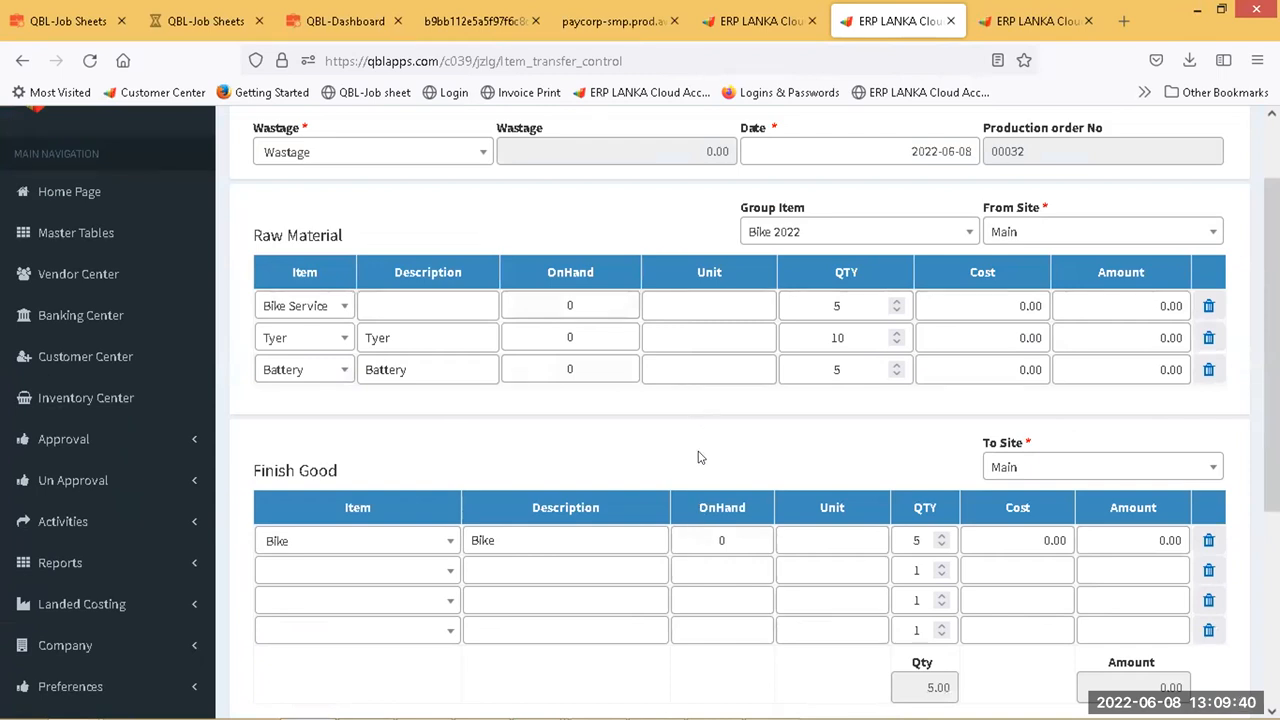
pyautogui.scroll(2, 700, 457)
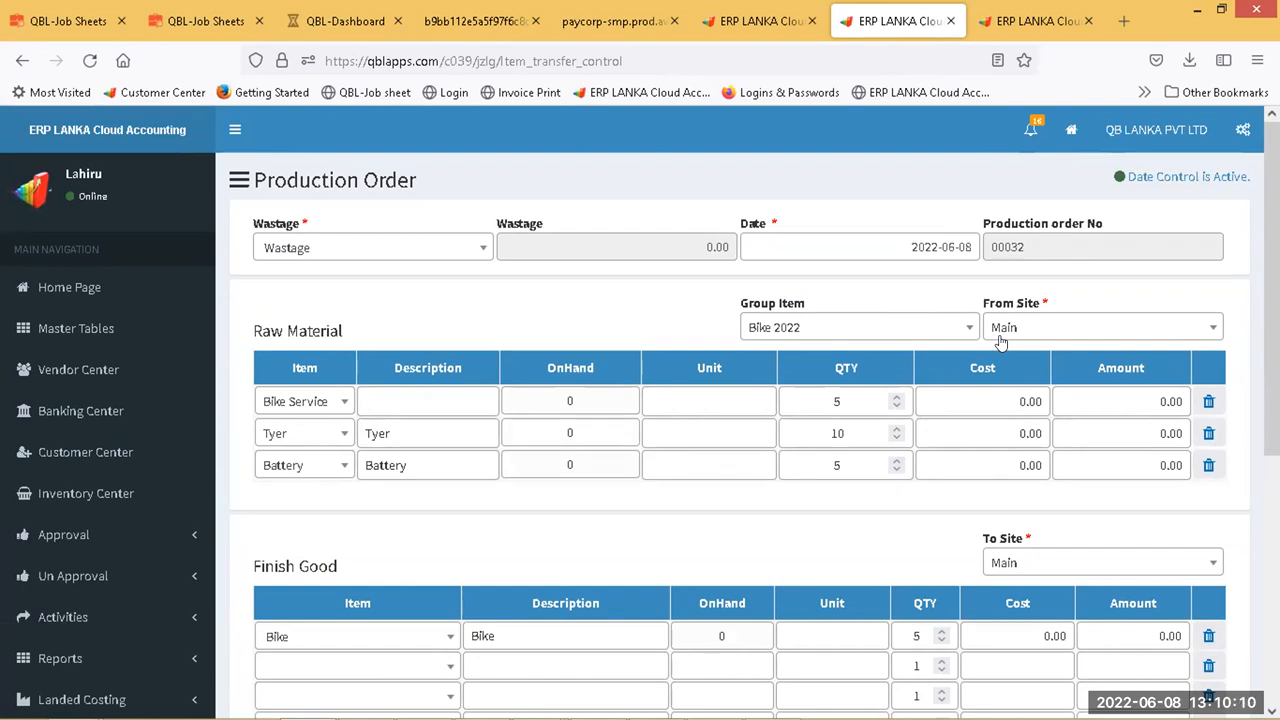
pyautogui.rightClick(45, 330)
pyautogui.click(60, 337)
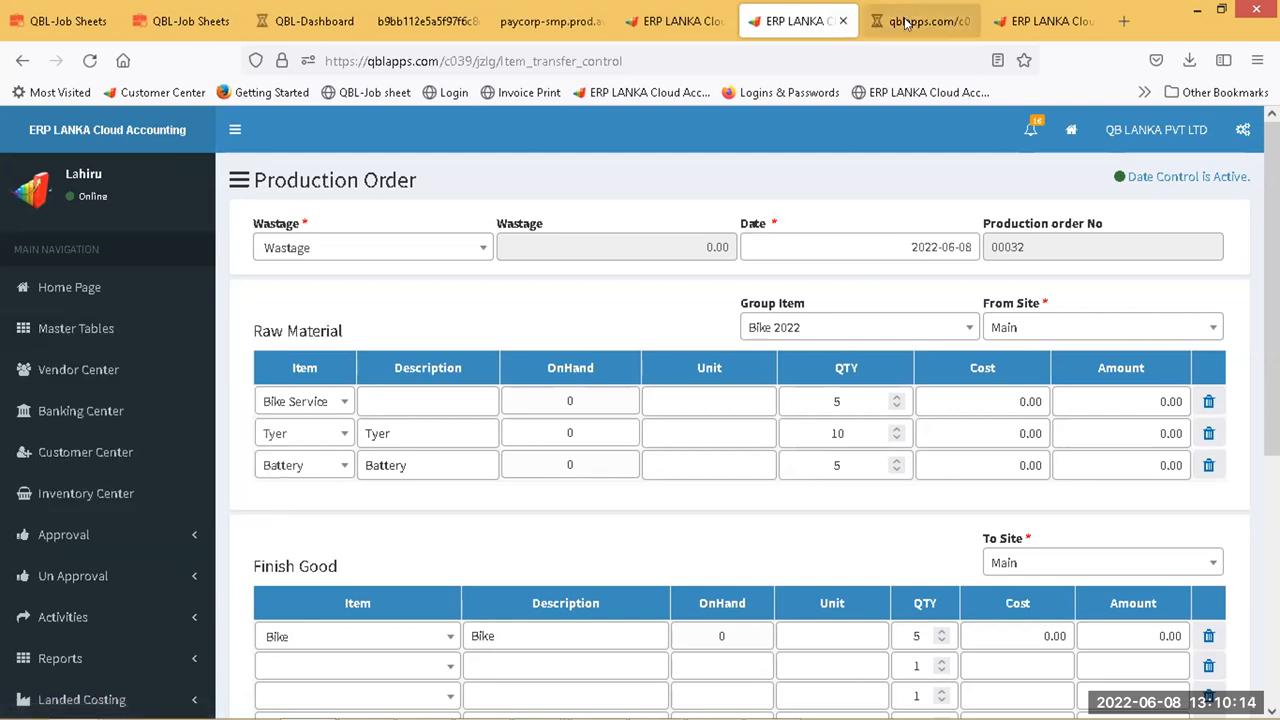
pyautogui.hotkey('ctrl', 'Tab')
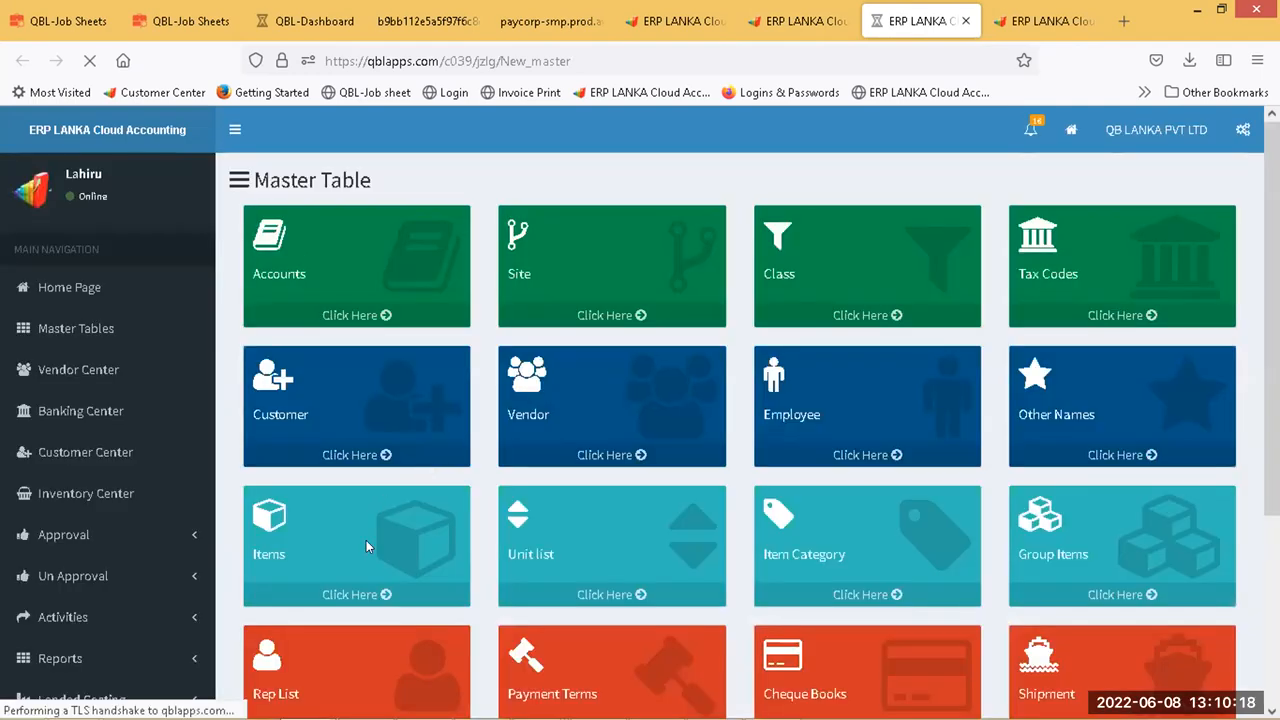
pyautogui.scroll(-1, 1076, 530)
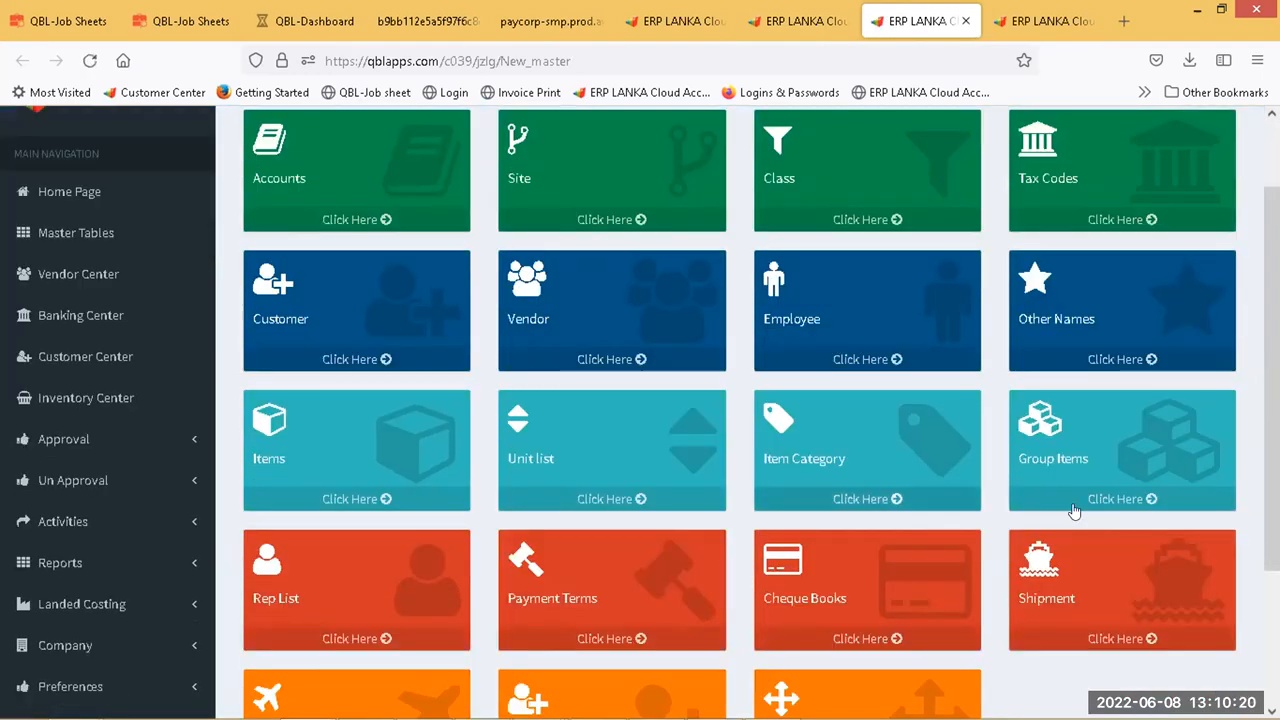
pyautogui.click(1078, 508)
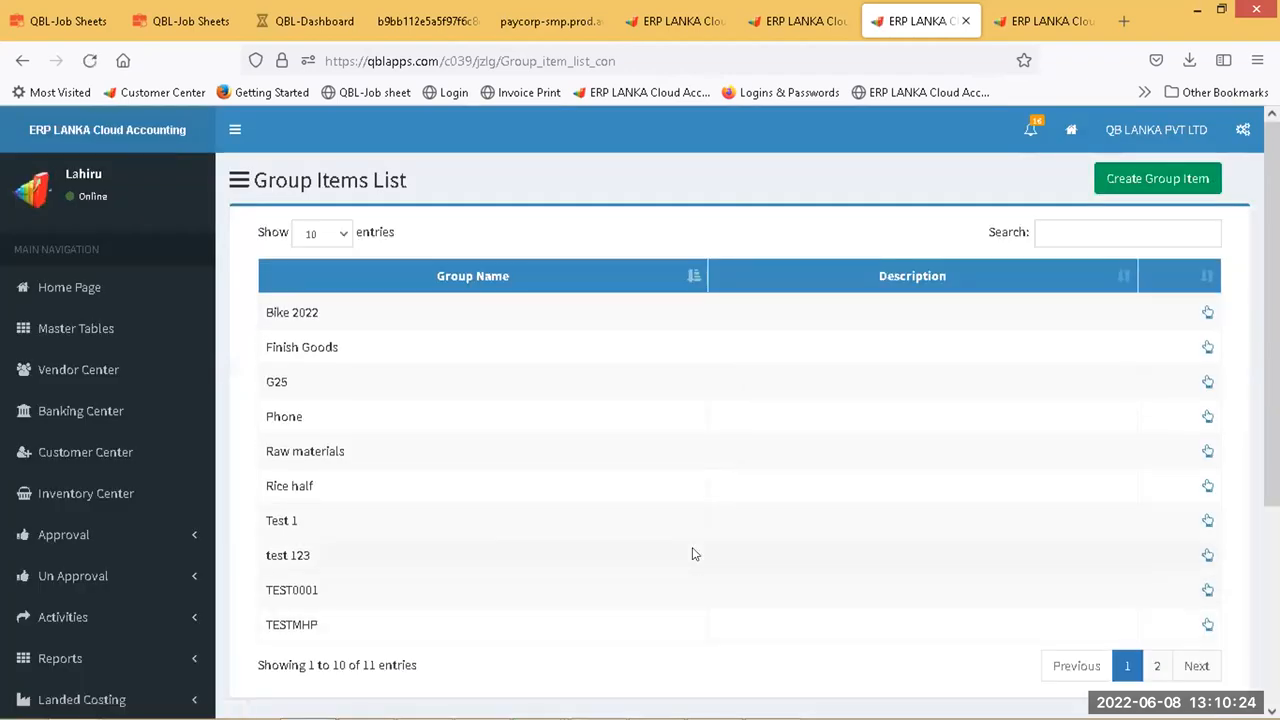
pyautogui.click(1155, 178)
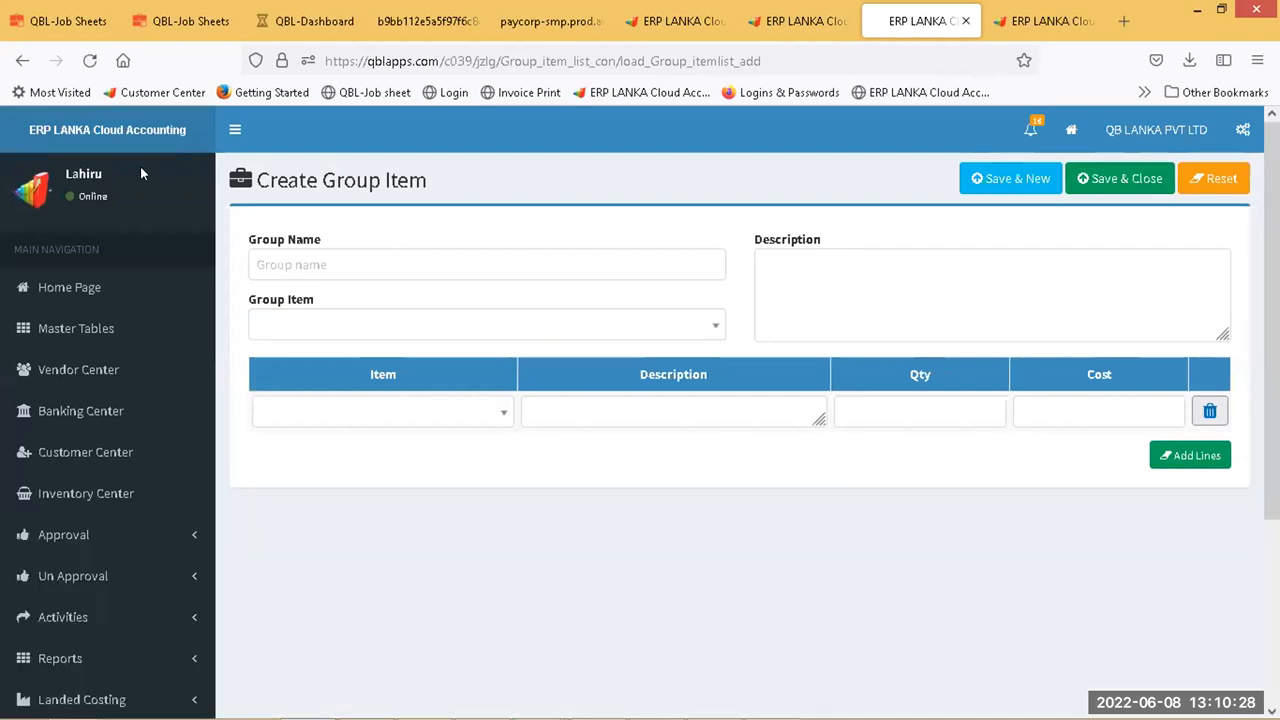
pyautogui.click(332, 264)
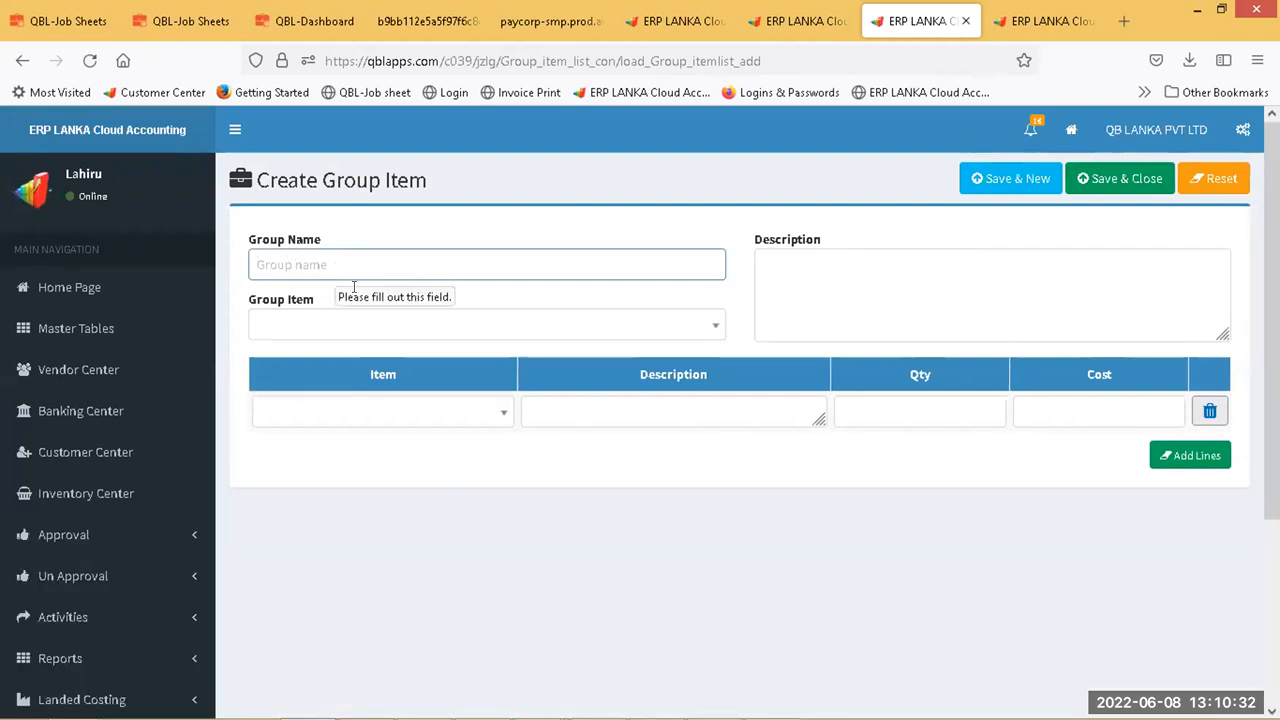
pyautogui.click(335, 325)
pyautogui.click(322, 433)
pyautogui.click(330, 412)
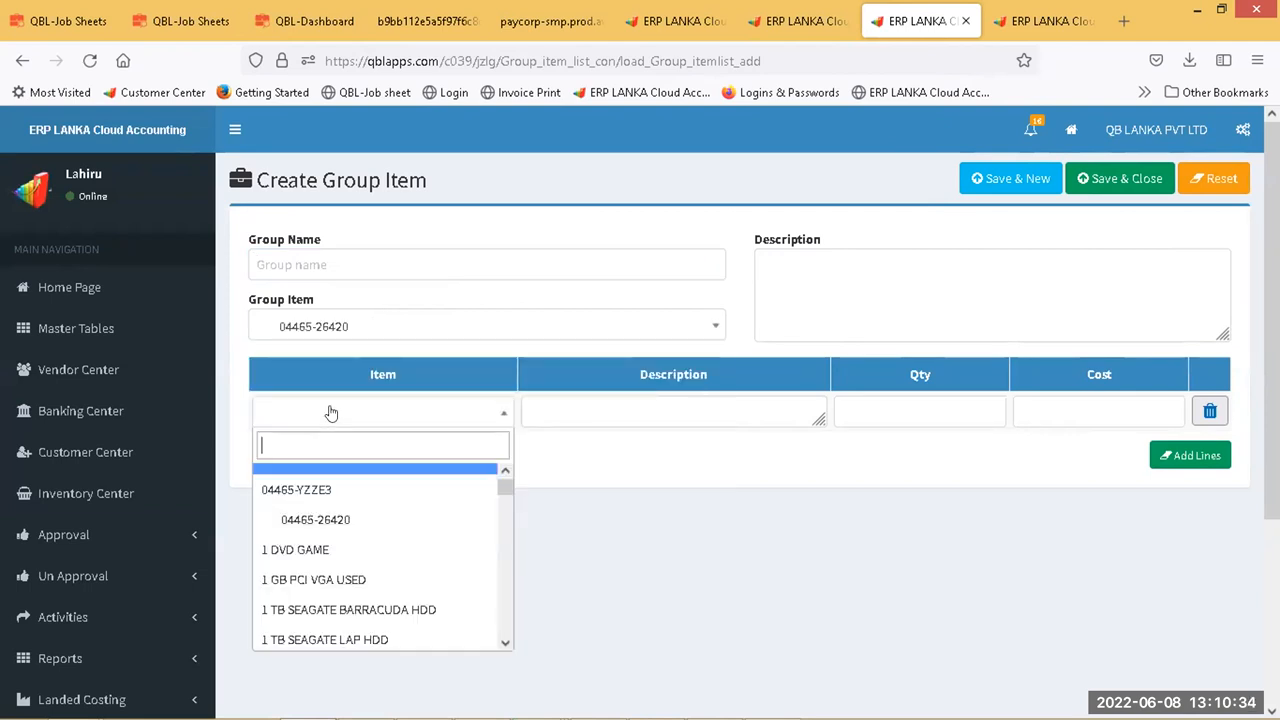
pyautogui.click(300, 580)
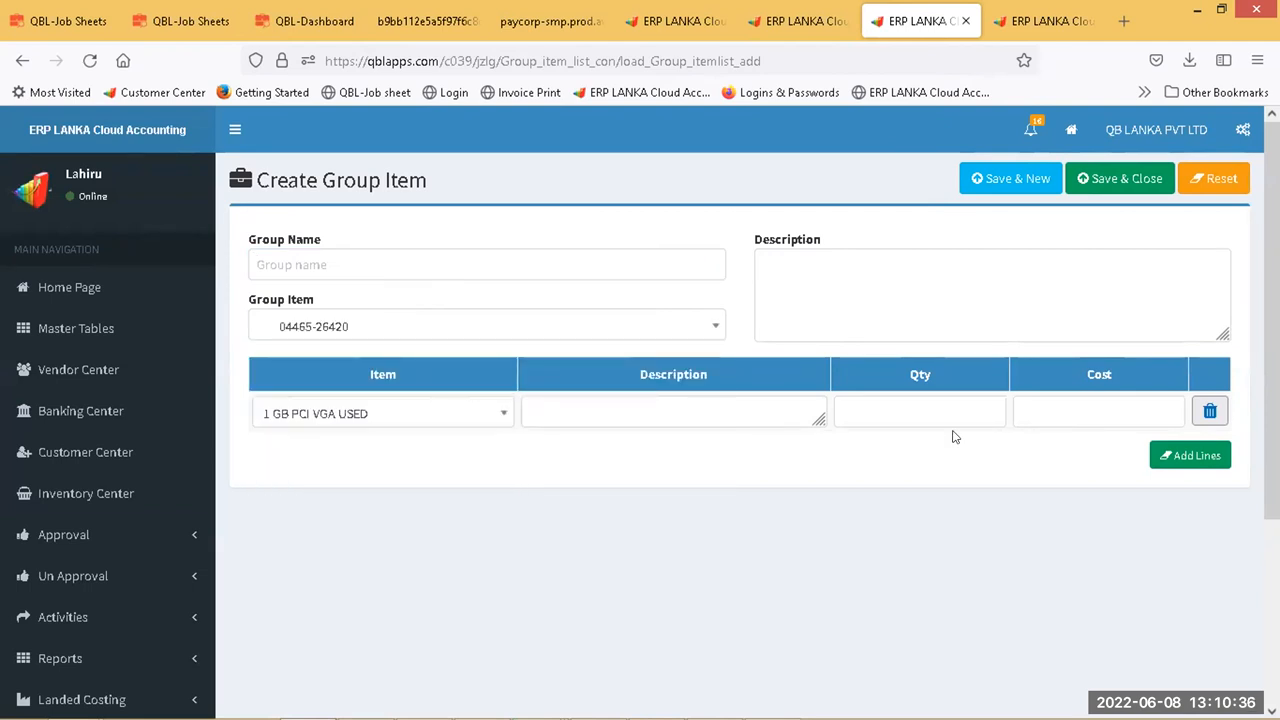
pyautogui.click(1188, 457)
pyautogui.click(452, 450)
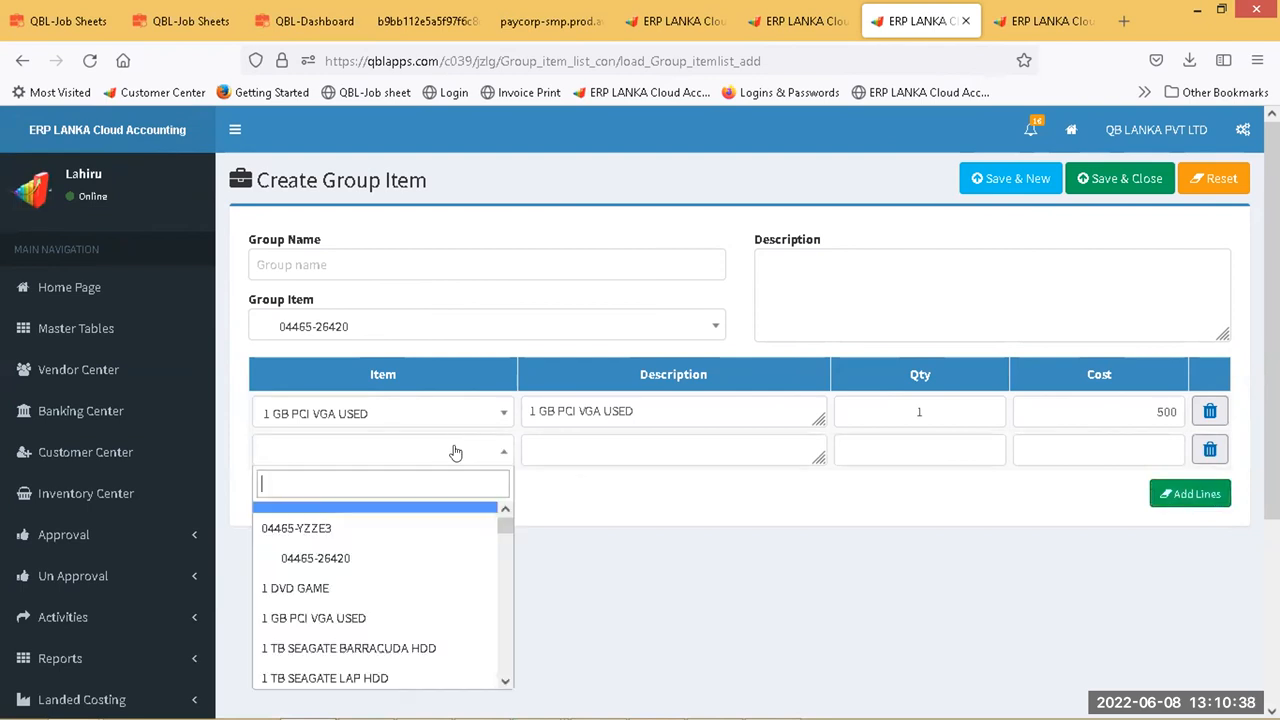
pyautogui.click(350, 650)
pyautogui.click(1150, 498)
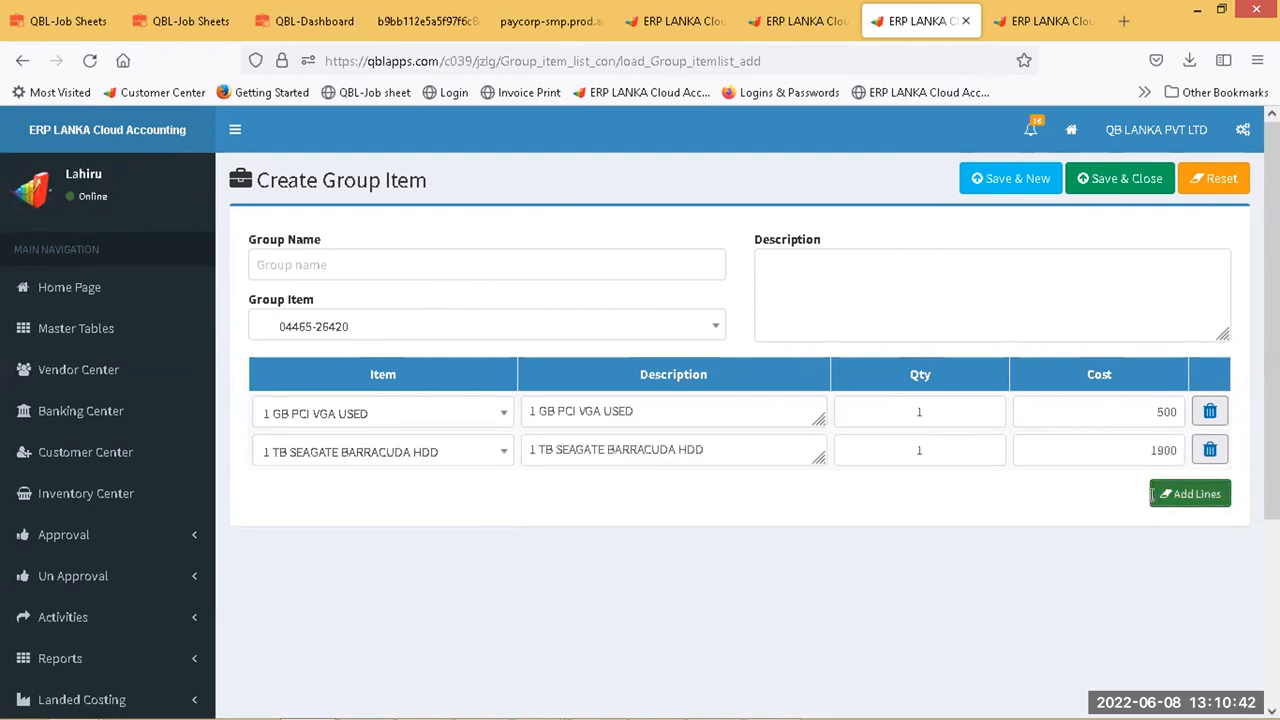
# - Set the cost of 1 GB PCI VGA USED to 20 and of 1 TB SEAGATE BARRACUDA HDD to 30
pyautogui.click(1152, 405)
pyautogui.moveTo(1152, 405); pyautogui.dragTo(1181, 403)
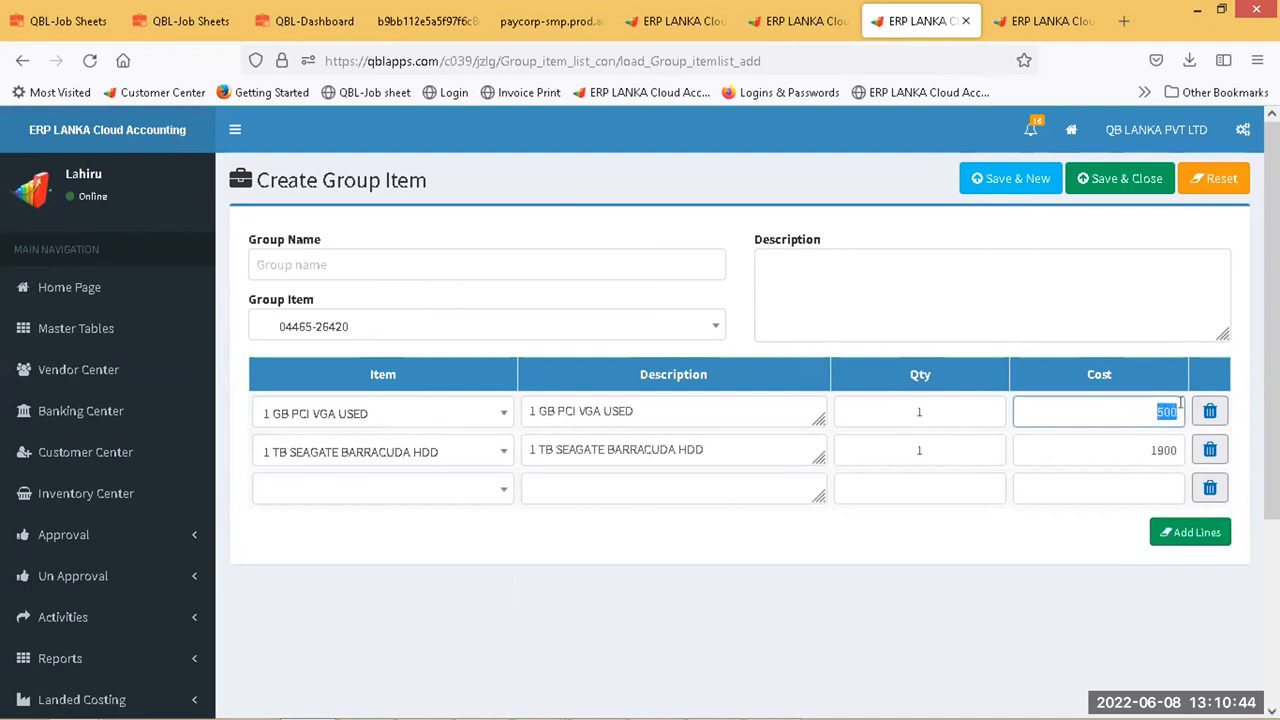
pyautogui.press('BackSpace')
pyautogui.write('20')
pyautogui.moveTo(1103, 457); pyautogui.dragTo(1203, 449)
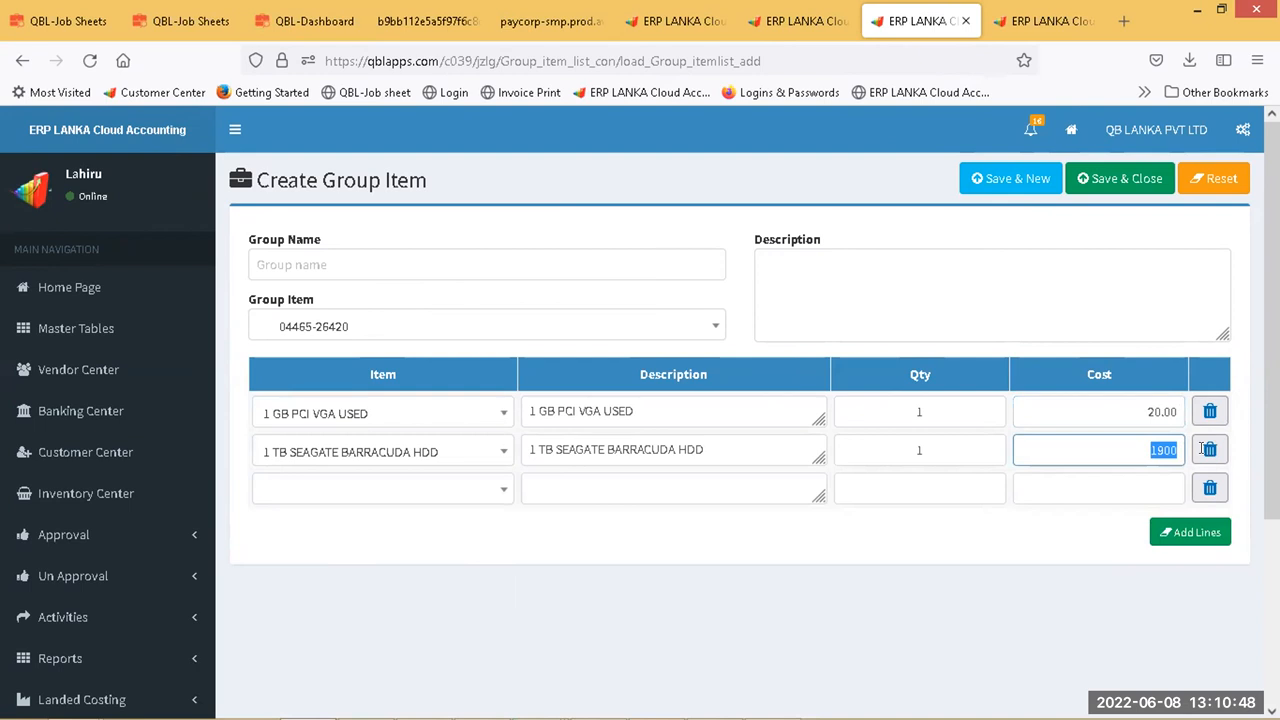
pyautogui.write('30')
pyautogui.click(1104, 480)
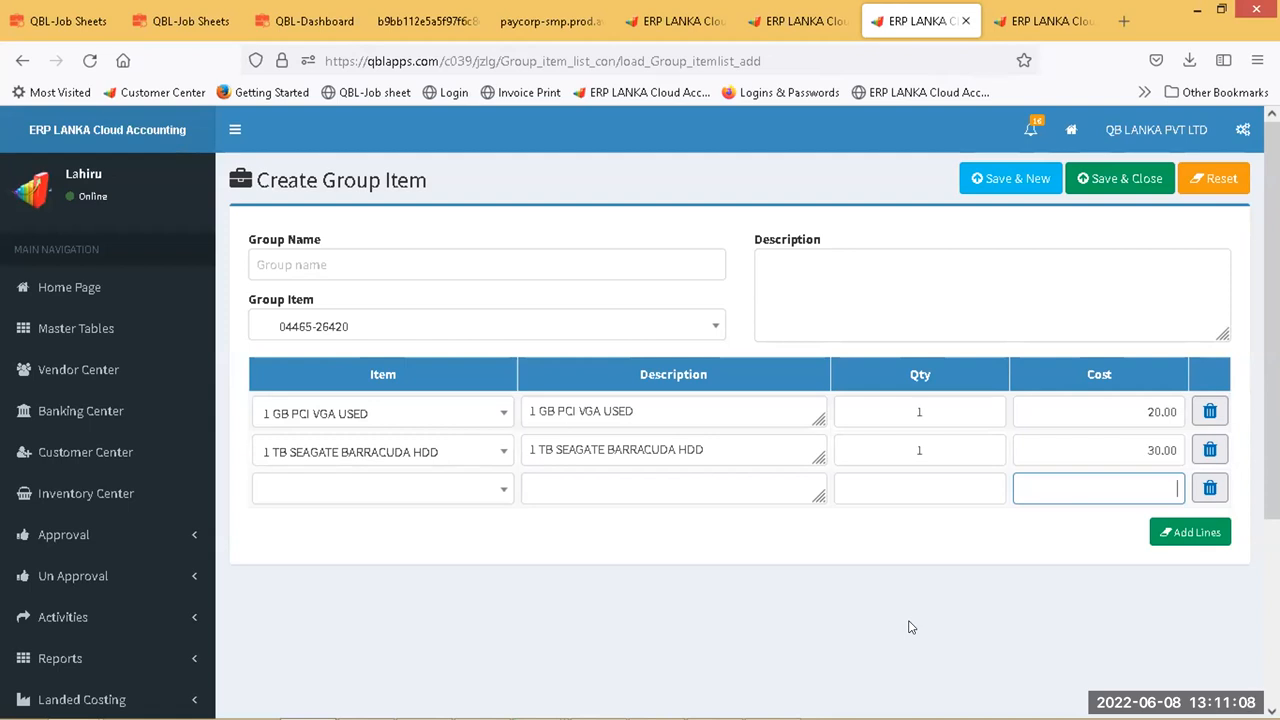
# - Return to the open production order and check the quantity of the Bike finished good
pyautogui.click(790, 4)
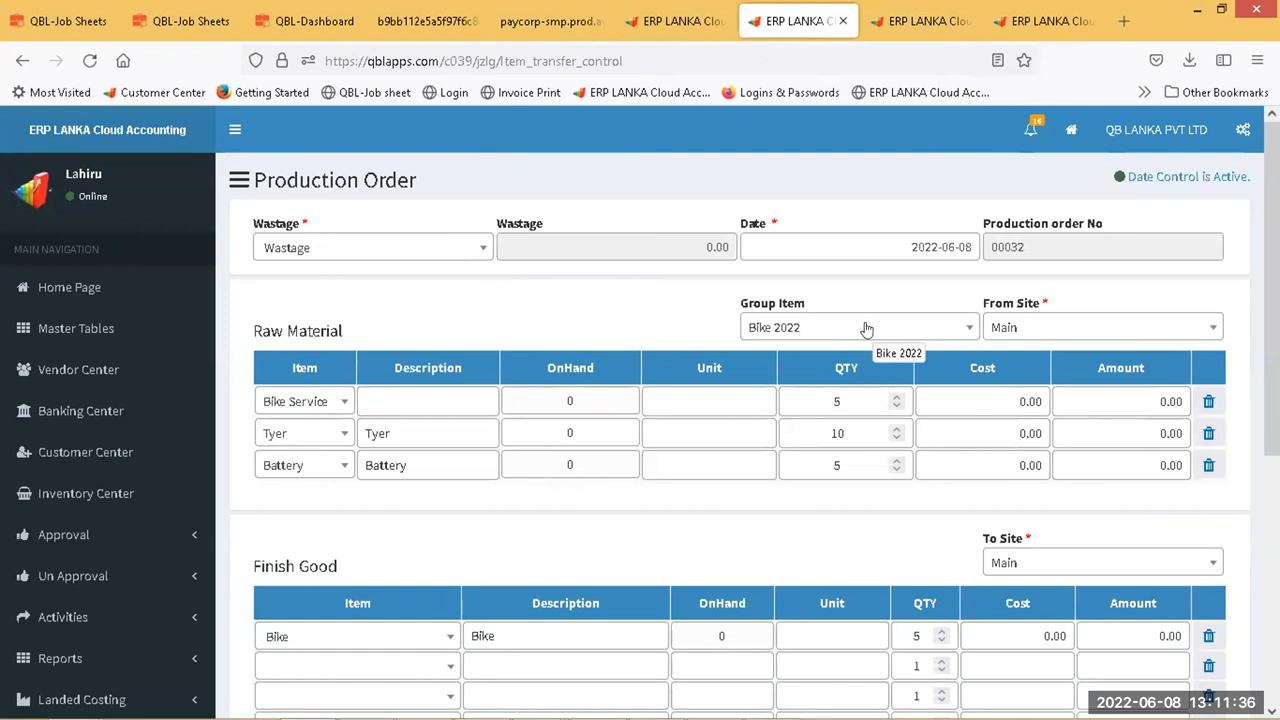
pyautogui.doubleClick(916, 636)
pyautogui.scroll(-1, 892, 320)
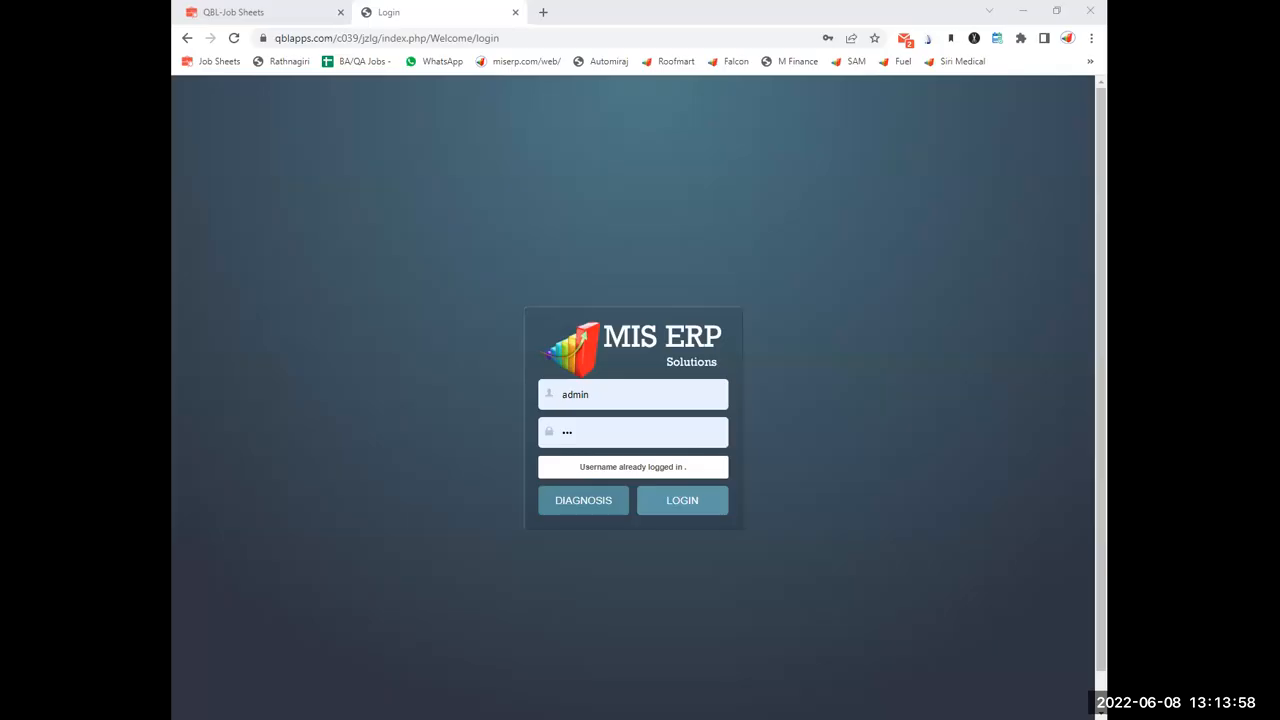
# - Log in to the accounting system with the prefilled admin credentials and open the master tables
pyautogui.click(663, 502)
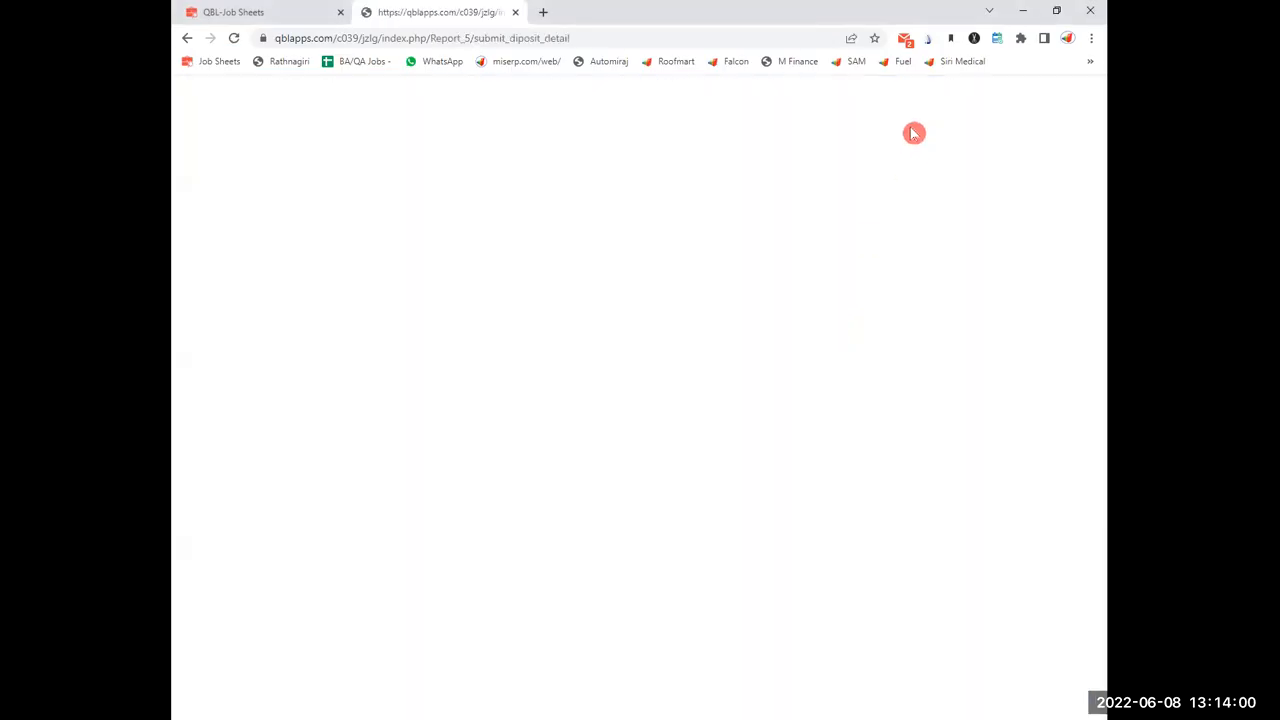
pyautogui.click(189, 38)
pyautogui.click(187, 40)
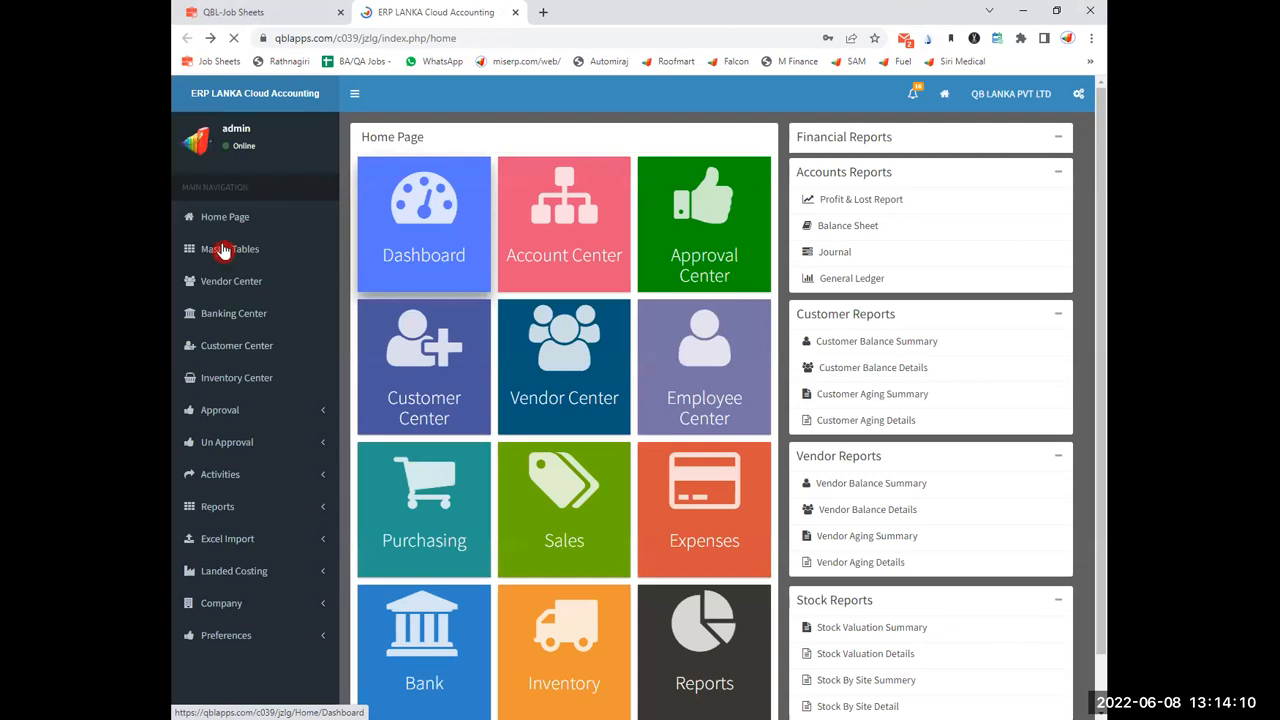
pyautogui.click(224, 250)
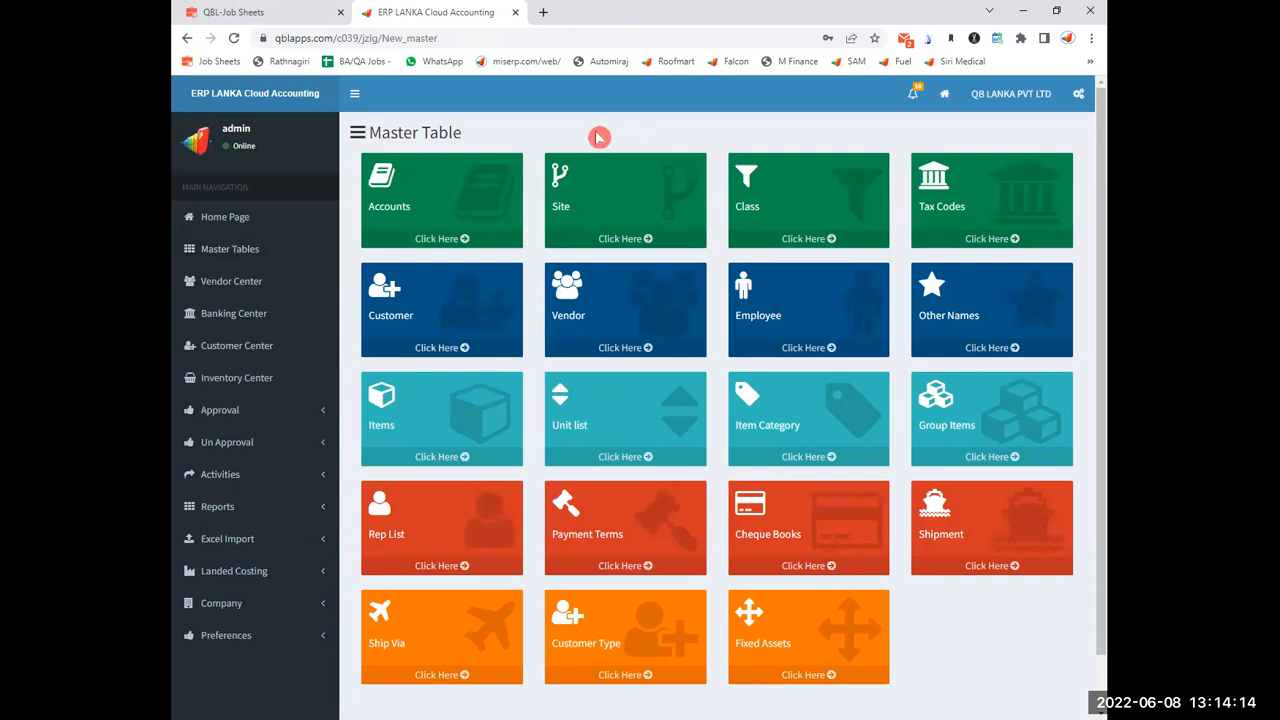
# - View the customer list from the master tables and open a blank form for a new customer
pyautogui.click(419, 348)
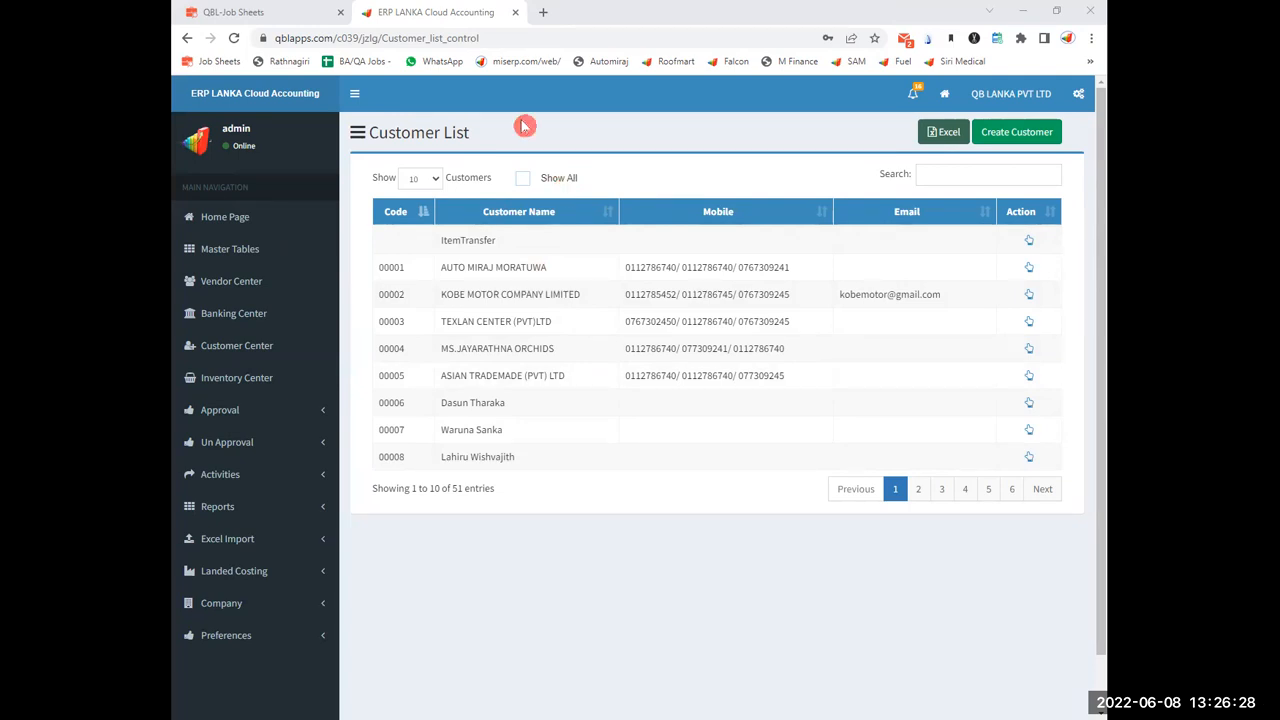
pyautogui.click(996, 136)
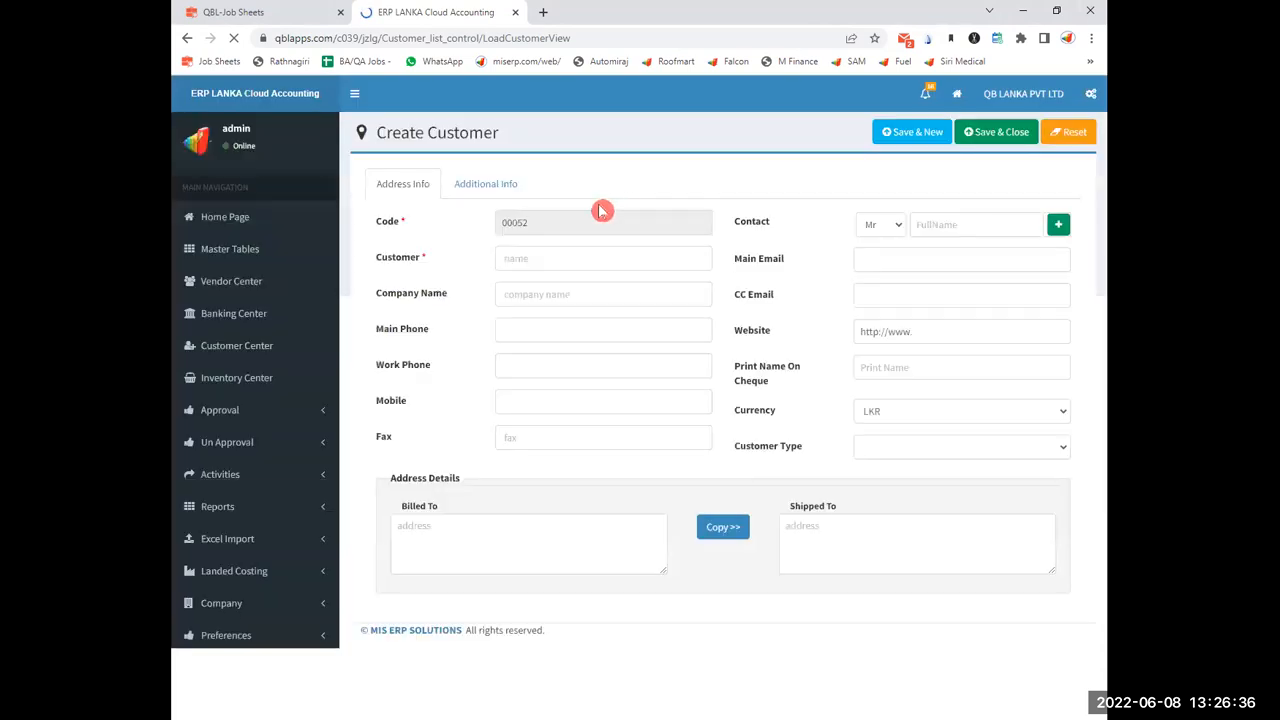
pyautogui.click(228, 256)
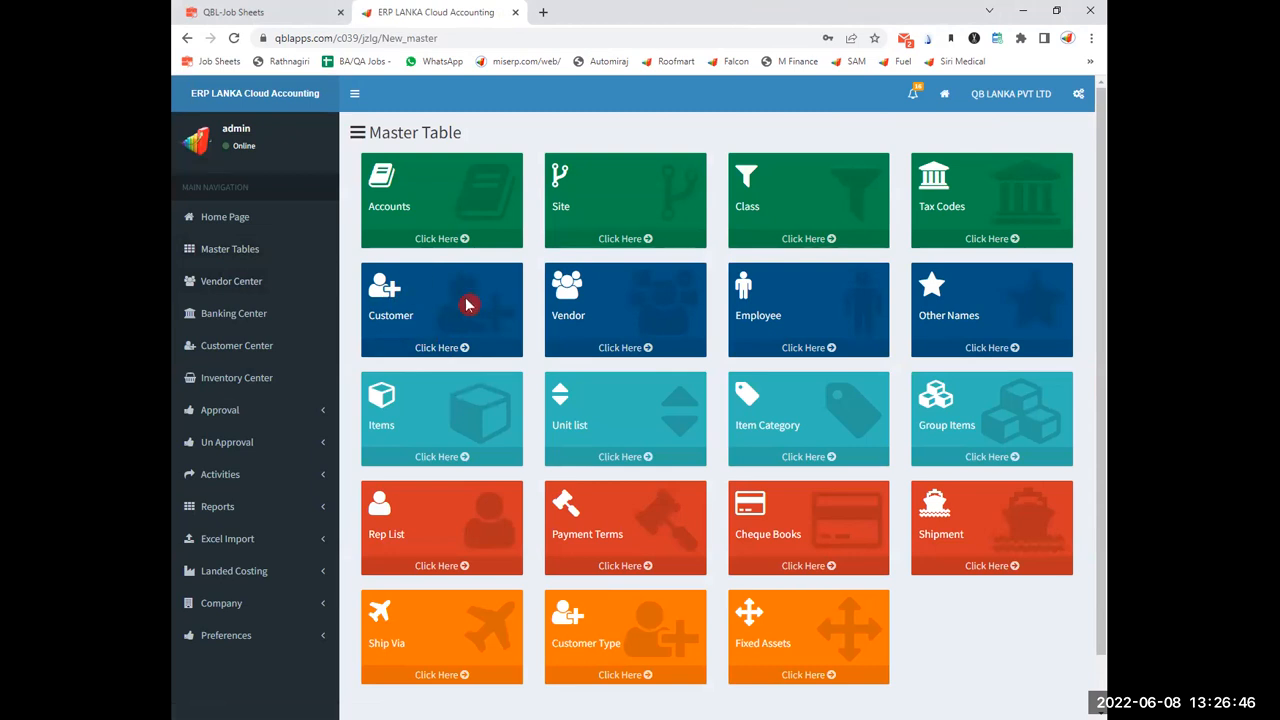
pyautogui.click(467, 350)
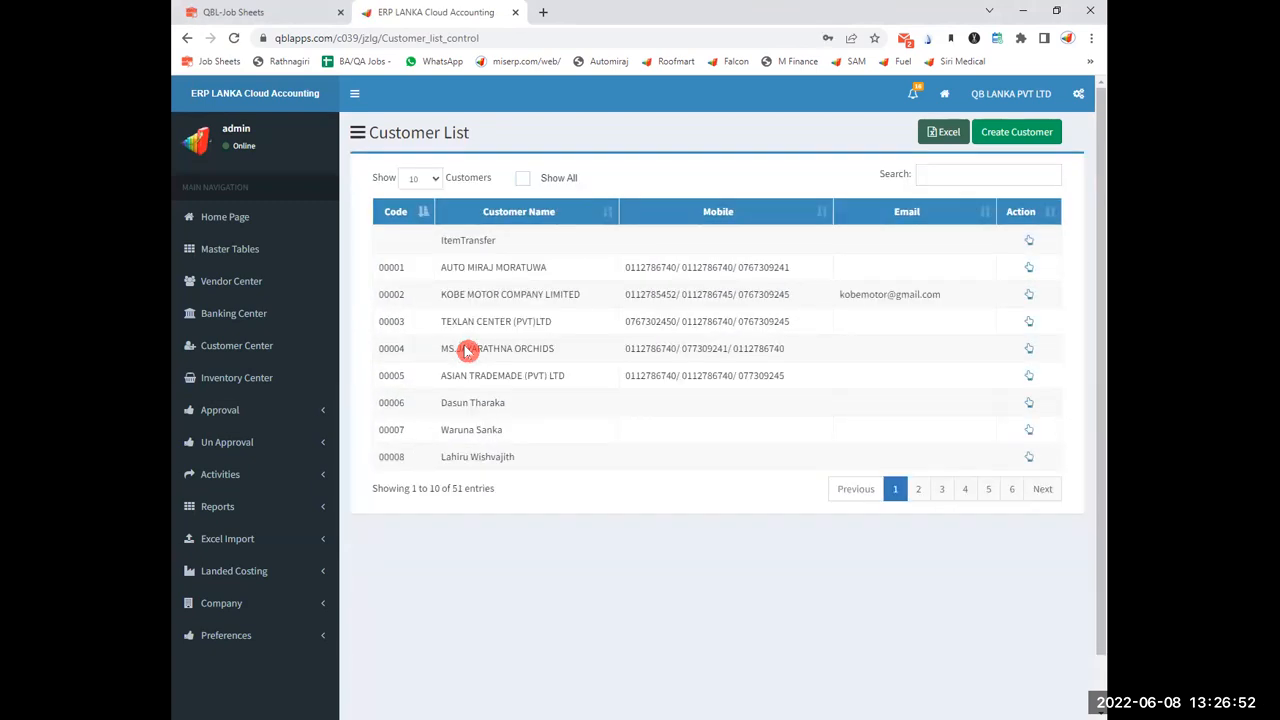
pyautogui.moveTo(443, 248); pyautogui.dragTo(733, 338)
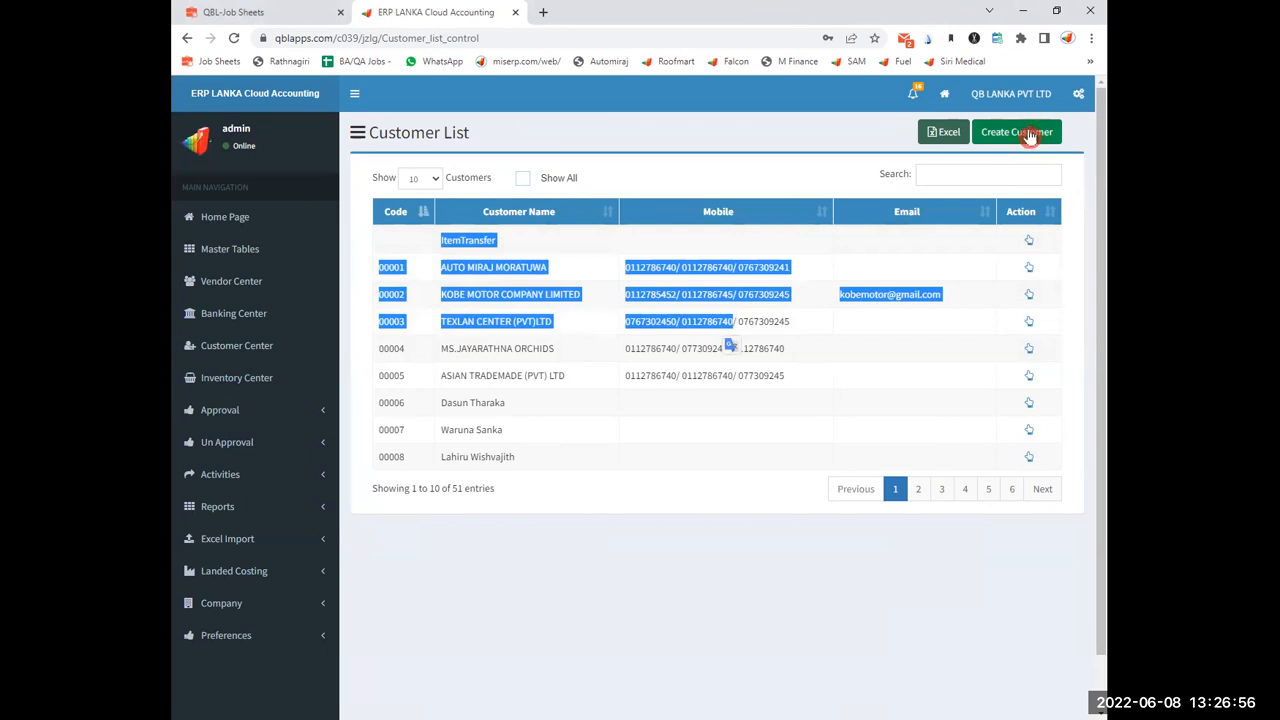
pyautogui.click(1030, 141)
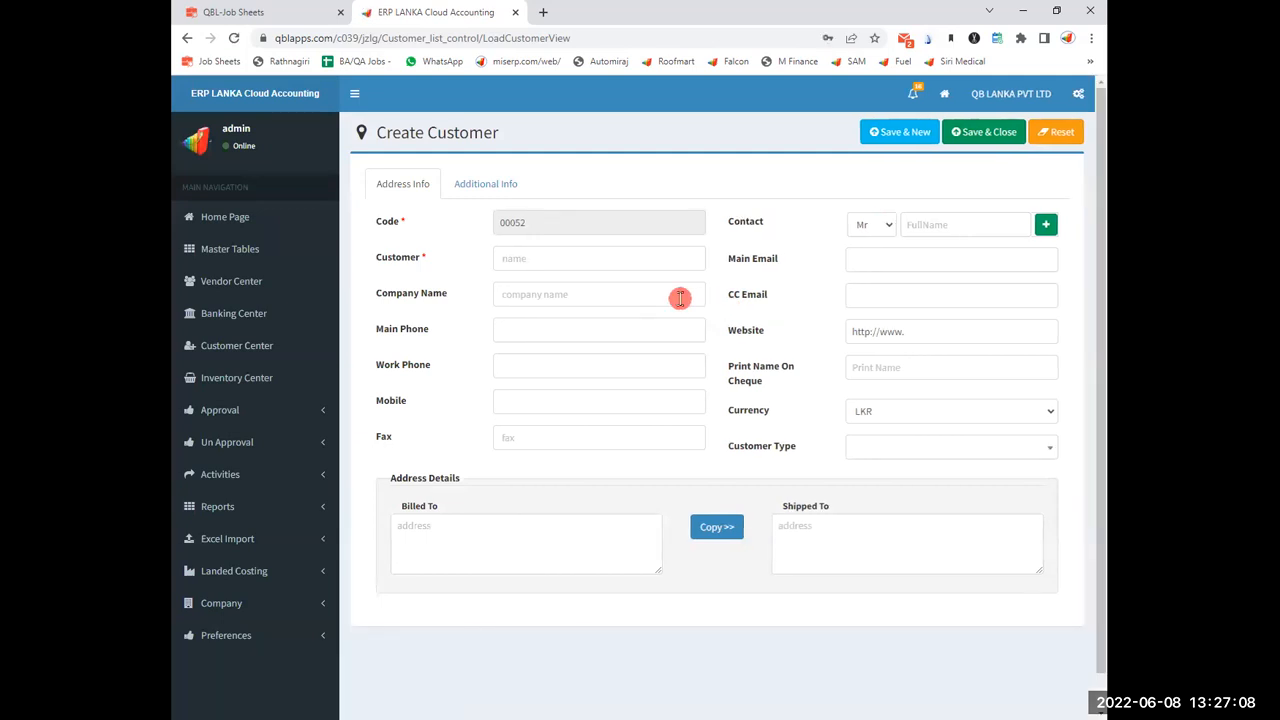
# - Examine the Credit Limit and Credit Aging fields in the new customer's additional information
pyautogui.click(481, 195)
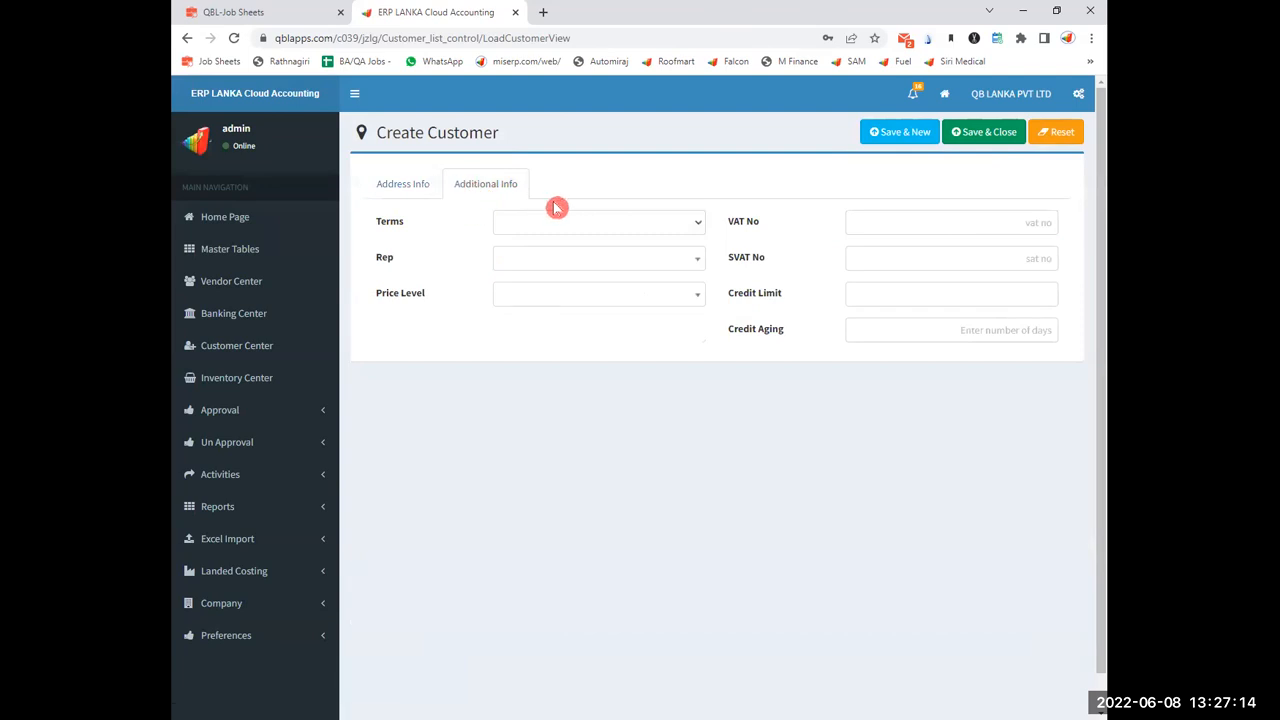
pyautogui.click(946, 292)
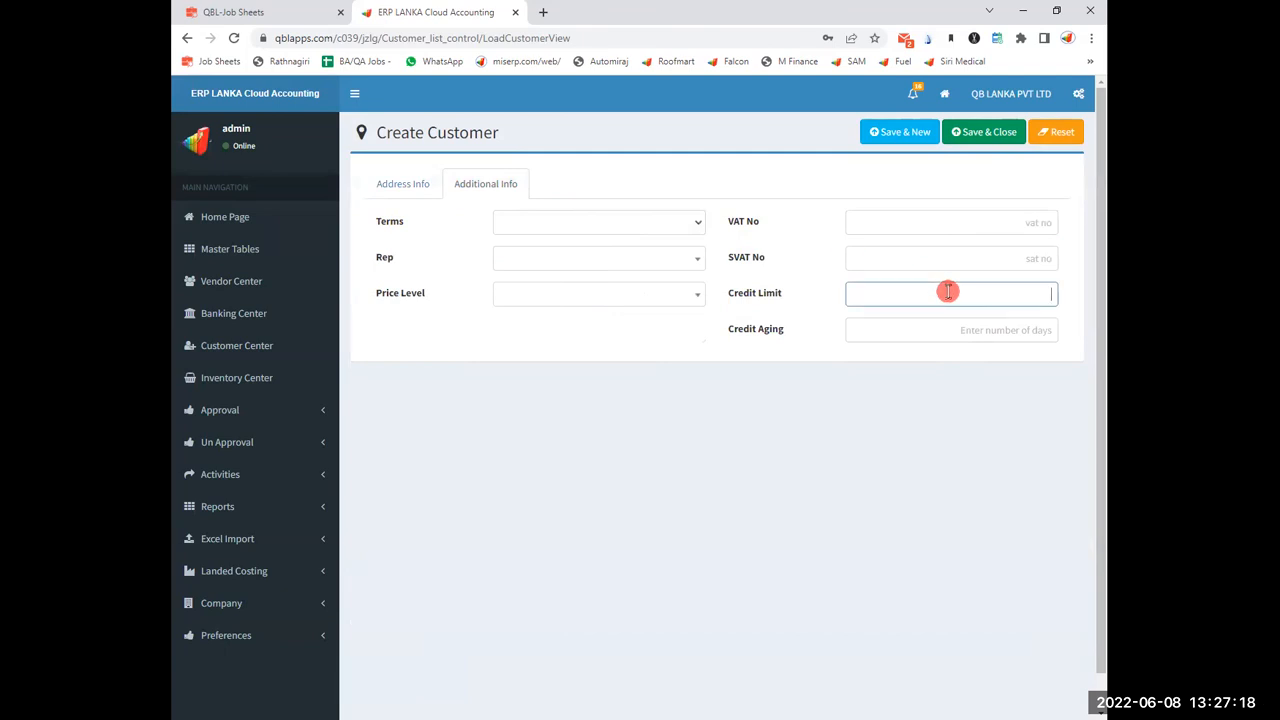
pyautogui.click(964, 333)
pyautogui.click(974, 293)
pyautogui.click(971, 331)
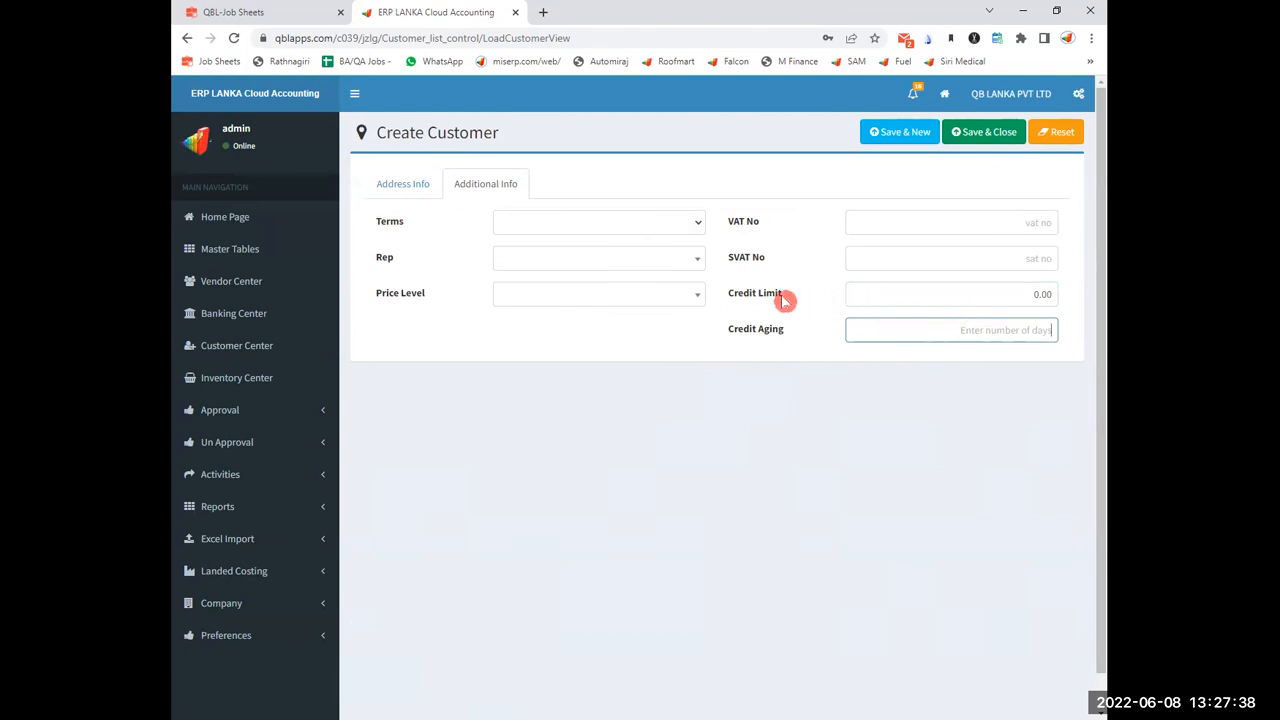
# - Look through the price levels that can be assigned to the new customer and the available accounting activities
pyautogui.click(686, 298)
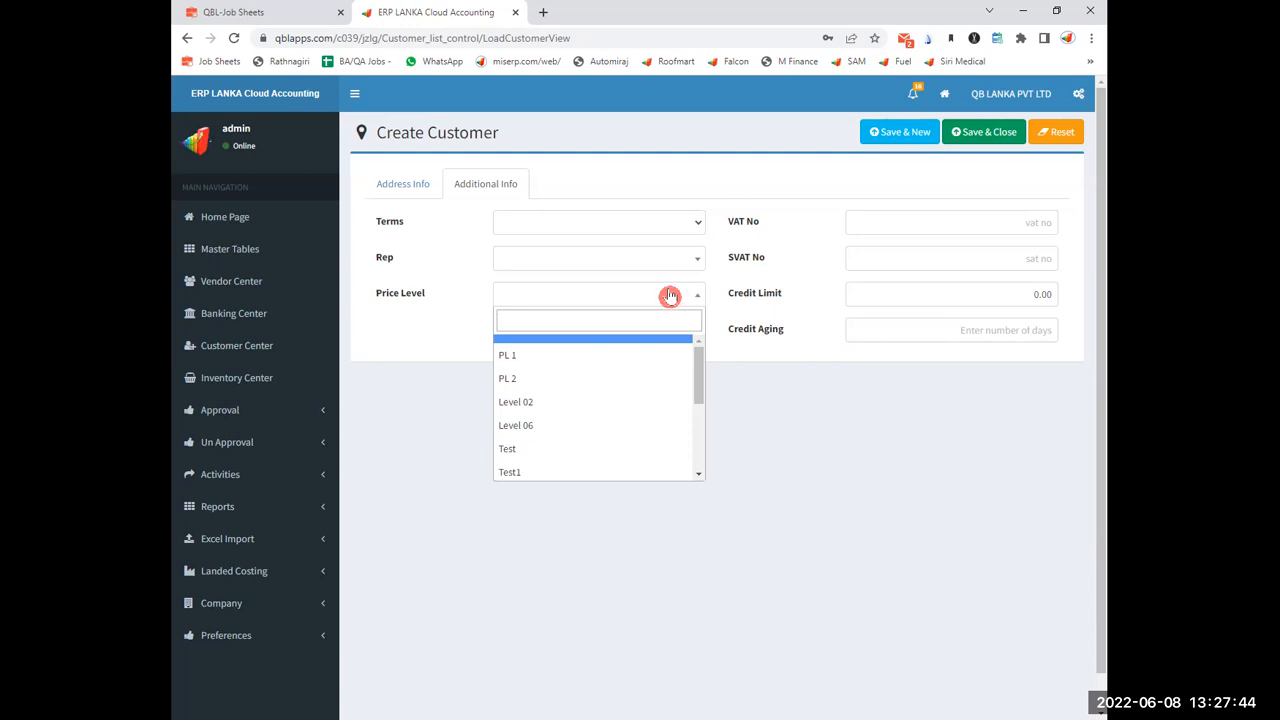
pyautogui.click(318, 480)
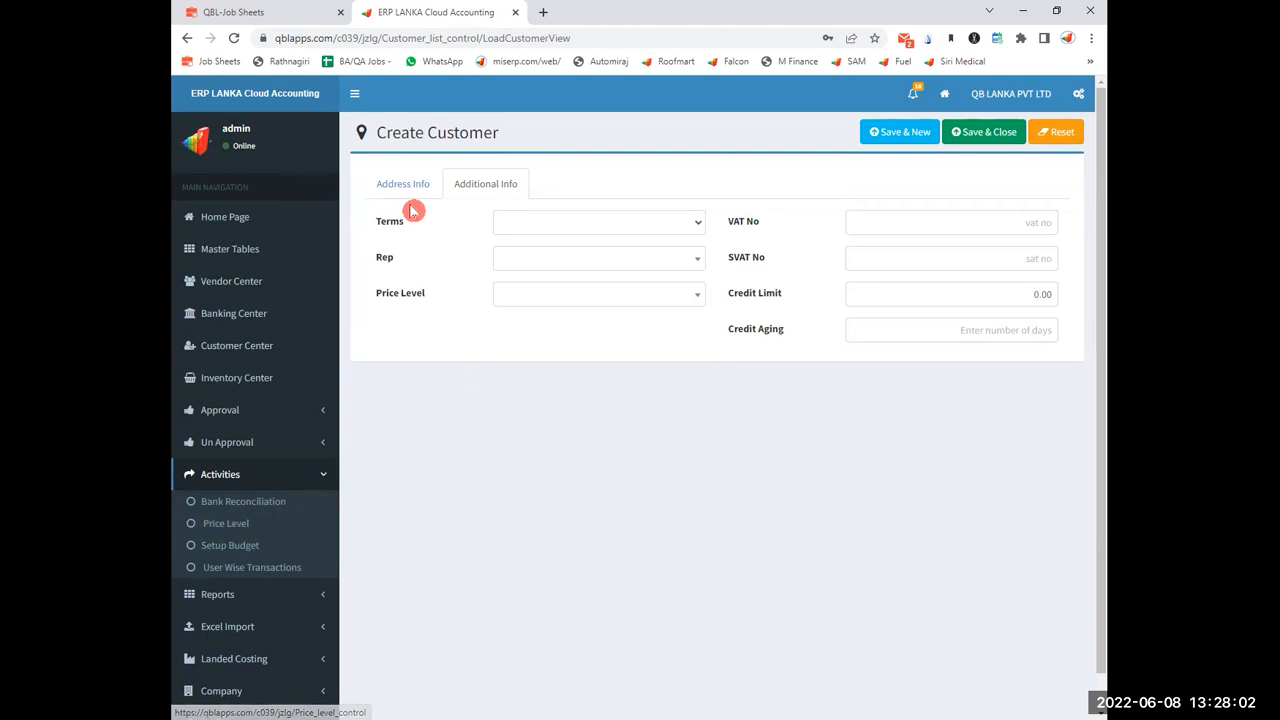
pyautogui.click(640, 292)
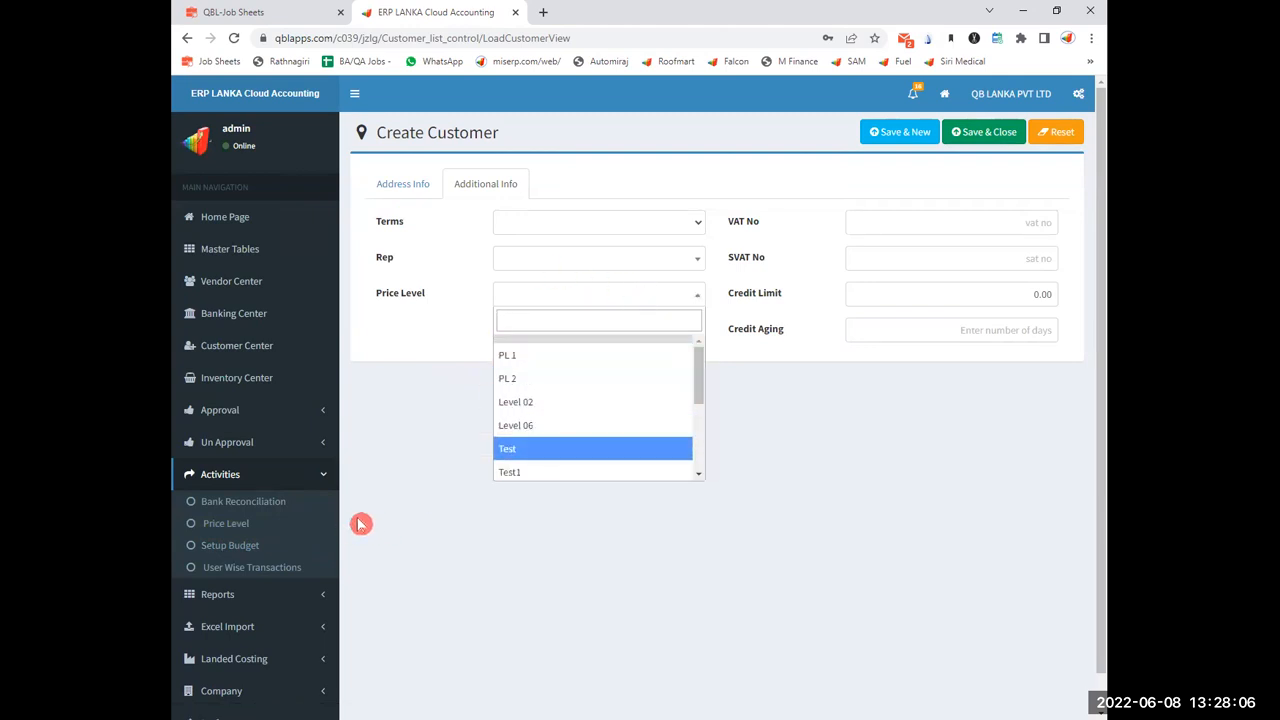
# - Open the price level list from the activities and start a new price level
pyautogui.click(229, 526)
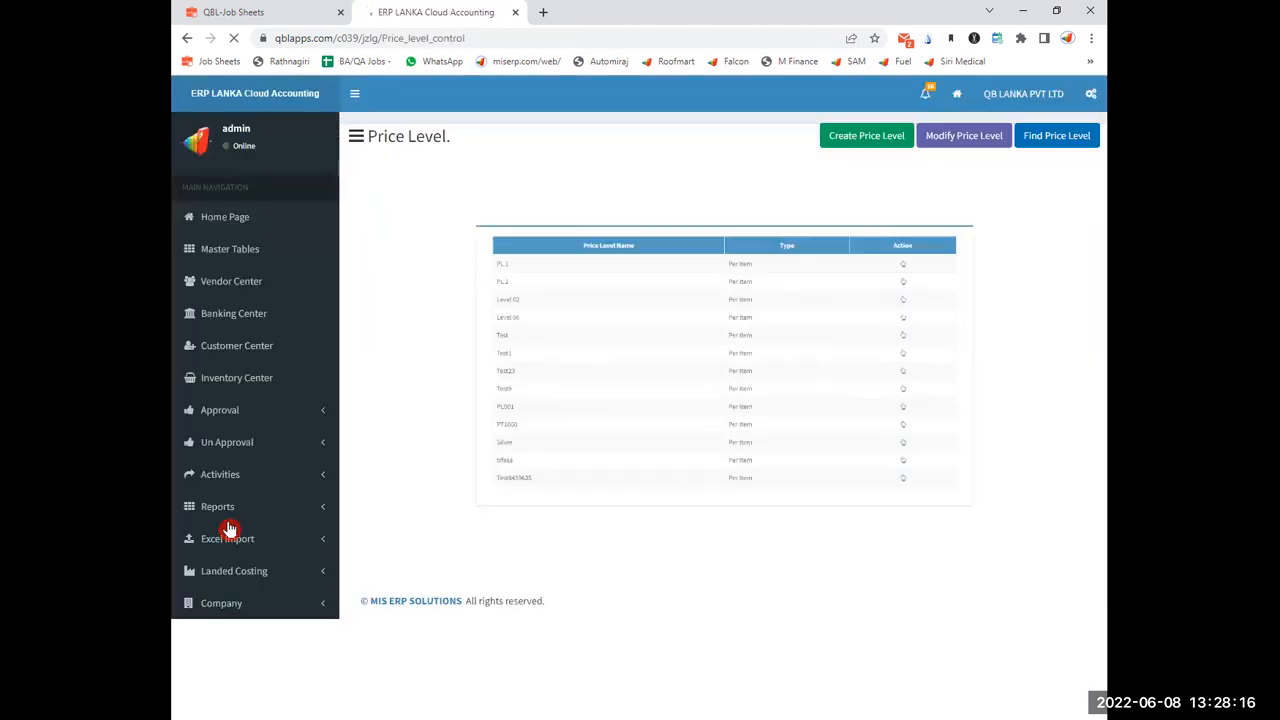
pyautogui.moveTo(389, 251); pyautogui.dragTo(897, 440)
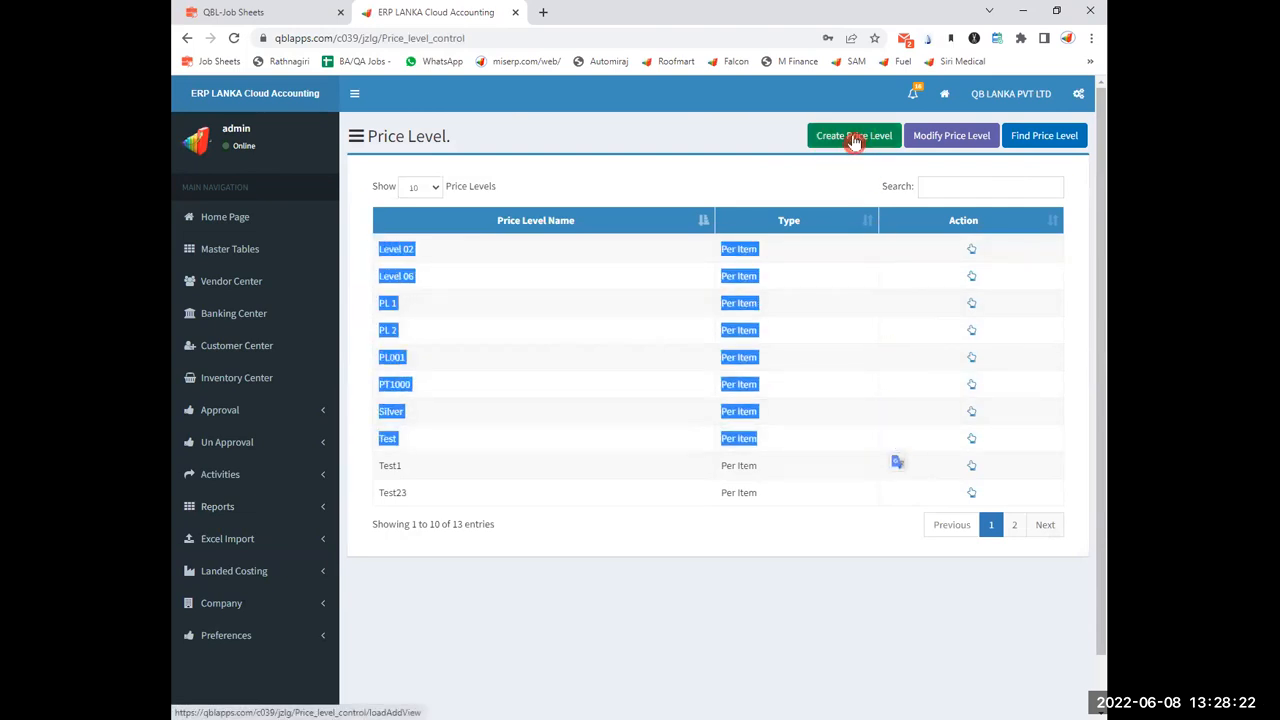
pyautogui.click(854, 142)
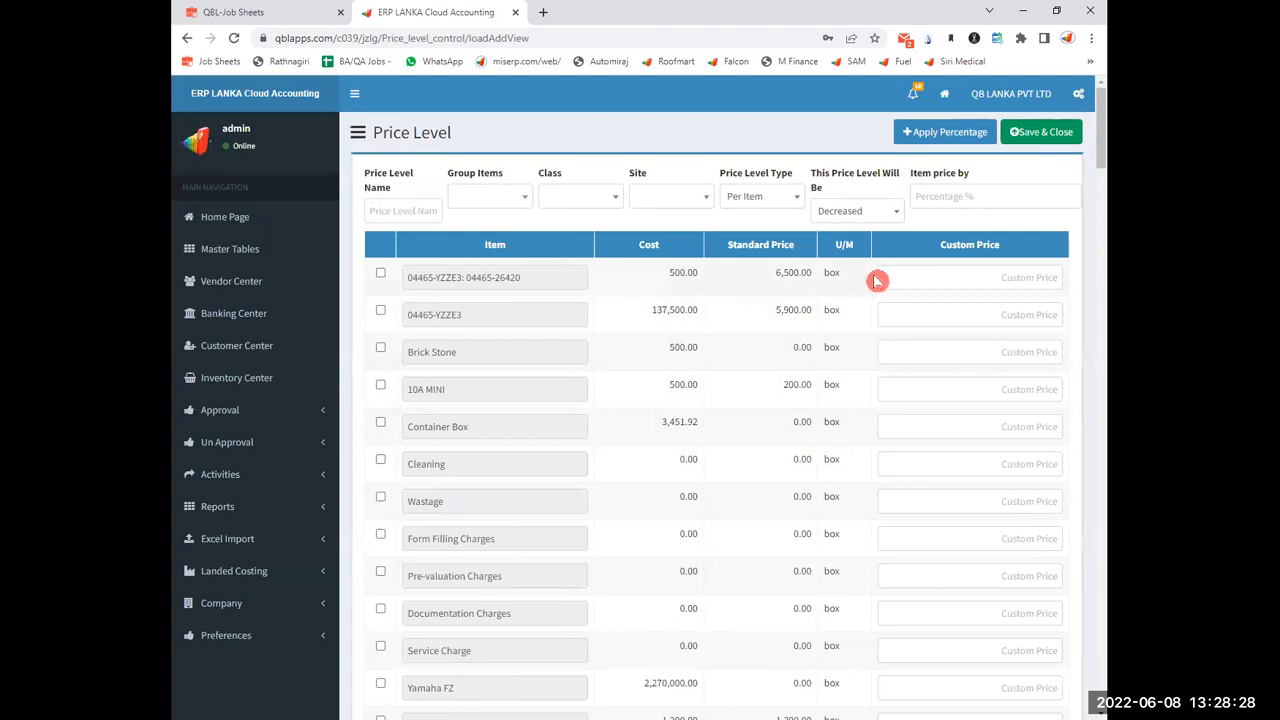
# - Examine the Custom Price entries available for each item in the new price level
pyautogui.click(976, 274)
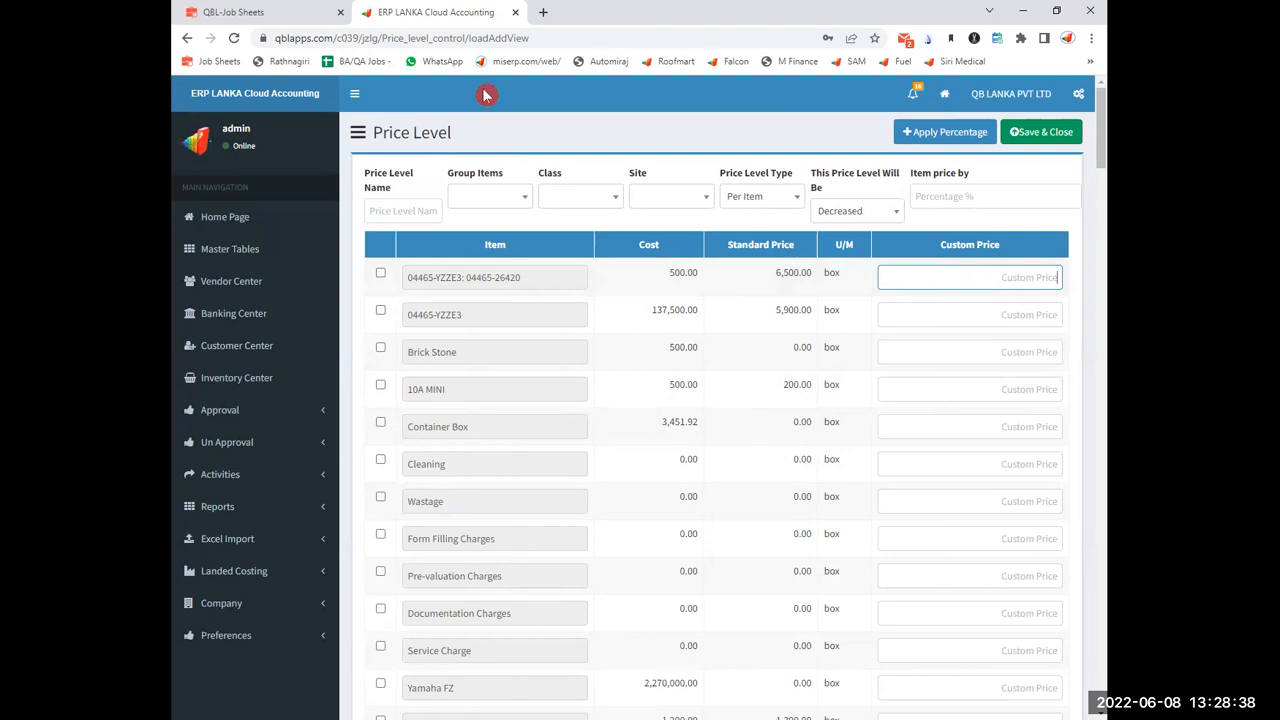
pyautogui.click(1021, 312)
pyautogui.click(1015, 352)
pyautogui.click(1024, 390)
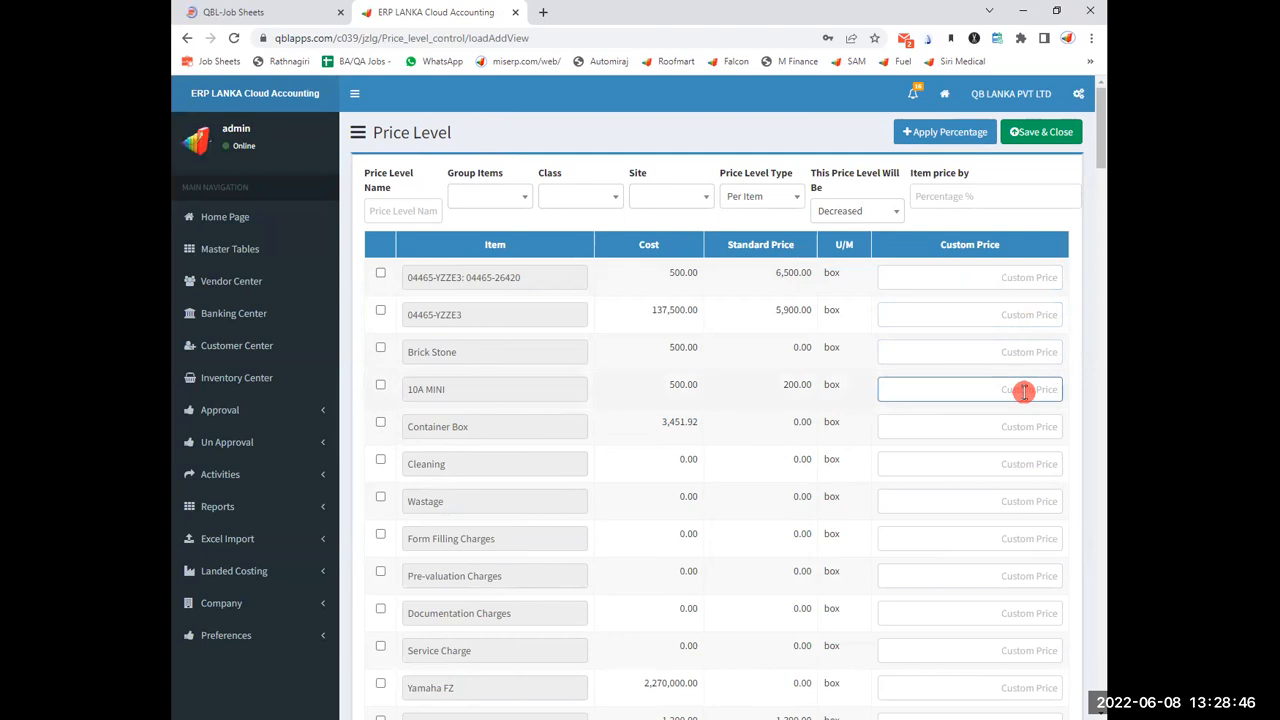
pyautogui.click(1027, 430)
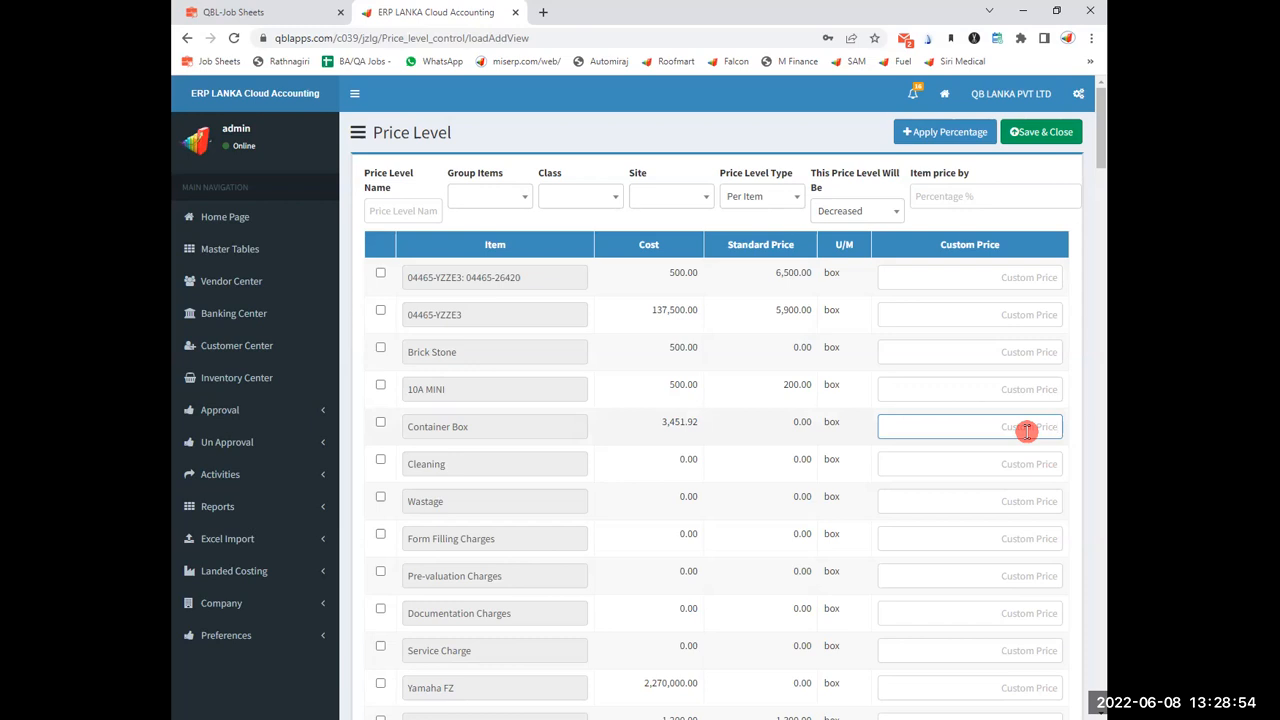
pyautogui.click(1014, 470)
pyautogui.click(1014, 500)
pyautogui.click(1012, 535)
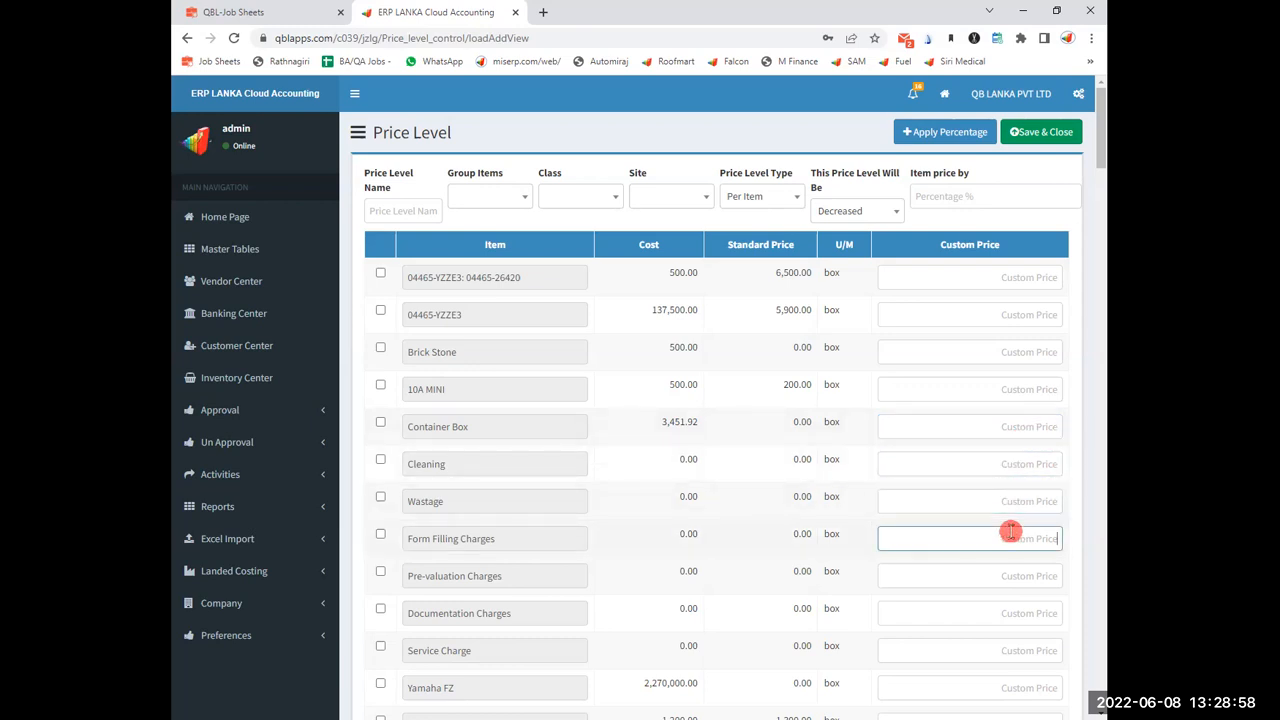
pyautogui.click(986, 282)
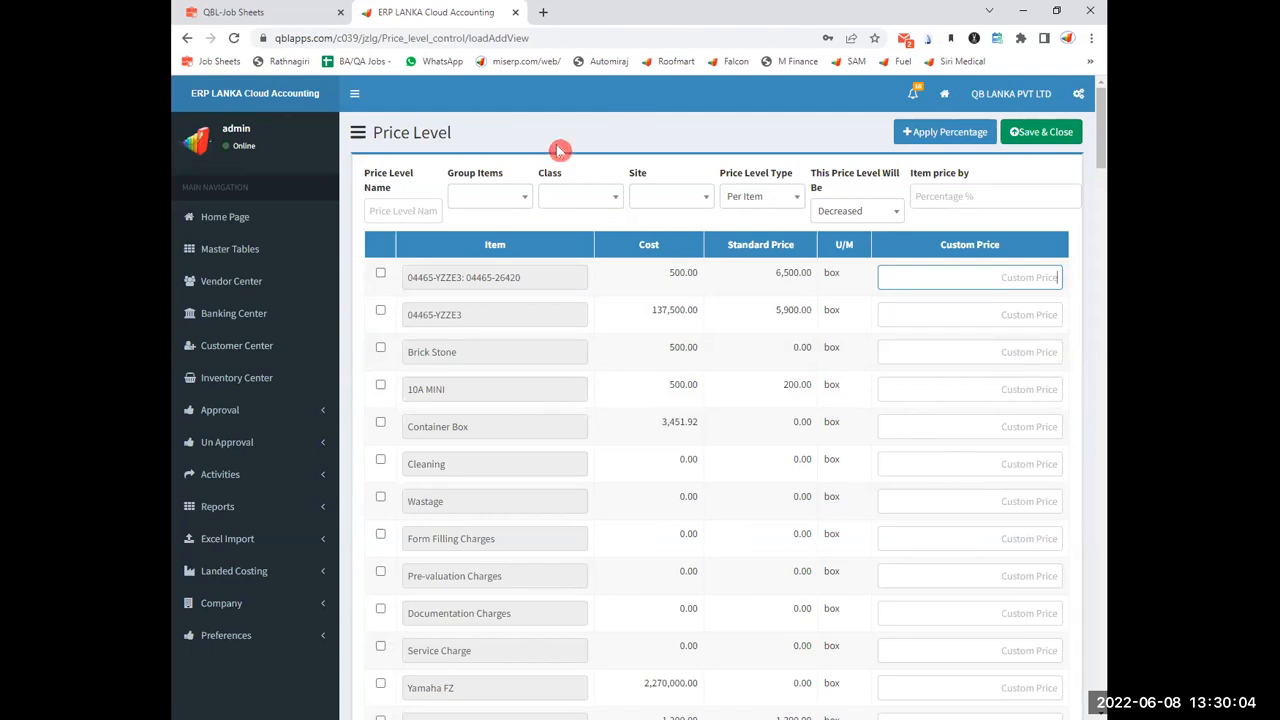
# - Open the Customer Center in a separate browser tab and view its list of customer payments
pyautogui.middleClick(237, 358)
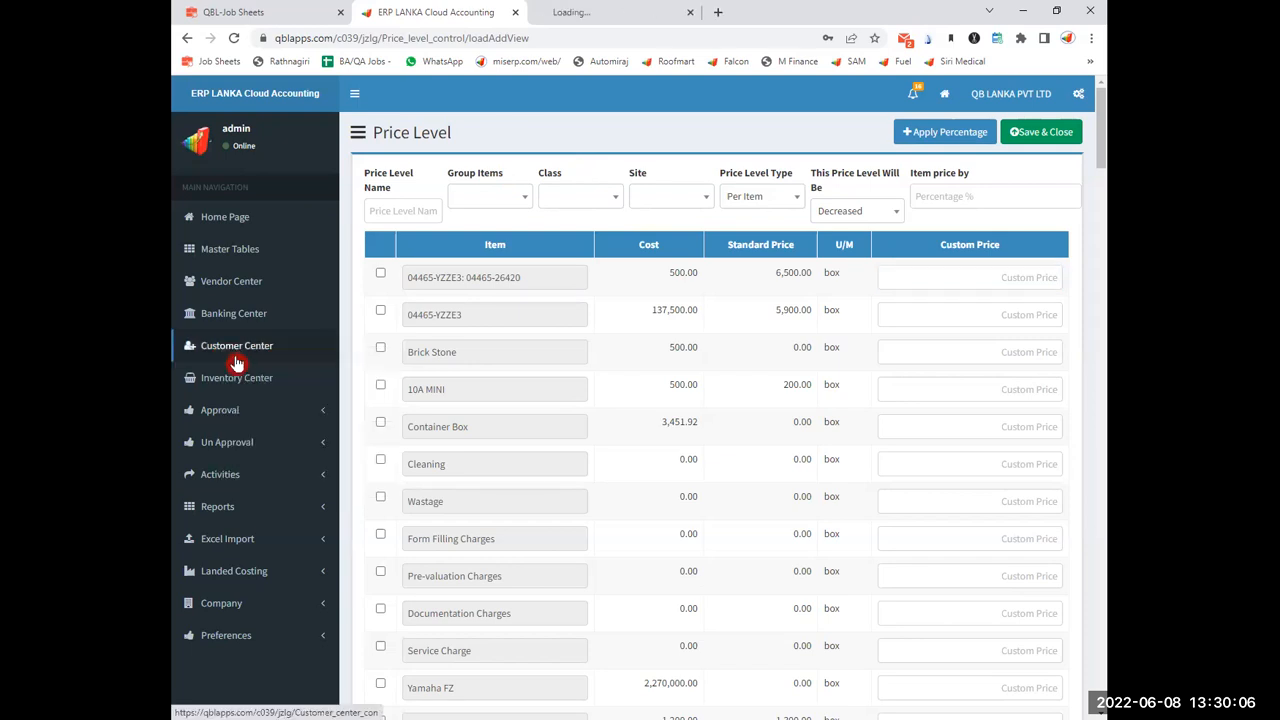
pyautogui.click(597, 11)
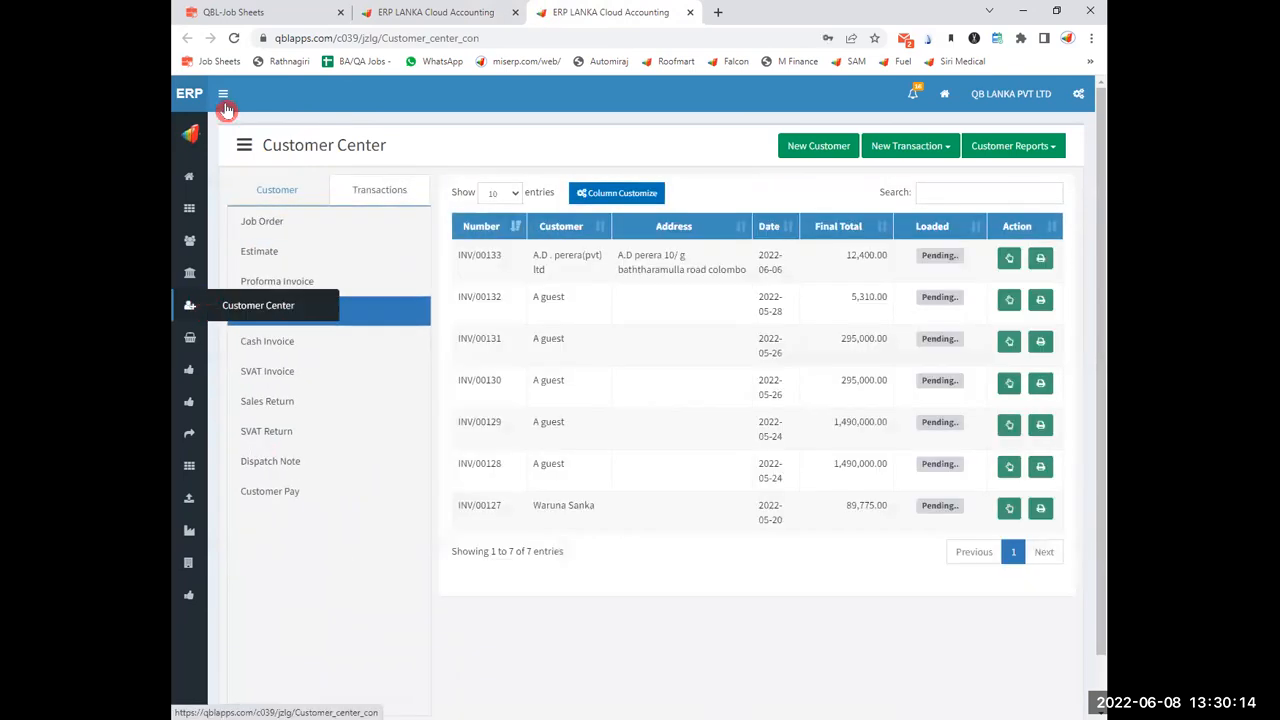
pyautogui.click(212, 352)
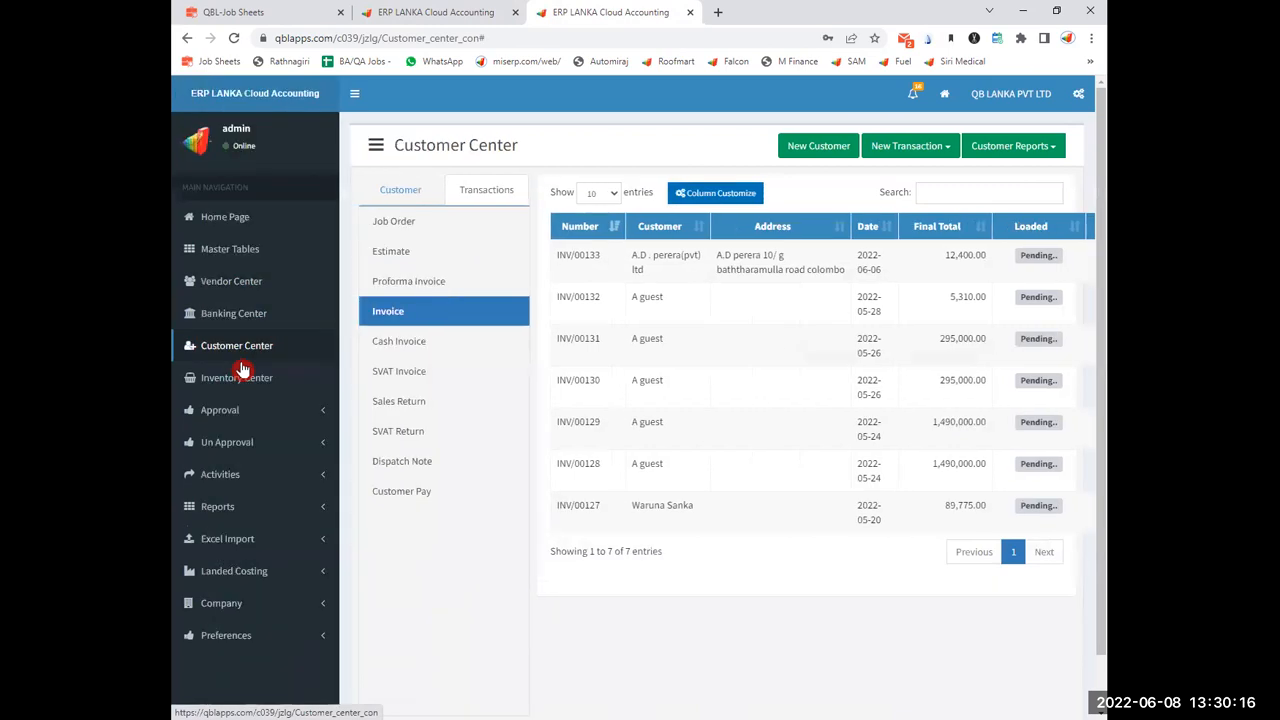
pyautogui.click(410, 500)
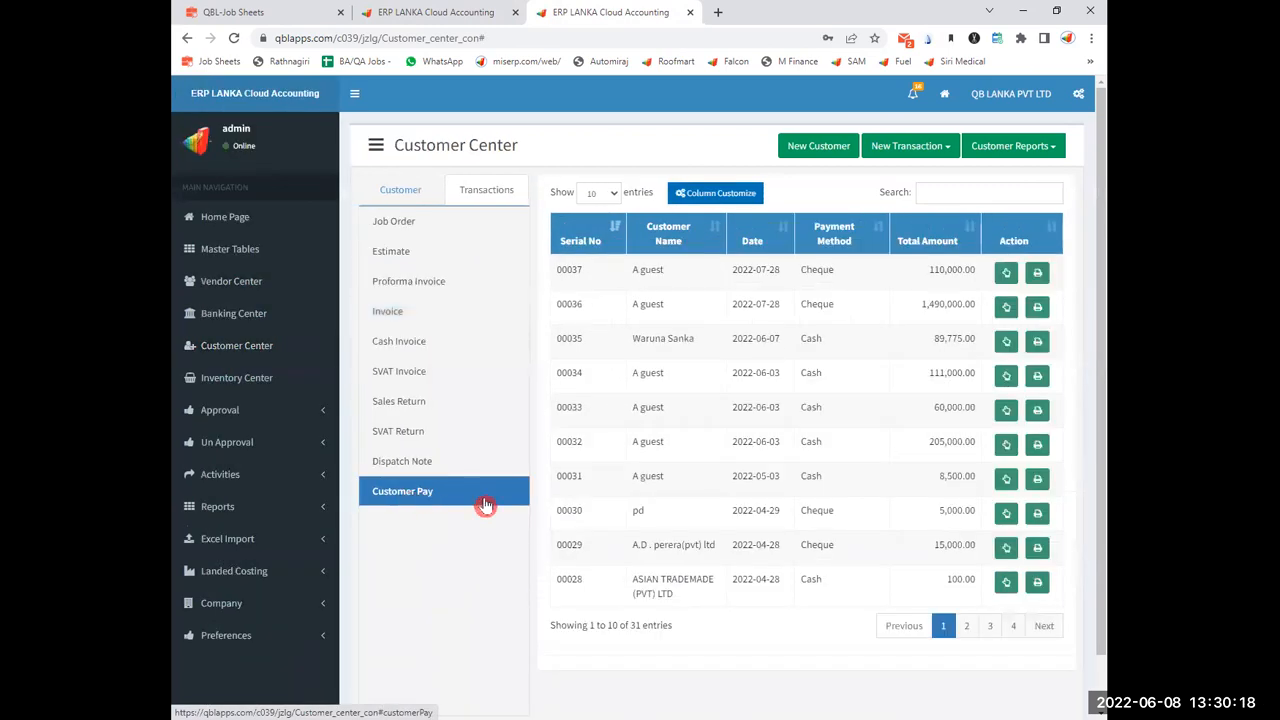
# - Look over the available customer reports and start a new Customer Payment transaction
pyautogui.click(354, 93)
pyautogui.click(1014, 146)
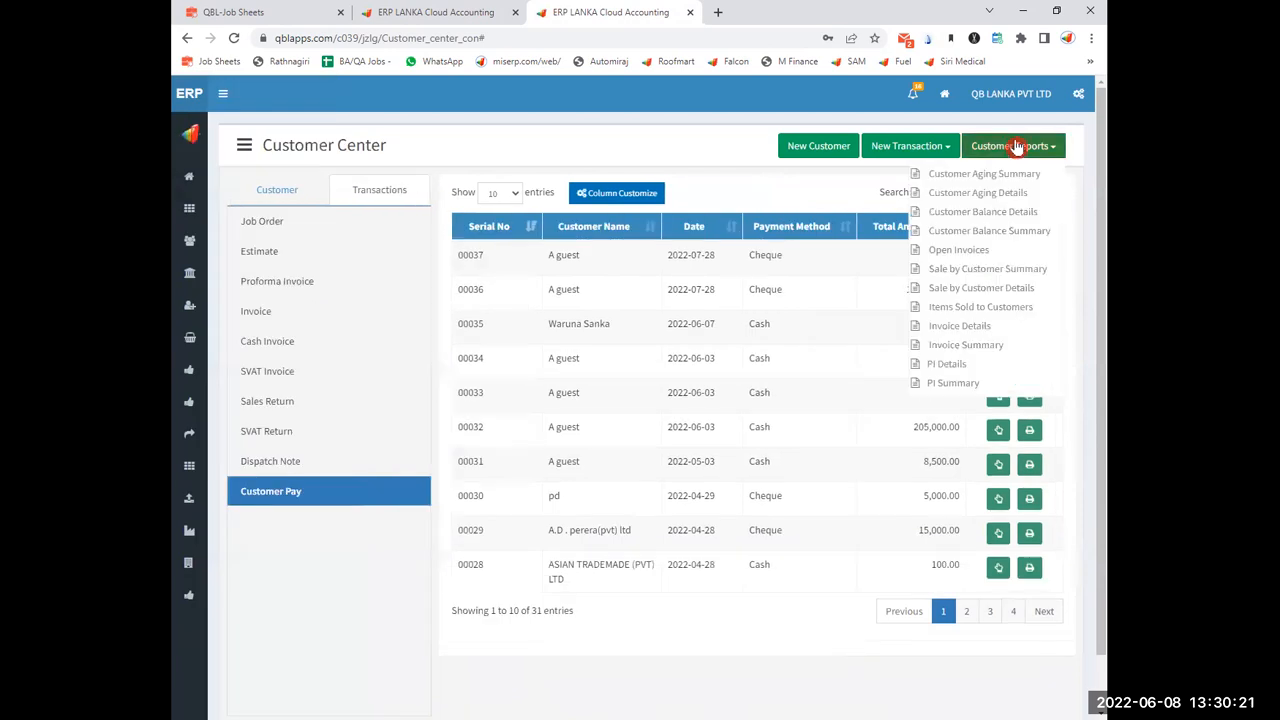
pyautogui.click(929, 146)
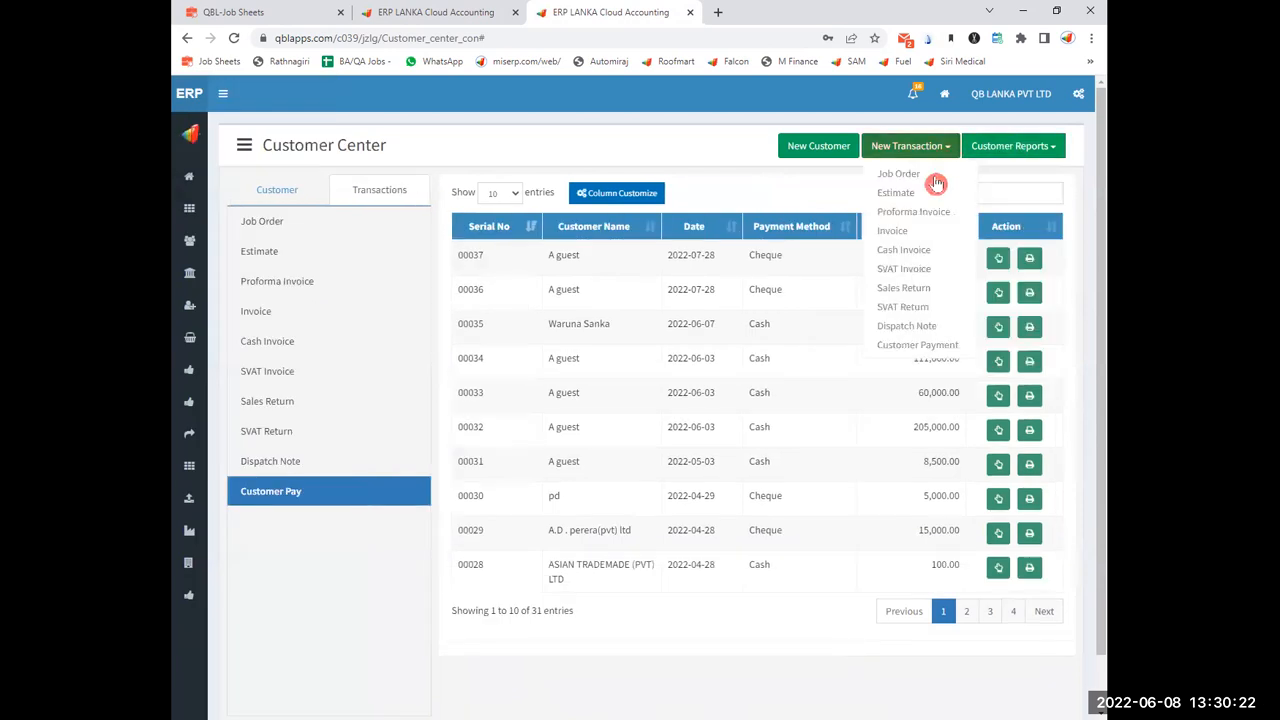
pyautogui.click(912, 350)
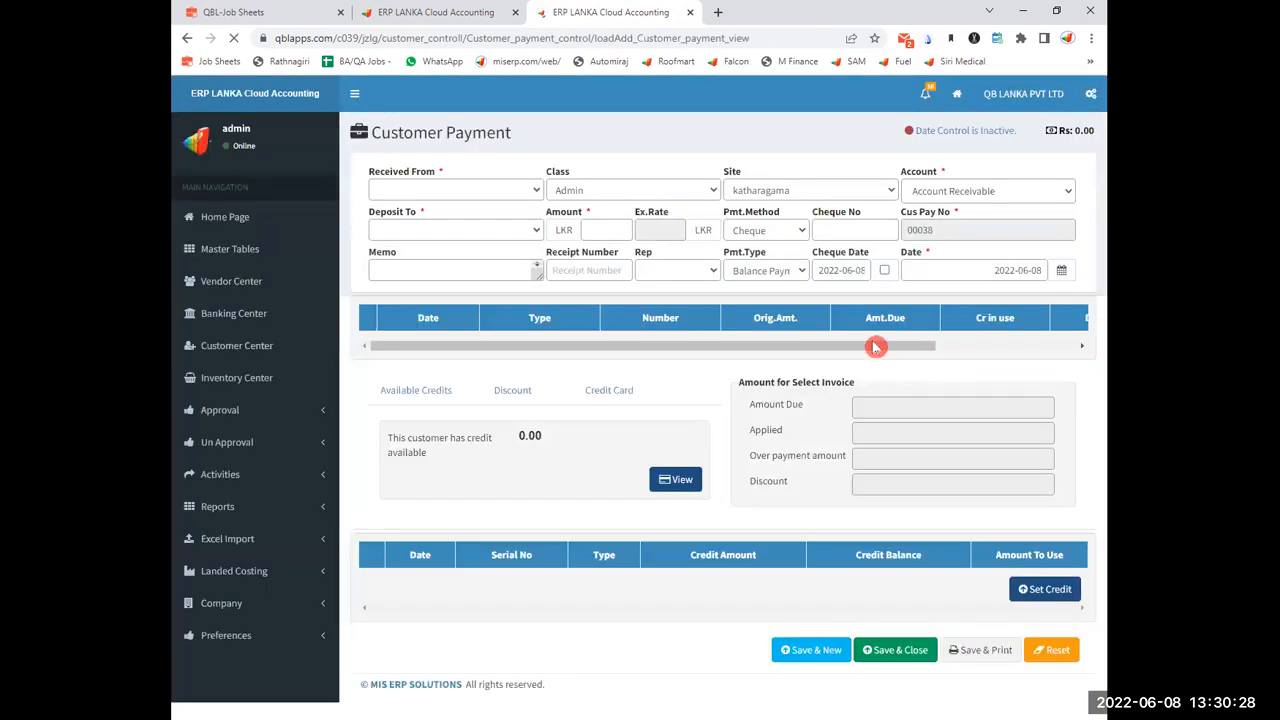
# - Select Donation new as the customer the payment is received from
pyautogui.click(414, 192)
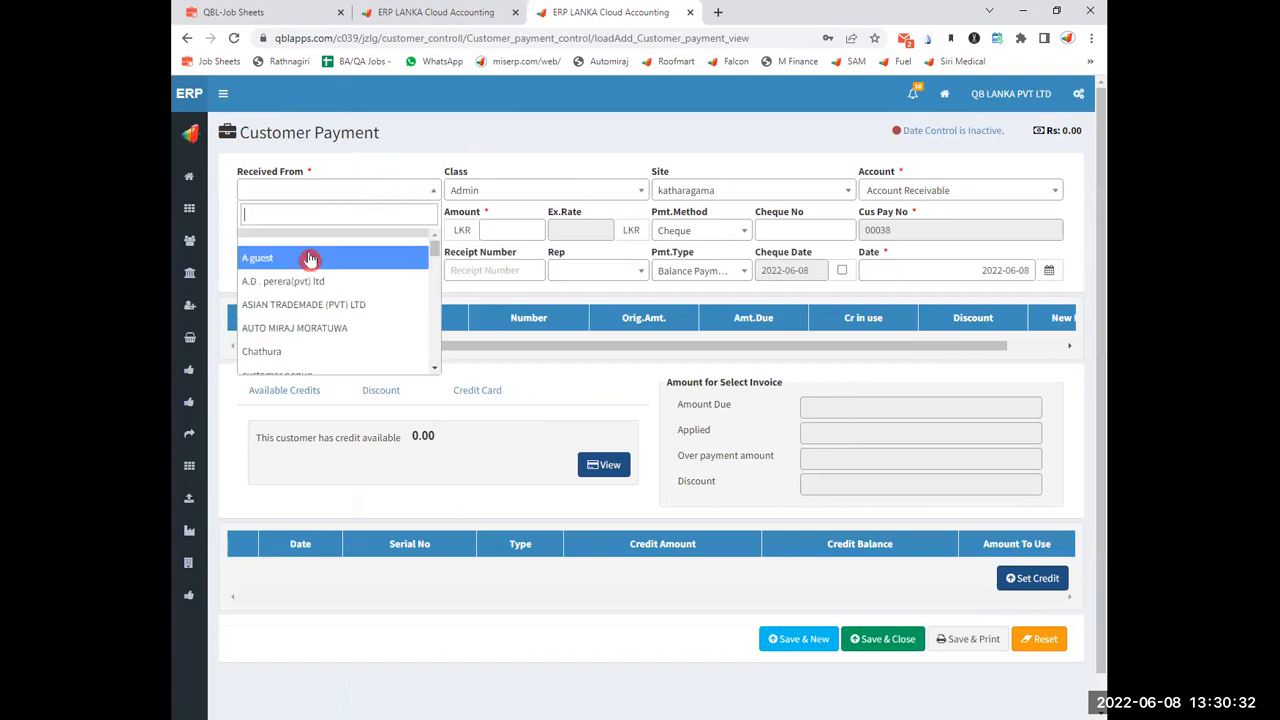
pyautogui.scroll(-3, 318, 296)
pyautogui.scroll(4, 316, 297)
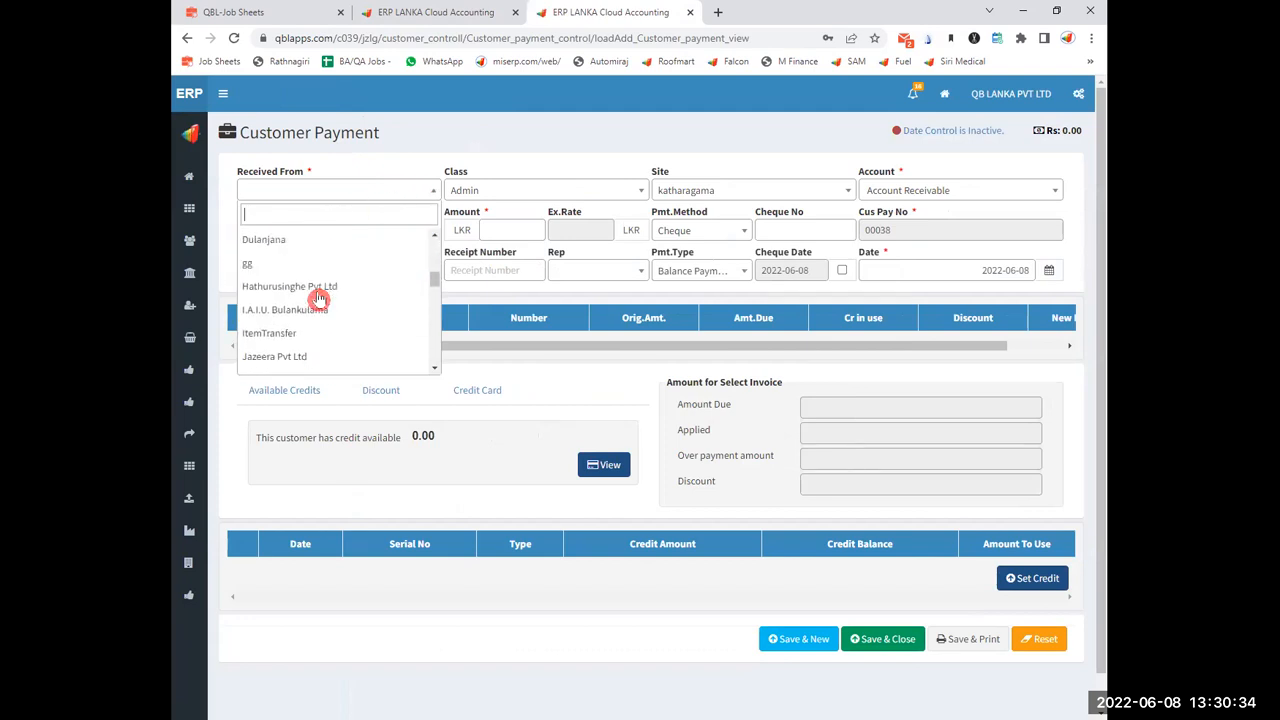
pyautogui.click(286, 274)
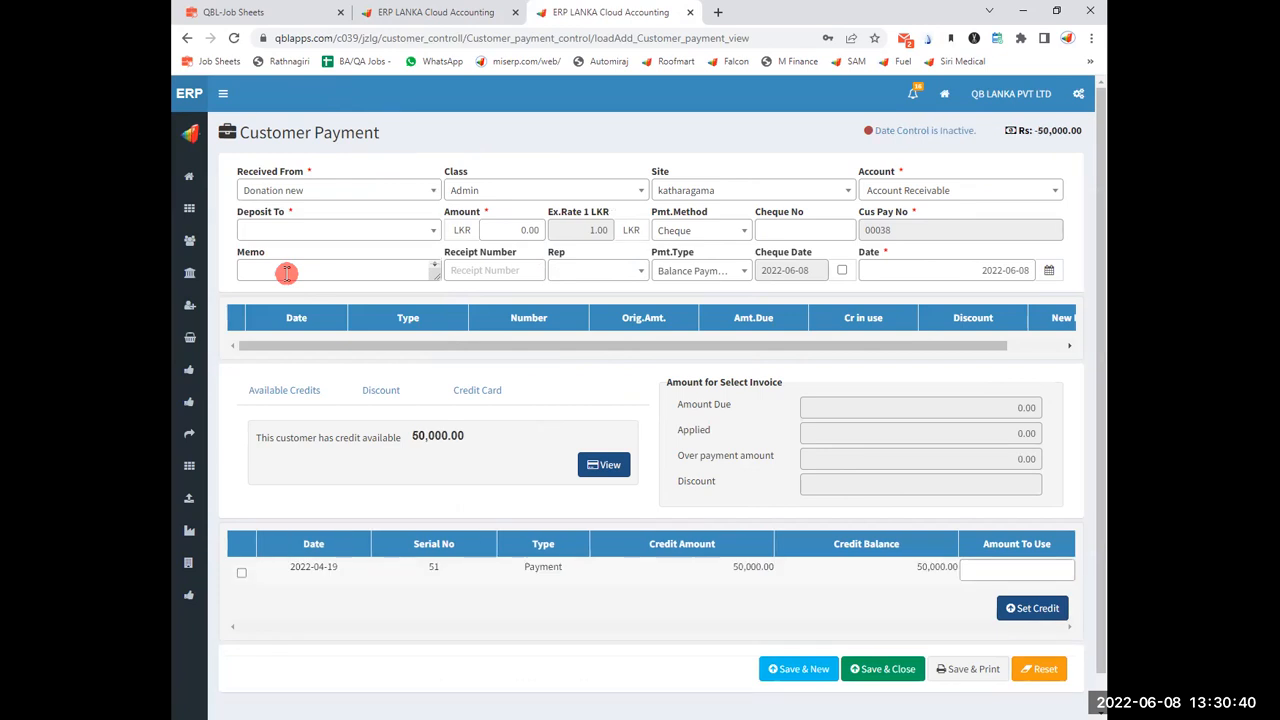
# - Deposit the customer payment to Cash in Hand and set its amount to 100,000
pyautogui.click(426, 233)
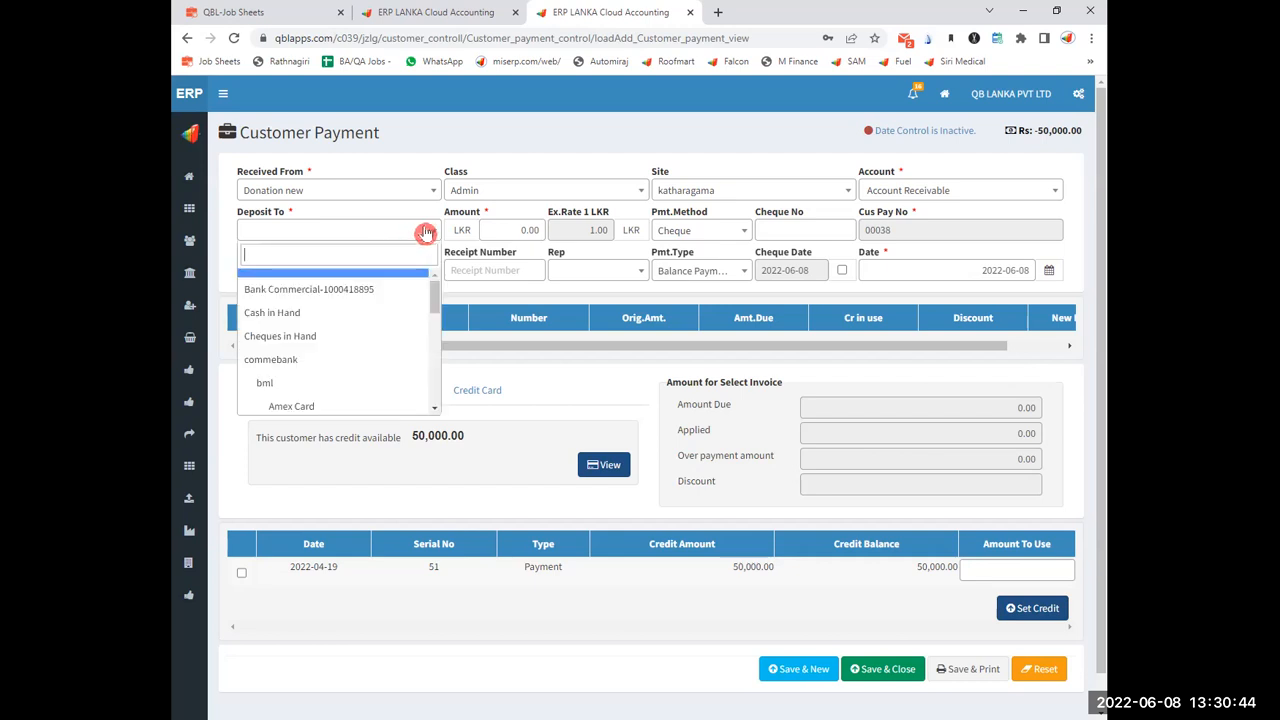
pyautogui.click(316, 313)
pyautogui.click(495, 229)
pyautogui.write('100000')
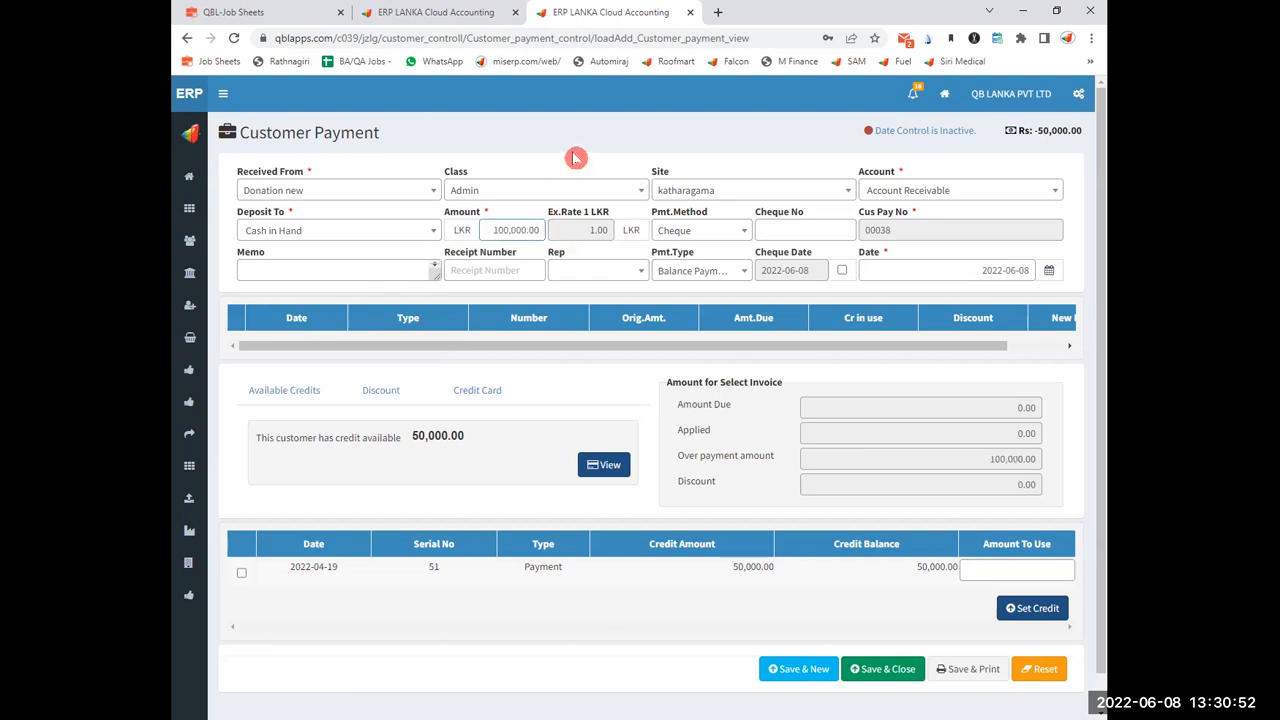
# - Keep Cheque as the payment method and enter cheque number 512563 and receipt number 52365
pyautogui.click(704, 232)
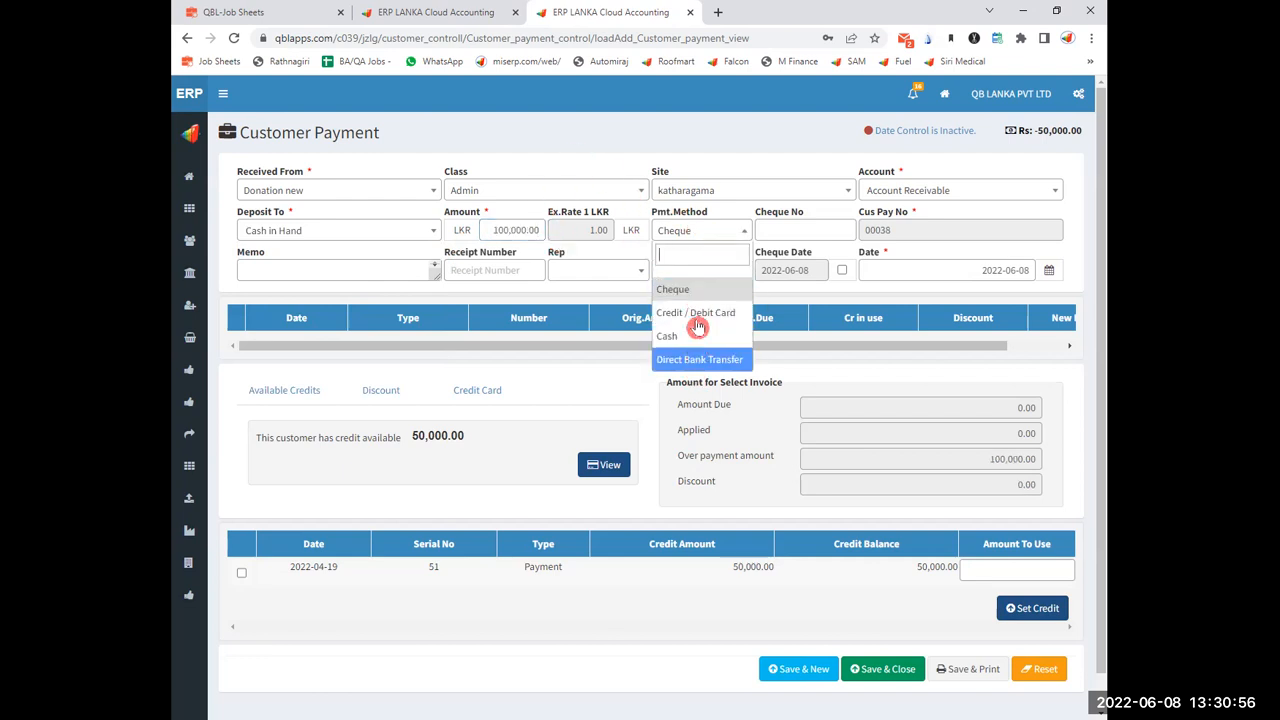
pyautogui.click(802, 234)
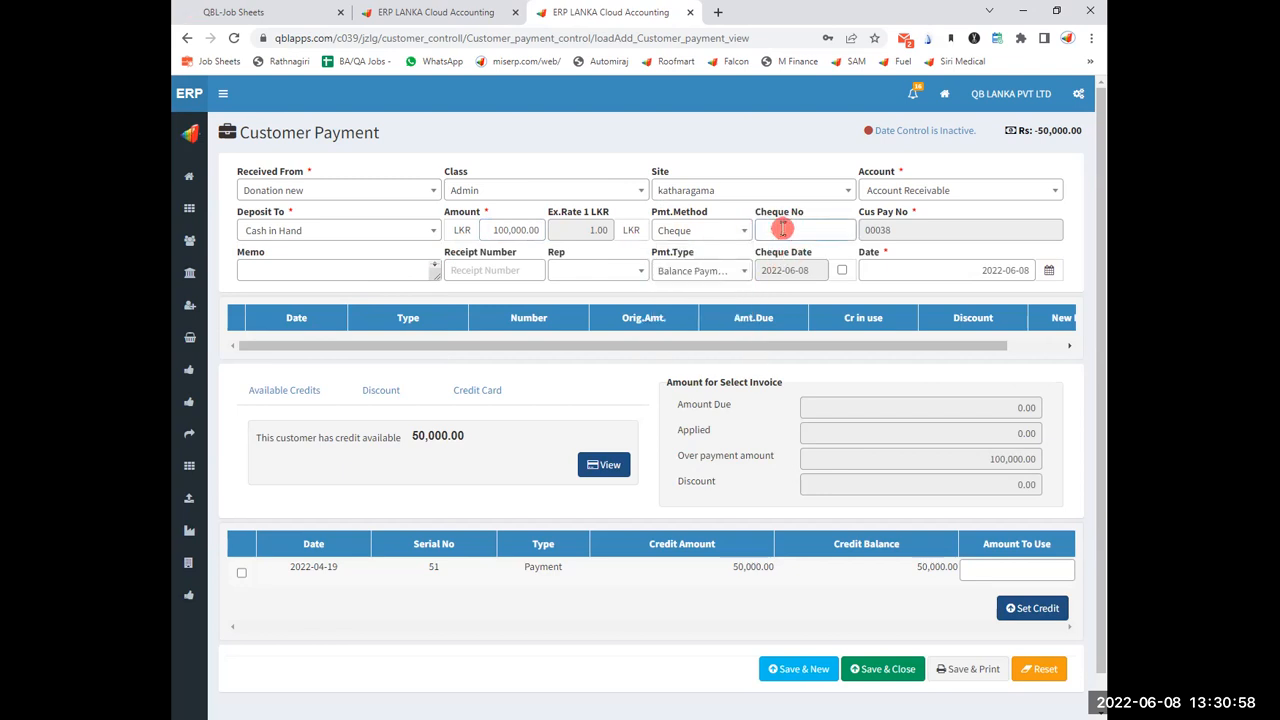
pyautogui.write('512563')
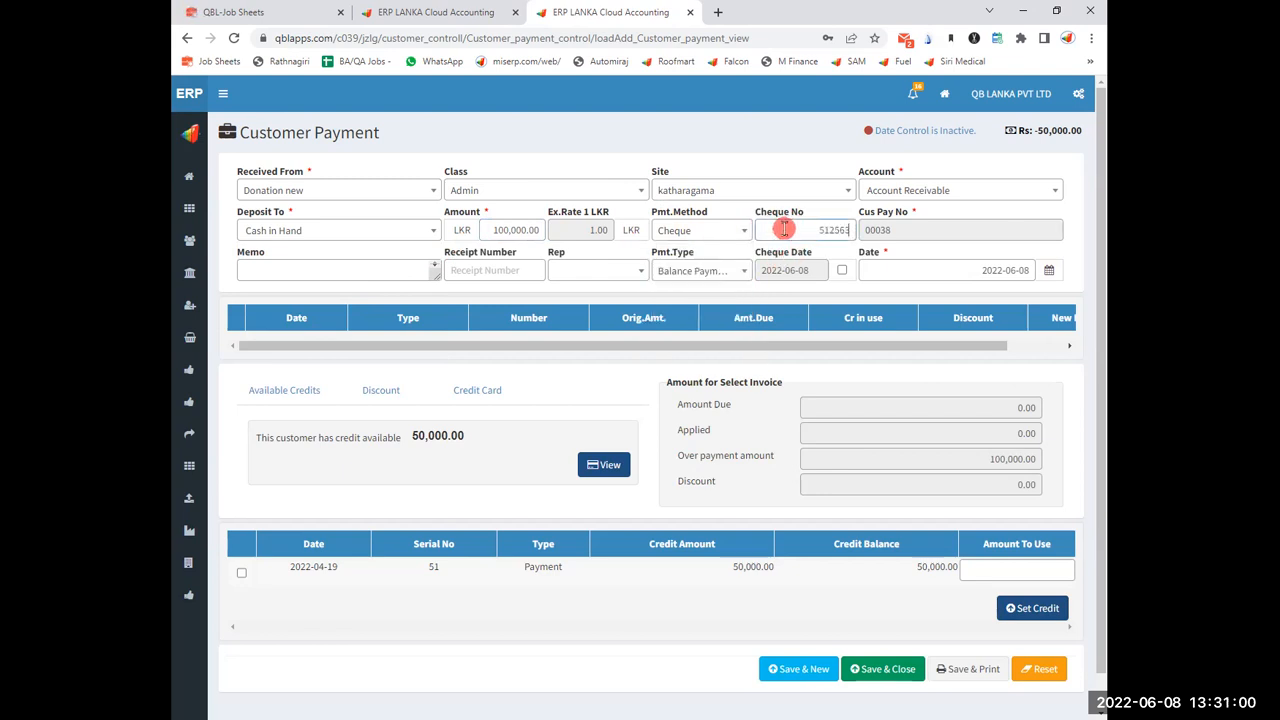
pyautogui.click(622, 280)
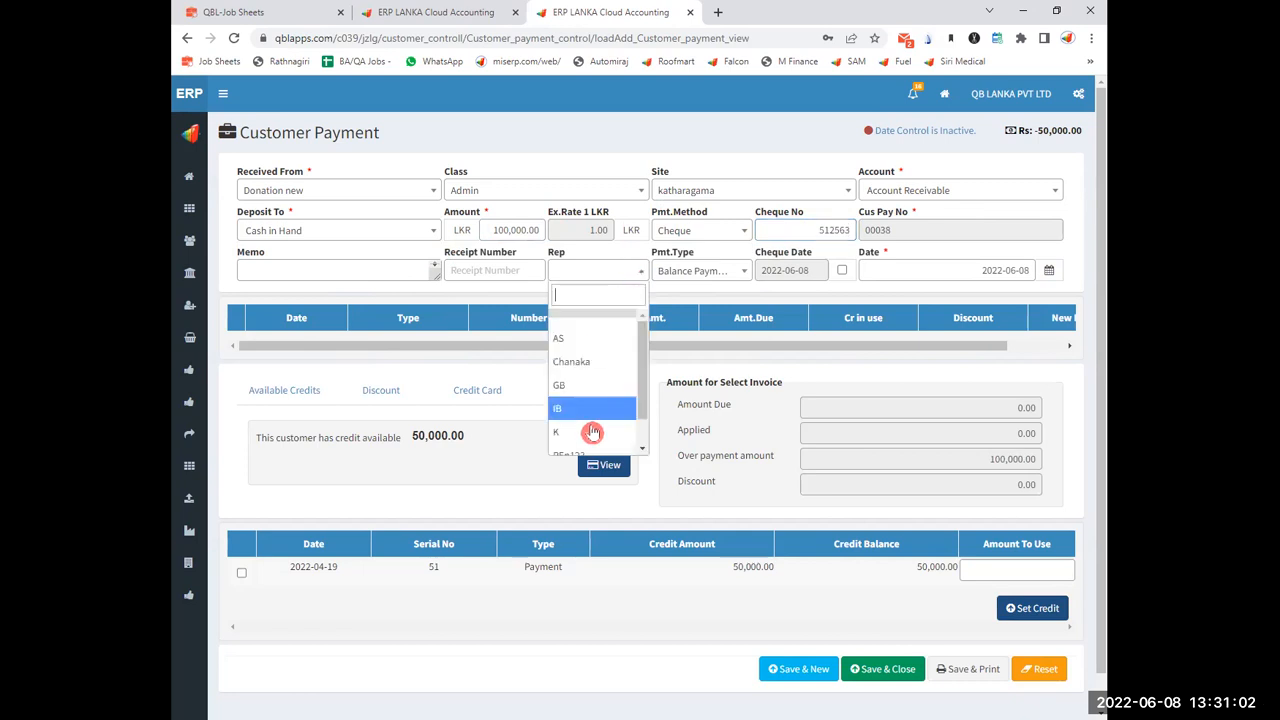
pyautogui.click(790, 262)
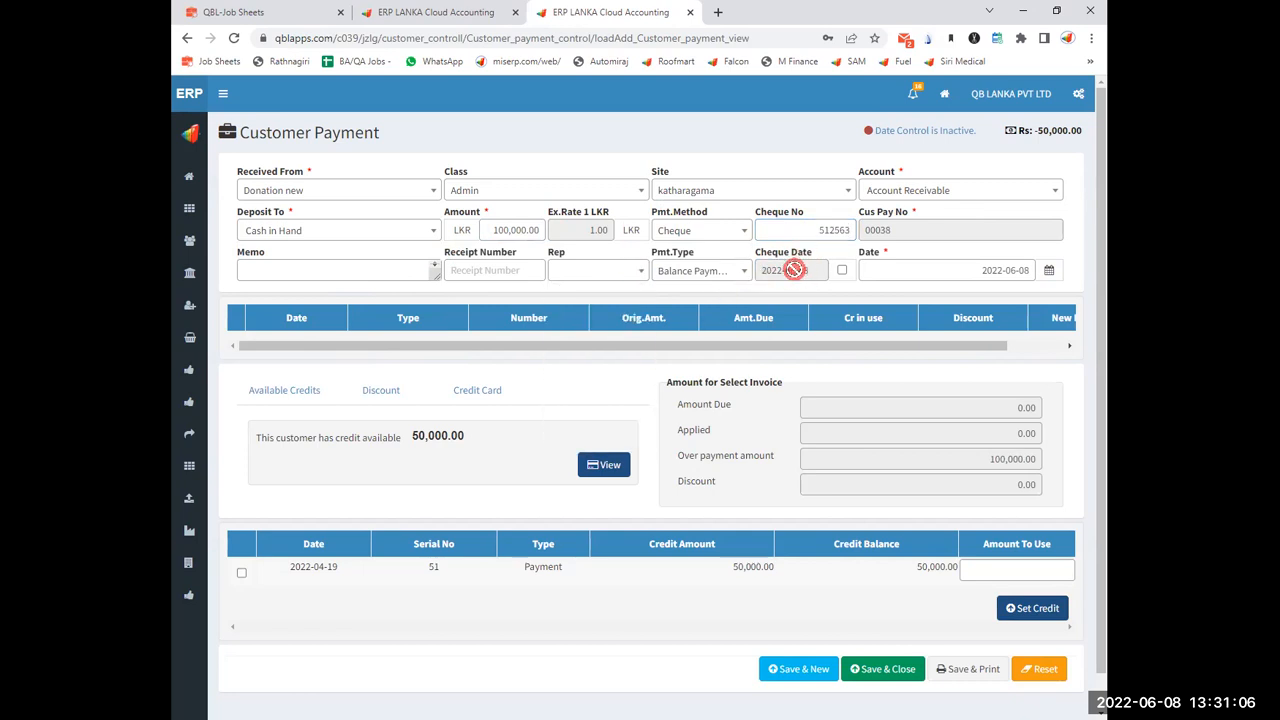
pyautogui.click(482, 270)
pyautogui.write('52365')
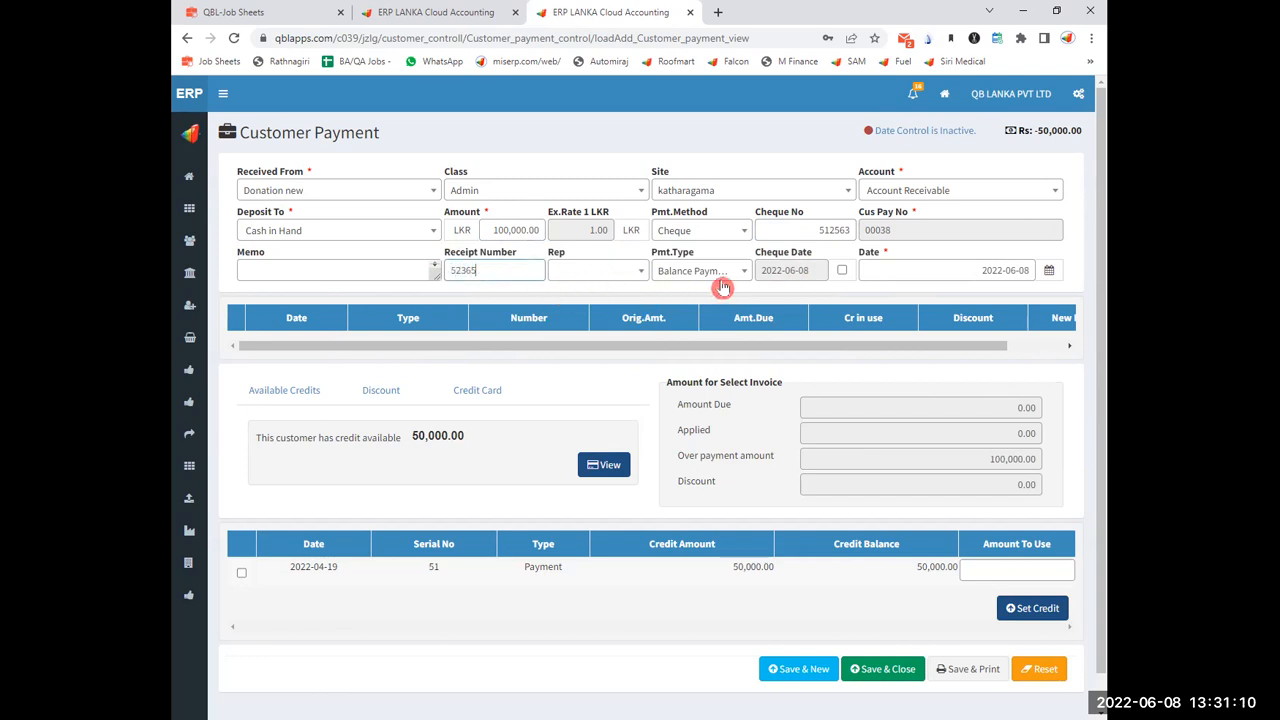
# - Try out unlocking the cheque date of the payment for editing
pyautogui.click(842, 270)
pyautogui.click(792, 271)
pyautogui.click(842, 270)
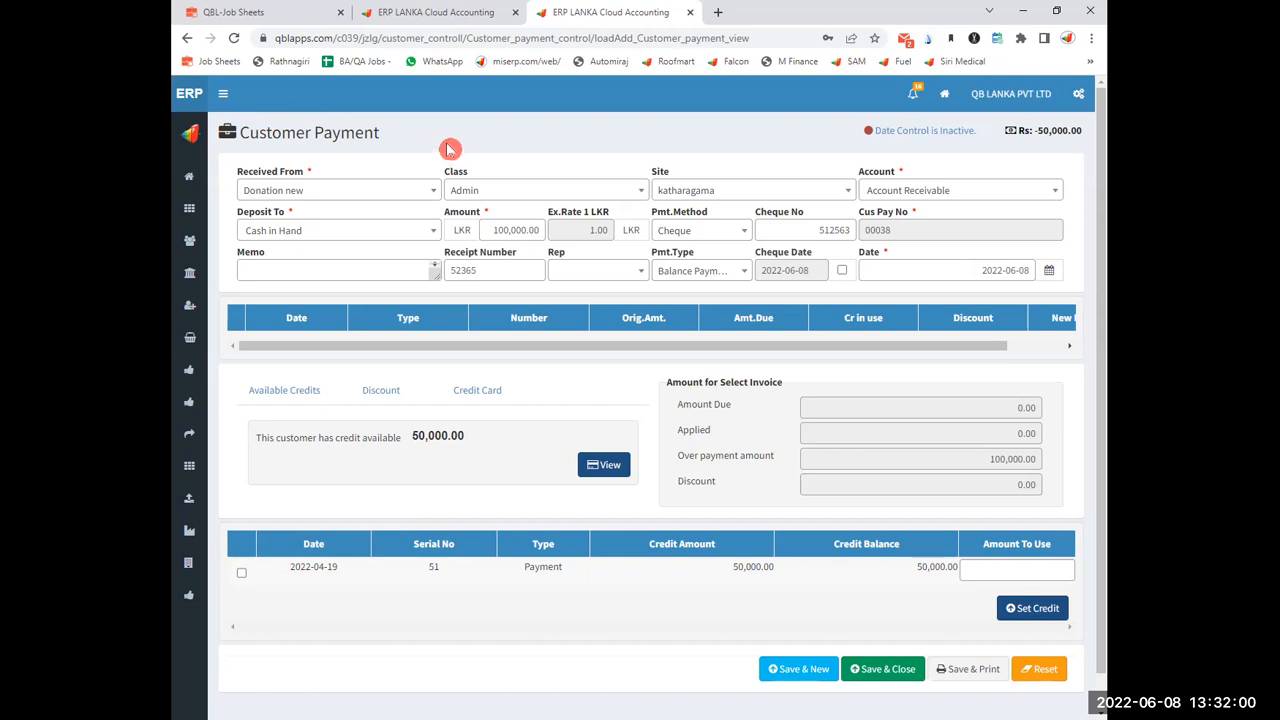
pyautogui.click(223, 93)
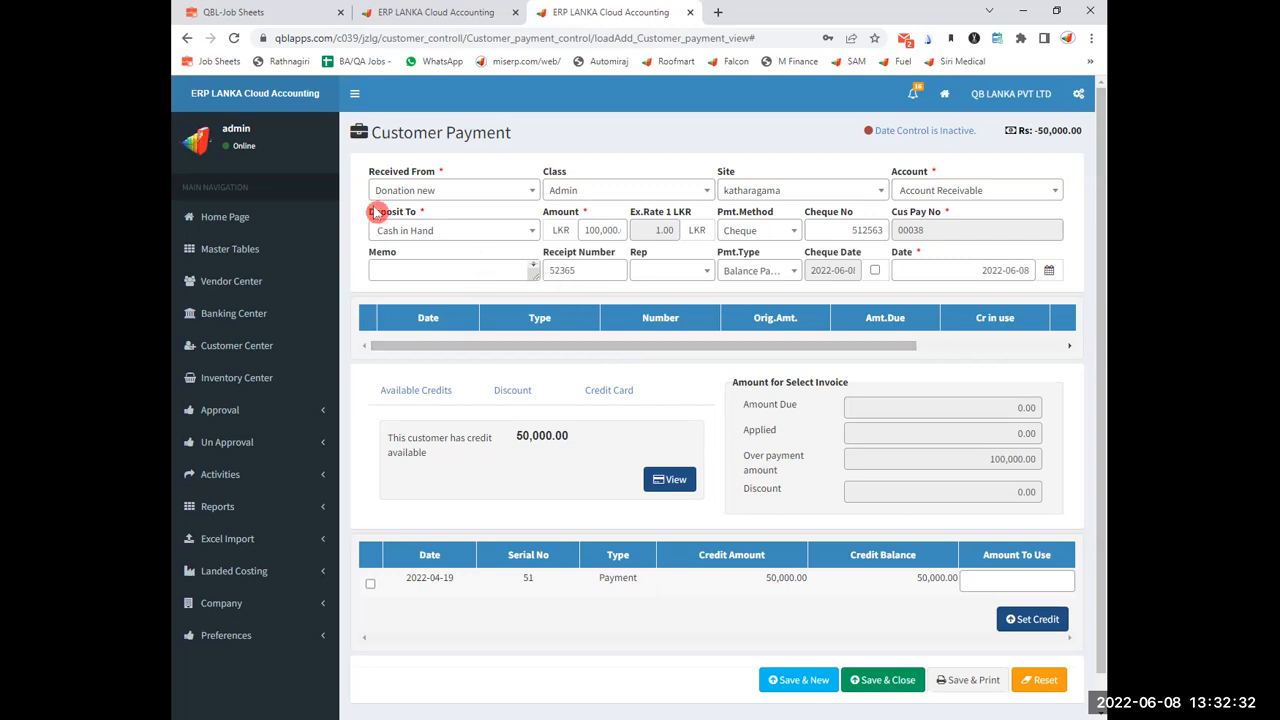
pyautogui.click(354, 93)
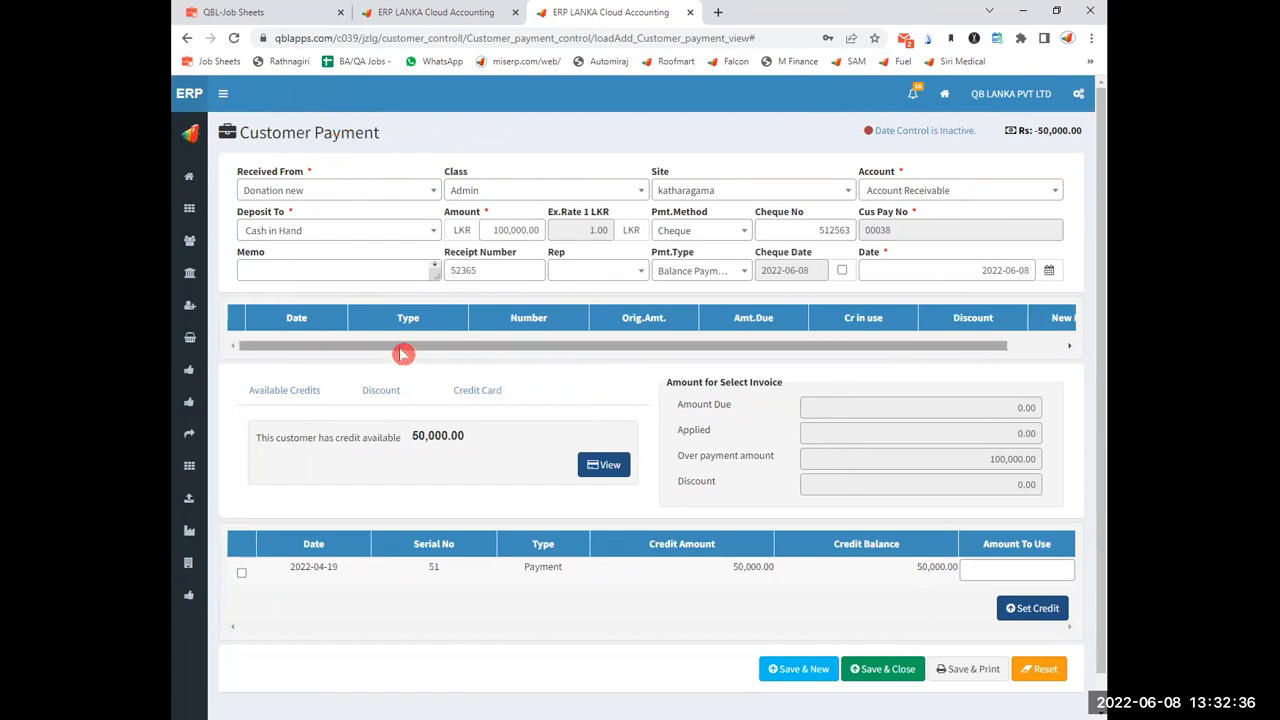
pyautogui.scroll(-1, 386, 470)
pyautogui.scroll(1, 386, 477)
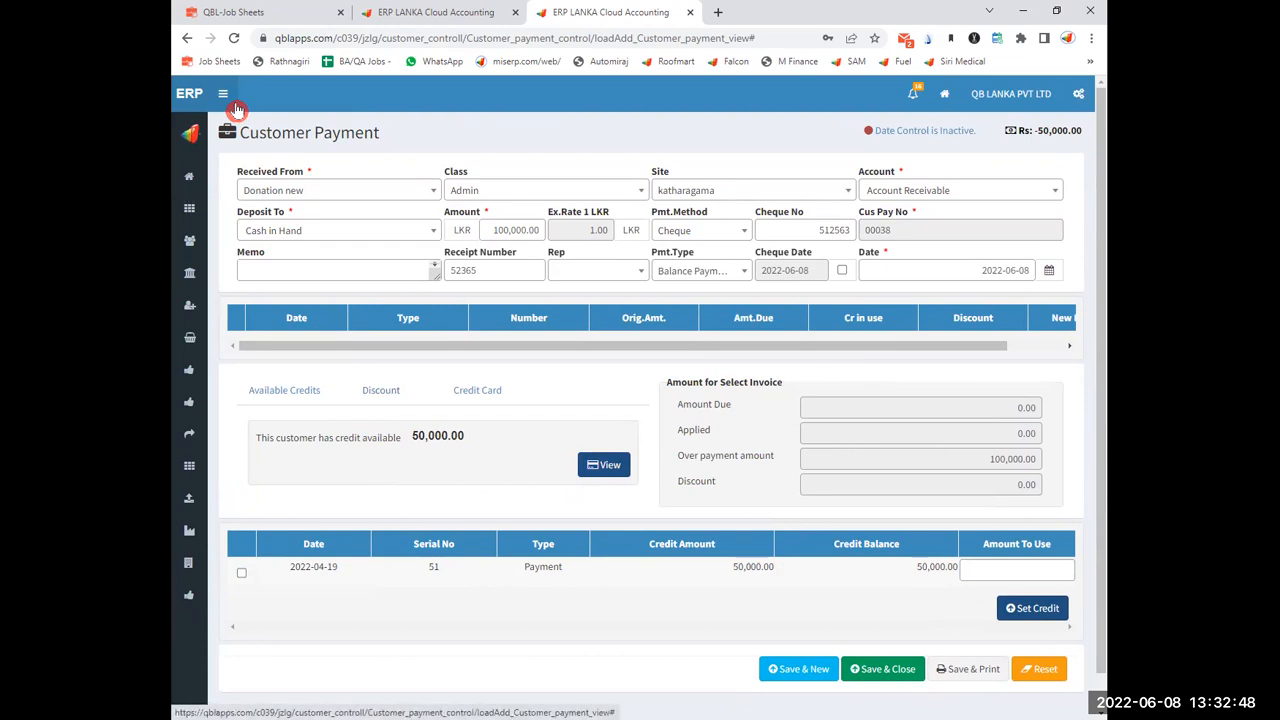
# - Change the paying customer to A guest and select the open invoice dated 2022-05-24 for payment
pyautogui.click(350, 194)
pyautogui.scroll(3, 336, 324)
pyautogui.click(307, 257)
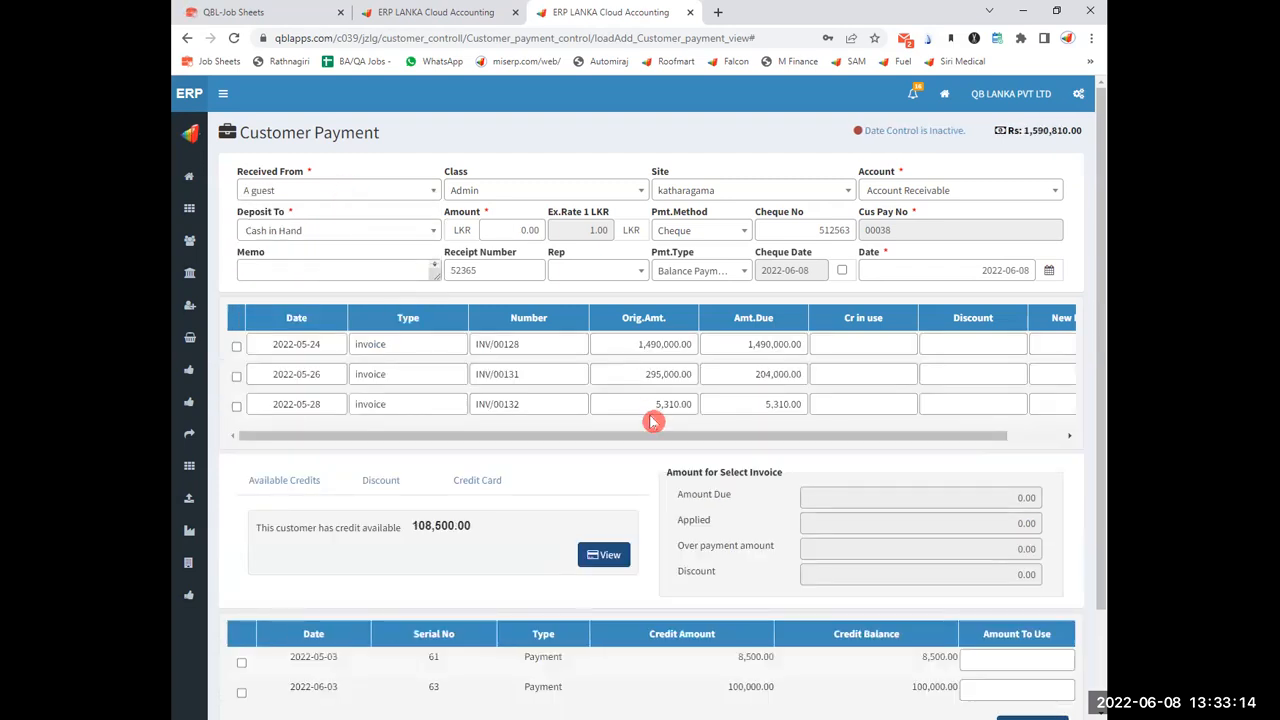
pyautogui.click(237, 346)
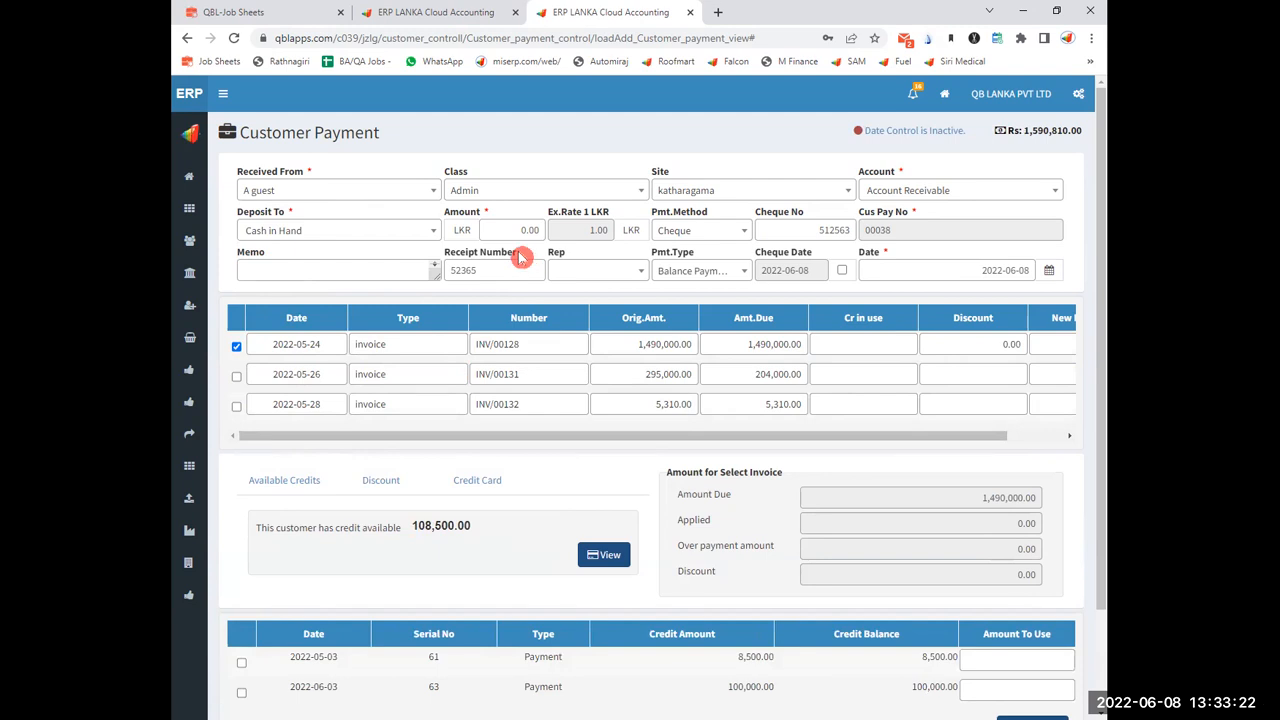
pyautogui.scroll(-2, 420, 523)
pyautogui.scroll(2, 418, 527)
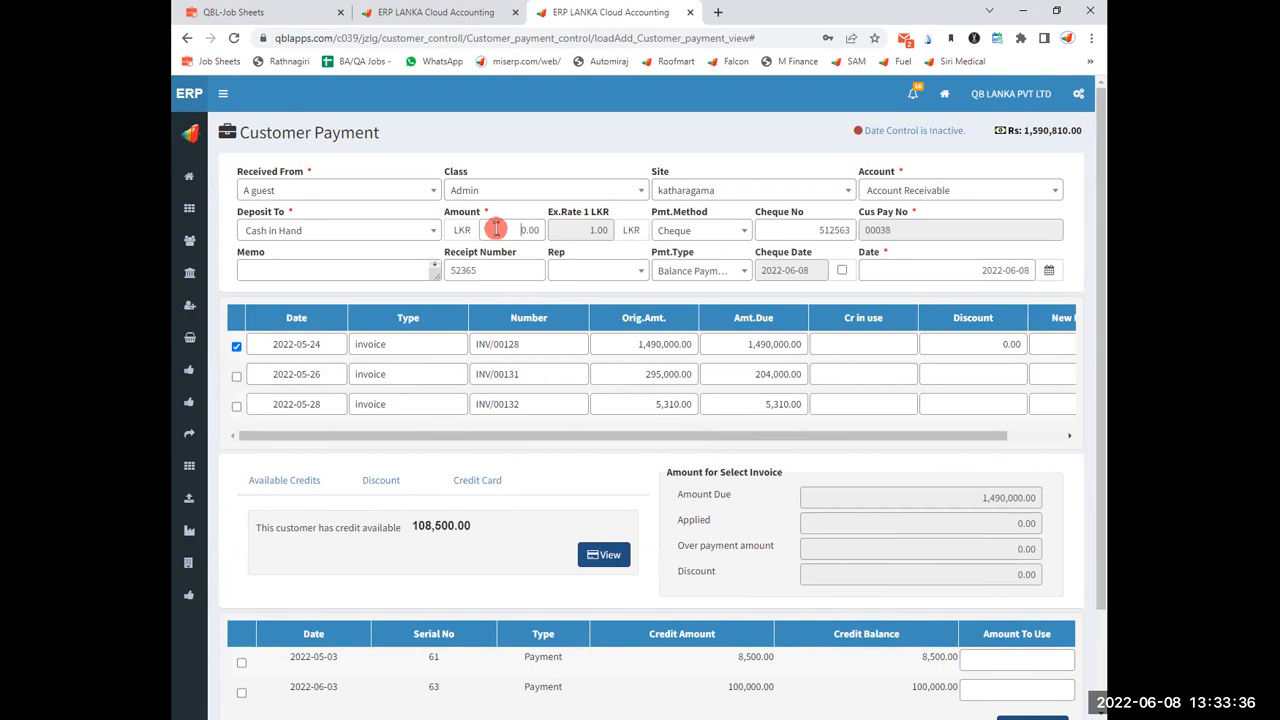
# - Set the payment amount to 1,500,000 and also apply it to the invoice dated 2022-05-26
pyautogui.moveTo(496, 228); pyautogui.dragTo(551, 230)
pyautogui.write('1,500,000')
pyautogui.click(554, 461)
pyautogui.click(236, 377)
pyautogui.moveTo(559, 437); pyautogui.dragTo(654, 400)
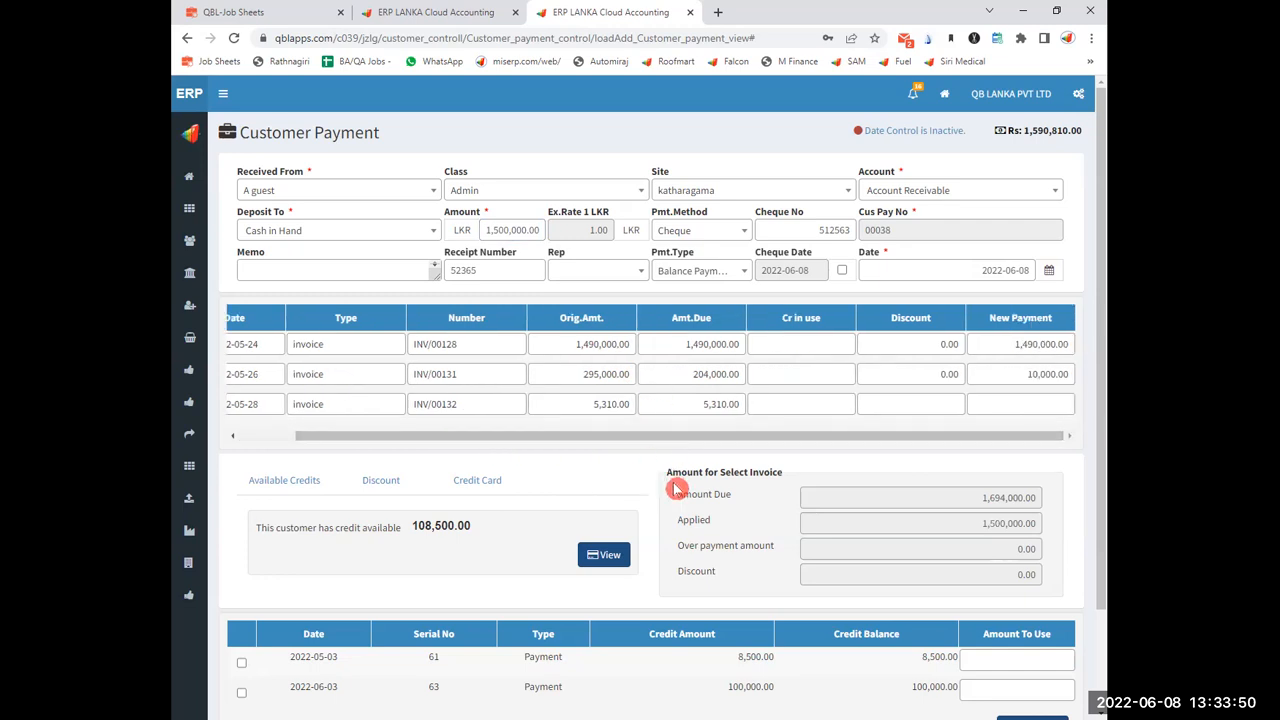
# - Check how the payment is allocated across the selected invoices, including the New Payment amounts and available credits
pyautogui.scroll(-1, 678, 488)
pyautogui.scroll(-1, 660, 488)
pyautogui.scroll(2, 640, 450)
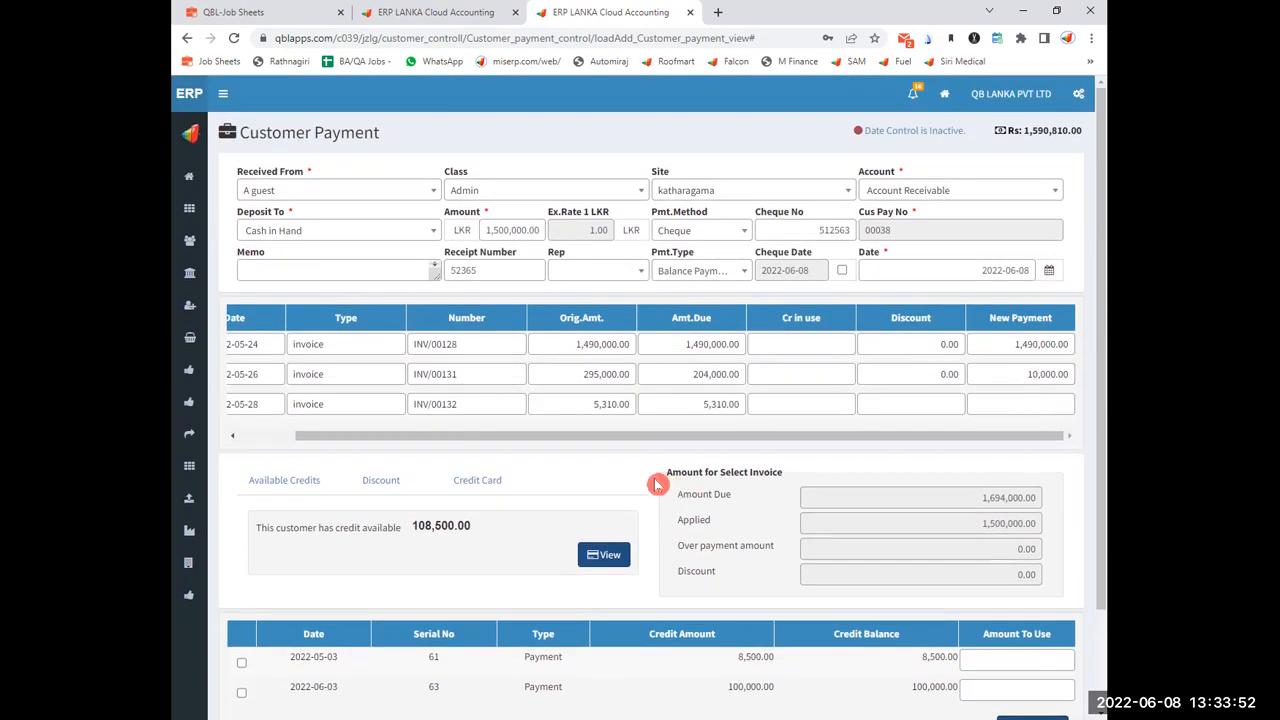
pyautogui.moveTo(578, 438); pyautogui.dragTo(702, 447)
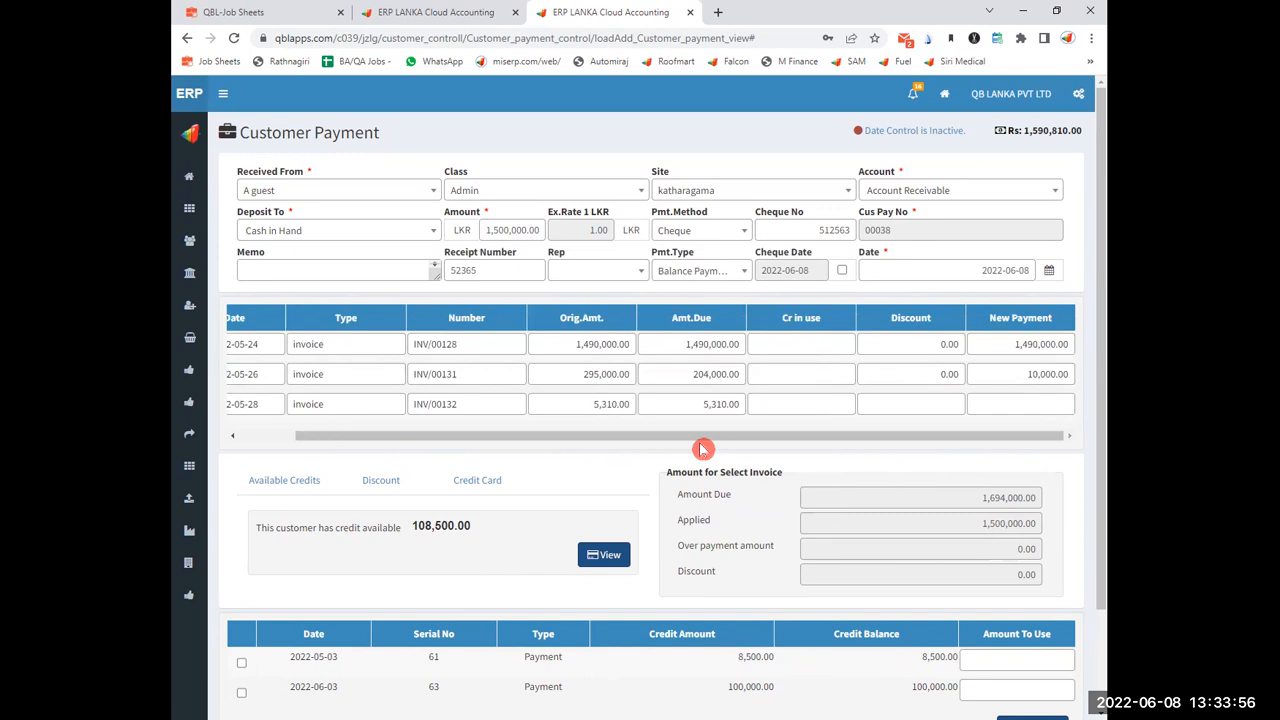
pyautogui.moveTo(706, 440); pyautogui.dragTo(589, 443)
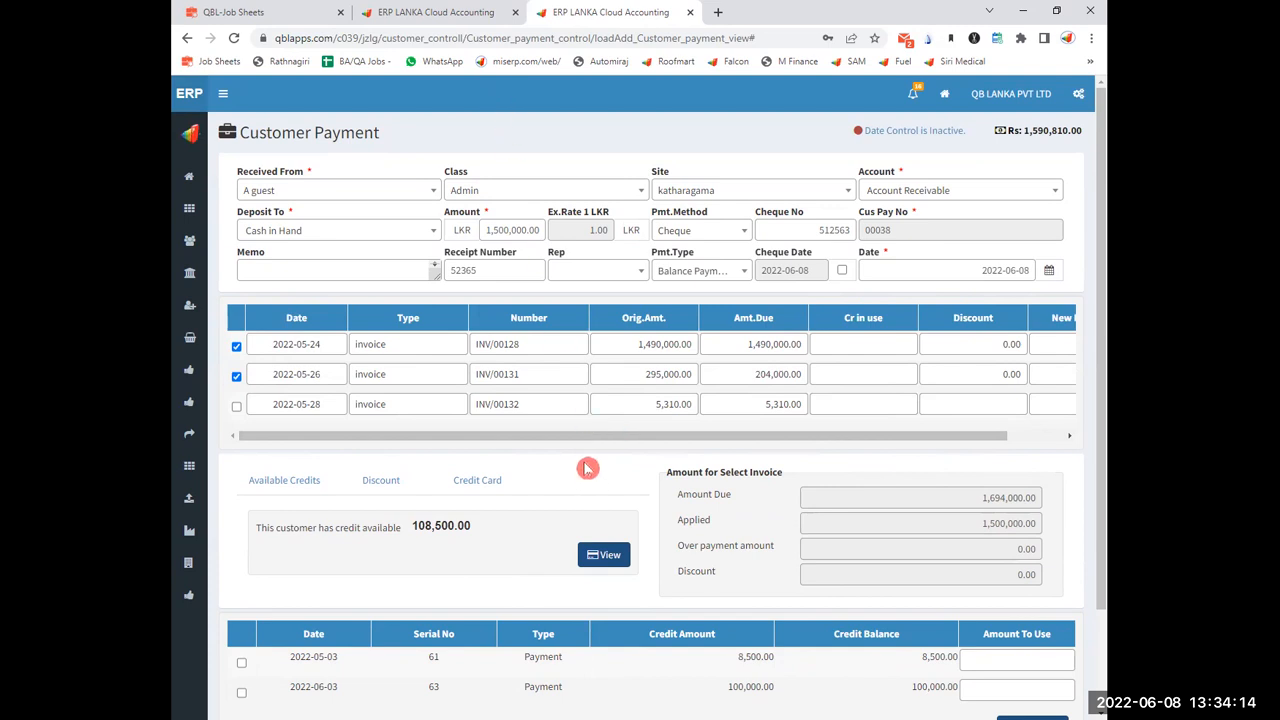
pyautogui.moveTo(600, 443)
pyautogui.mouseDown()
pyautogui.moveTo(727, 444)
pyautogui.moveTo(610, 440)
pyautogui.mouseUp()
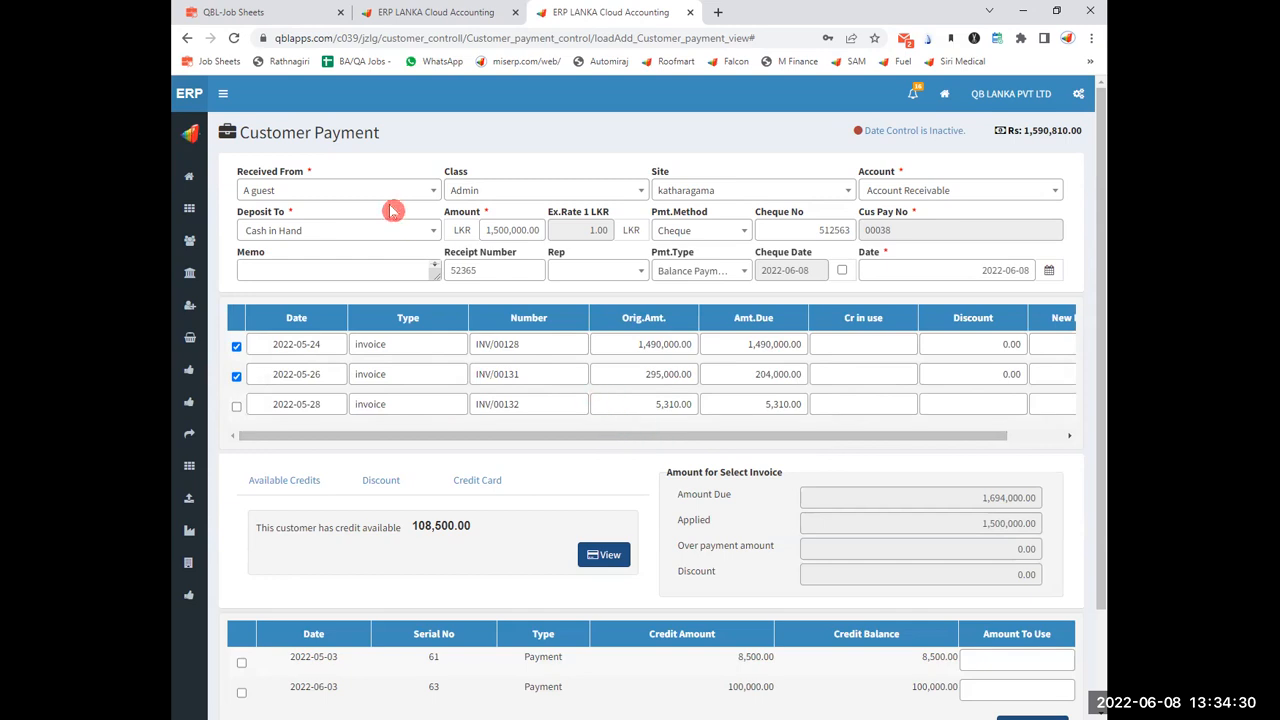
# - Open the Items list from the master tables and look over the listed items and their accounts
pyautogui.click(222, 93)
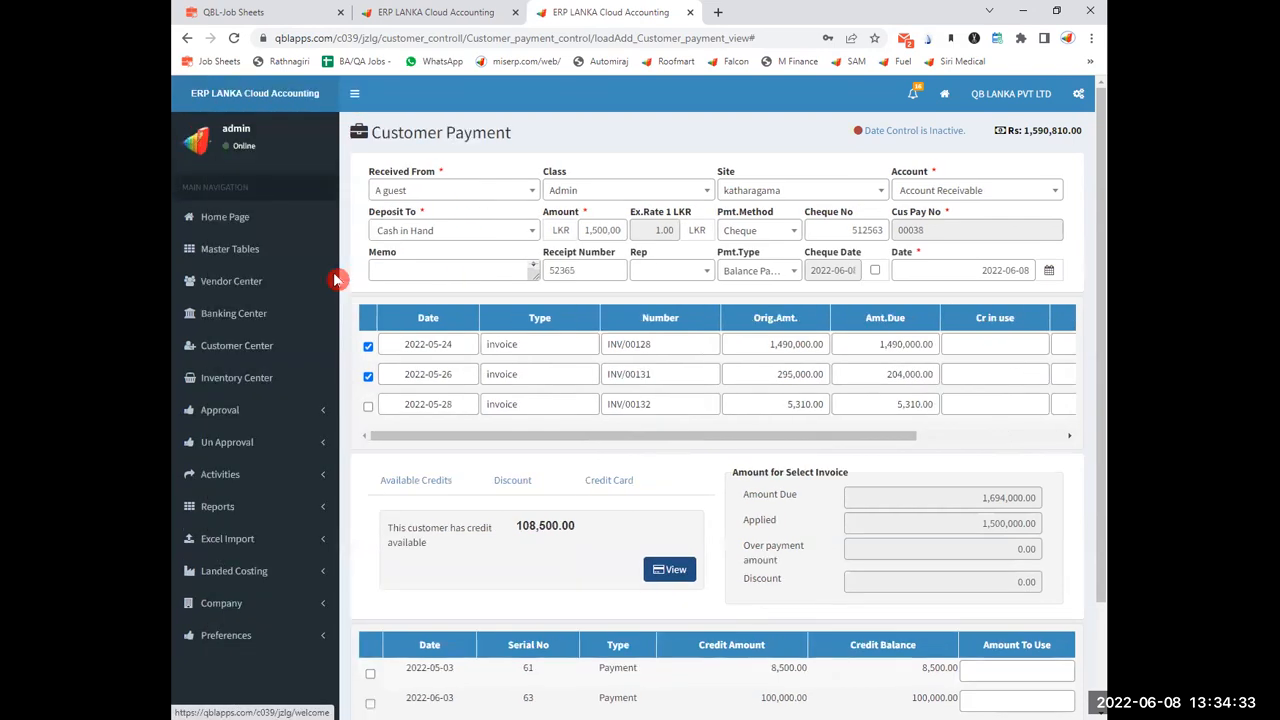
pyautogui.click(213, 252)
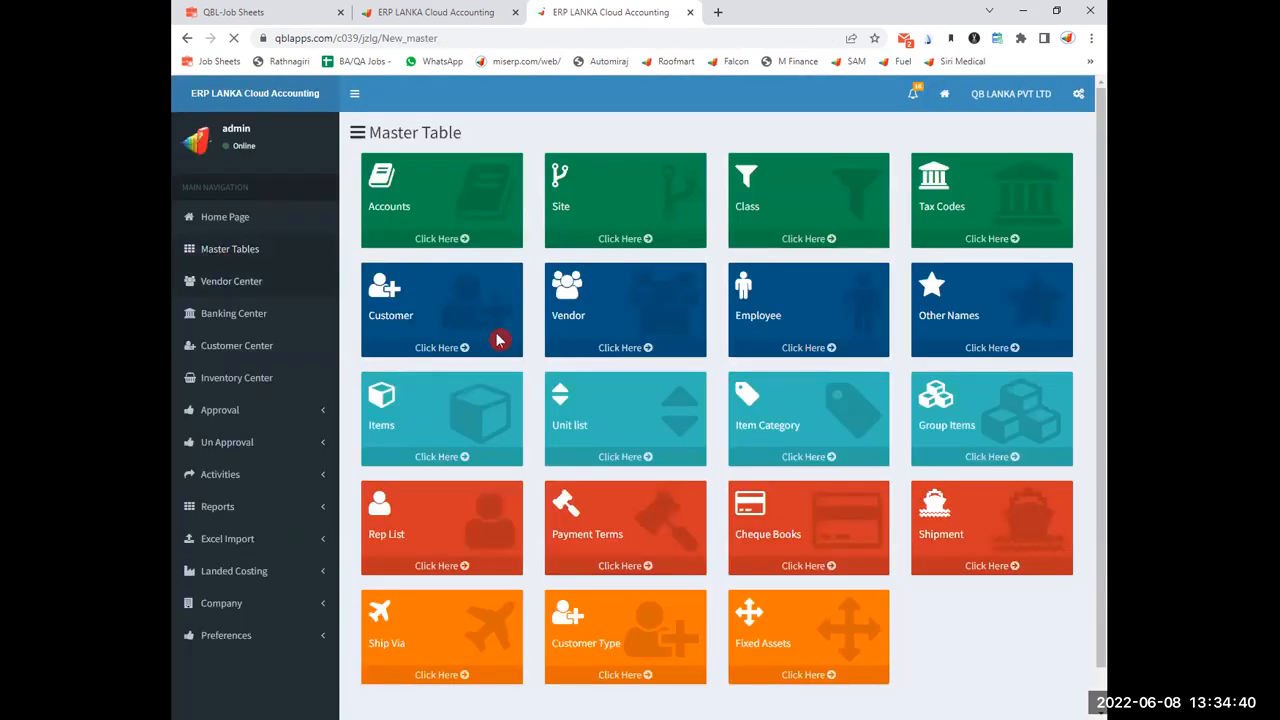
pyautogui.click(445, 460)
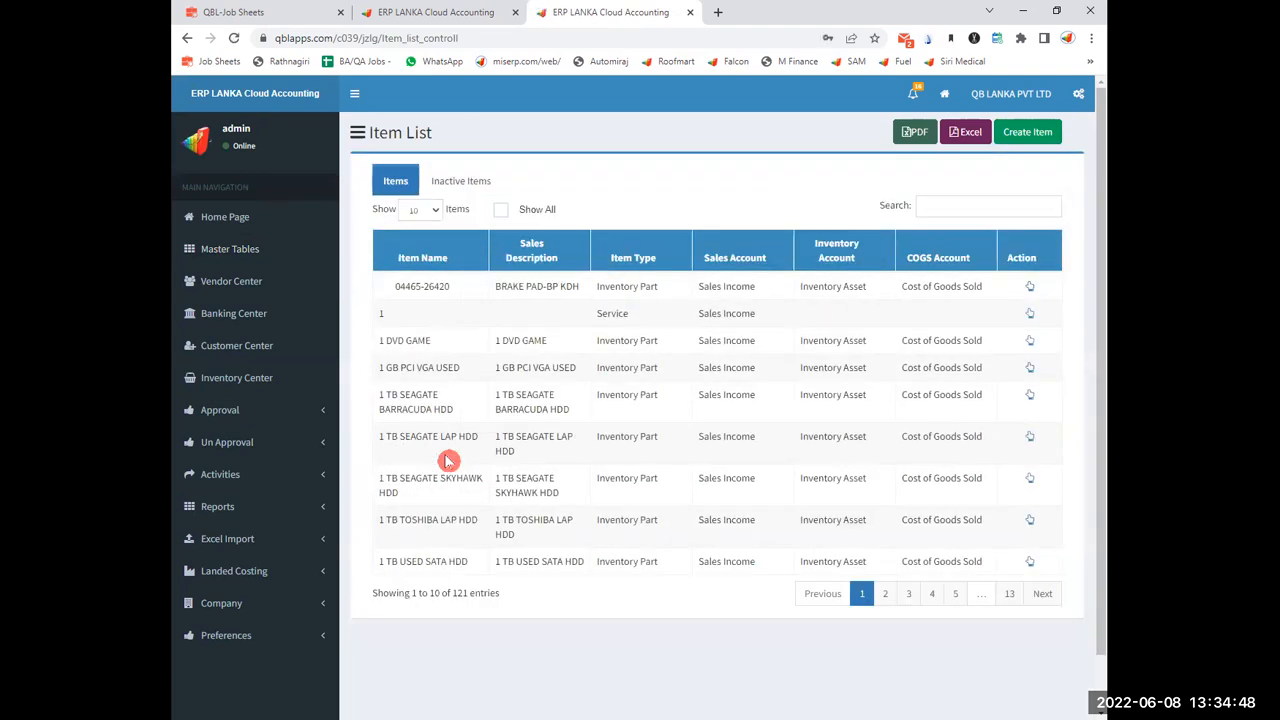
pyautogui.moveTo(400, 295); pyautogui.dragTo(800, 562)
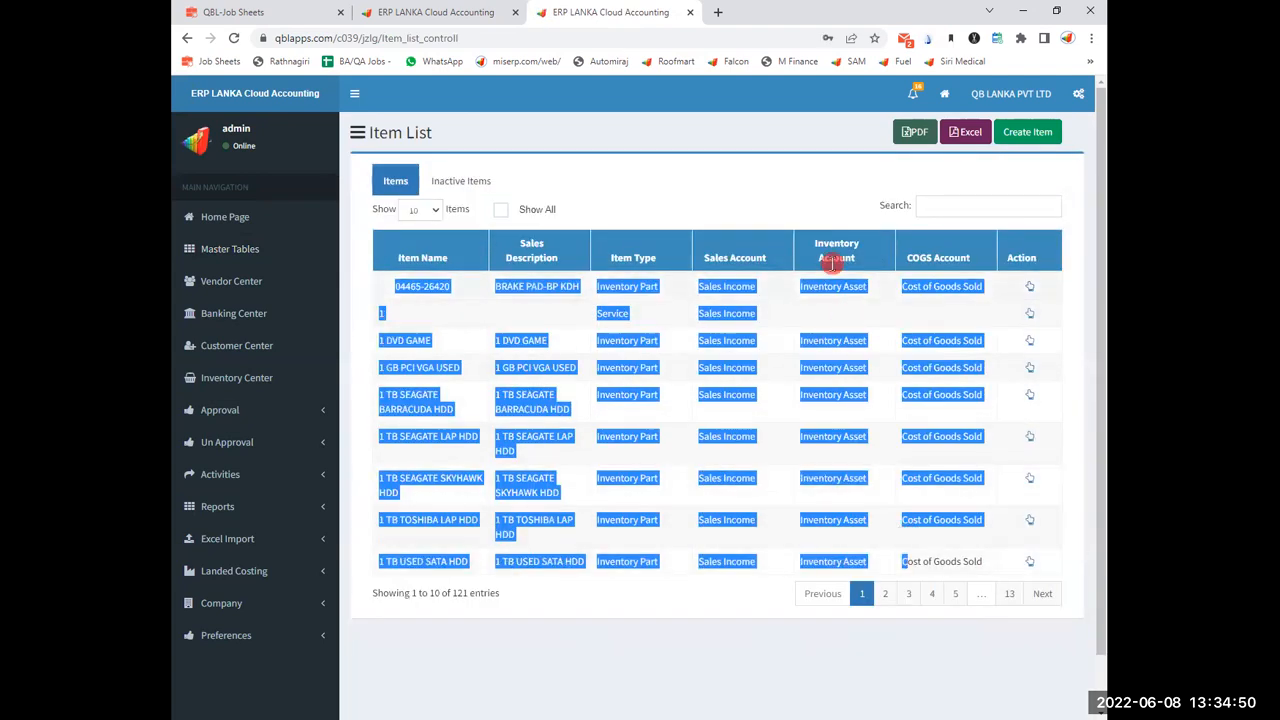
pyautogui.click(823, 200)
# - Open a new inventory item form and review its general, purchase, sales, stock and account fields
pyautogui.click(1027, 143)
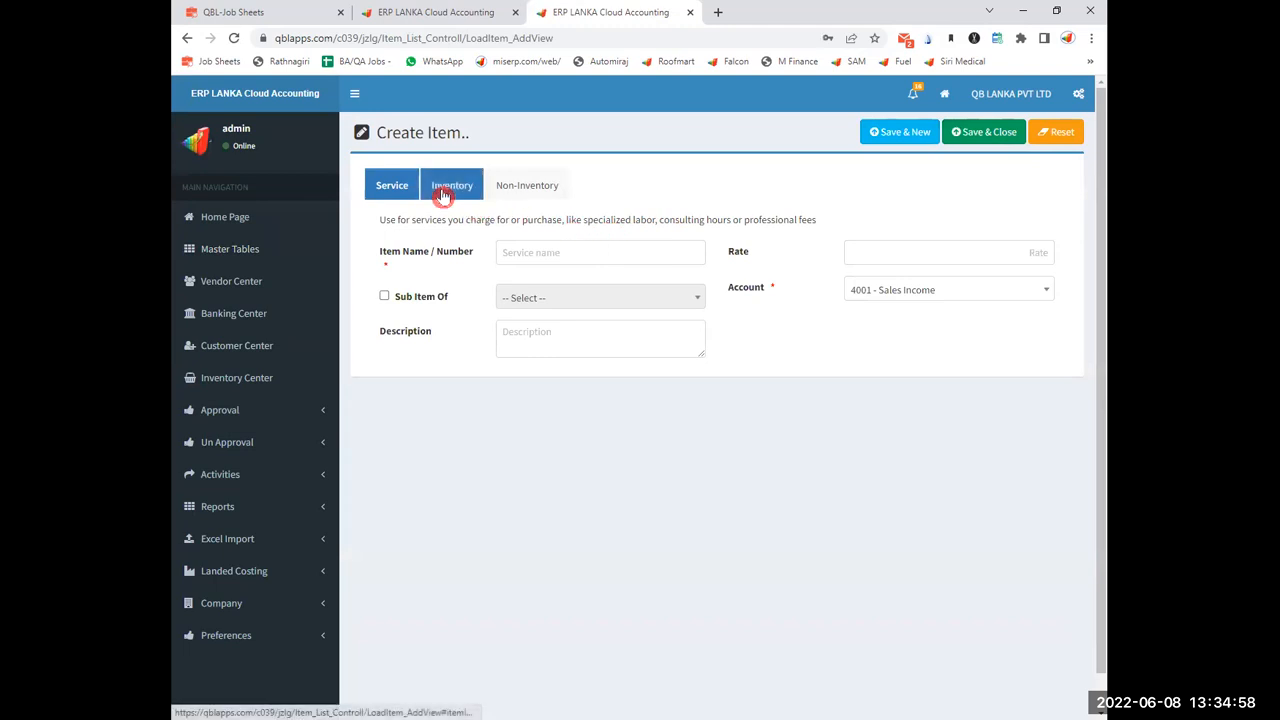
pyautogui.click(443, 194)
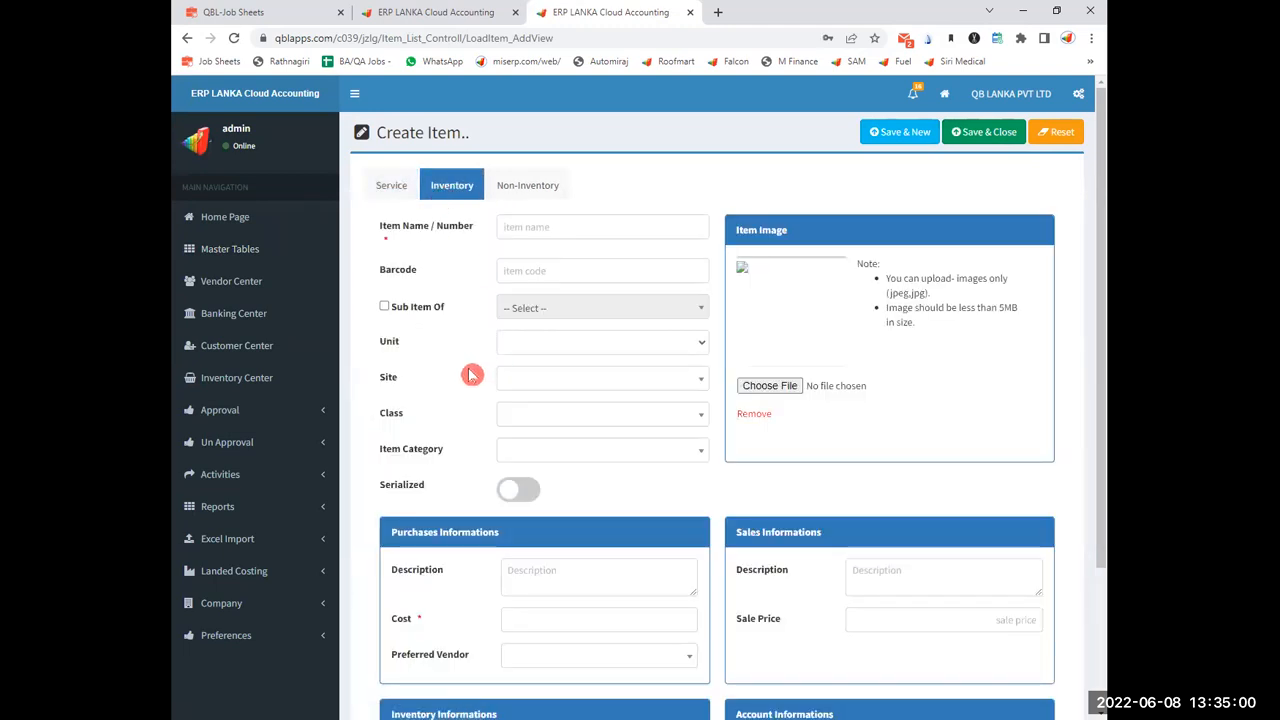
pyautogui.click(561, 229)
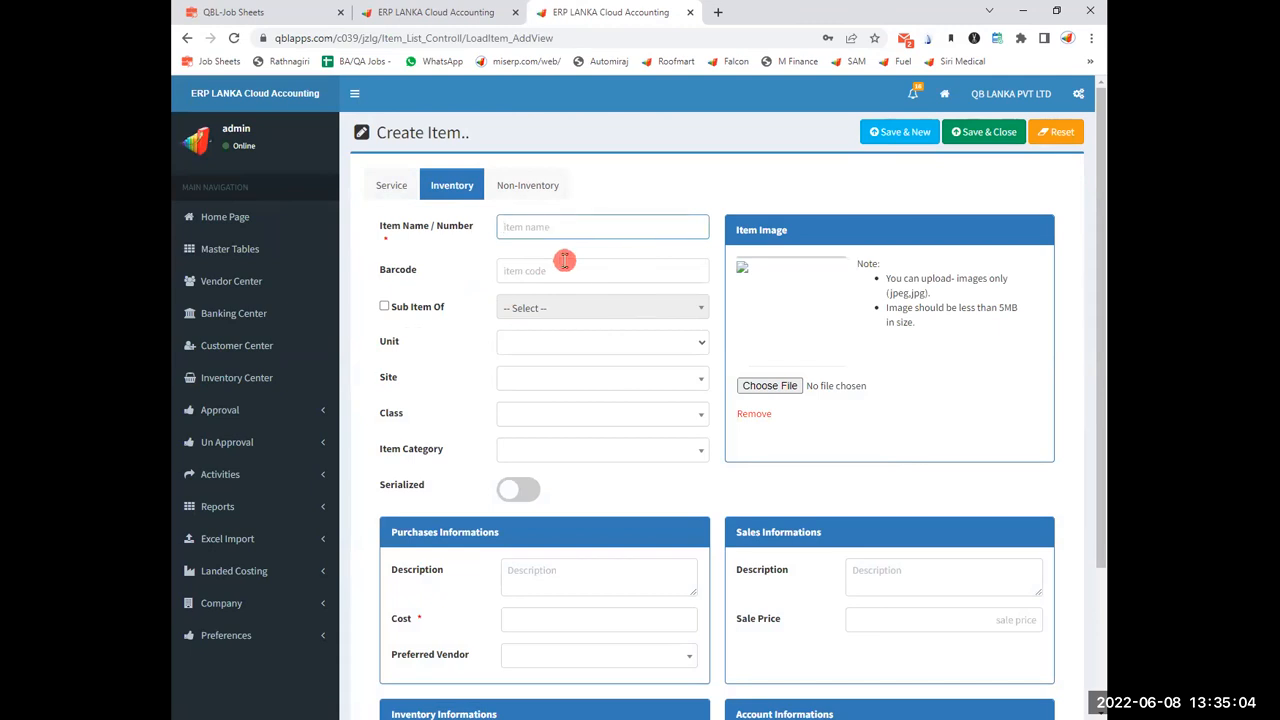
pyautogui.scroll(-3, 564, 260)
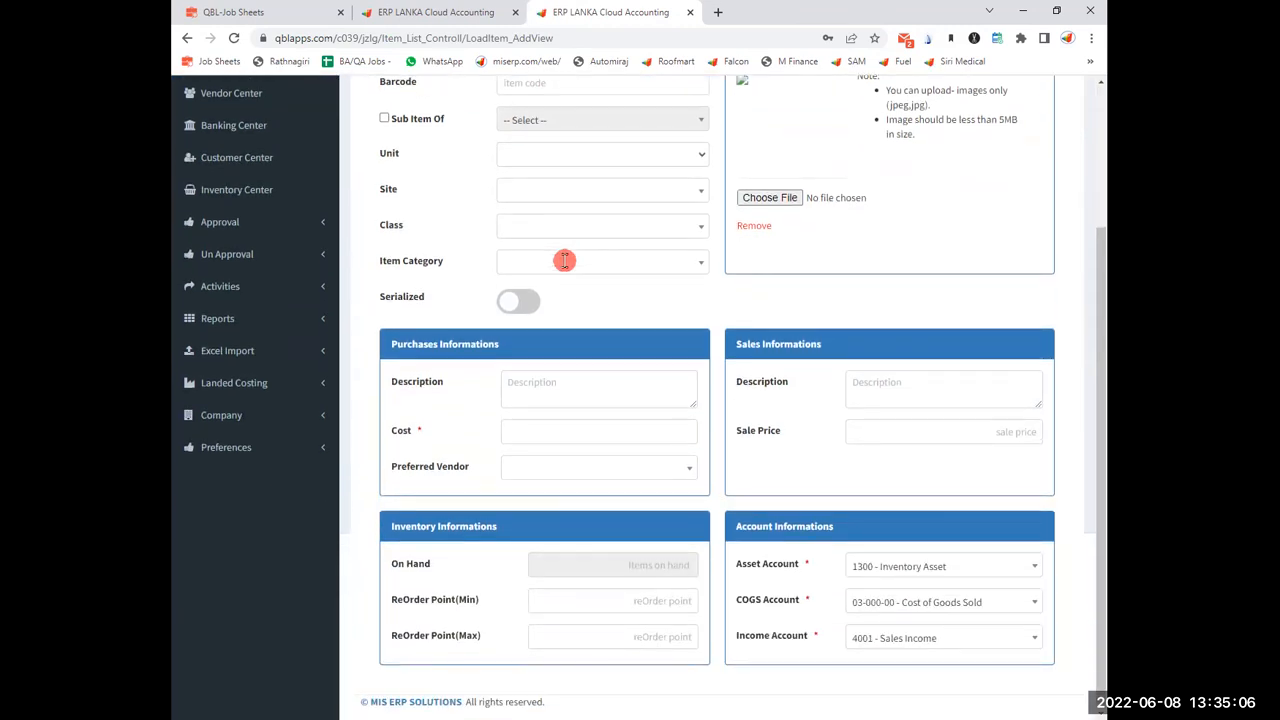
pyautogui.scroll(3, 564, 260)
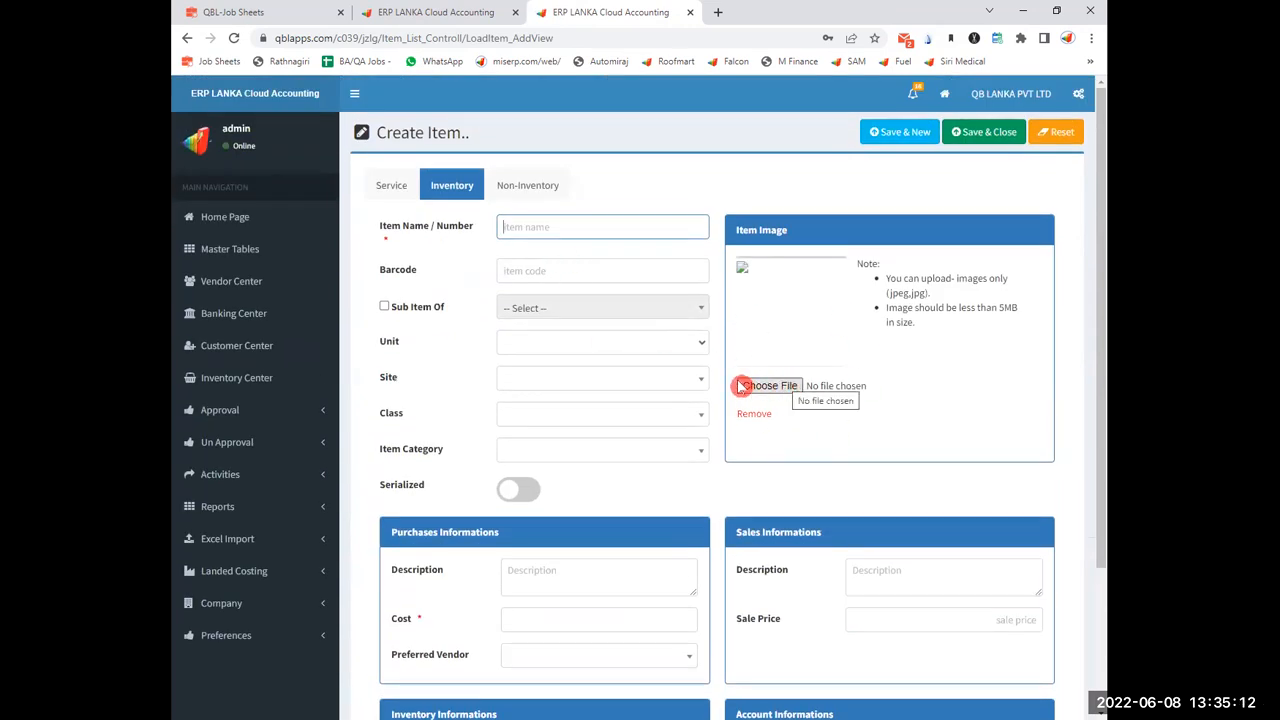
pyautogui.scroll(-2, 626, 509)
pyautogui.scroll(3, 626, 509)
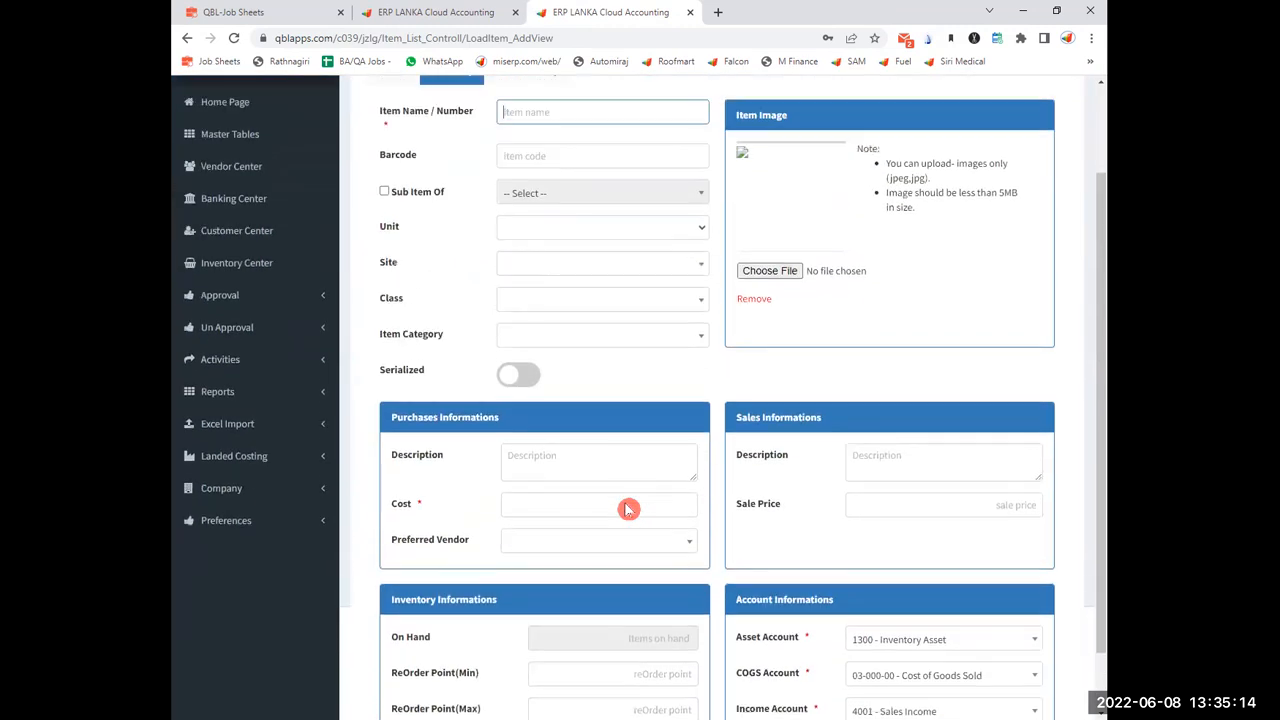
pyautogui.scroll(-3, 626, 509)
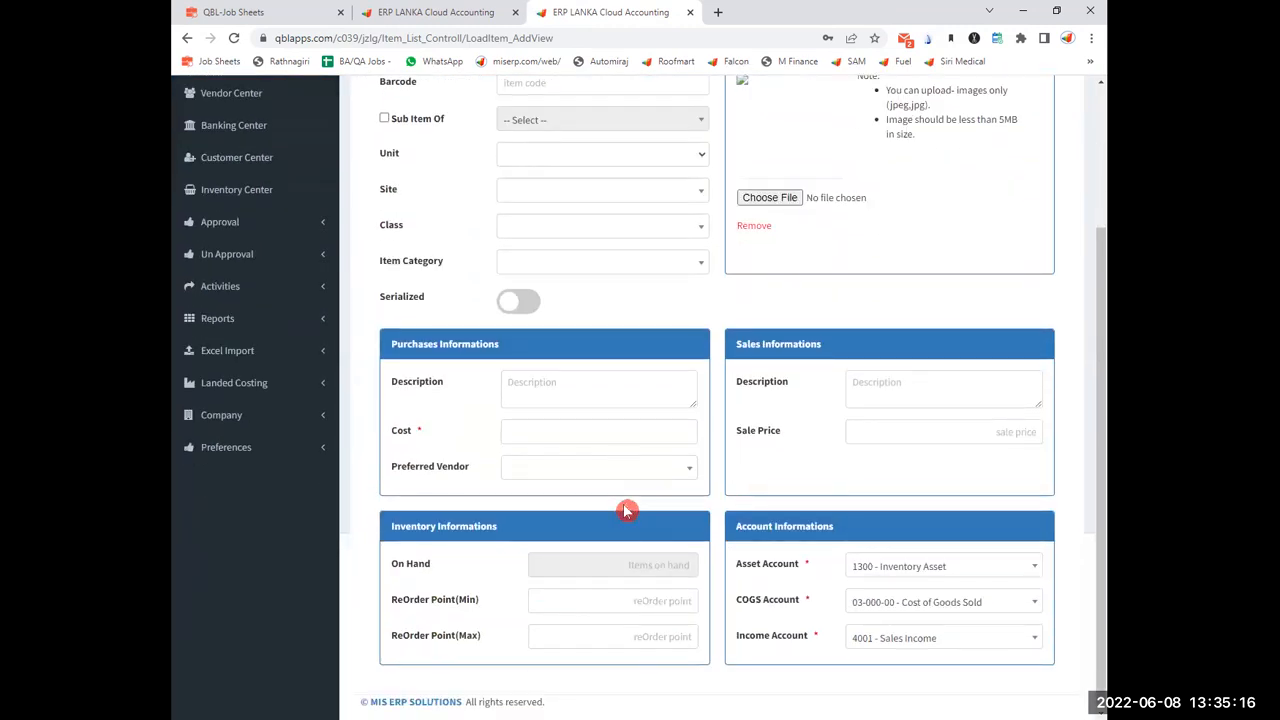
pyautogui.scroll(3, 626, 509)
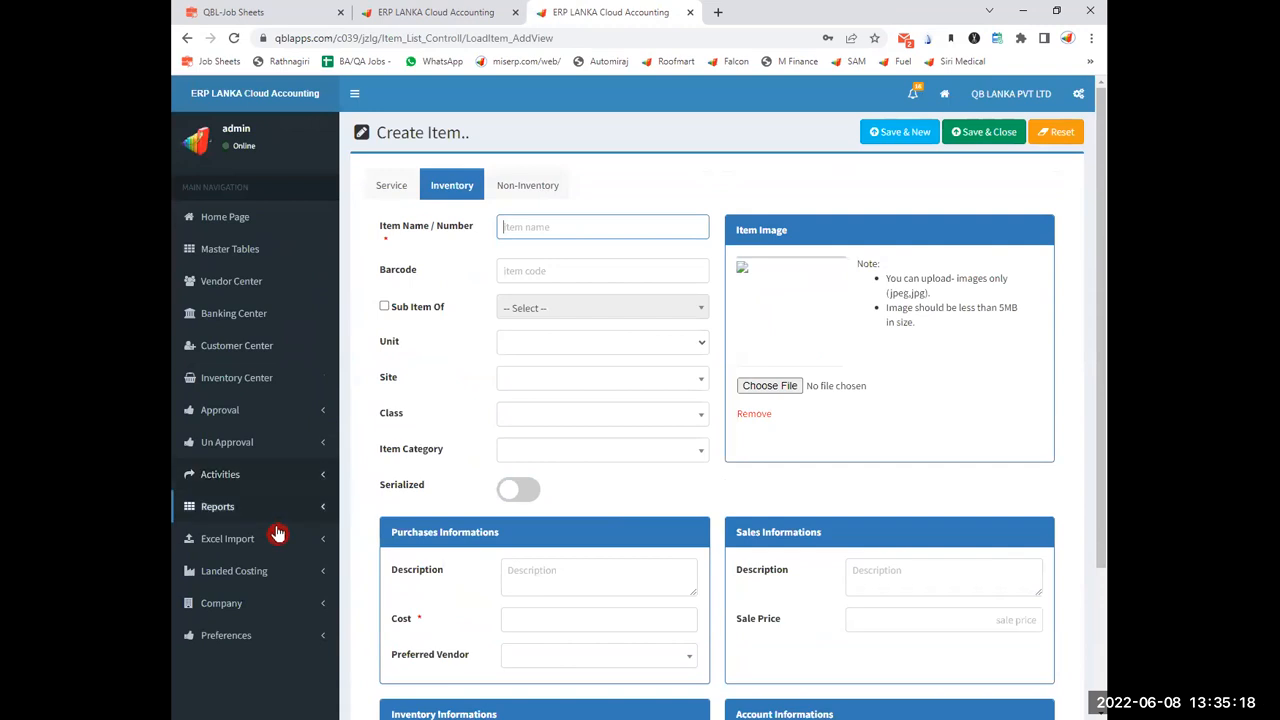
# - Run the inventory Stock Valuation Summary up to 2022-06-08 for all item categories and review the stock values
pyautogui.click(314, 507)
pyautogui.scroll(-2, 314, 509)
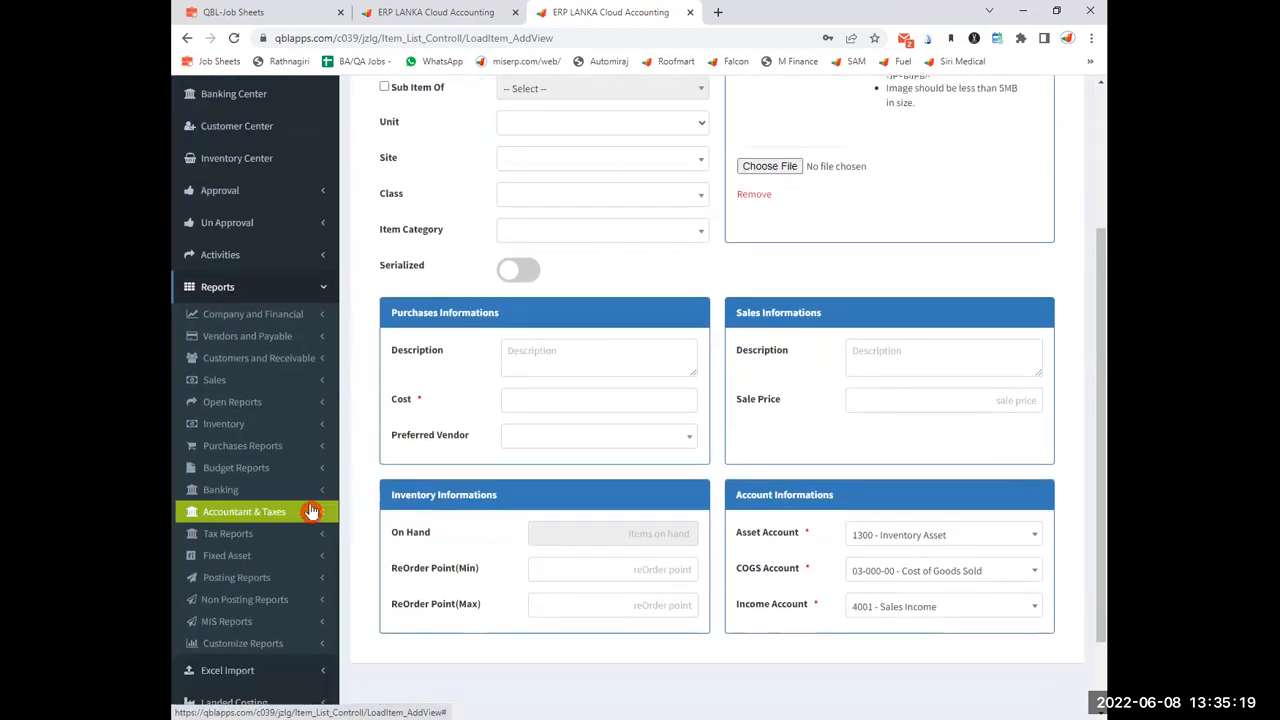
pyautogui.click(316, 426)
pyautogui.click(320, 447)
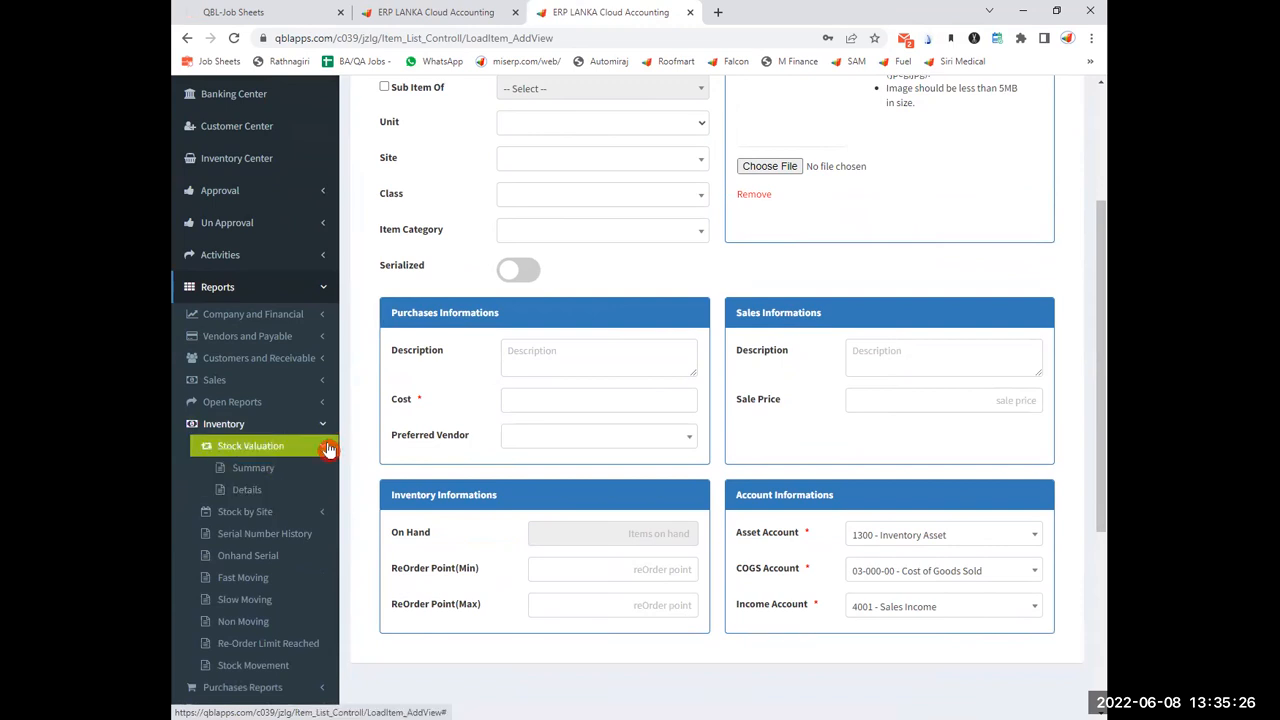
pyautogui.click(256, 470)
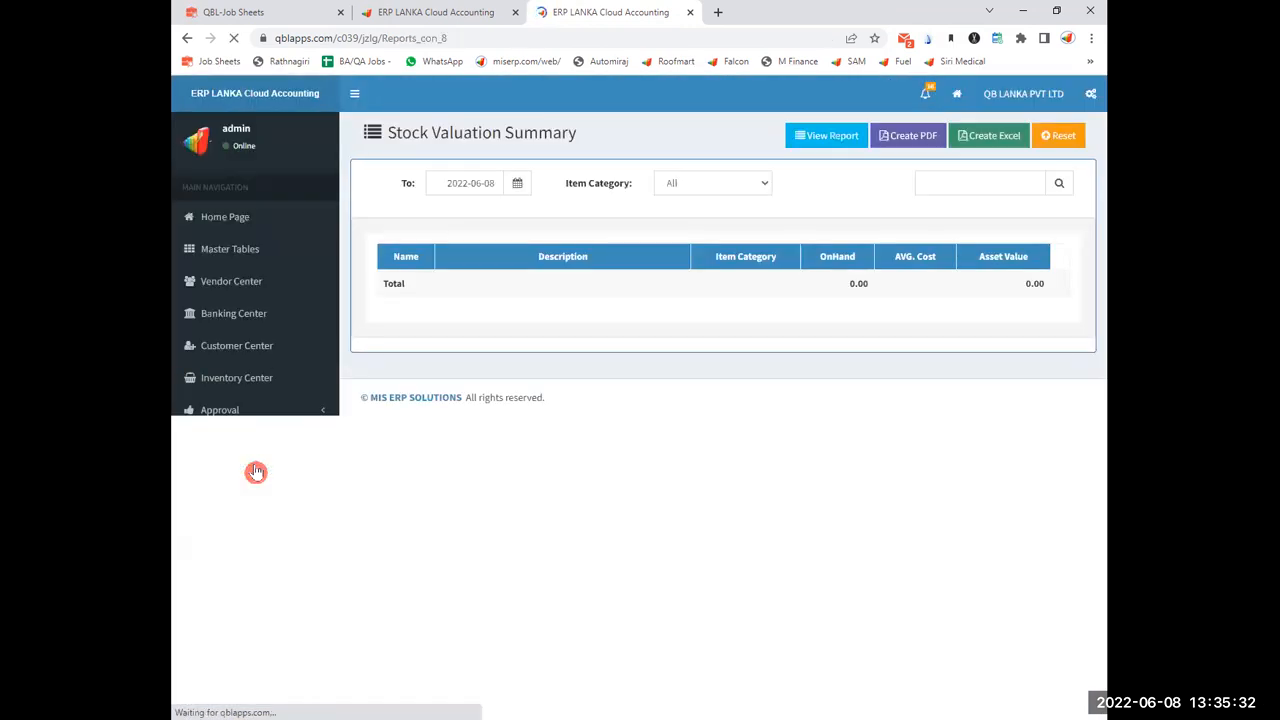
pyautogui.click(825, 137)
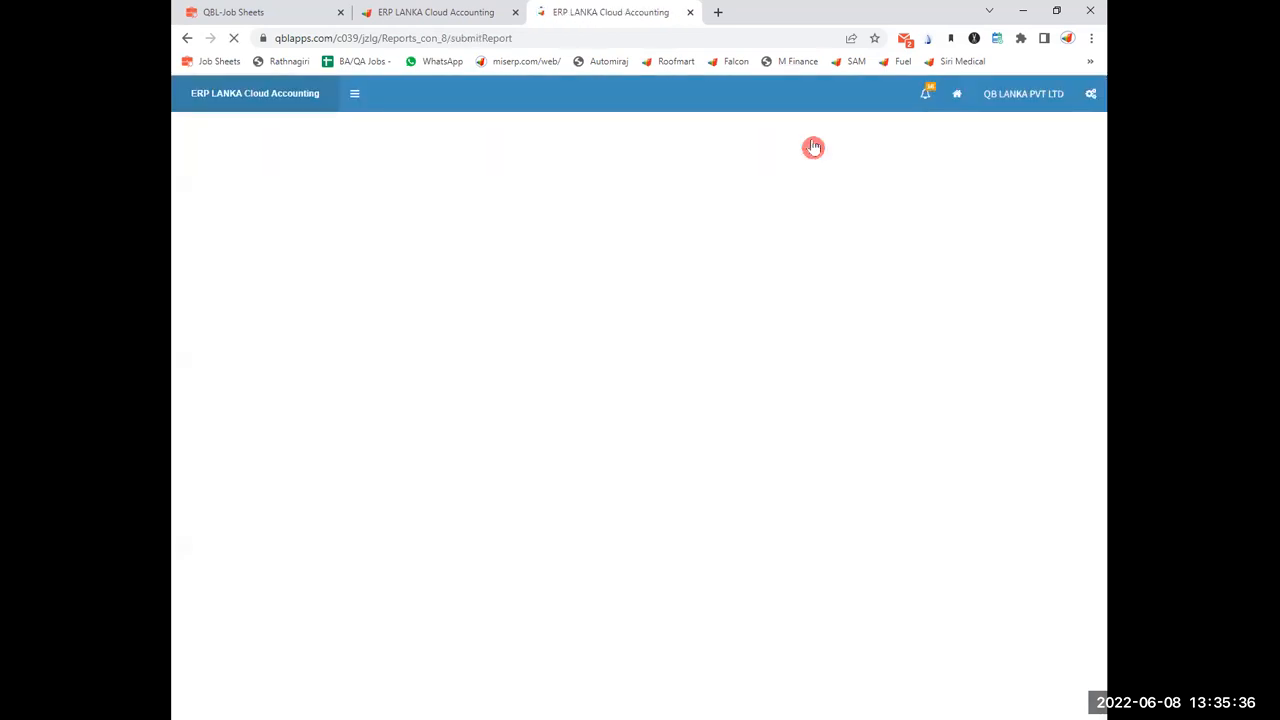
pyautogui.moveTo(897, 299); pyautogui.dragTo(906, 411)
pyautogui.click(944, 524)
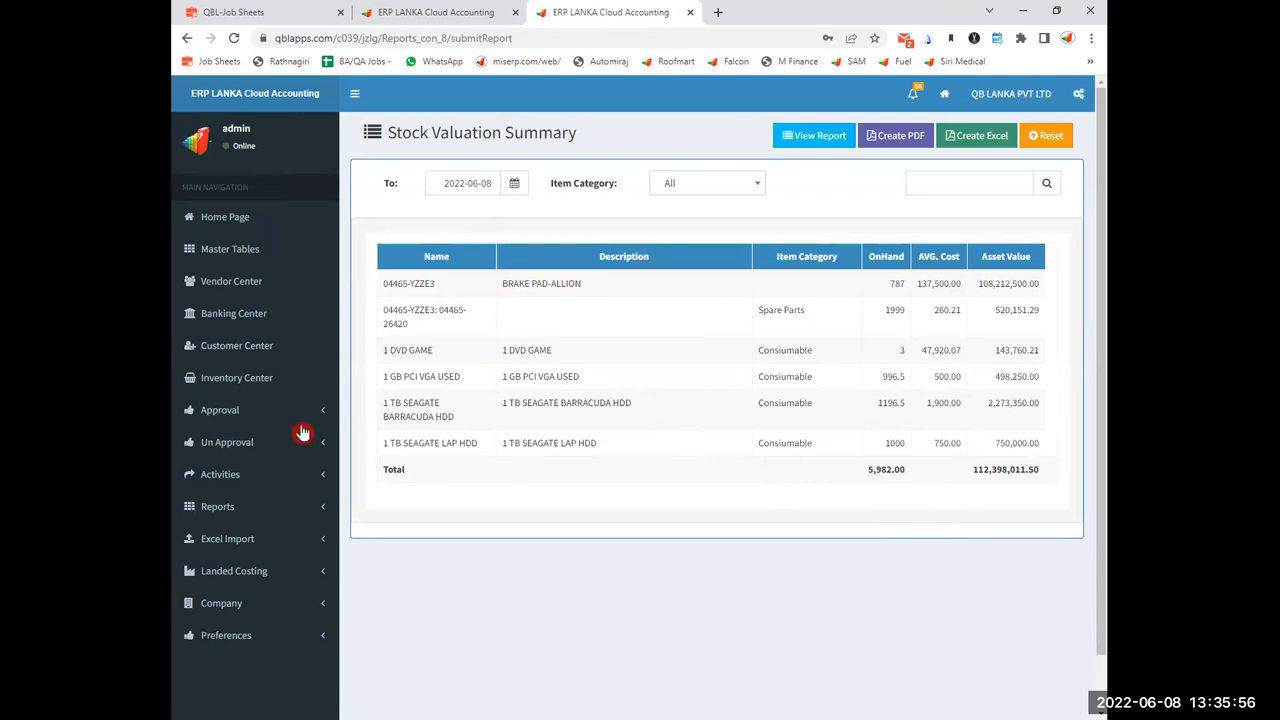
# - Open the company's Profit & Loss report in a new browser tab and switch to it
pyautogui.click(305, 512)
pyautogui.click(316, 533)
pyautogui.click(318, 556)
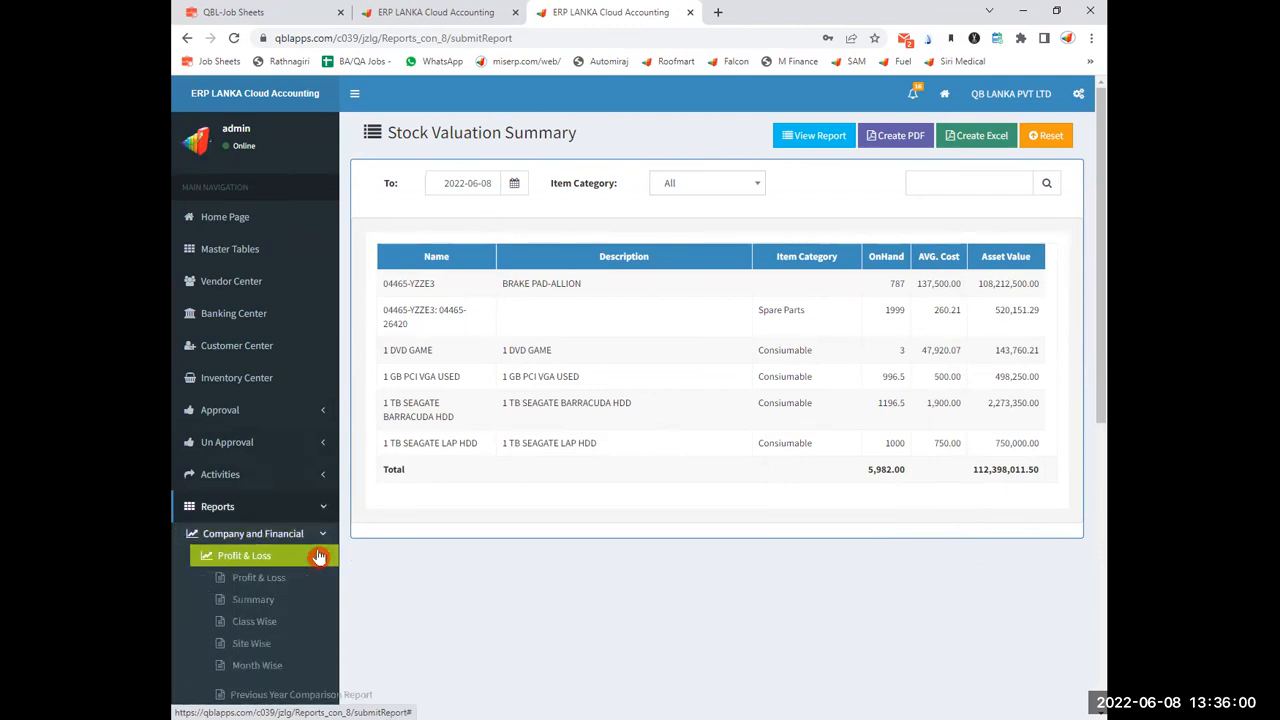
pyautogui.rightClick(240, 578)
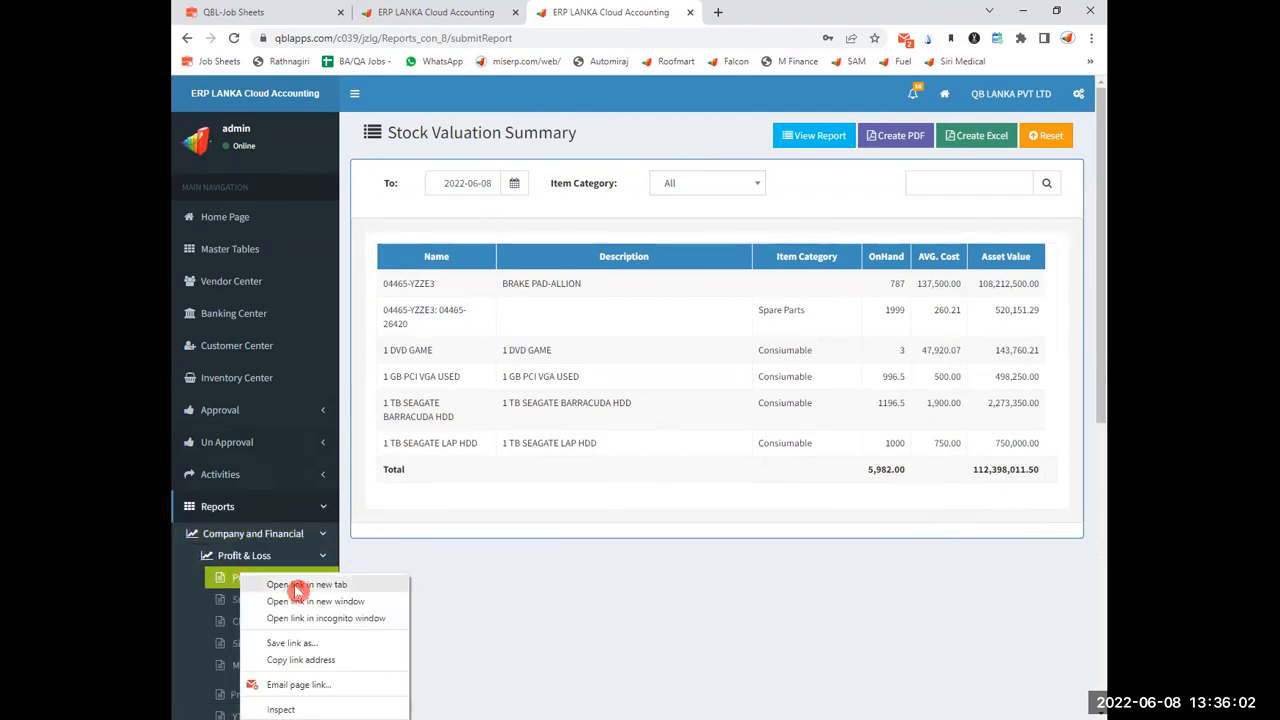
pyautogui.click(272, 538)
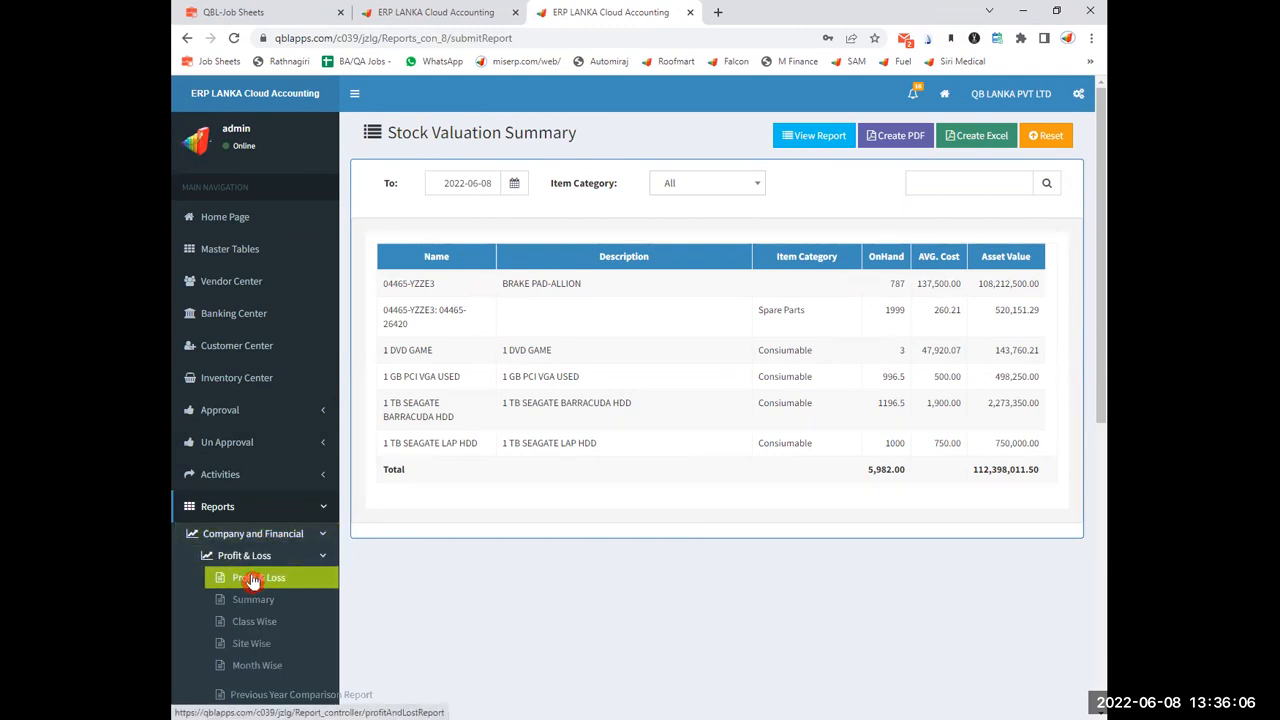
pyautogui.rightClick(250, 575)
pyautogui.click(327, 444)
pyautogui.click(770, 12)
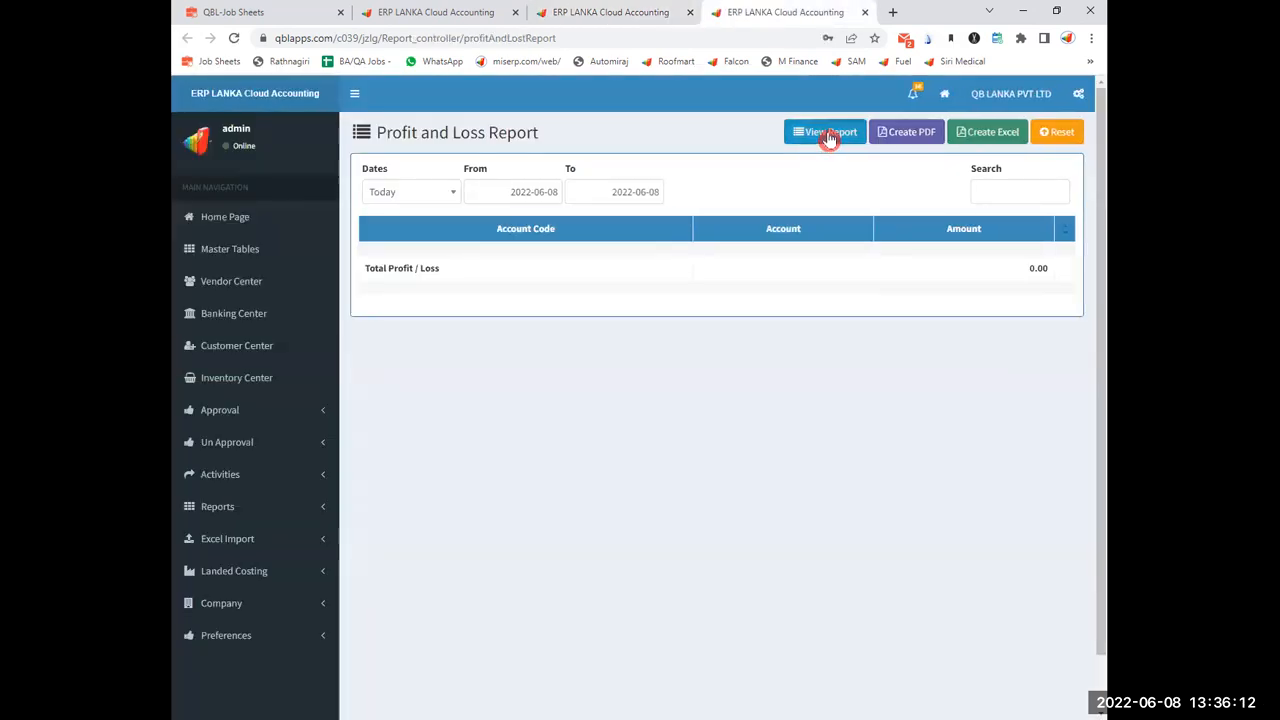
# - Run the Profit and Loss report for all dates and review it from income through to total profit or loss
pyautogui.click(828, 135)
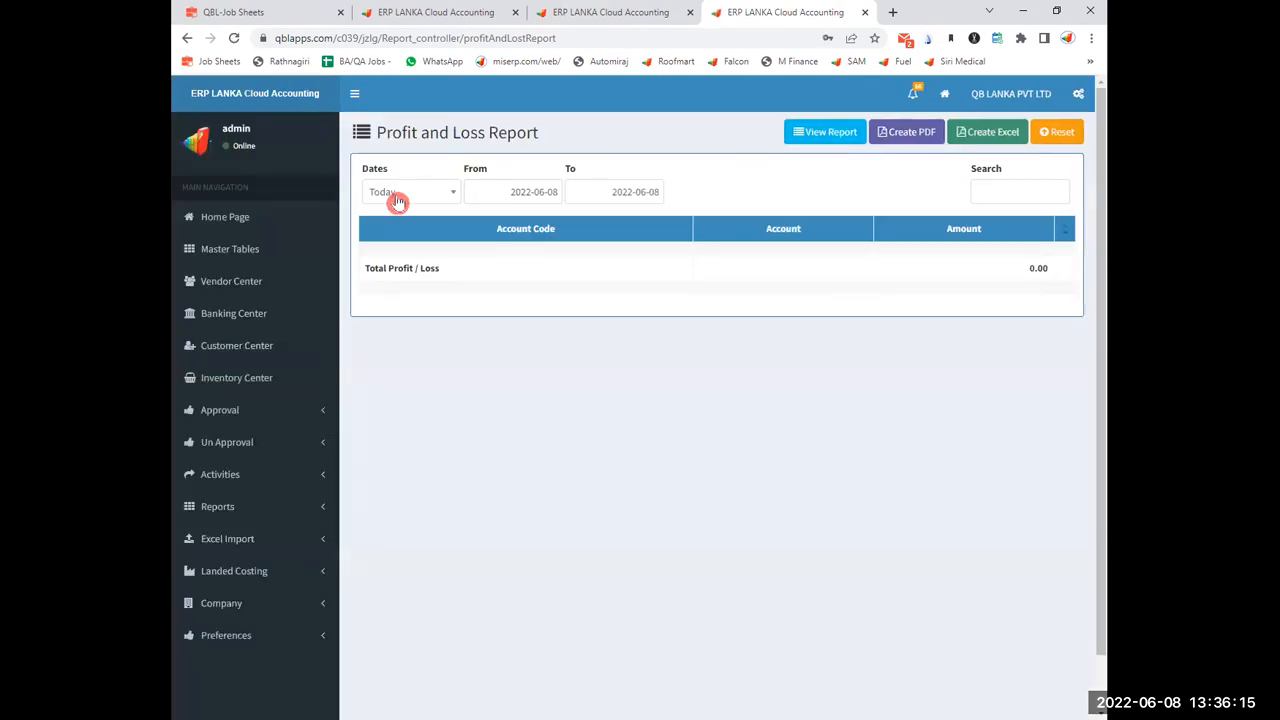
pyautogui.click(394, 198)
pyautogui.click(394, 226)
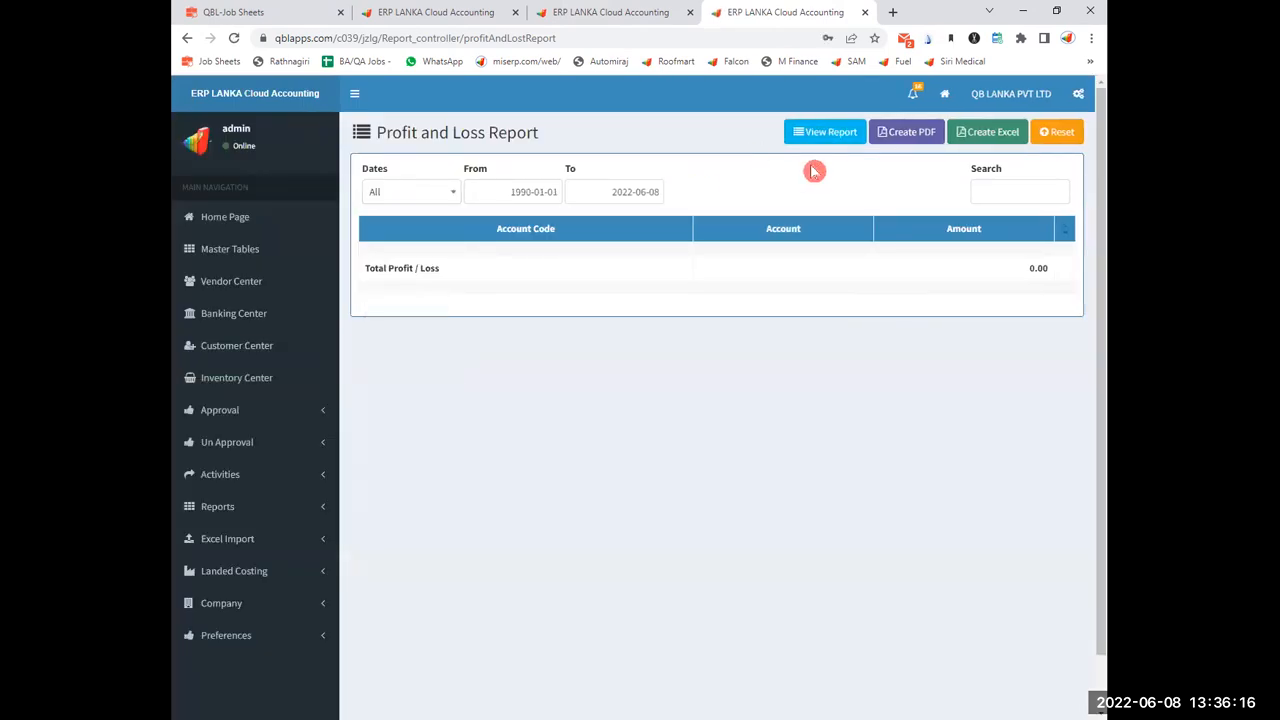
pyautogui.click(839, 133)
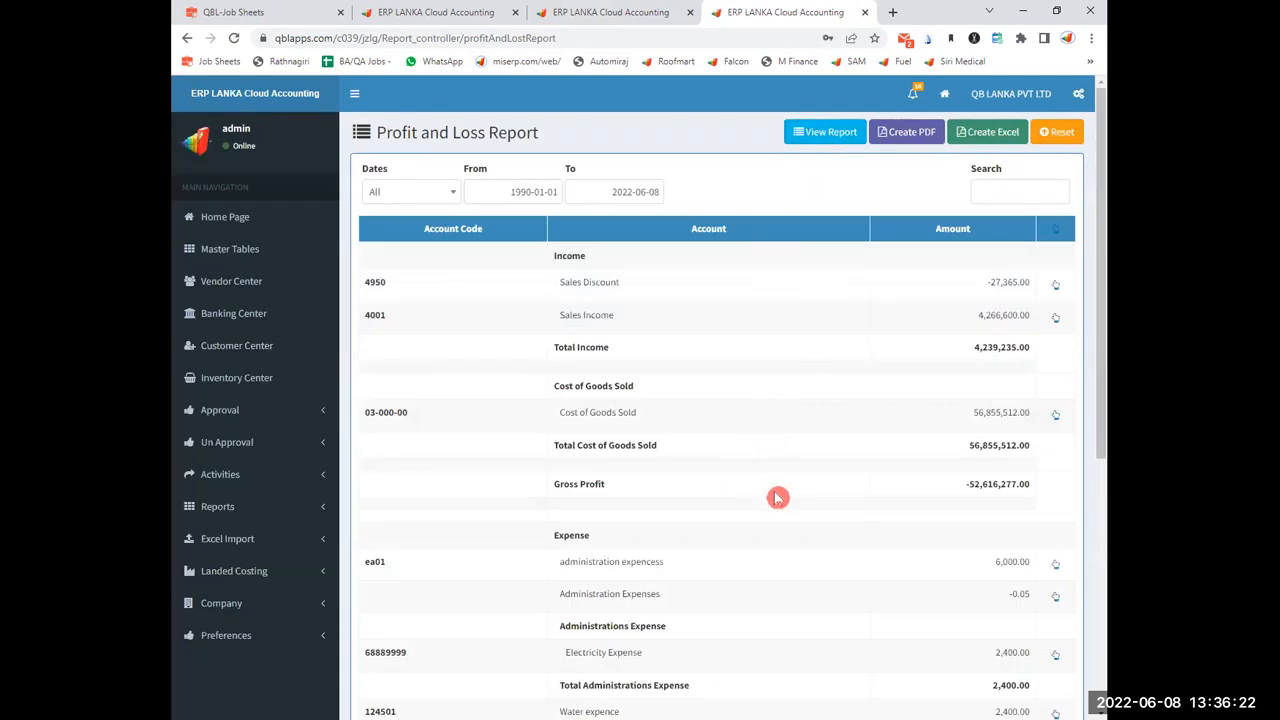
pyautogui.scroll(-2, 603, 611)
pyautogui.scroll(2, 605, 616)
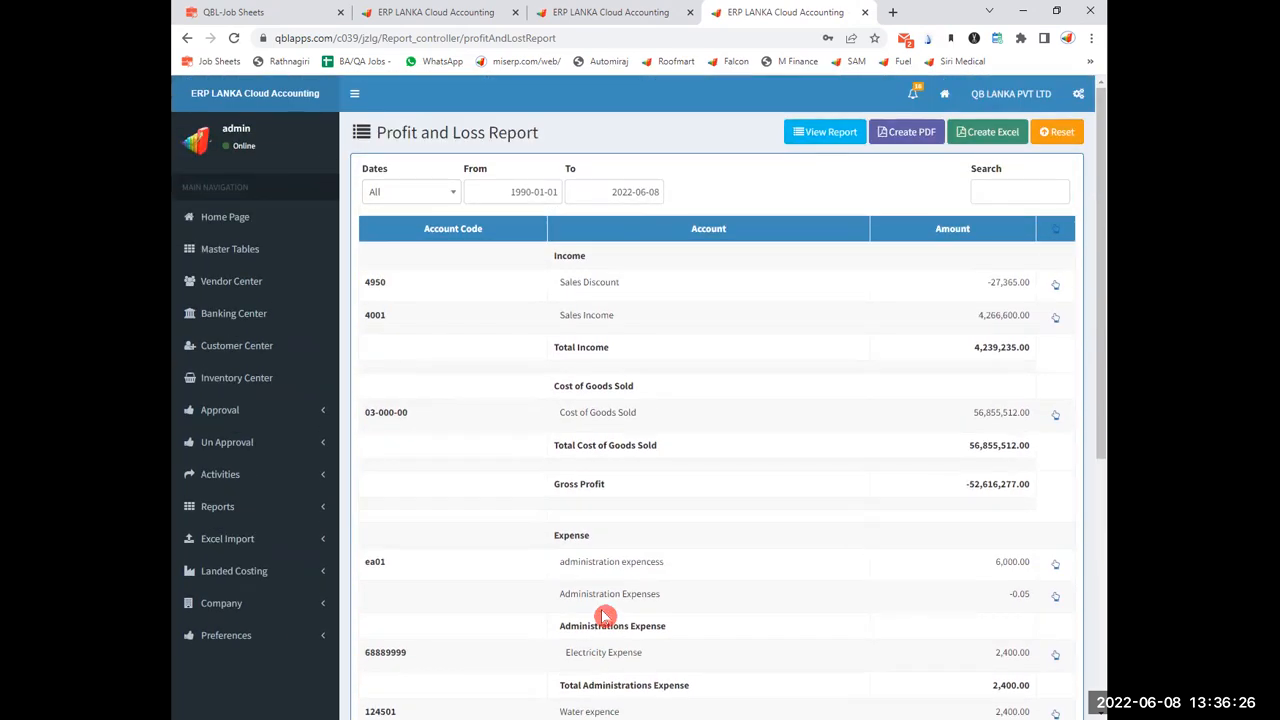
pyautogui.scroll(-2, 605, 616)
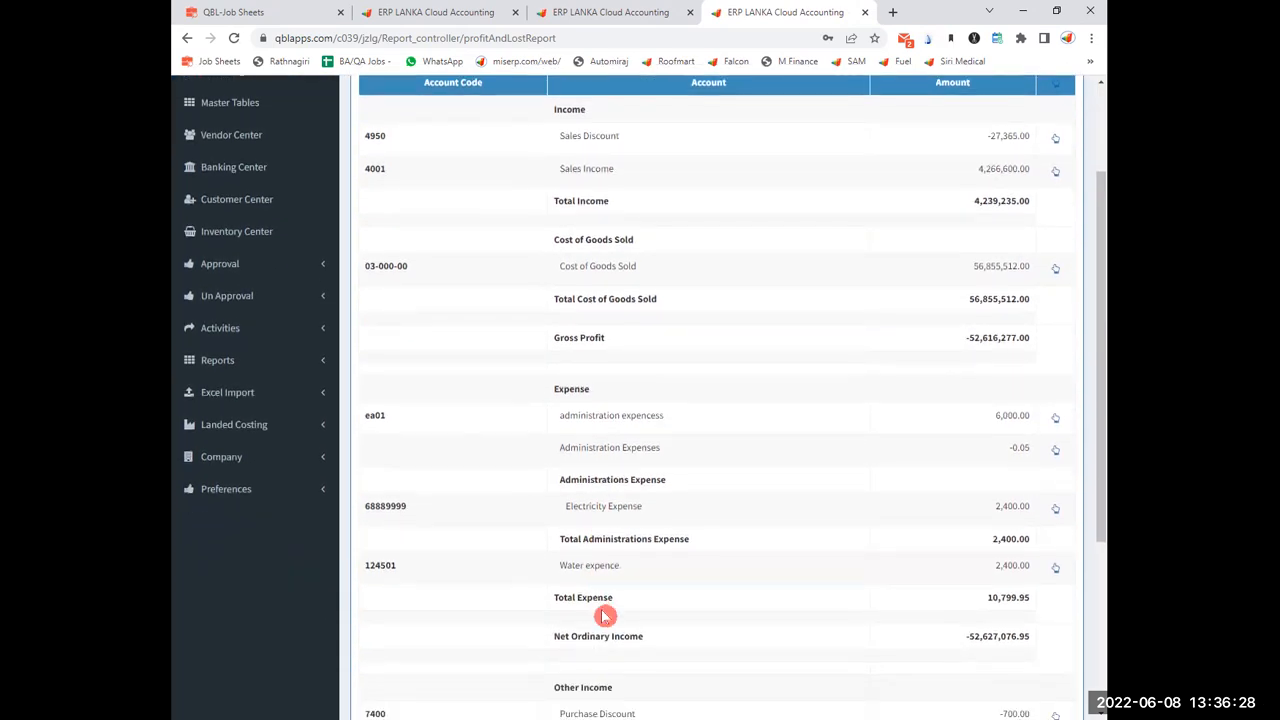
pyautogui.scroll(-4, 605, 616)
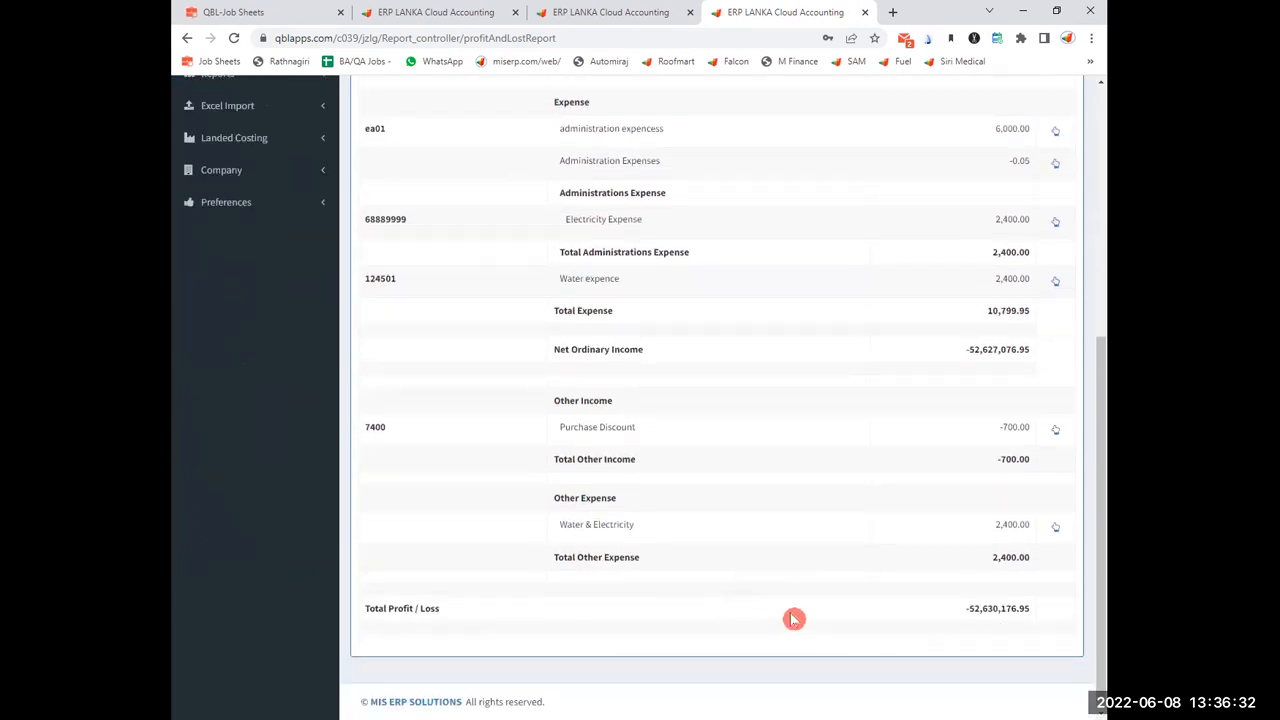
pyautogui.scroll(3, 793, 619)
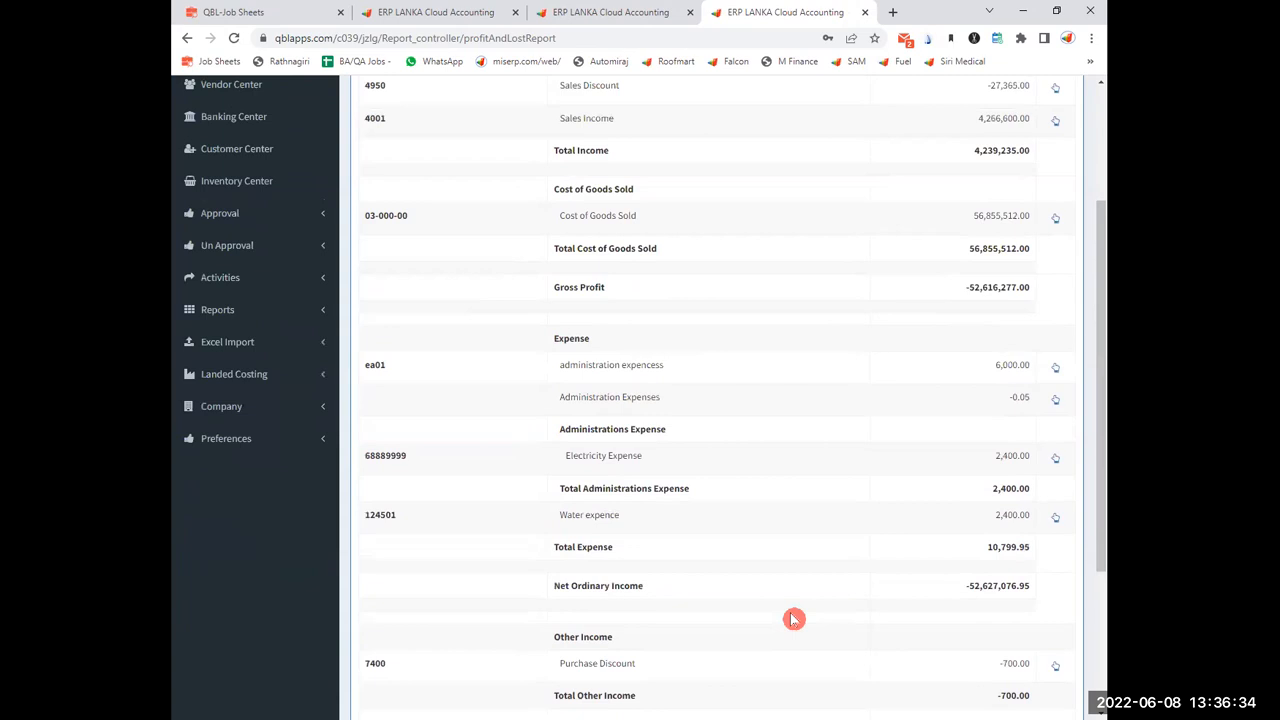
pyautogui.scroll(2, 793, 619)
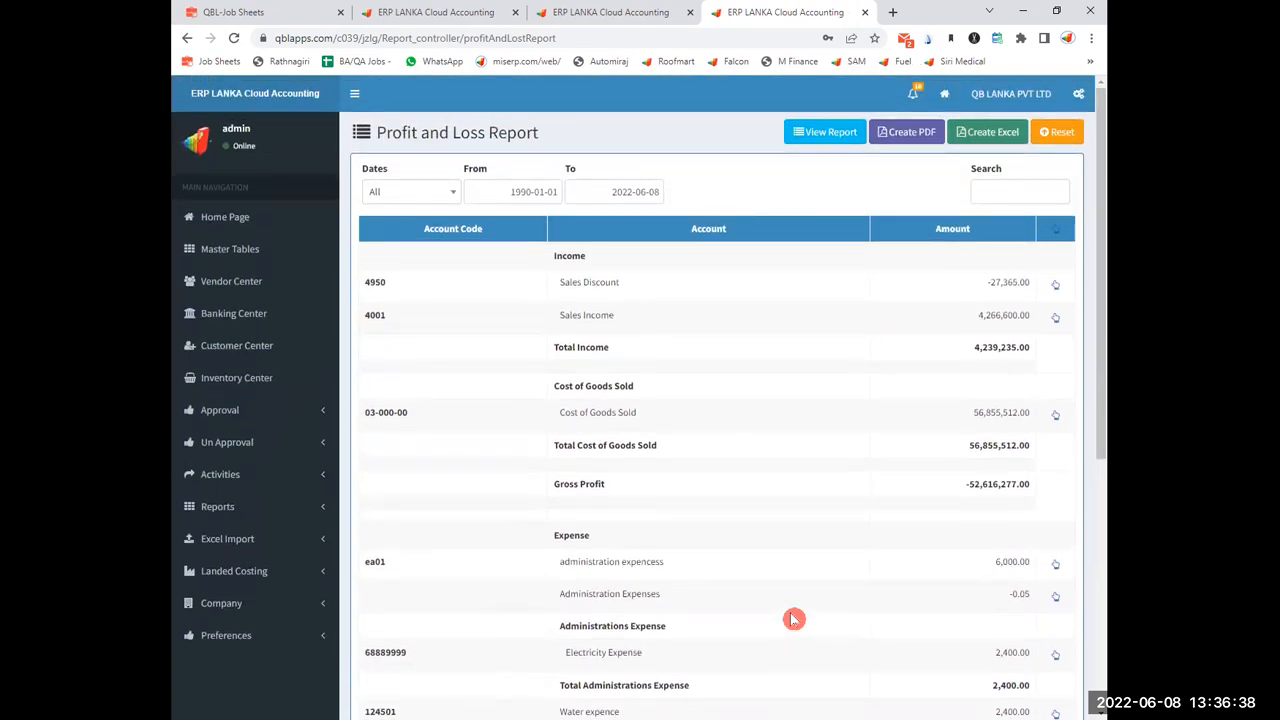
# - Open the Trial Balance report from the accountant and tax reports in a new browser tab and switch to it
pyautogui.click(318, 510)
pyautogui.click(318, 533)
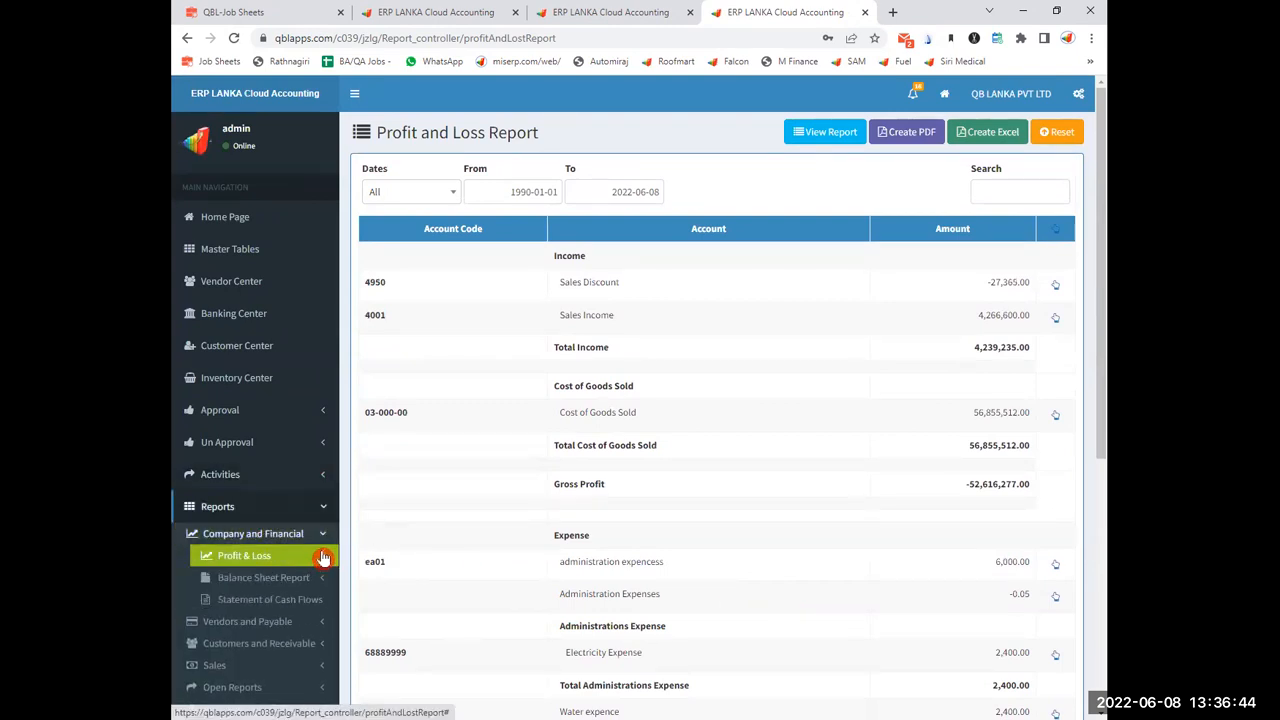
pyautogui.click(323, 557)
pyautogui.click(323, 557)
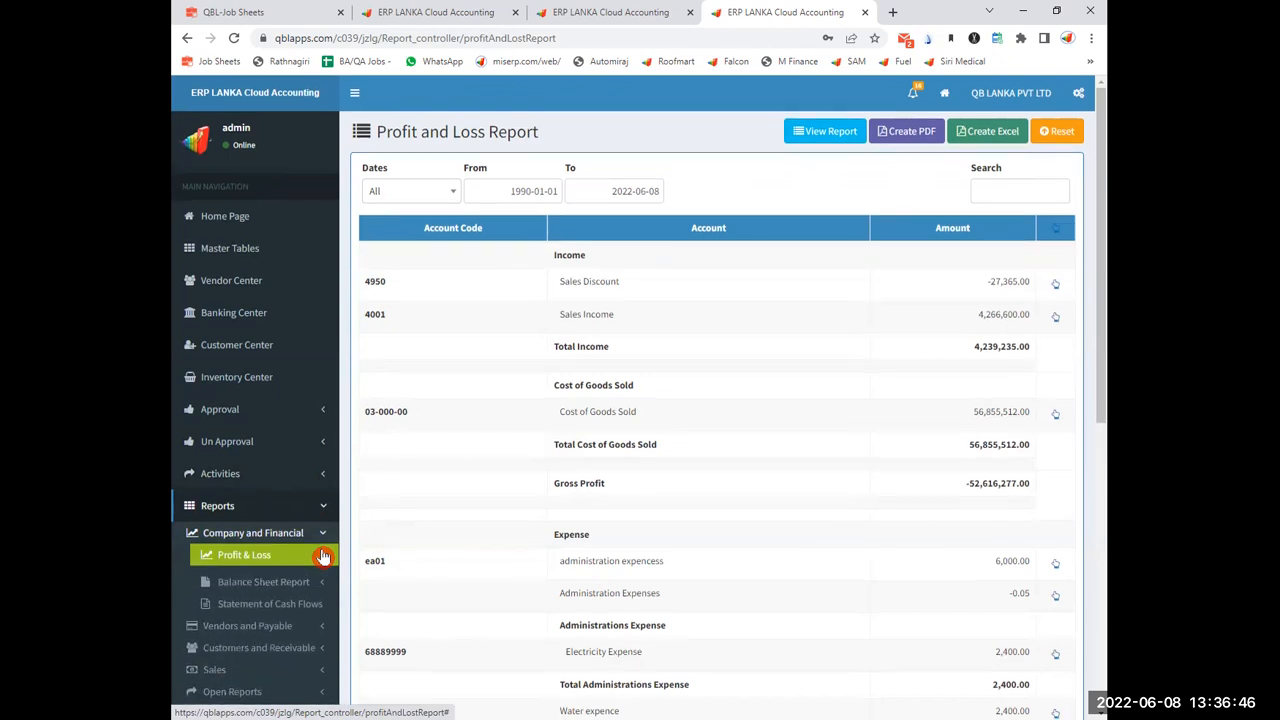
pyautogui.scroll(-2, 319, 582)
pyautogui.click(318, 583)
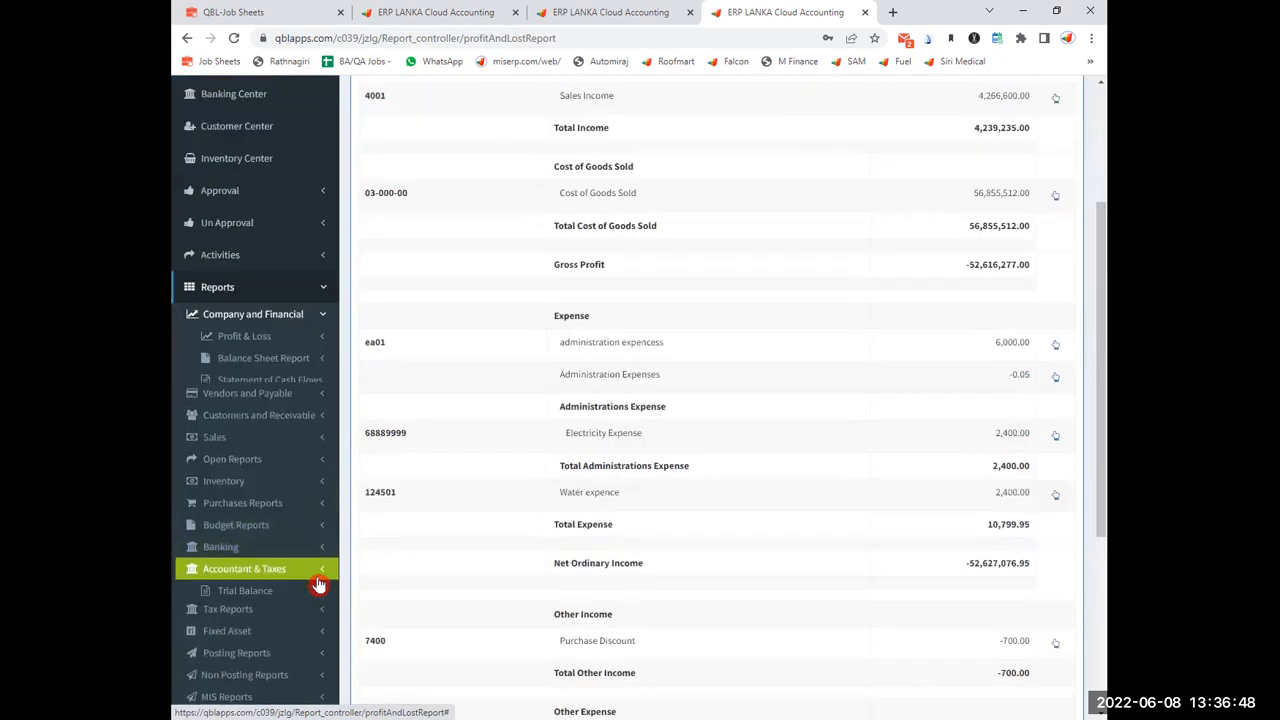
pyautogui.rightClick(255, 540)
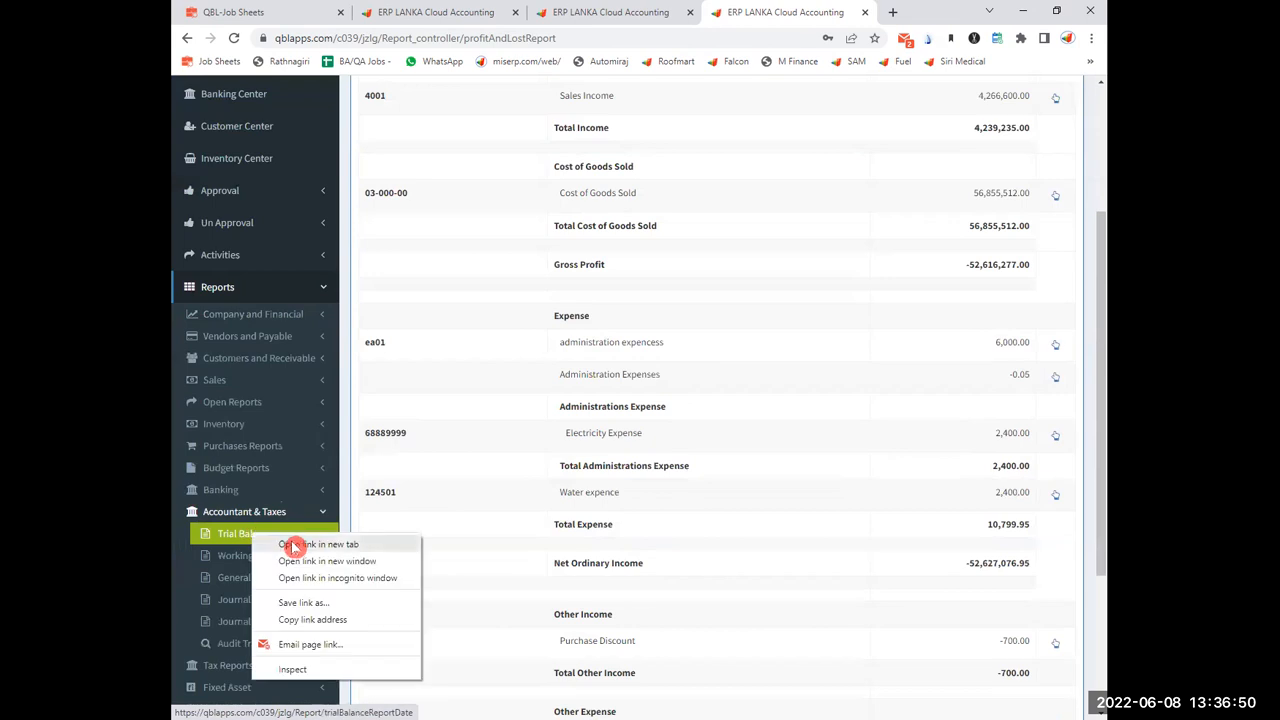
pyautogui.click(295, 547)
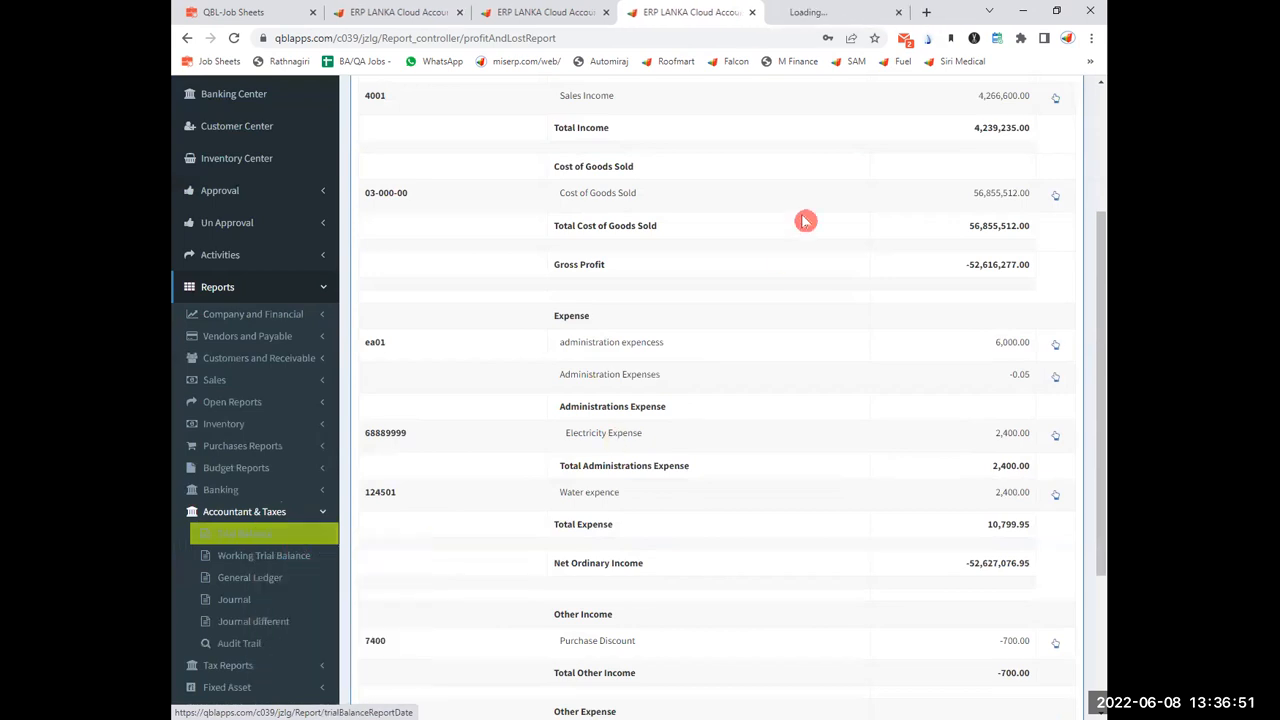
pyautogui.click(830, 12)
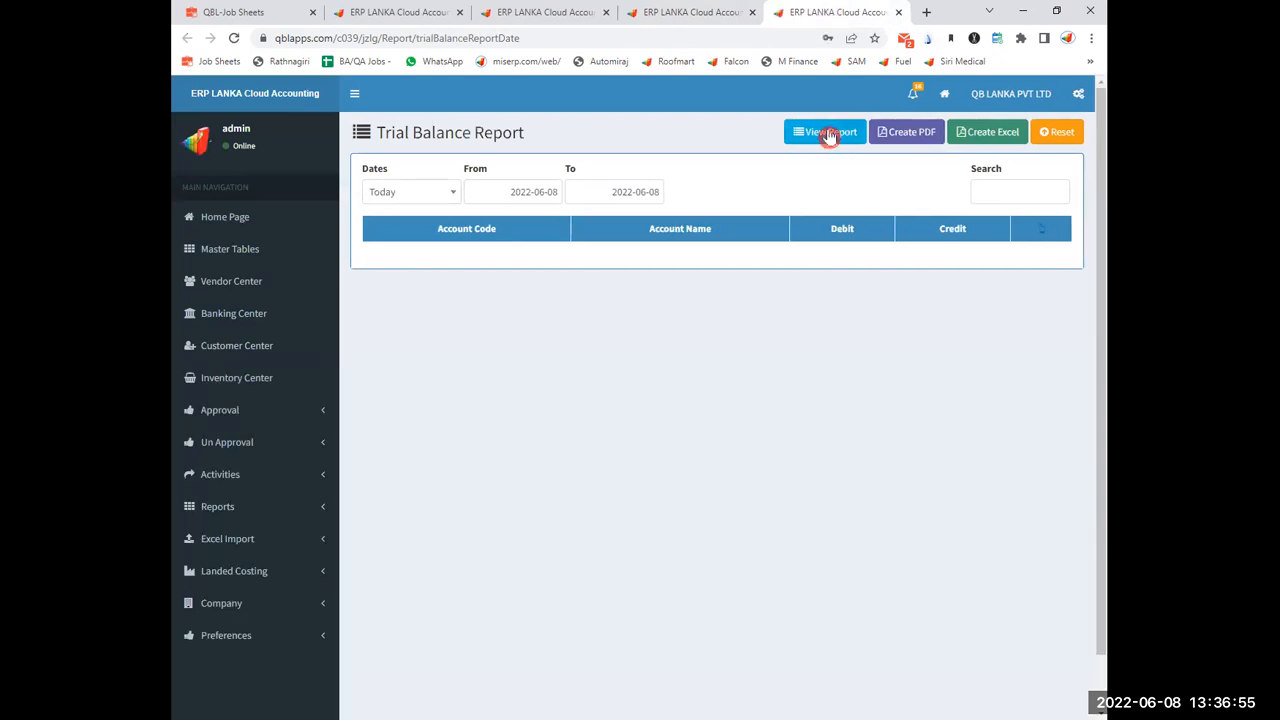
# - Run the Trial Balance report for today, 2022-06-08, and review the account balances through to the final debit and credit totals
pyautogui.click(830, 133)
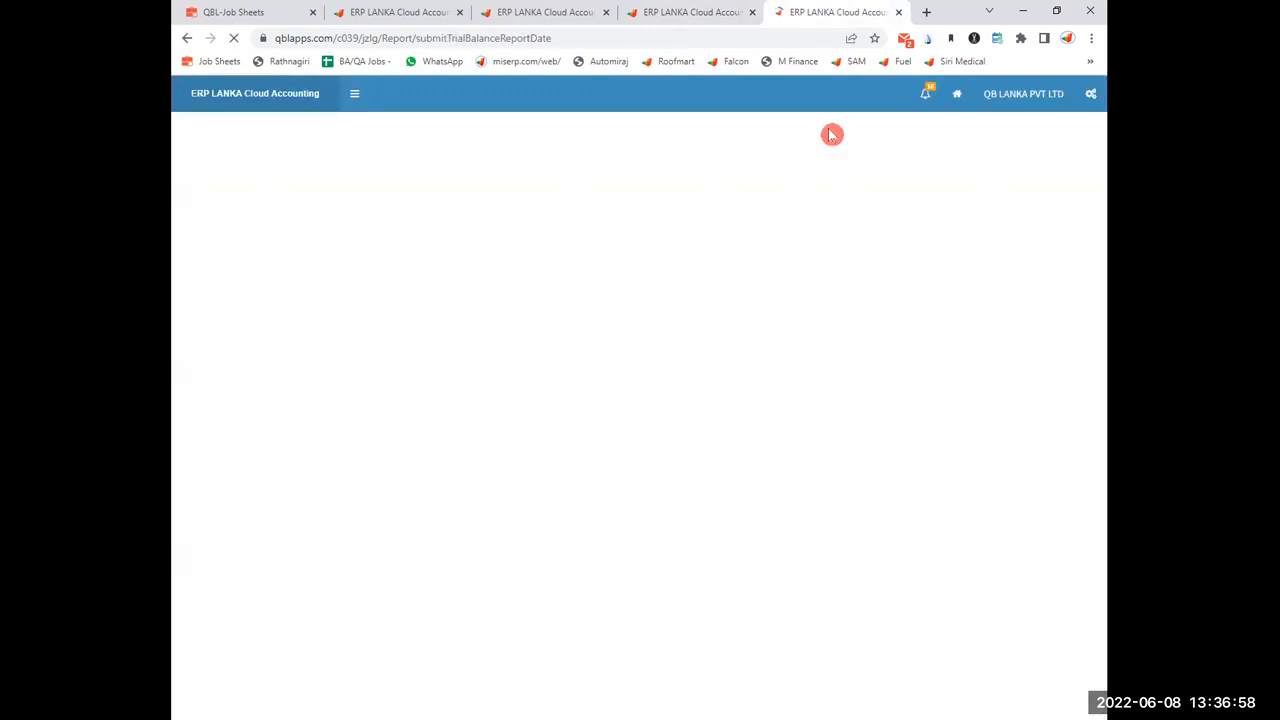
pyautogui.scroll(-3, 743, 551)
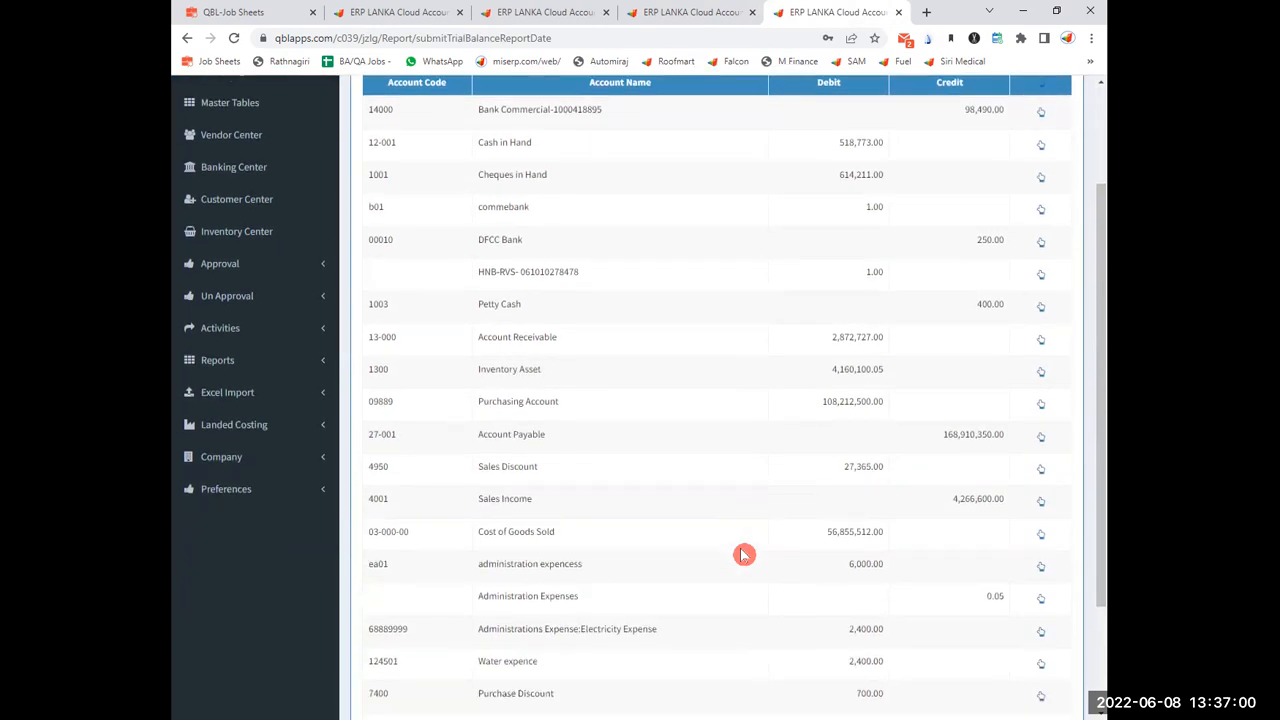
pyautogui.scroll(-1, 743, 554)
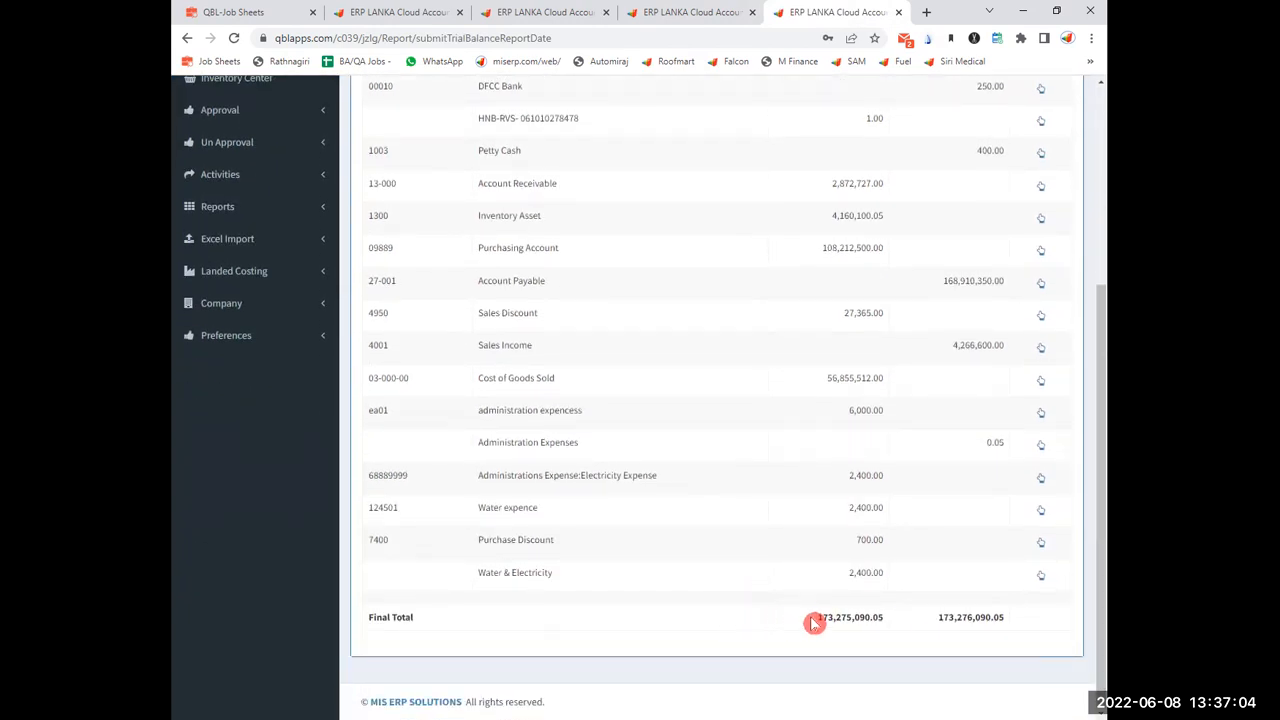
pyautogui.moveTo(783, 622); pyautogui.dragTo(1029, 643)
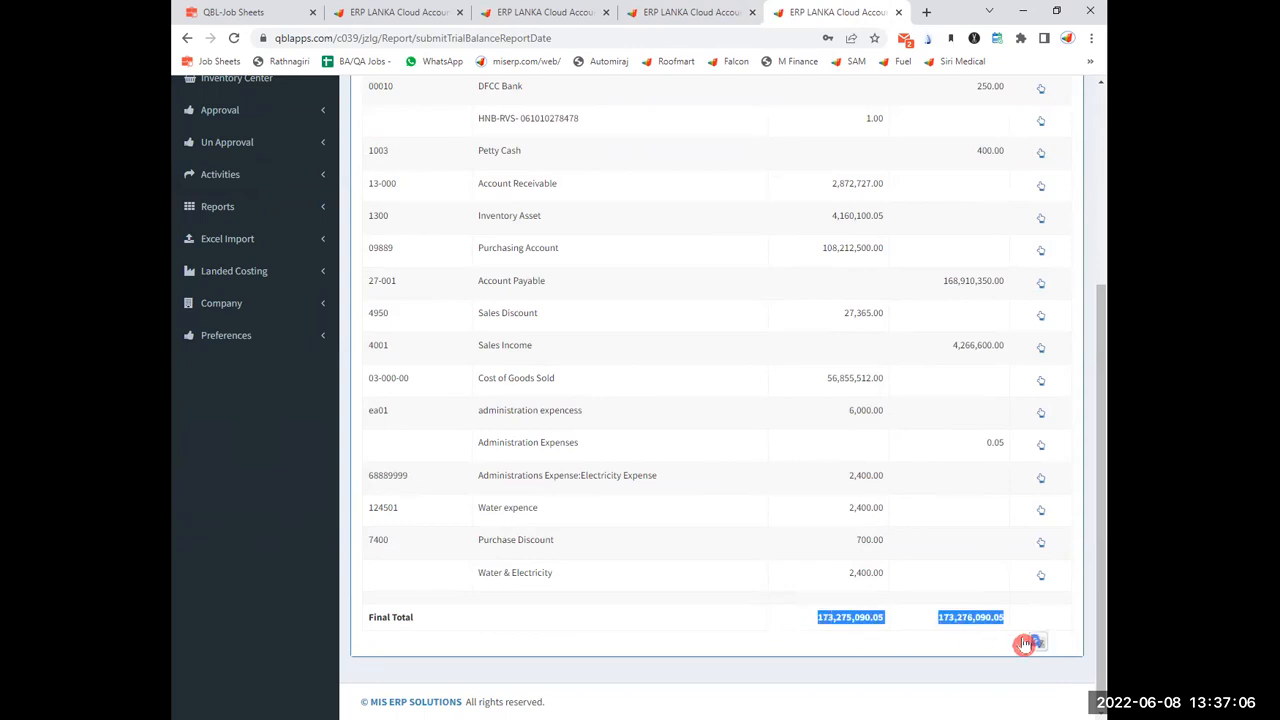
pyautogui.scroll(1, 672, 625)
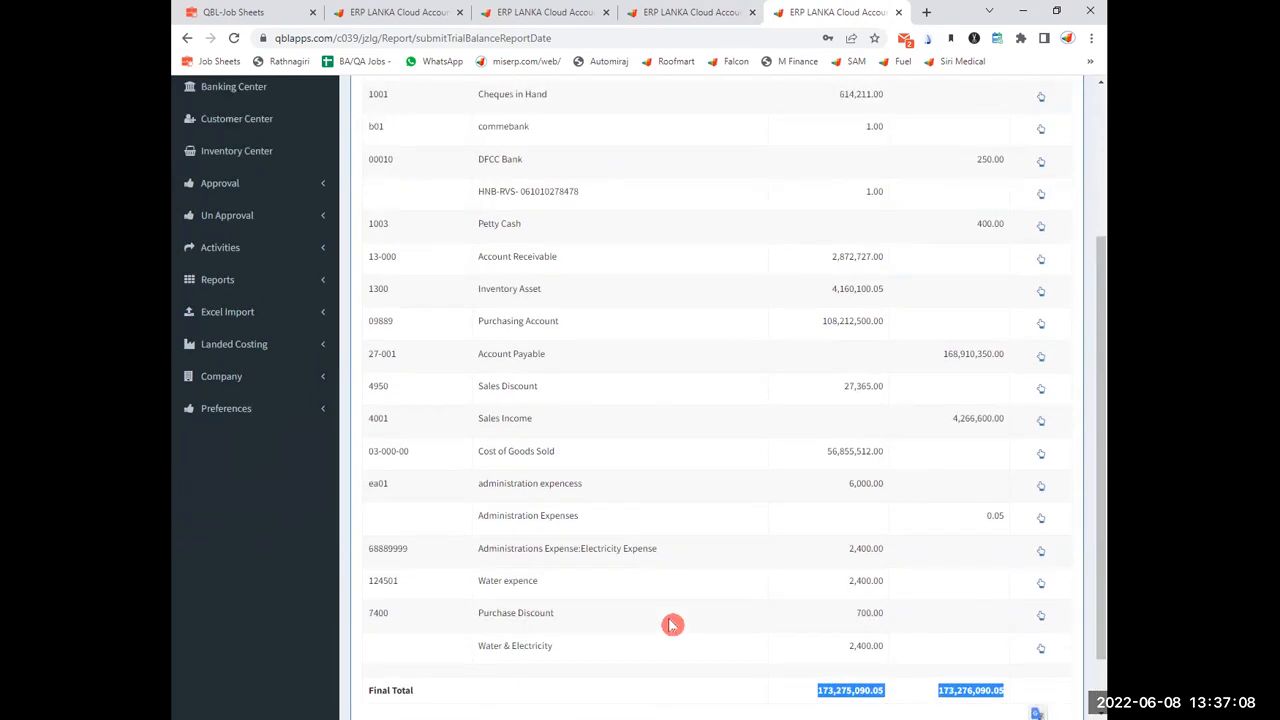
pyautogui.scroll(3, 672, 625)
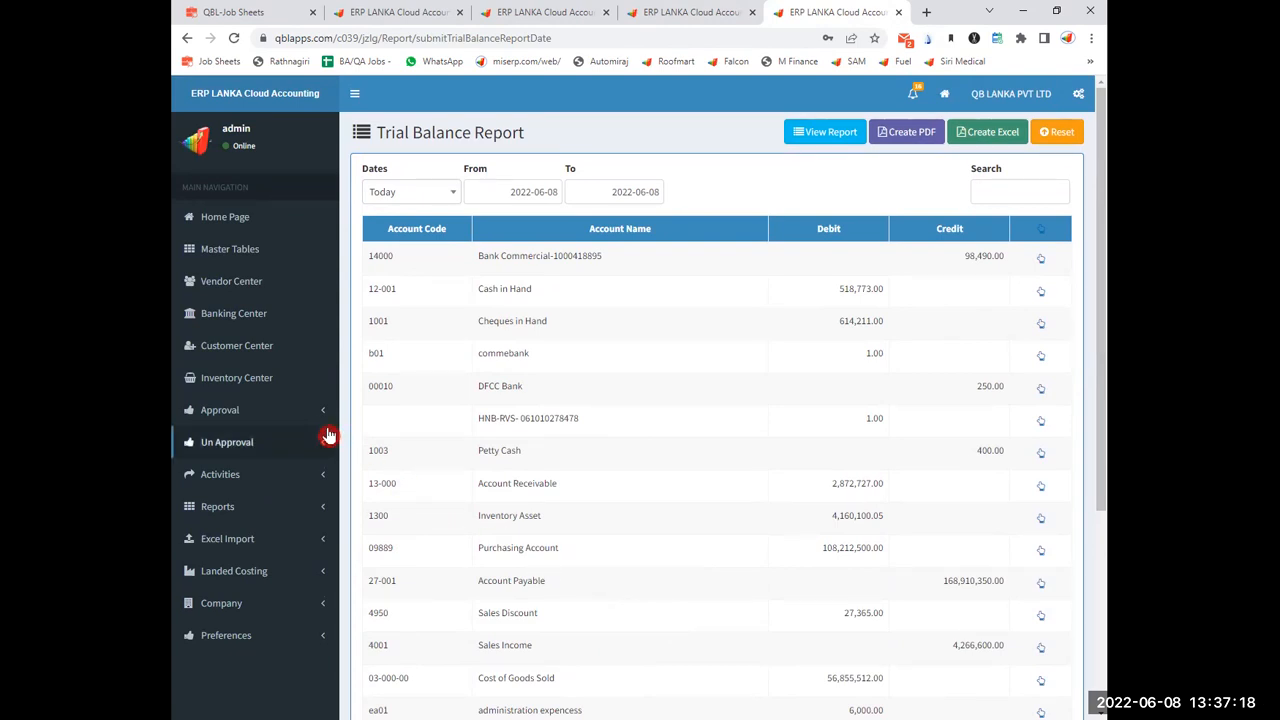
# - Review the petty cash transactions in the Banking Center and start a new Petty Cash transaction
pyautogui.click(216, 318)
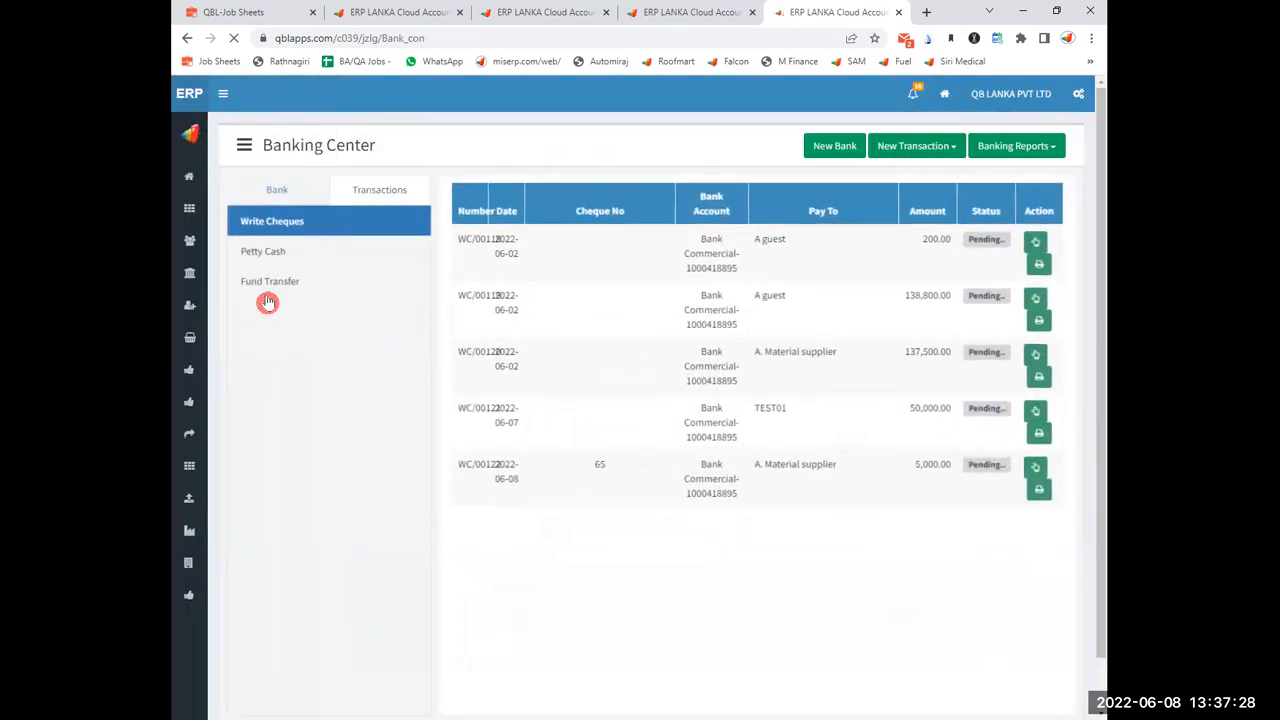
pyautogui.click(276, 262)
pyautogui.moveTo(478, 268); pyautogui.dragTo(877, 277)
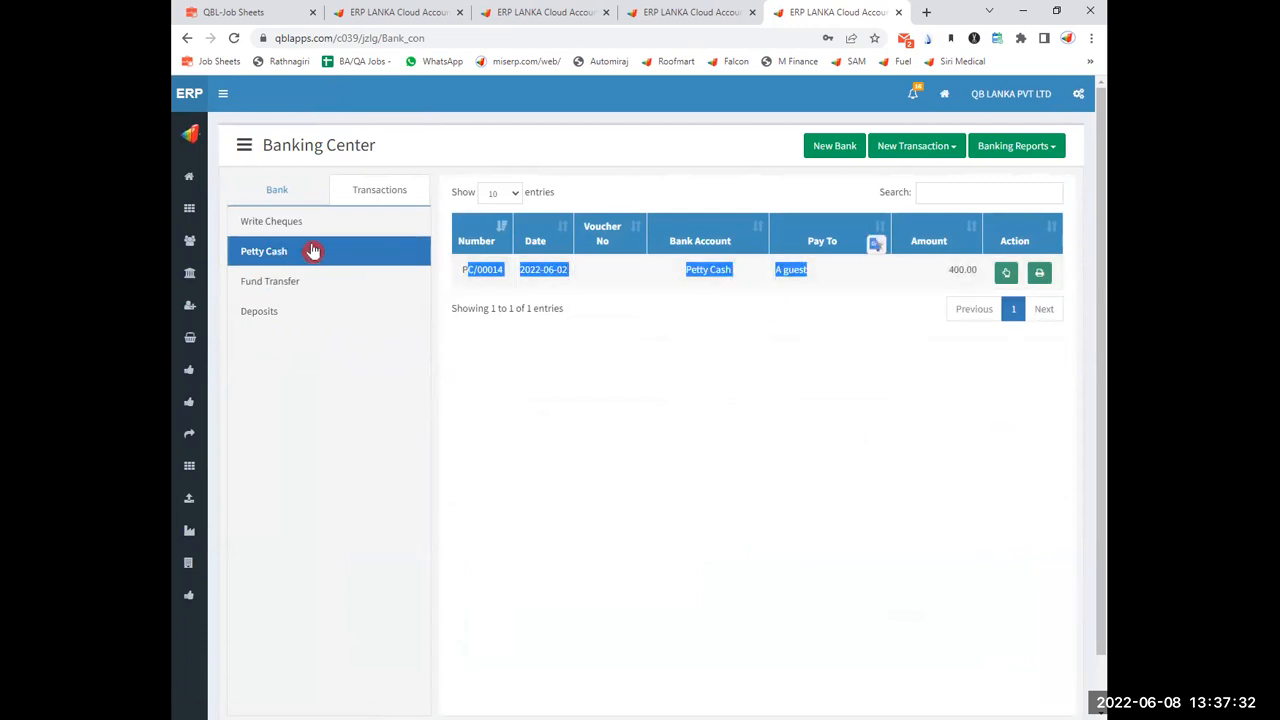
pyautogui.click(940, 146)
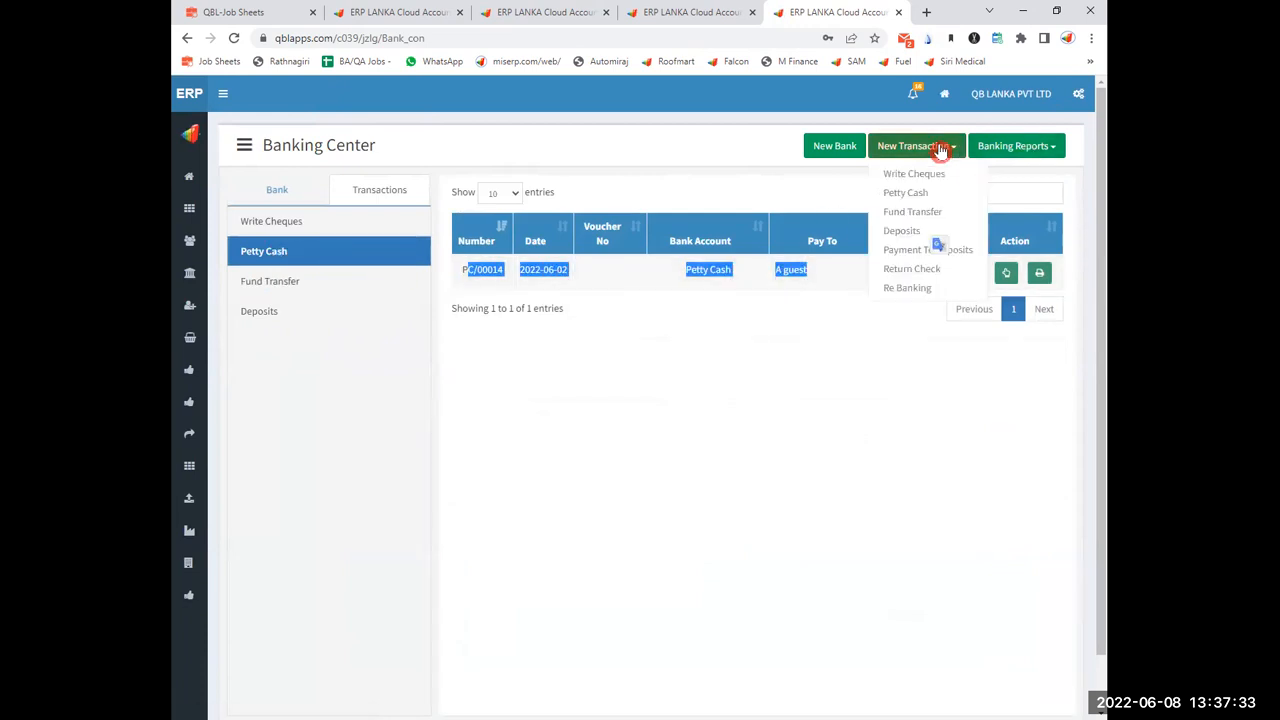
pyautogui.click(917, 192)
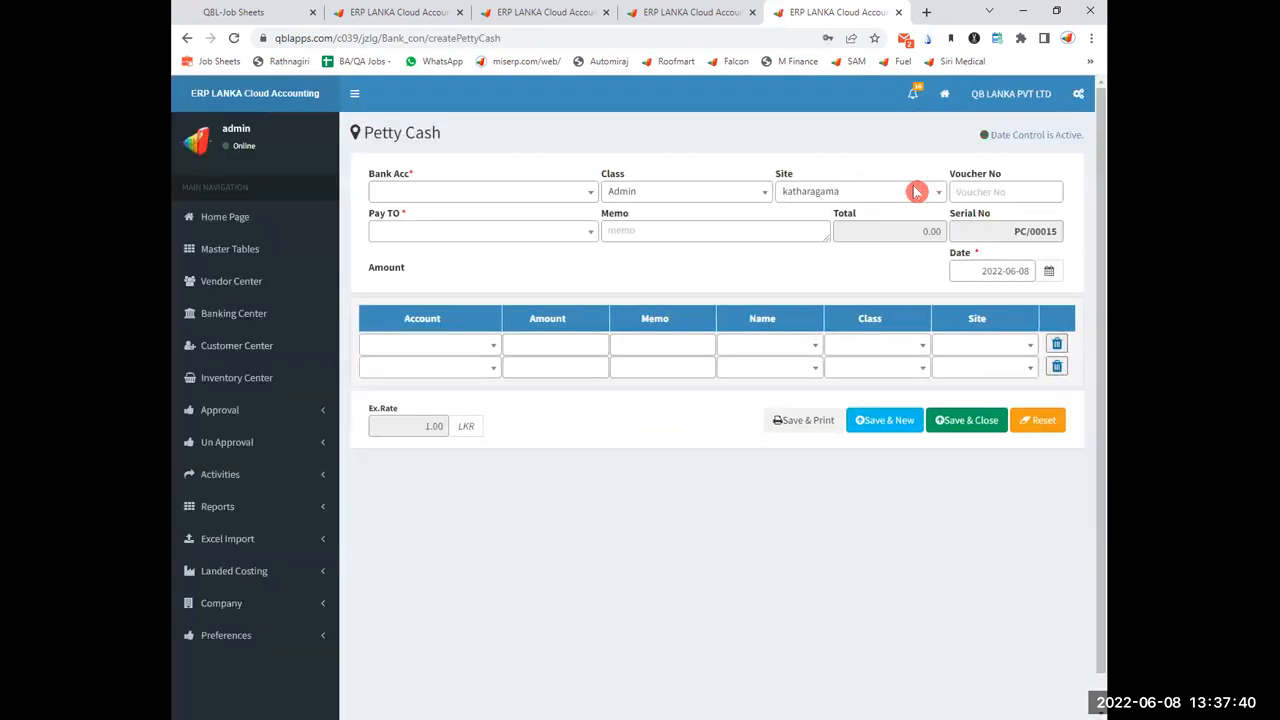
# - Set the petty cash entry's bank account to Petty Cash and its payee to A guest
pyautogui.click(588, 193)
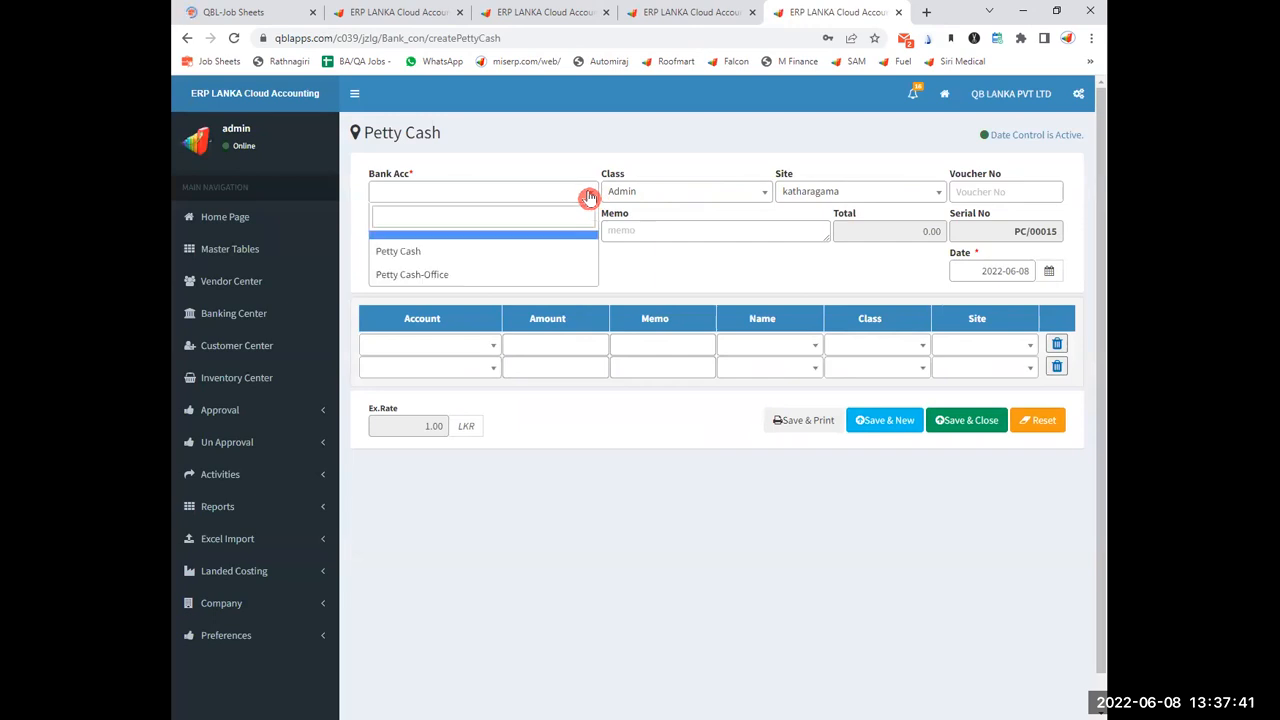
pyautogui.click(448, 260)
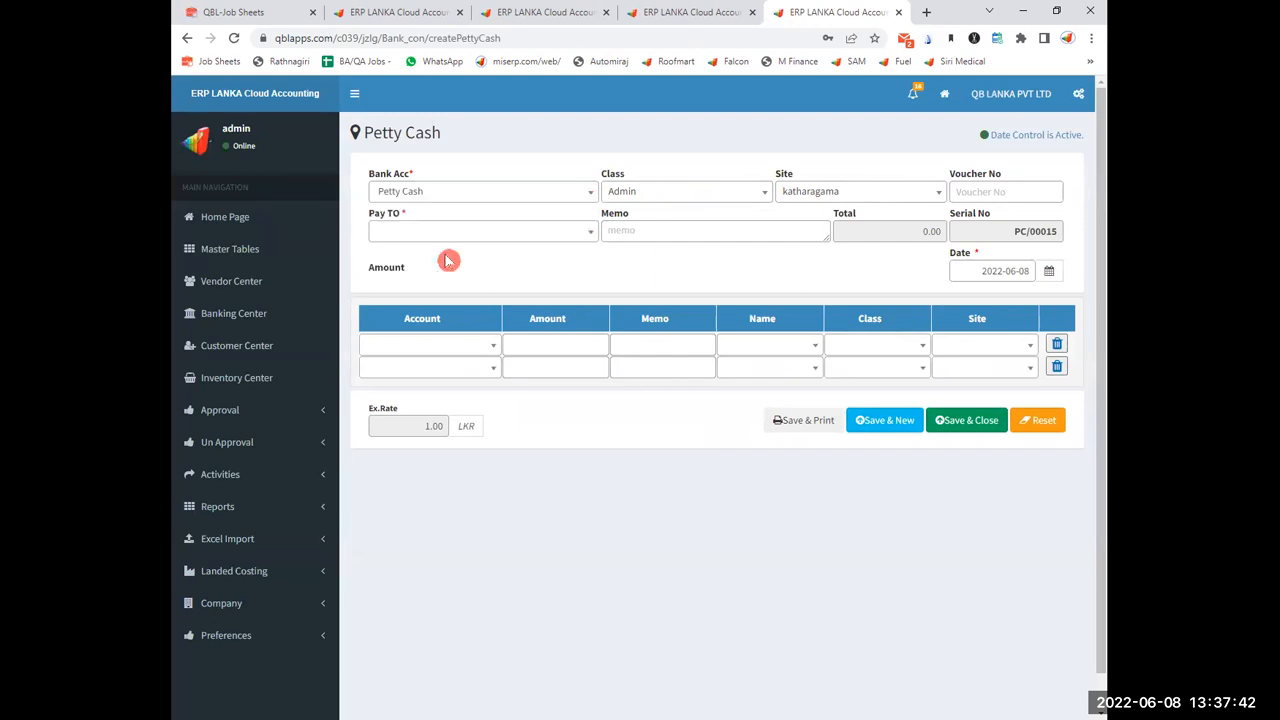
pyautogui.click(543, 235)
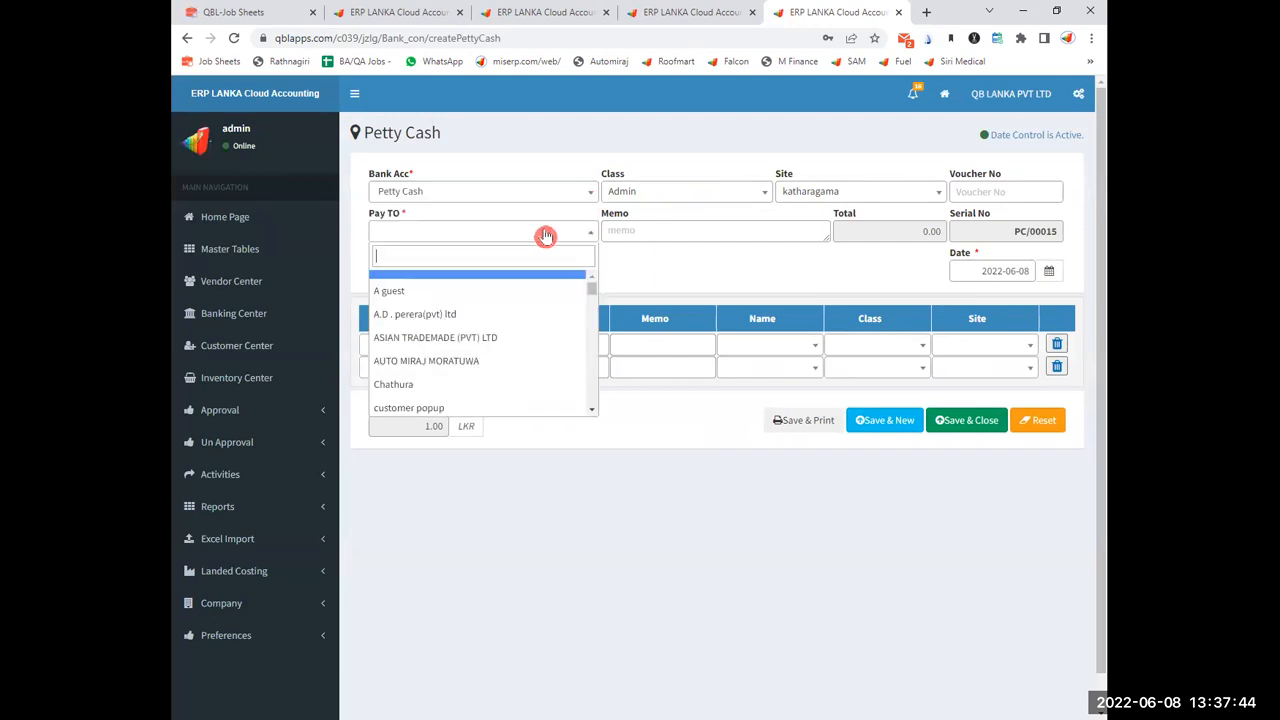
pyautogui.click(450, 290)
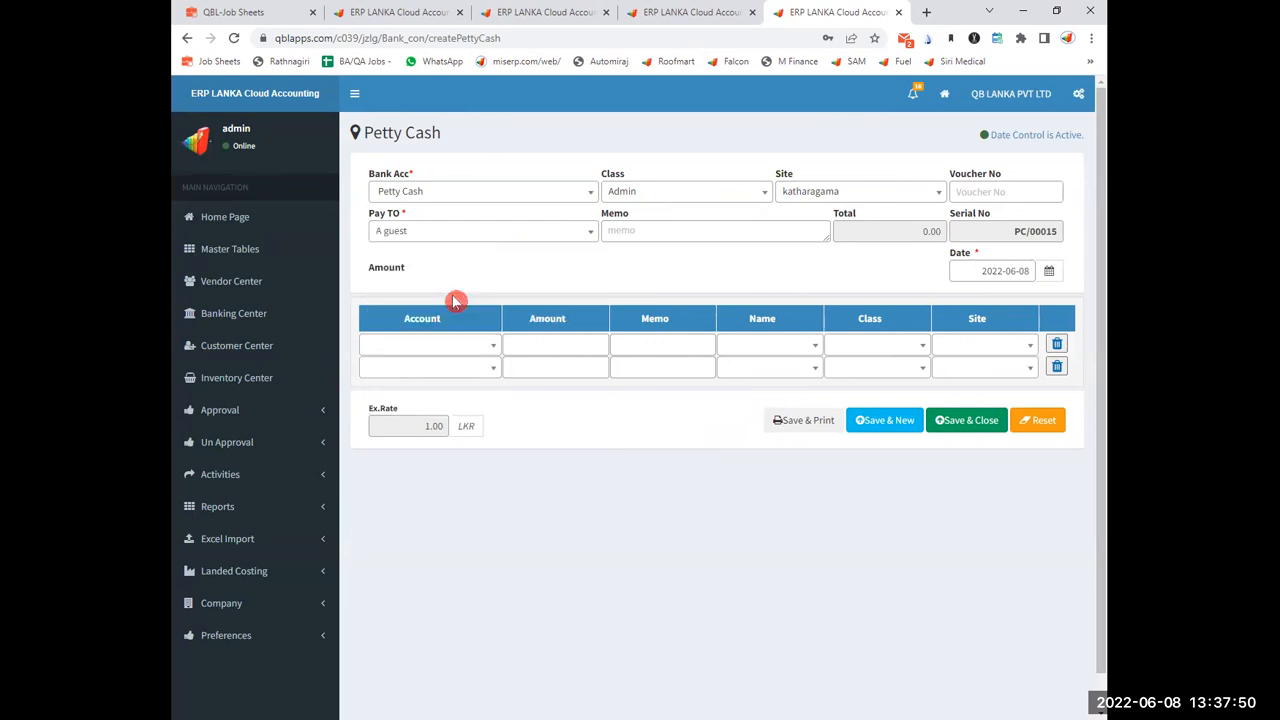
pyautogui.moveTo(988, 233); pyautogui.dragTo(1108, 238)
# - Search the accounts for "ad" on the first petty cash line and enter an amount of 1,000
pyautogui.click(440, 345)
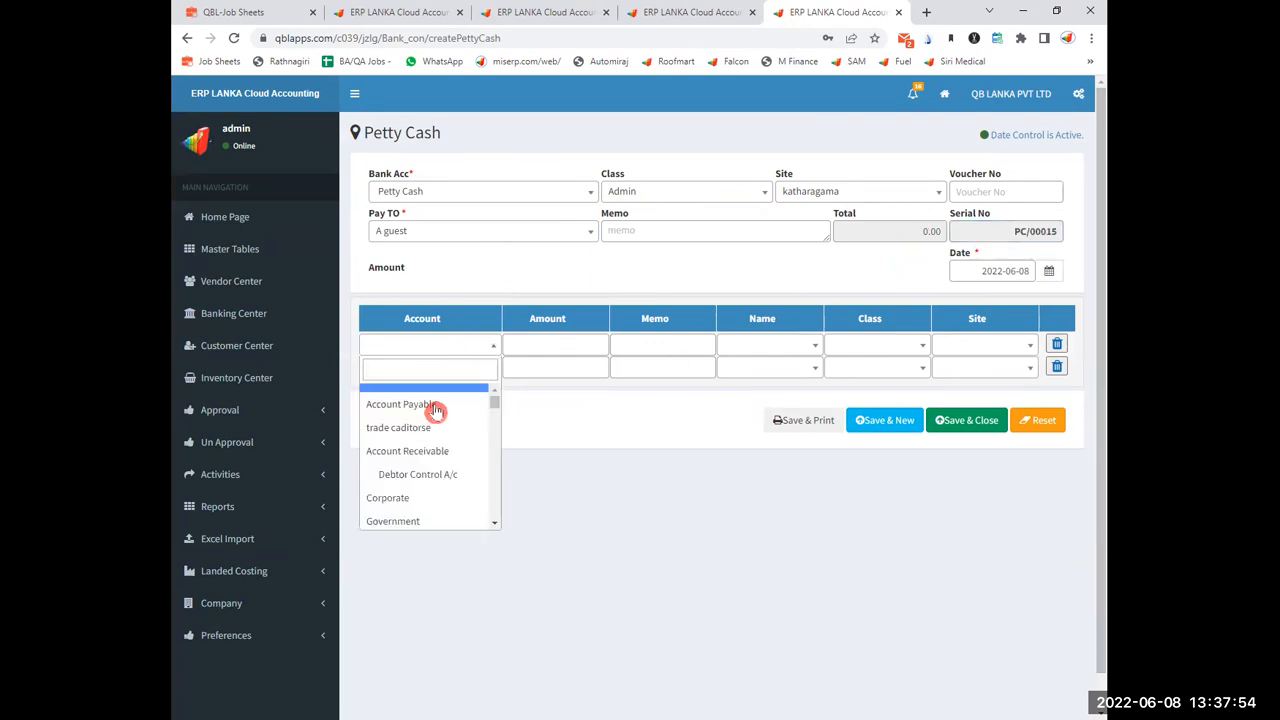
pyautogui.write('ad')
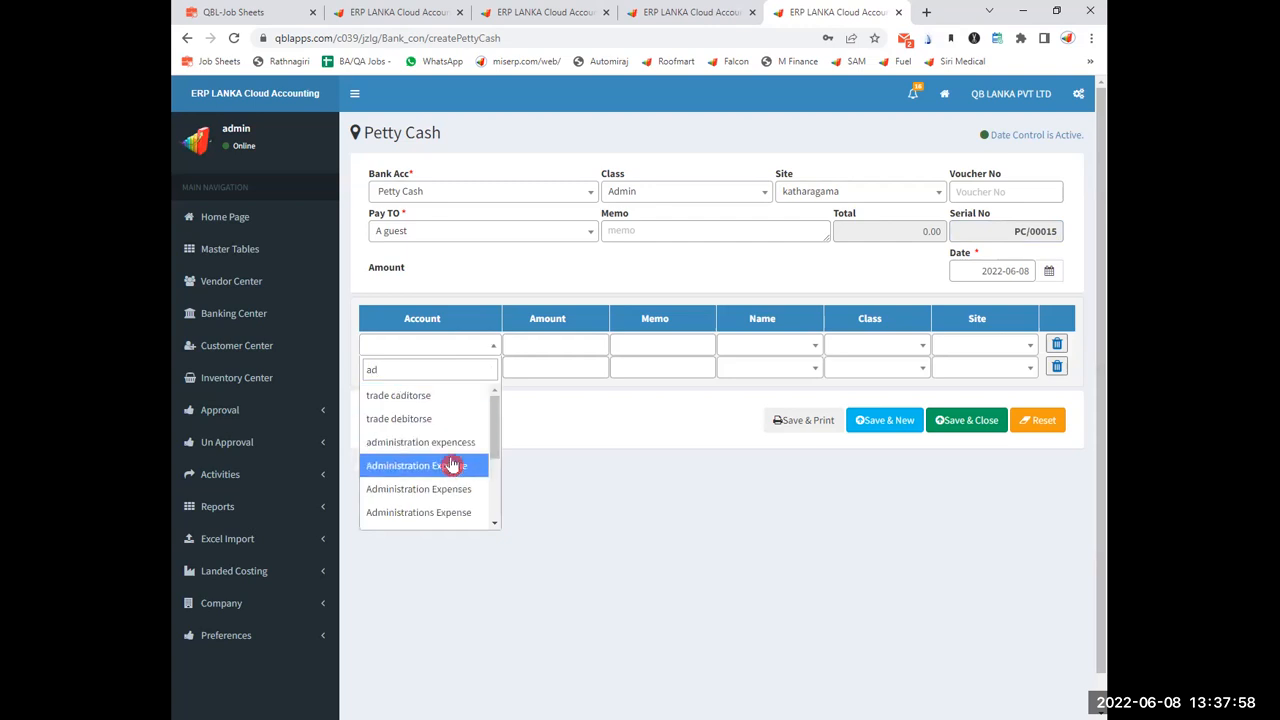
pyautogui.click(579, 437)
pyautogui.click(574, 344)
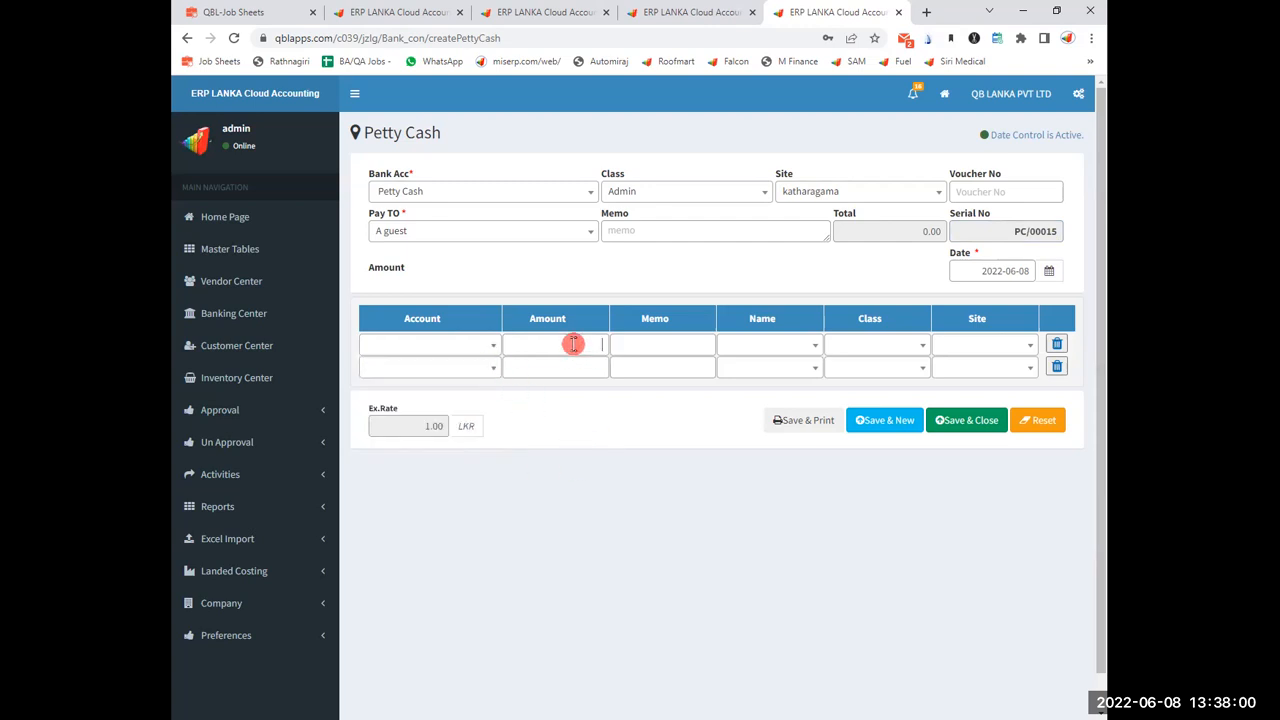
pyautogui.write('1000')
pyautogui.click(610, 470)
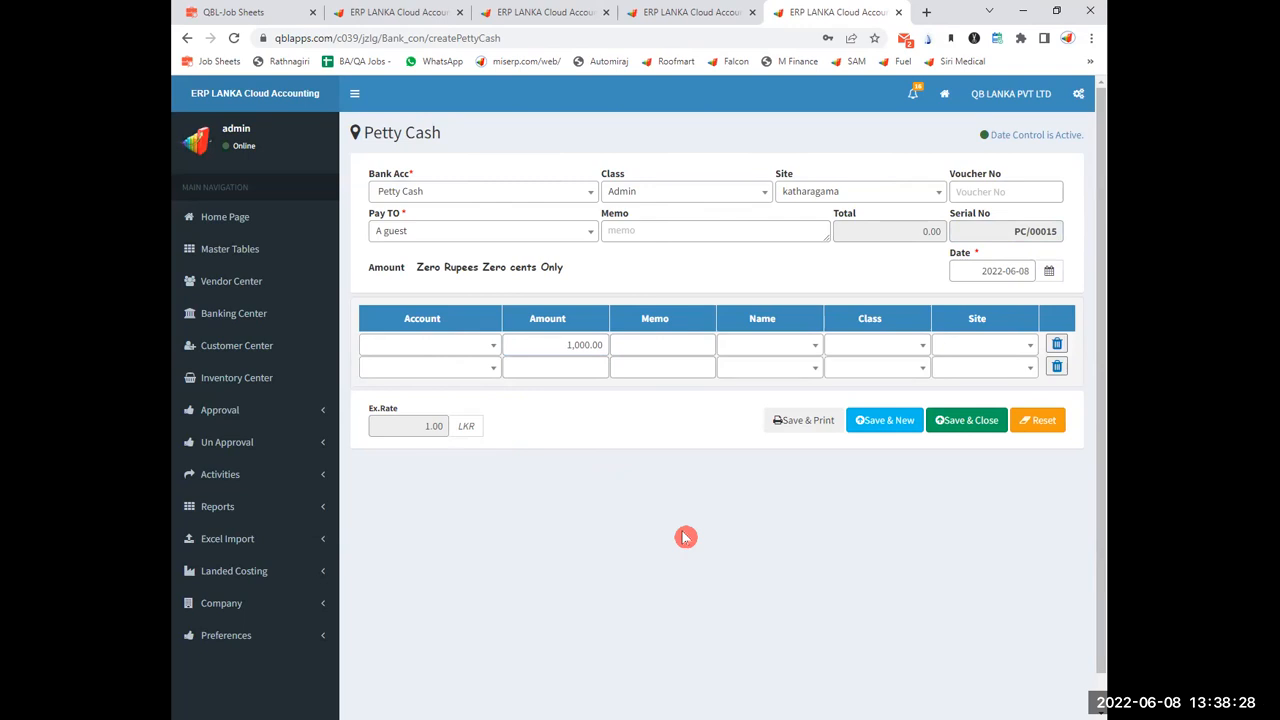
# - Review the existing bills in the Vendor Center and start a new Bill transaction
pyautogui.click(213, 289)
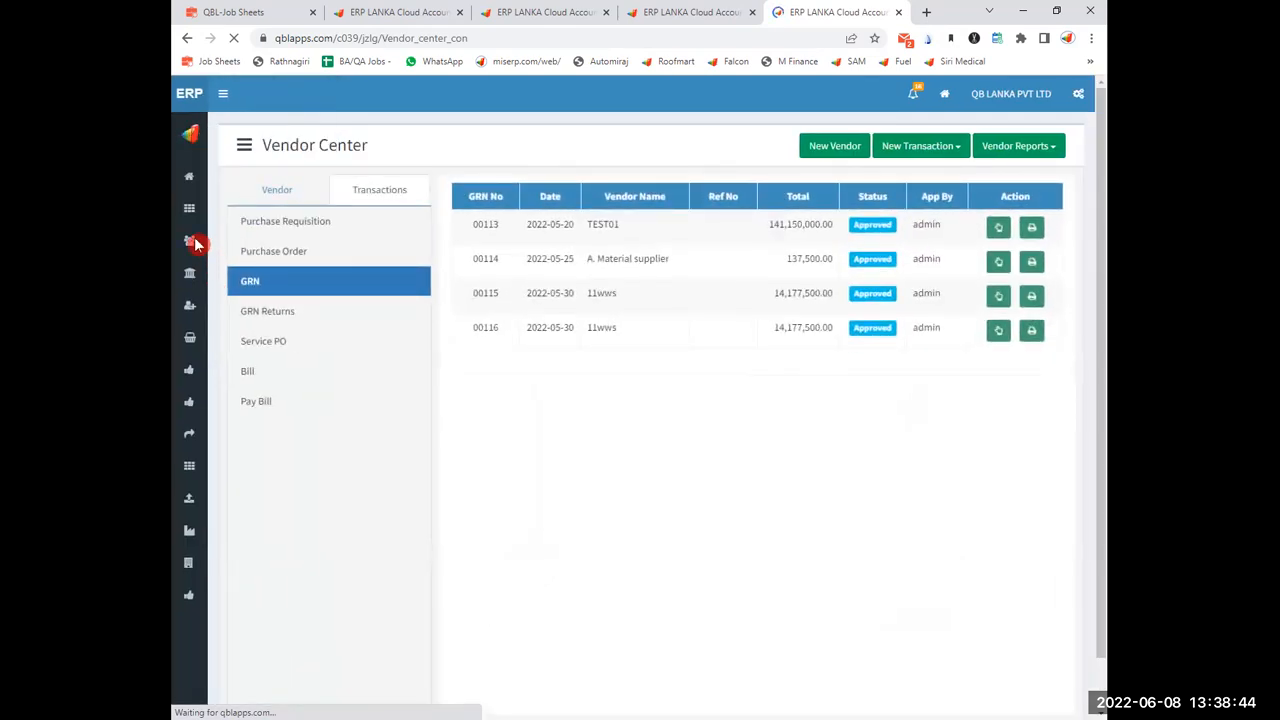
pyautogui.click(342, 366)
pyautogui.click(314, 296)
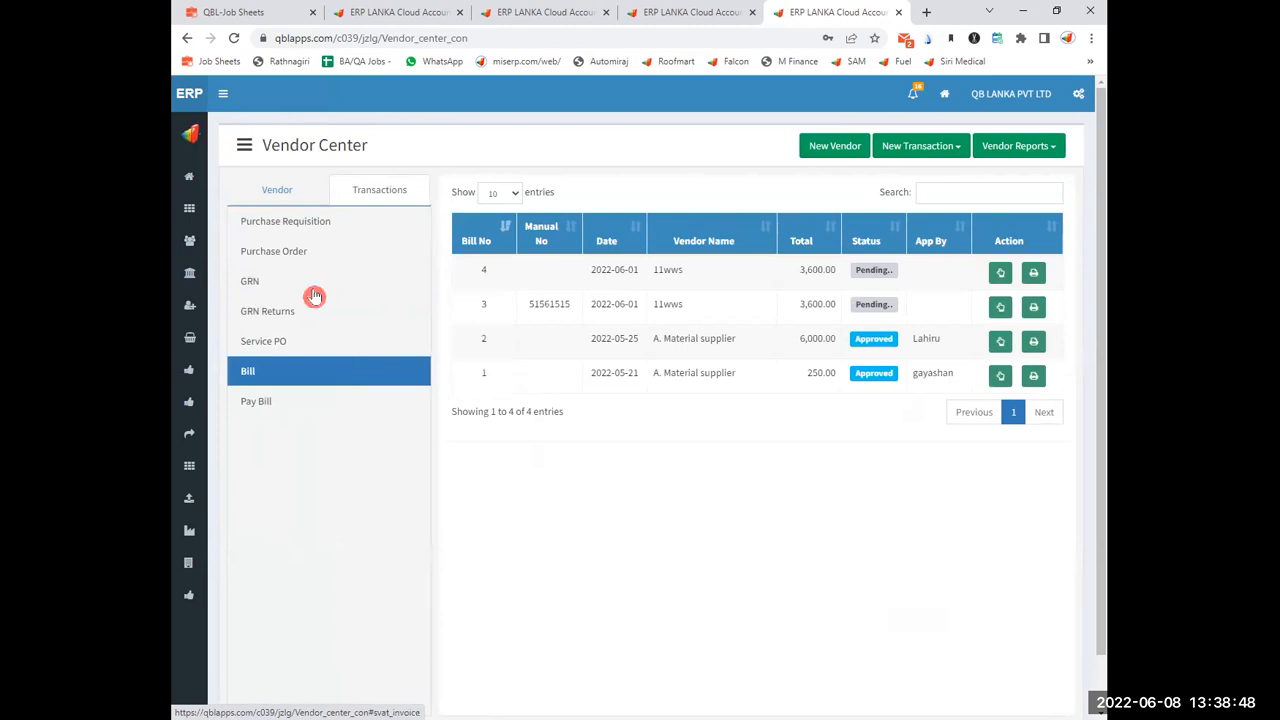
pyautogui.click(307, 370)
pyautogui.click(958, 147)
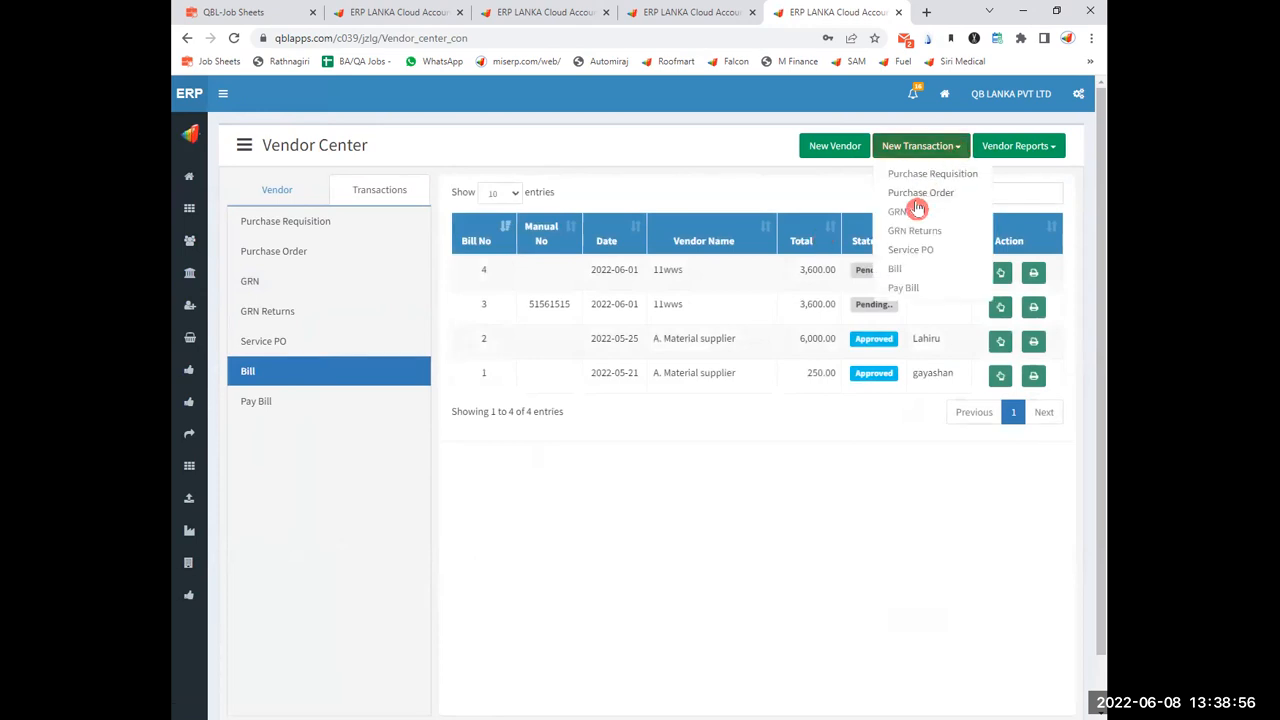
pyautogui.click(909, 270)
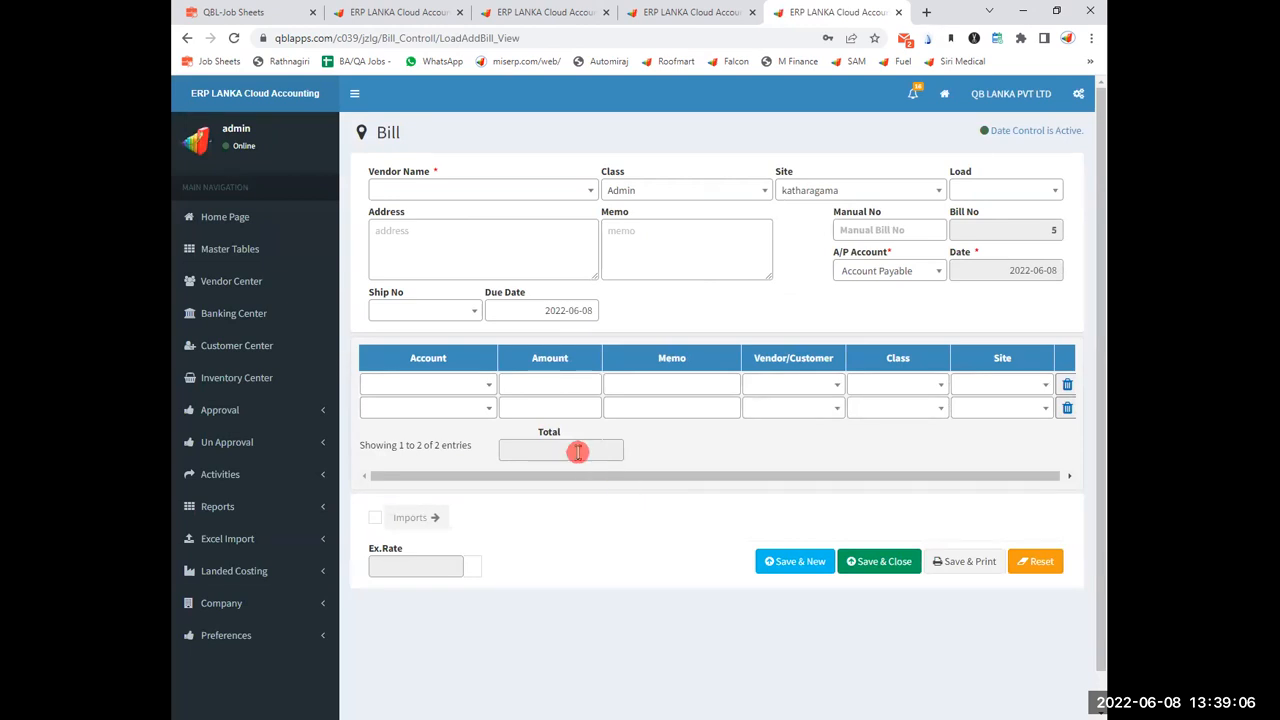
# - Select A. Material supplier as the bill's vendor and look through the accounts available for the first line
pyautogui.click(589, 198)
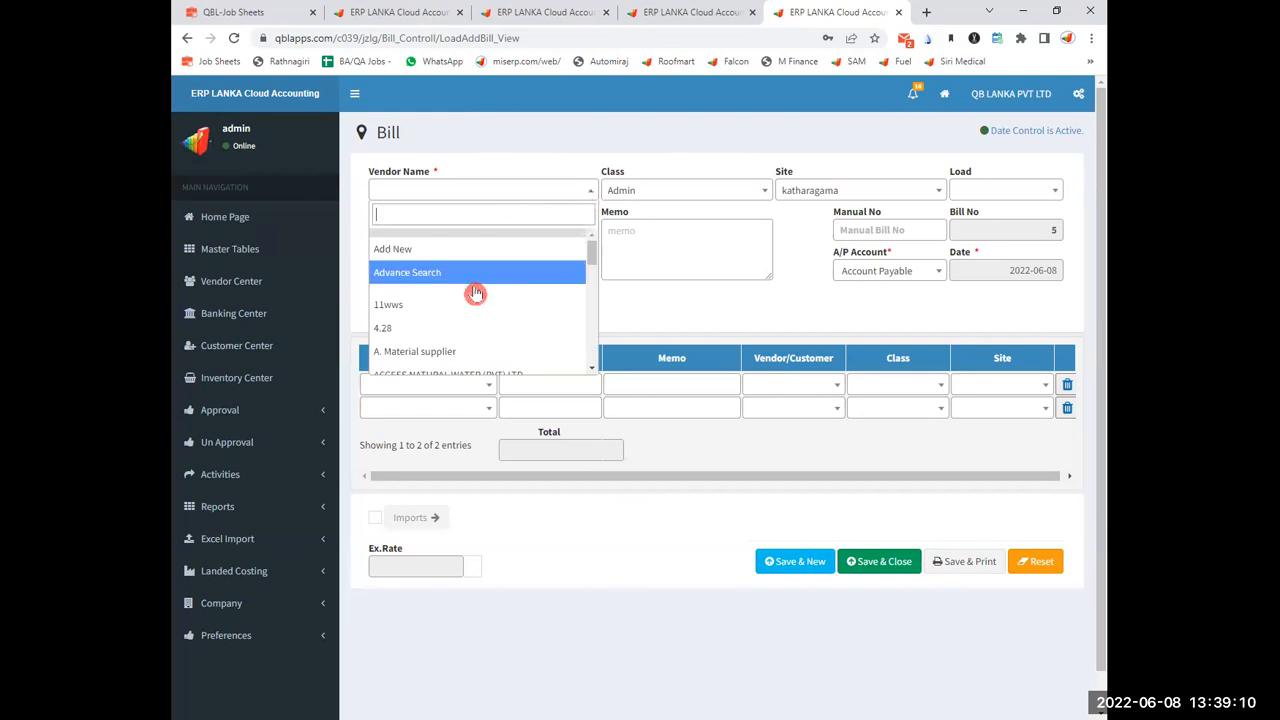
pyautogui.click(462, 353)
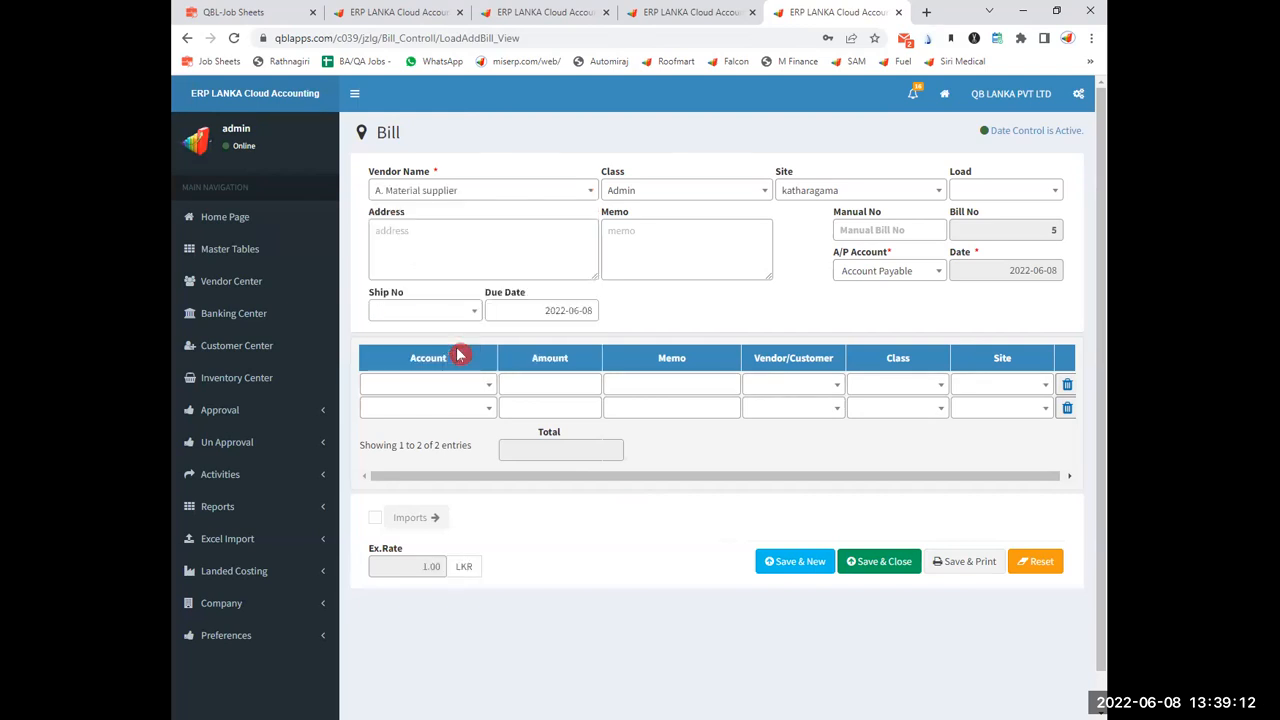
pyautogui.click(454, 387)
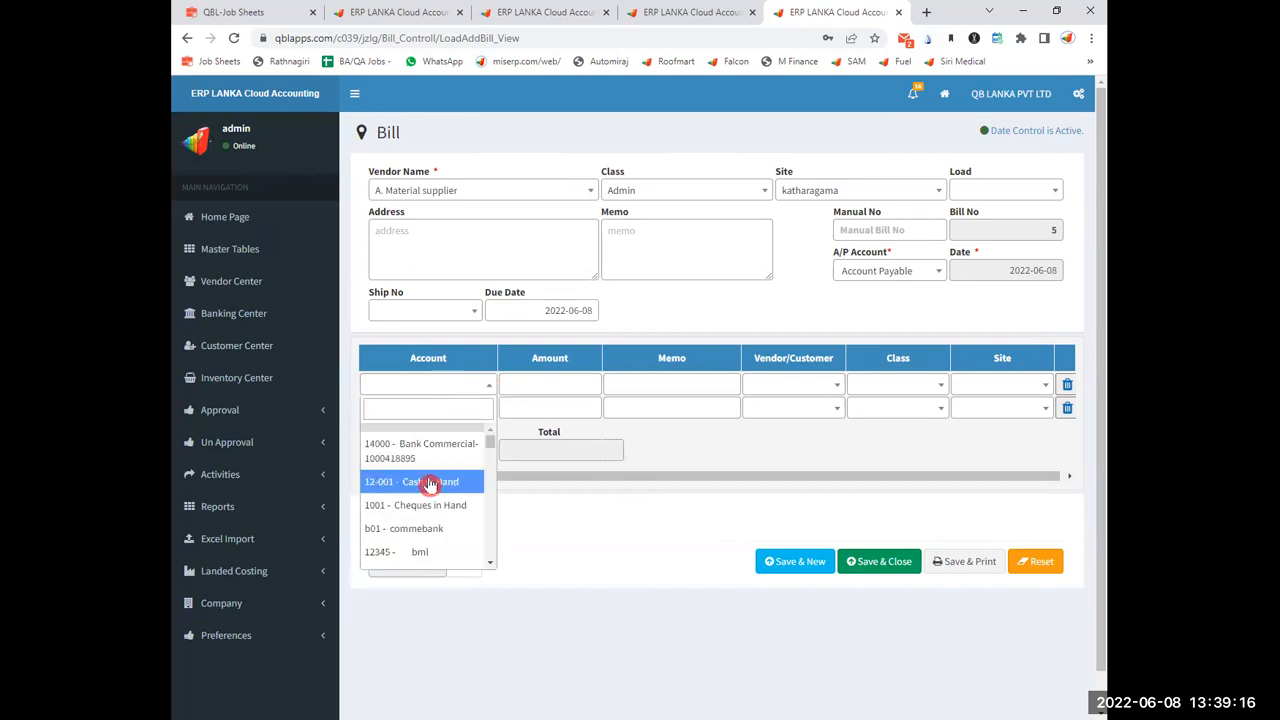
pyautogui.scroll(-1, 434, 508)
pyautogui.scroll(-2, 434, 508)
pyautogui.scroll(2, 434, 508)
pyautogui.scroll(-2, 434, 508)
pyautogui.scroll(-3, 434, 508)
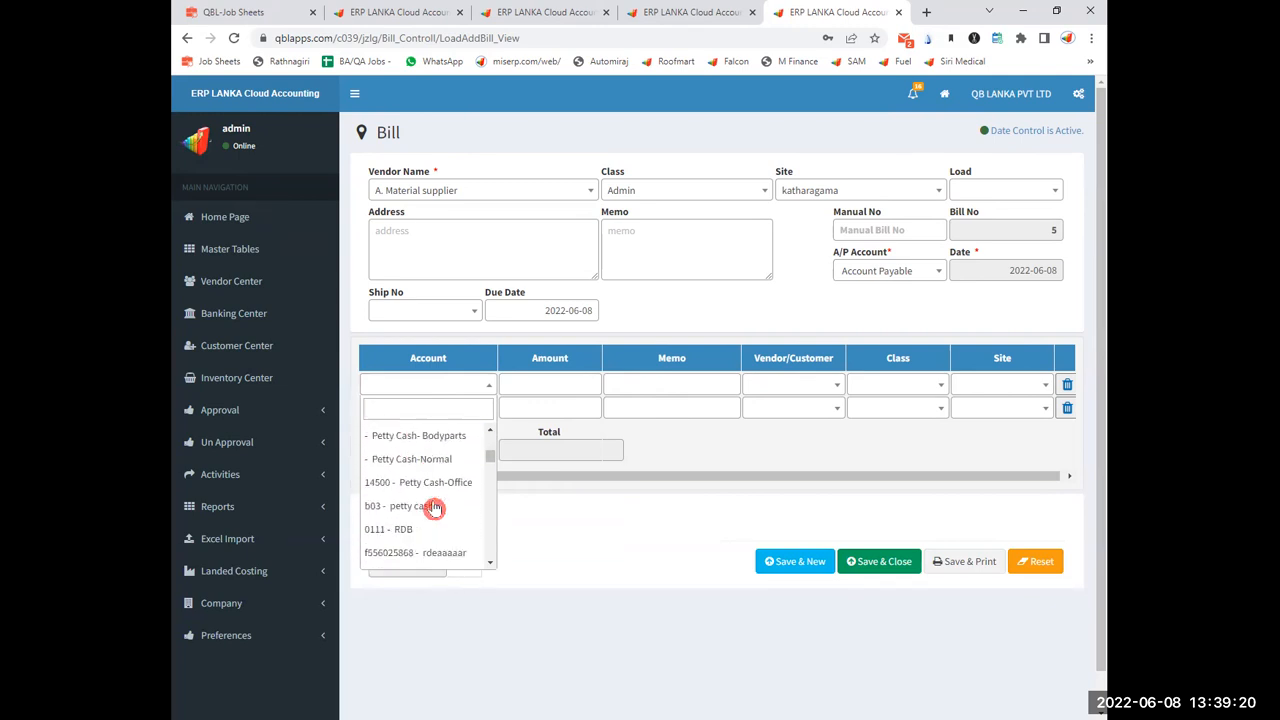
pyautogui.scroll(2, 434, 508)
pyautogui.scroll(3, 434, 508)
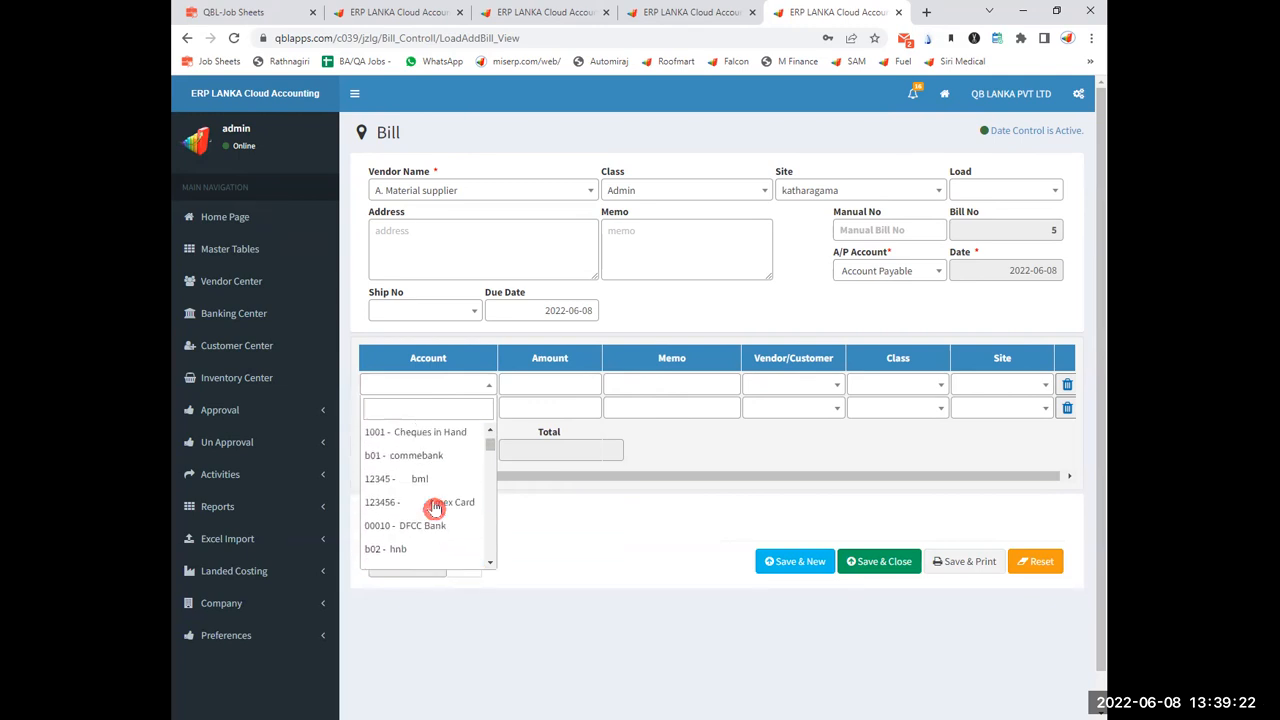
pyautogui.click(557, 387)
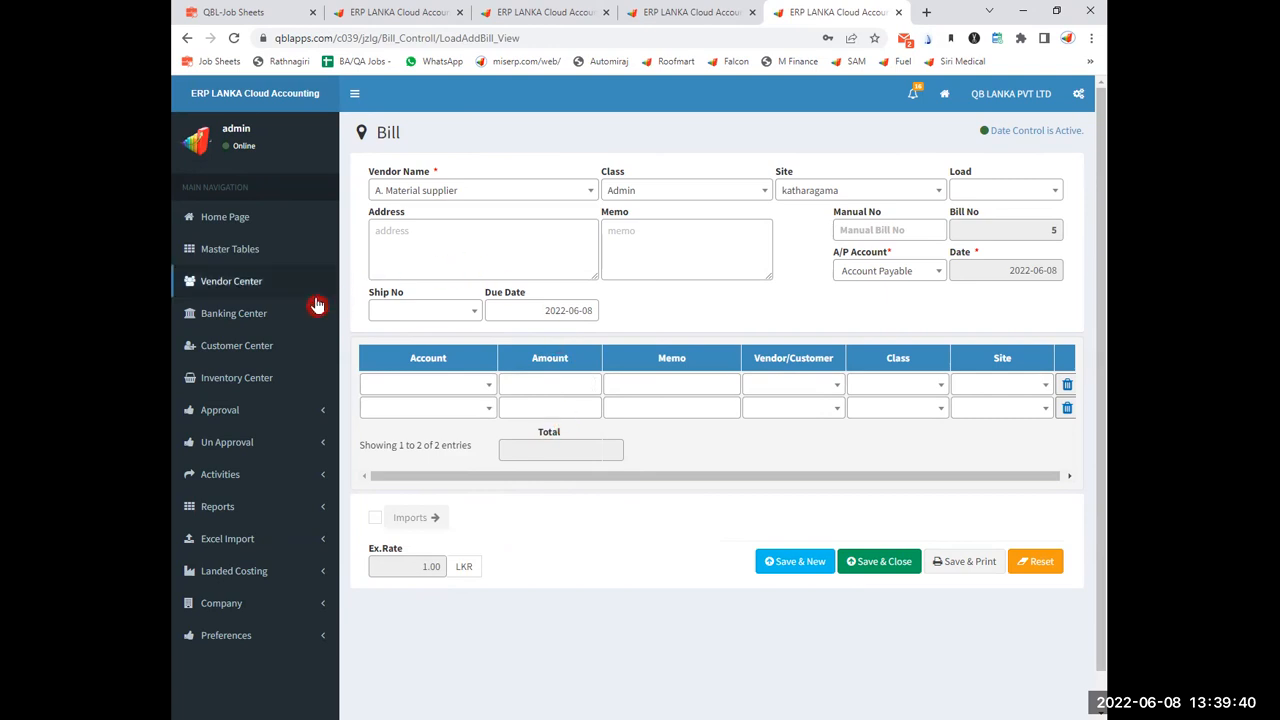
# - Return to the bills in the Vendor Center and start a new Pay Bill transaction
pyautogui.click(231, 292)
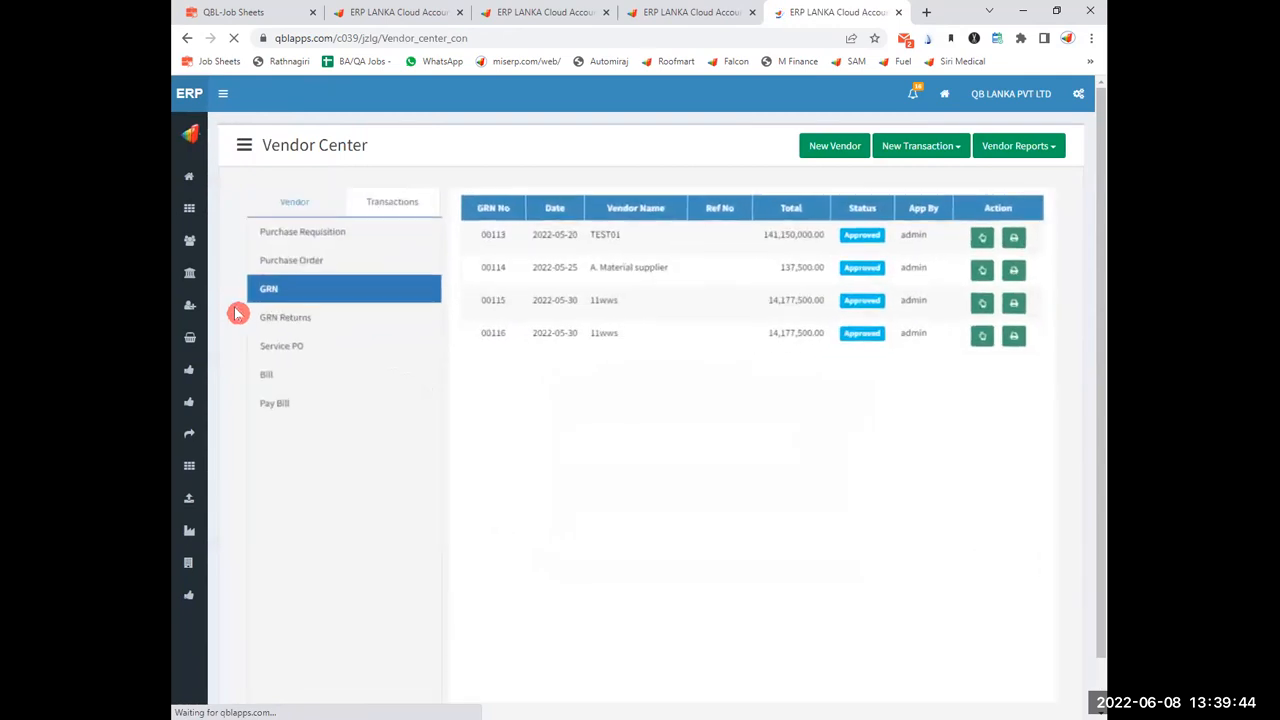
pyautogui.click(272, 410)
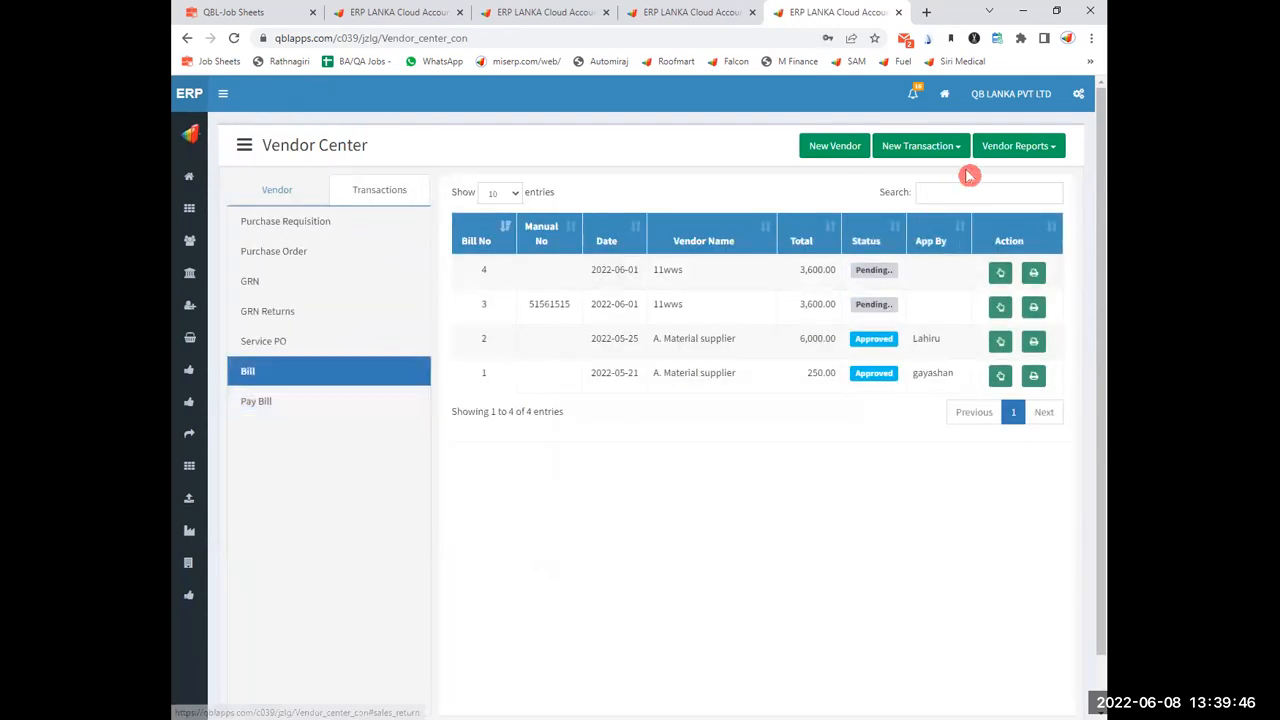
pyautogui.click(937, 148)
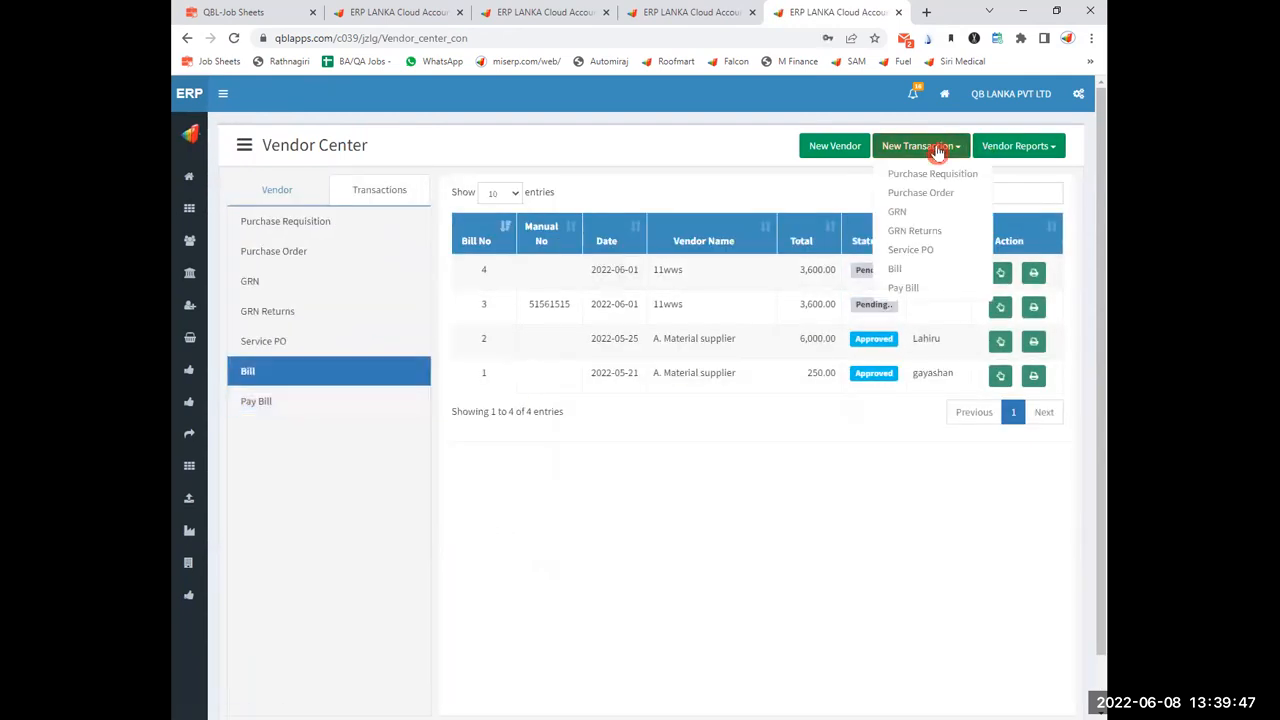
pyautogui.click(918, 287)
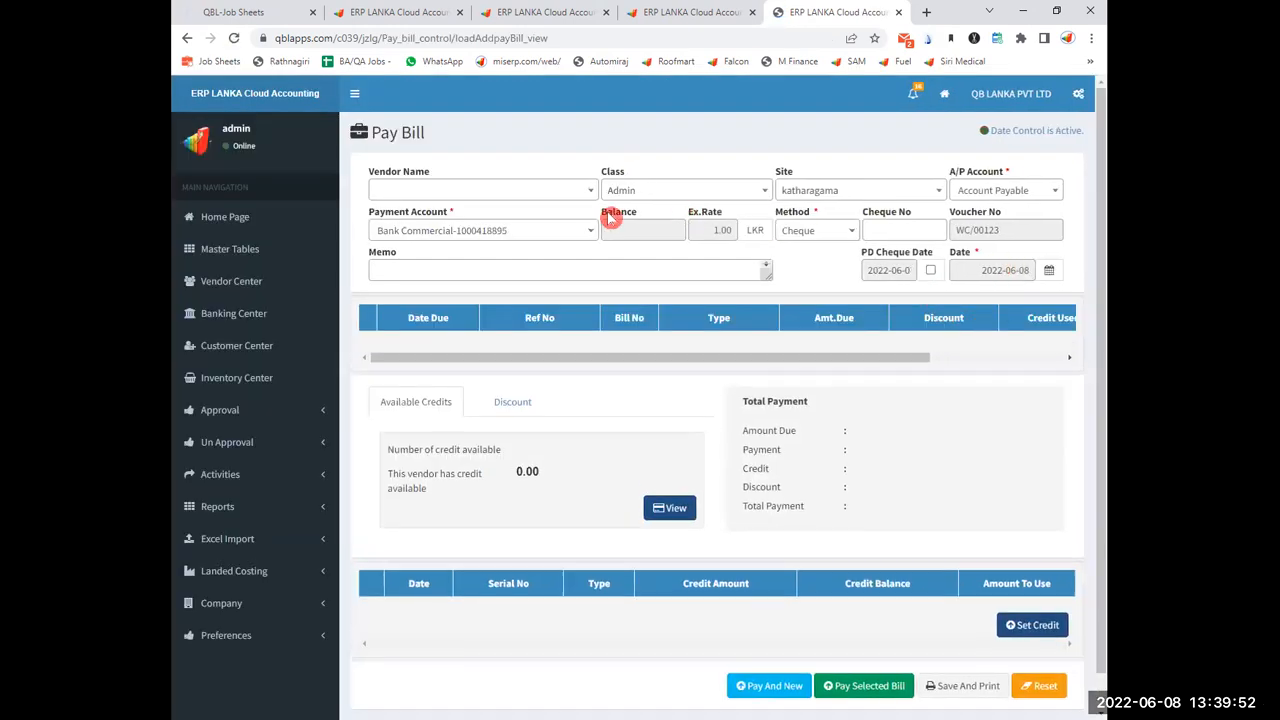
# - Select 11wws as the vendor in Pay Bill and review its outstanding GRNs and available credits
pyautogui.click(572, 189)
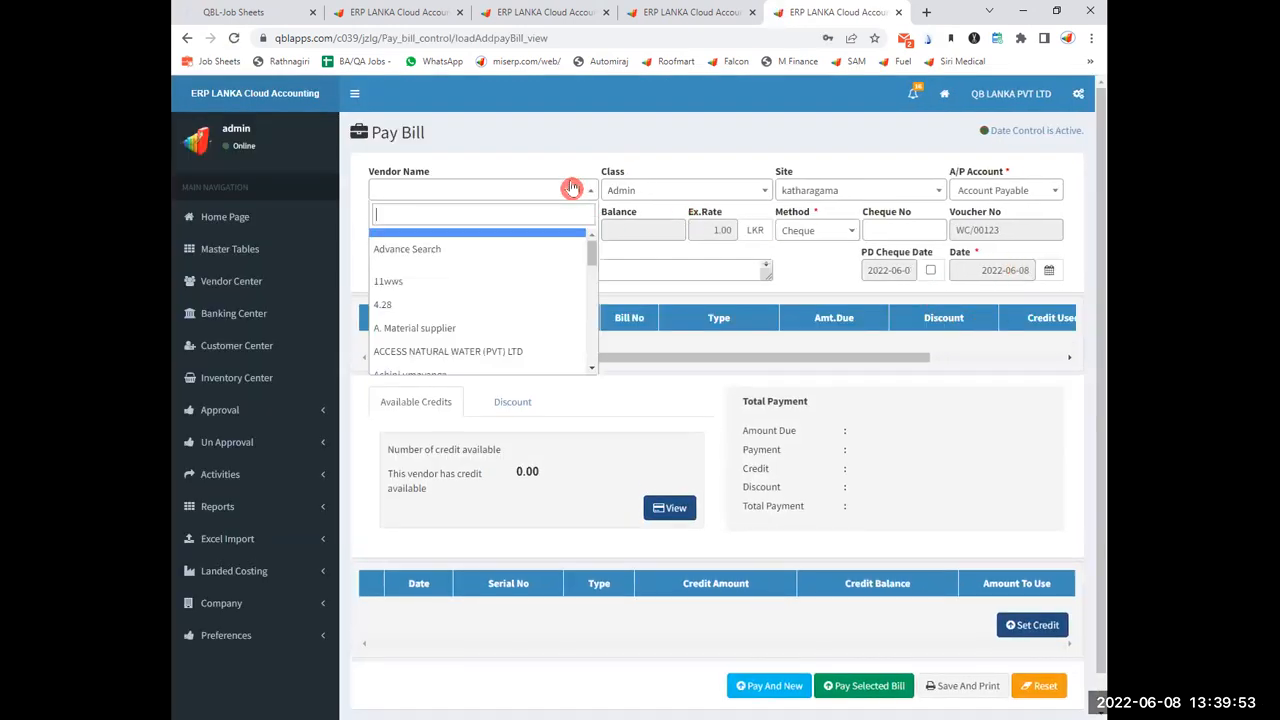
pyautogui.click(423, 293)
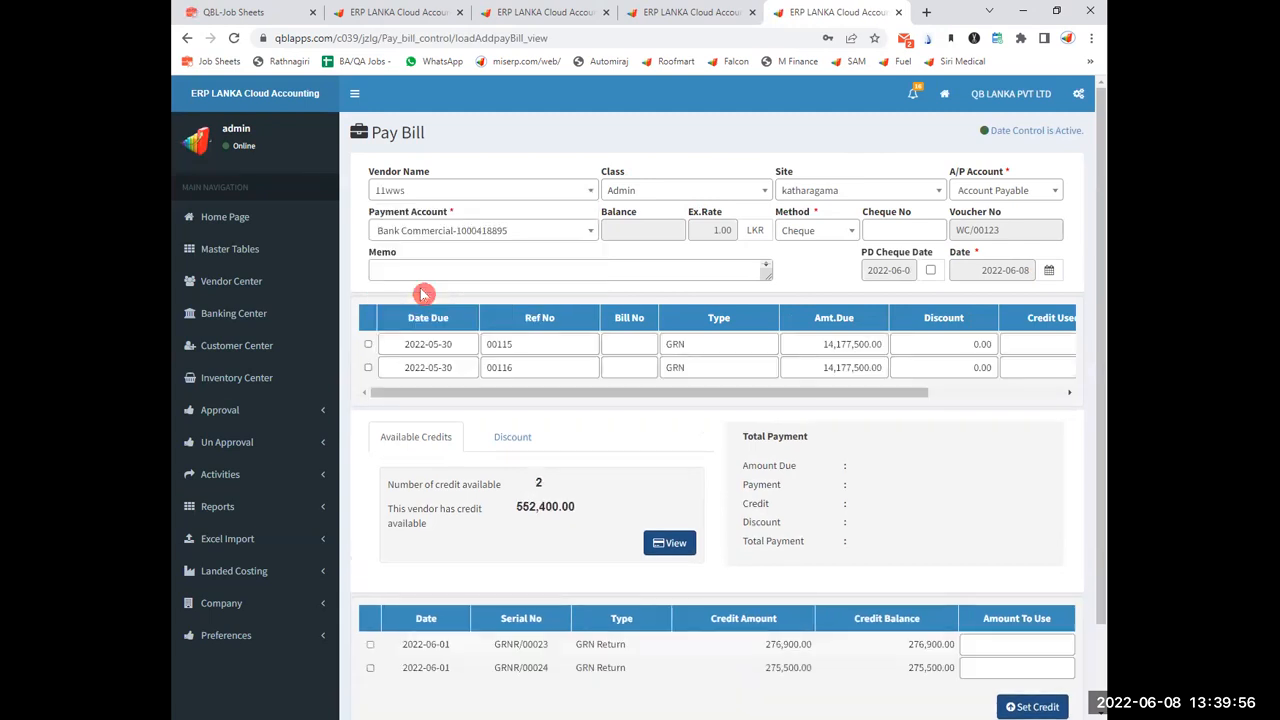
pyautogui.moveTo(614, 399); pyautogui.dragTo(560, 400)
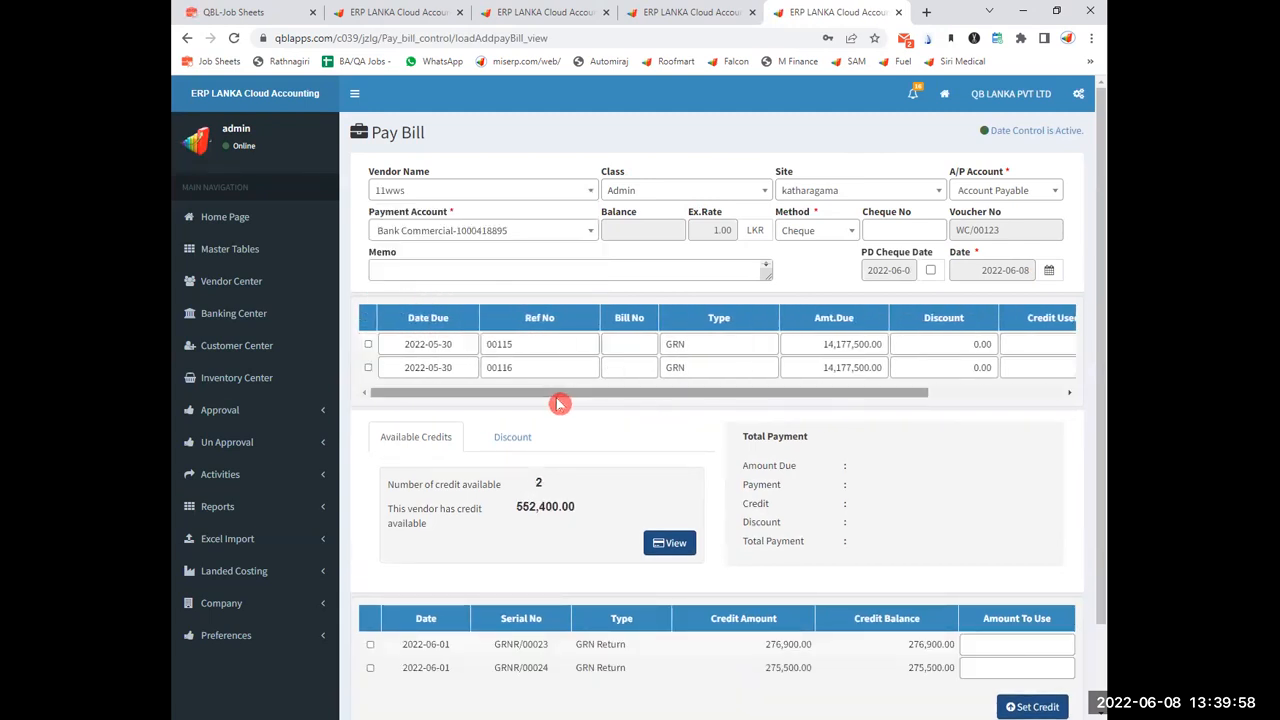
# - Check the available payment accounts and mark GRN 00115 for payment
pyautogui.doubleClick(851, 346)
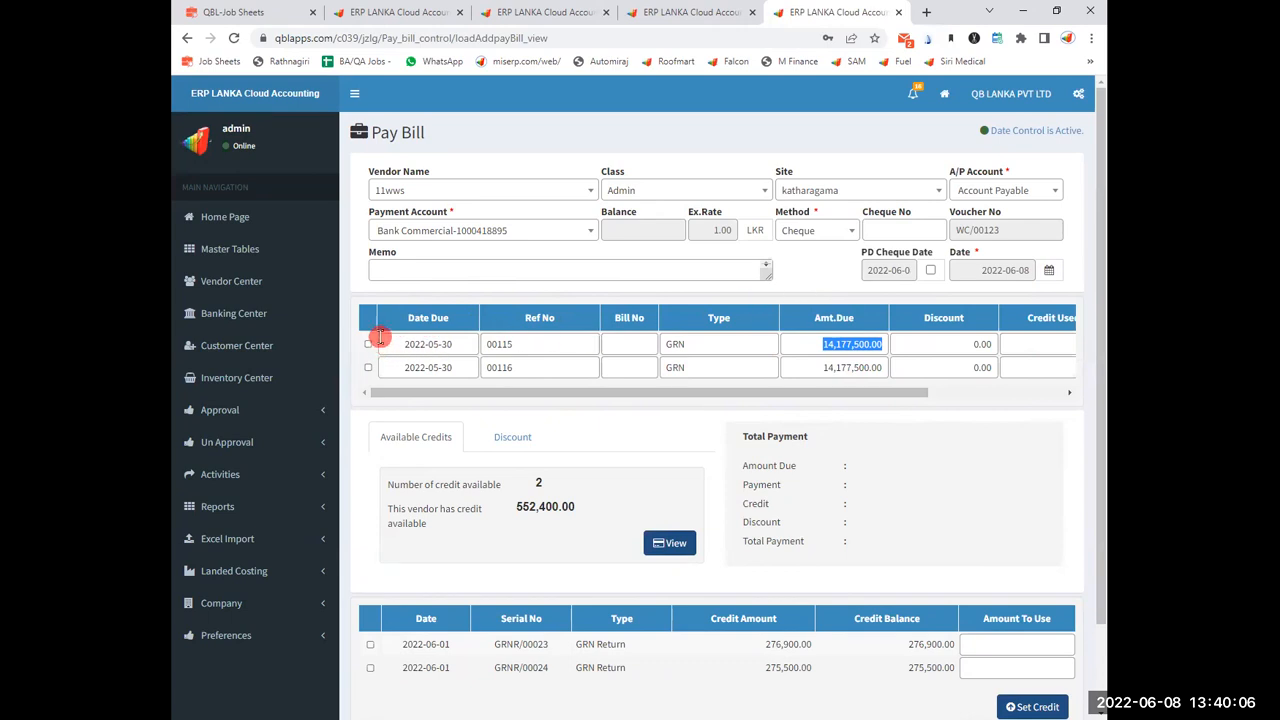
pyautogui.click(542, 236)
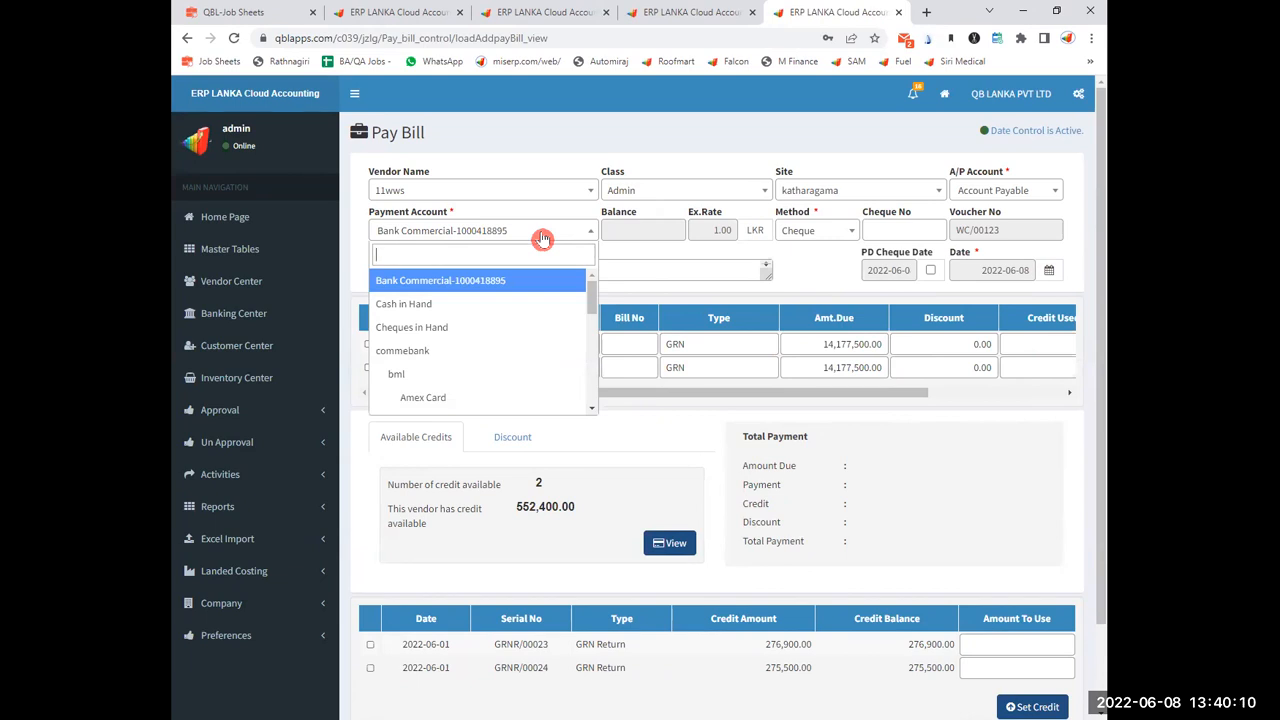
pyautogui.click(542, 236)
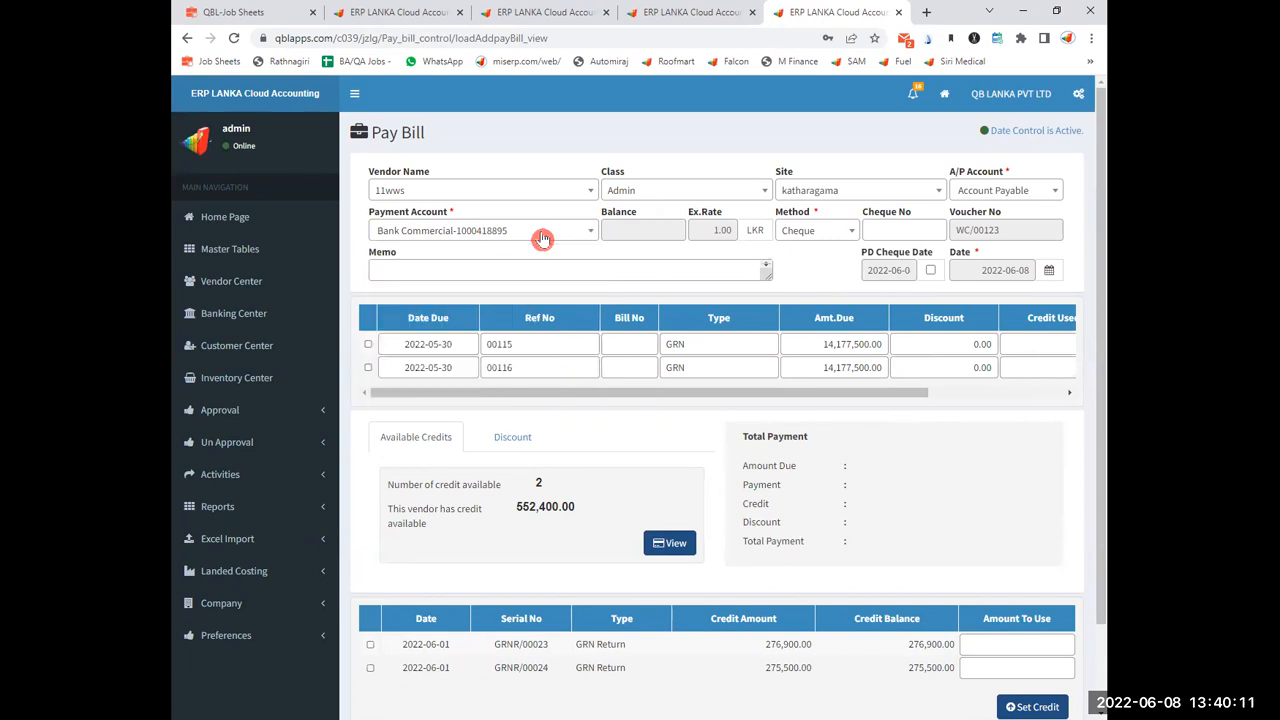
pyautogui.click(369, 346)
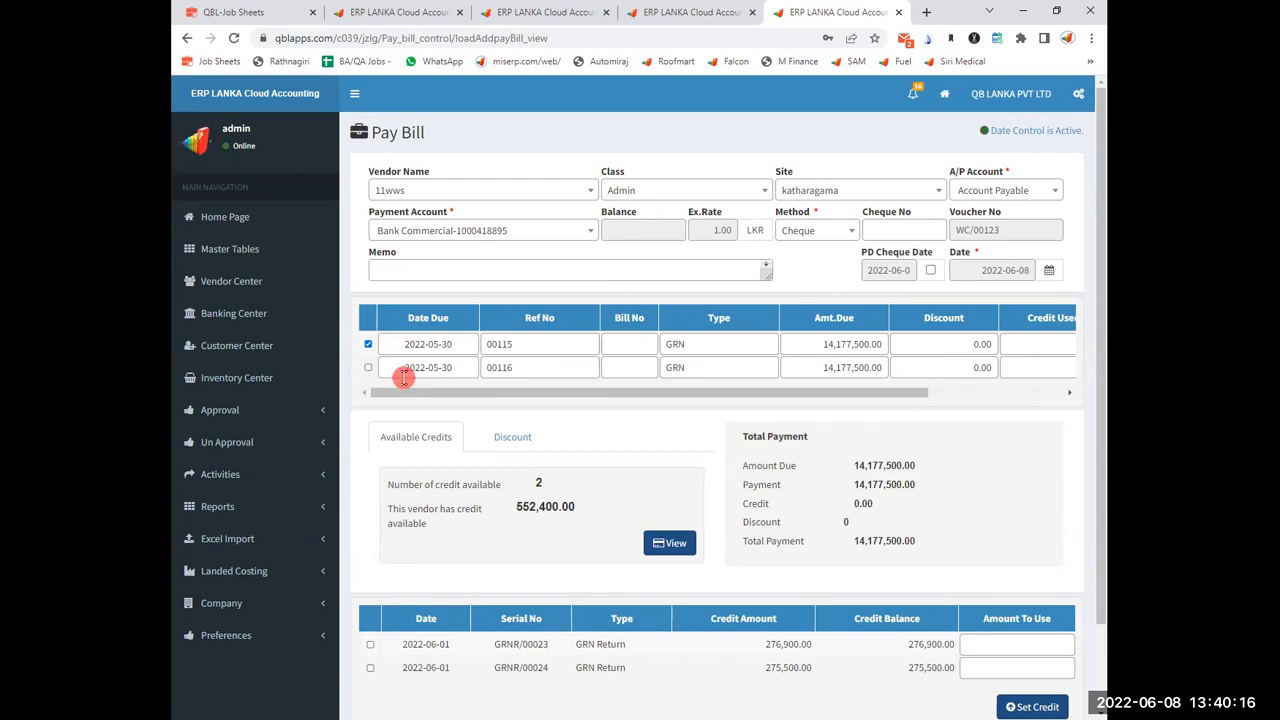
# - Examine the amount to pay and credit used for the selected GRN 00115
pyautogui.moveTo(404, 394); pyautogui.dragTo(567, 423)
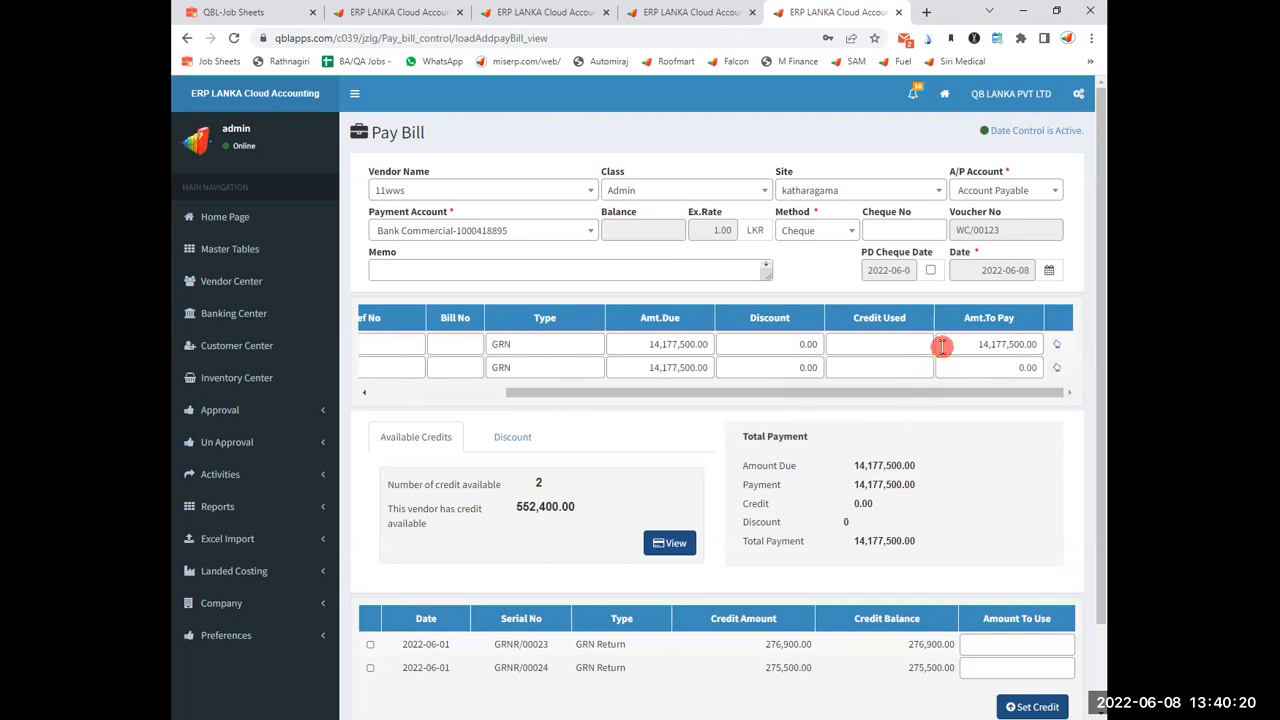
pyautogui.click(837, 234)
pyautogui.click(974, 347)
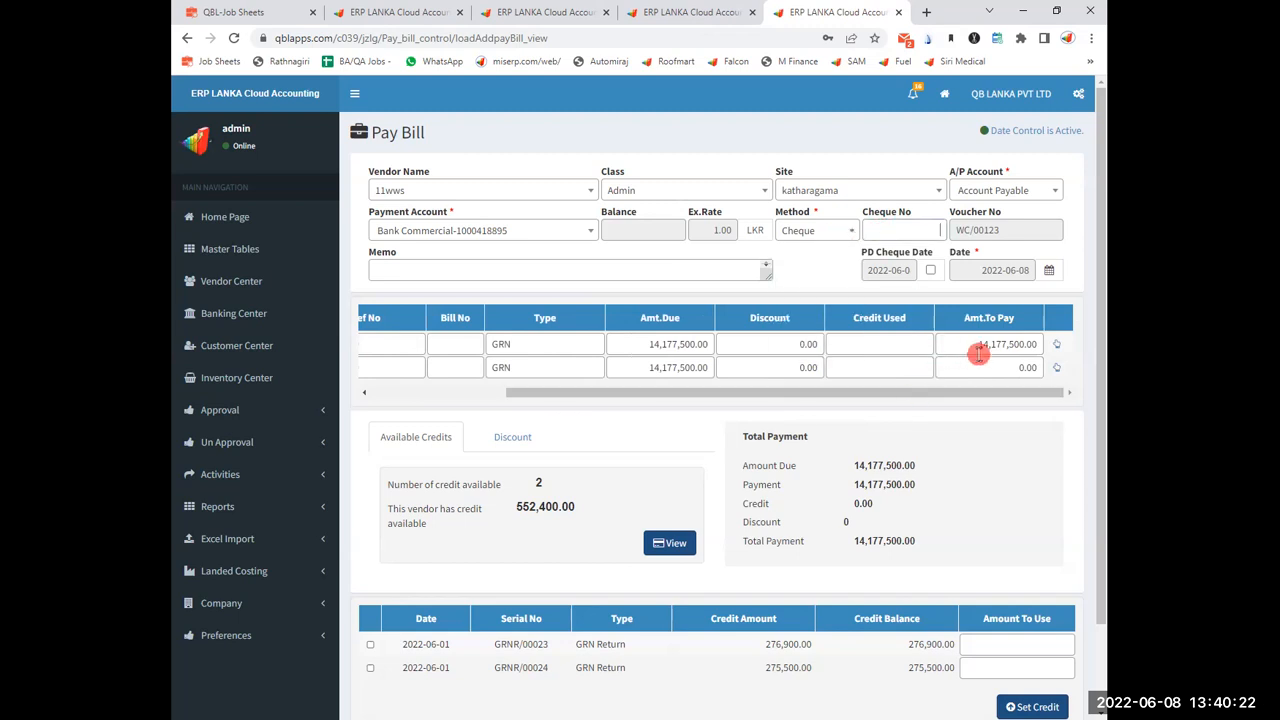
pyautogui.moveTo(1047, 345); pyautogui.dragTo(837, 414)
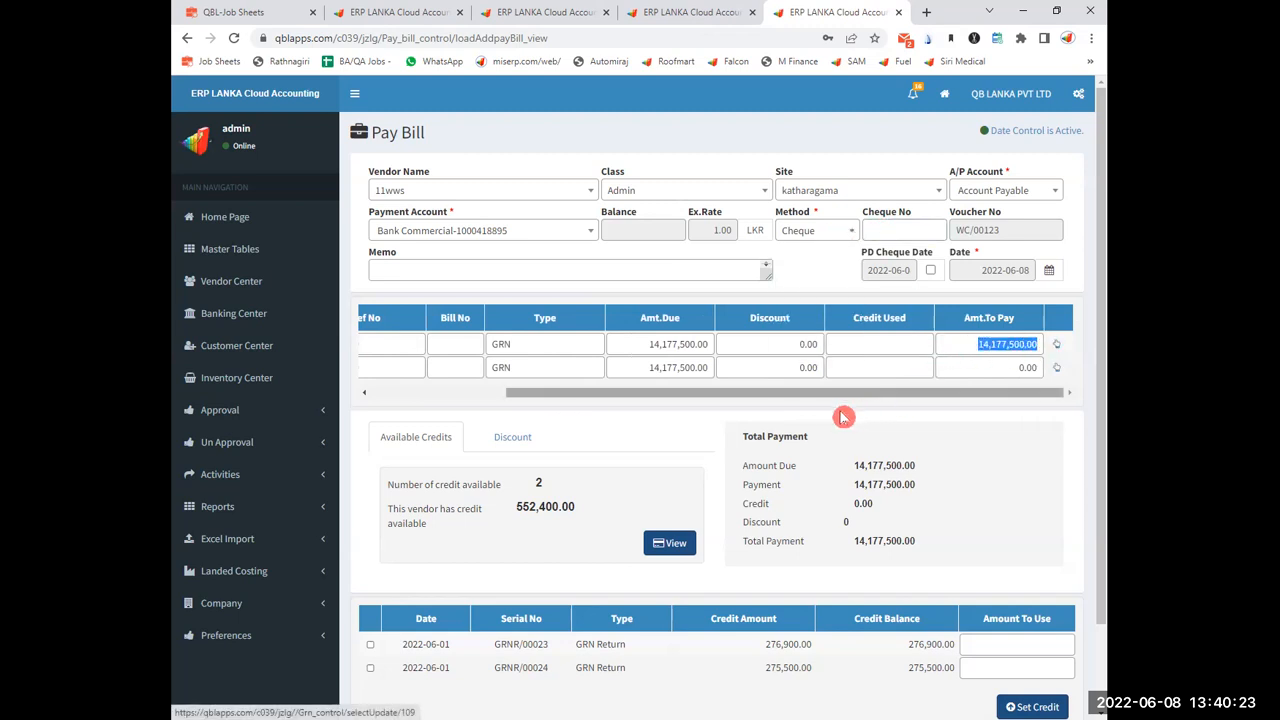
pyautogui.click(751, 406)
pyautogui.moveTo(755, 401); pyautogui.dragTo(591, 399)
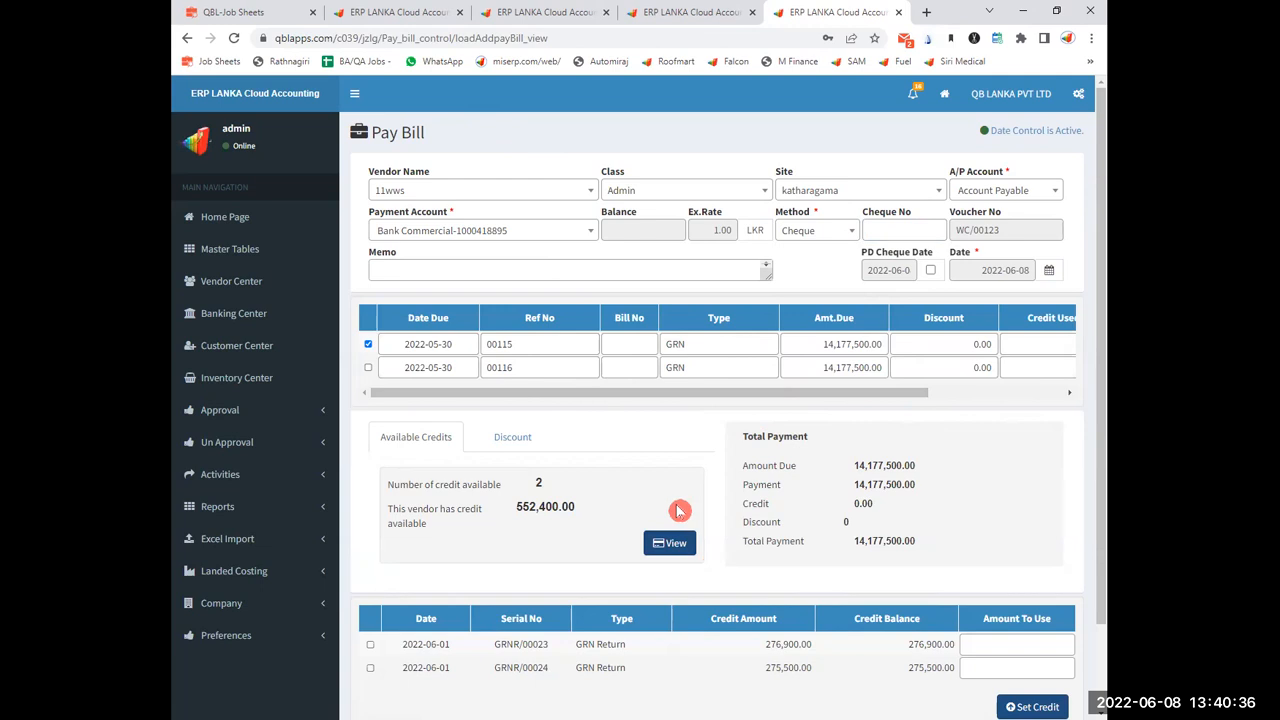
# - Open the Bill Approval list and mark bill number 3 from vendor 11wws for approval
pyautogui.click(328, 414)
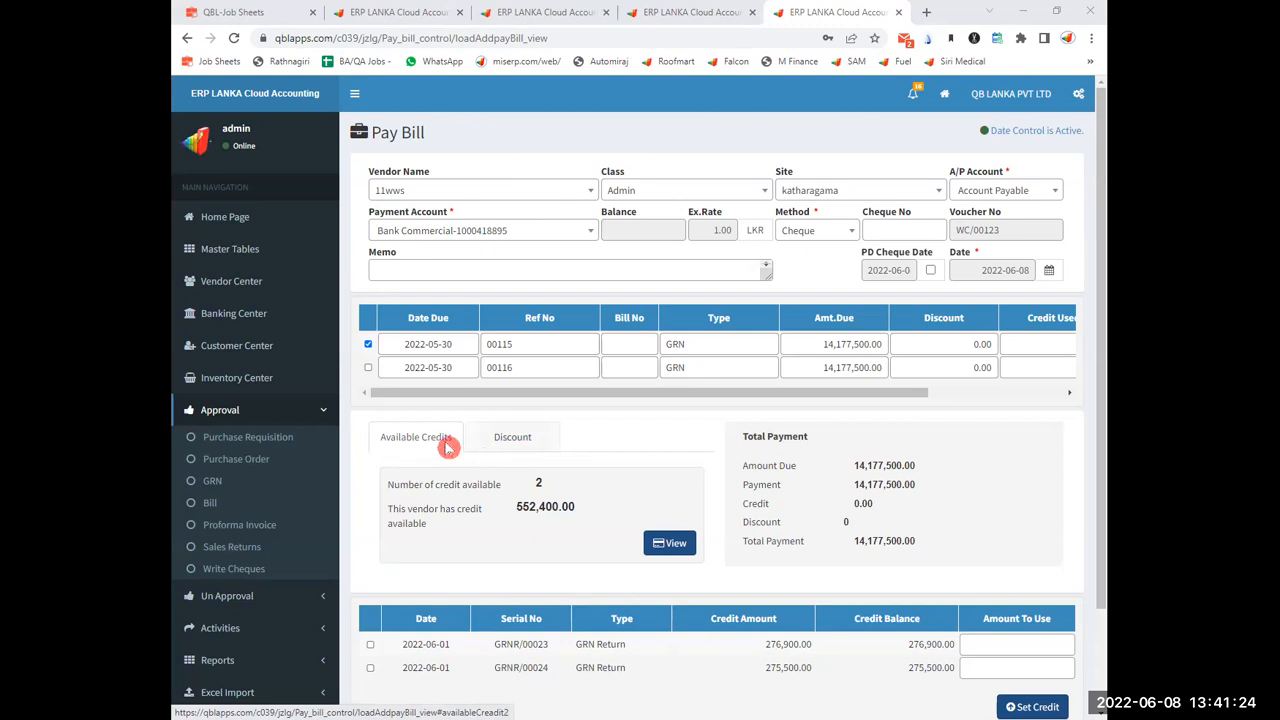
pyautogui.click(255, 525)
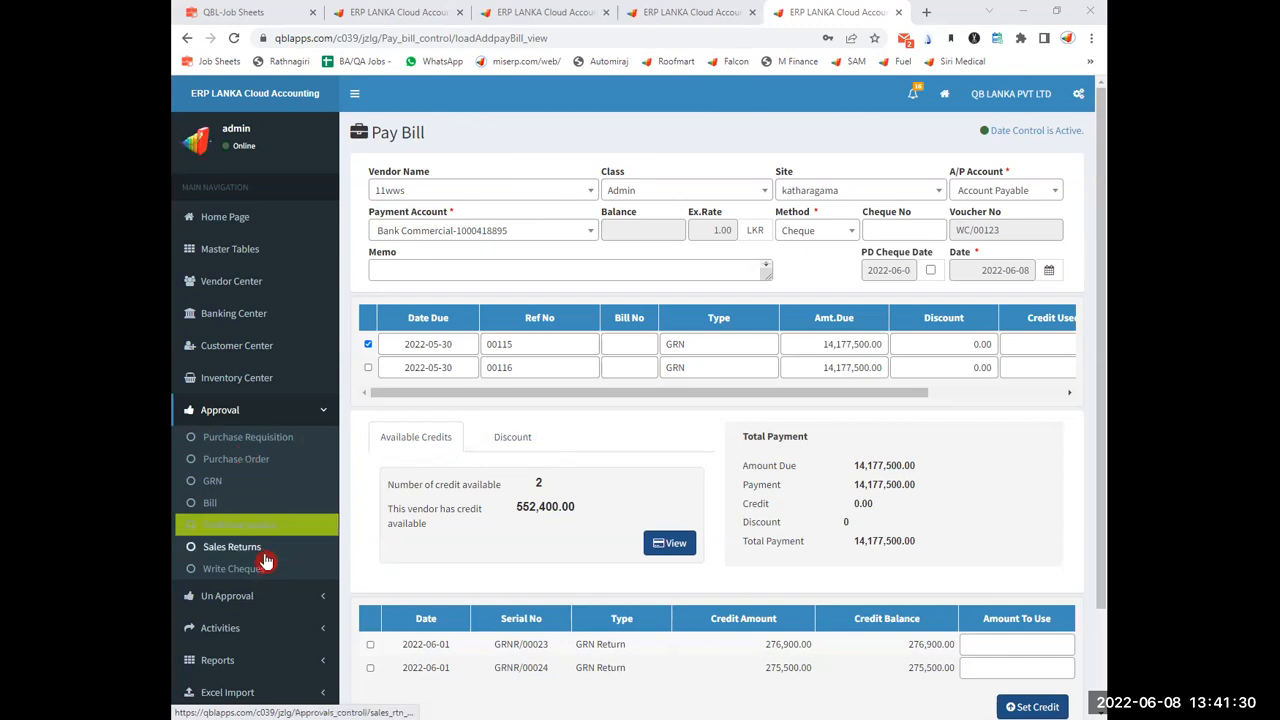
pyautogui.click(266, 551)
pyautogui.click(220, 505)
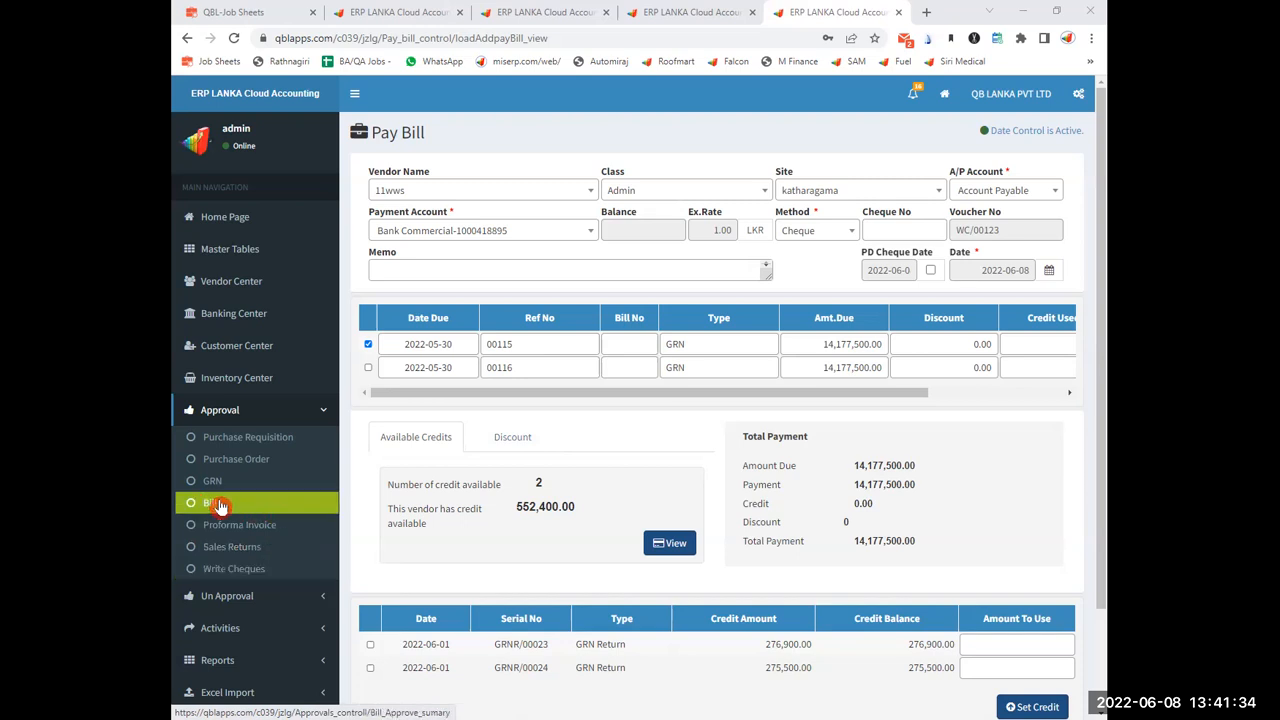
pyautogui.click(220, 505)
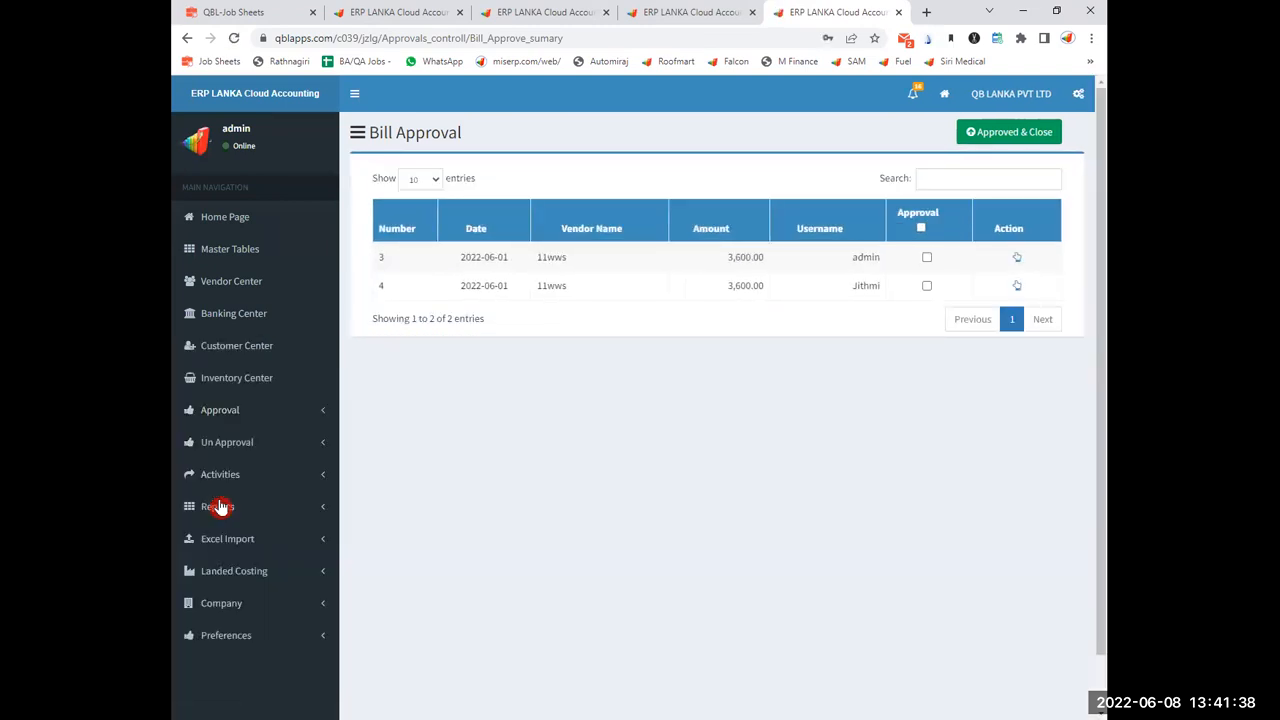
pyautogui.doubleClick(381, 260)
pyautogui.moveTo(522, 285); pyautogui.dragTo(857, 286)
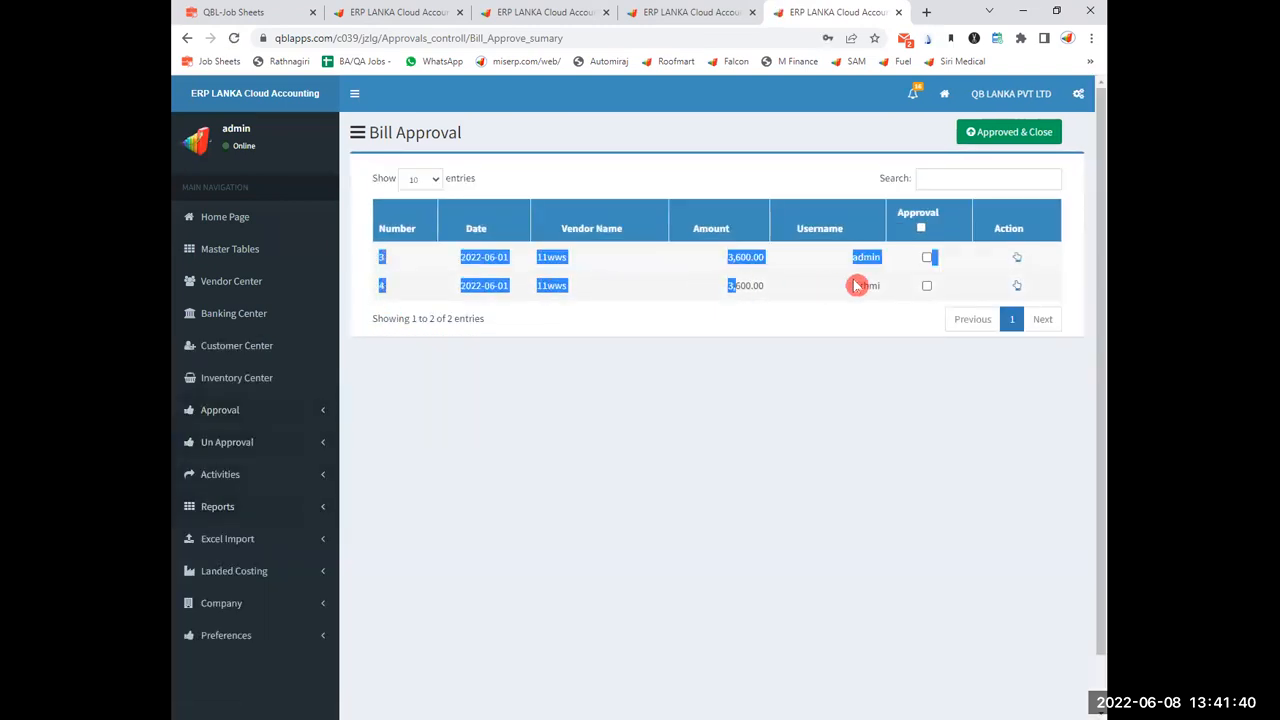
pyautogui.click(926, 257)
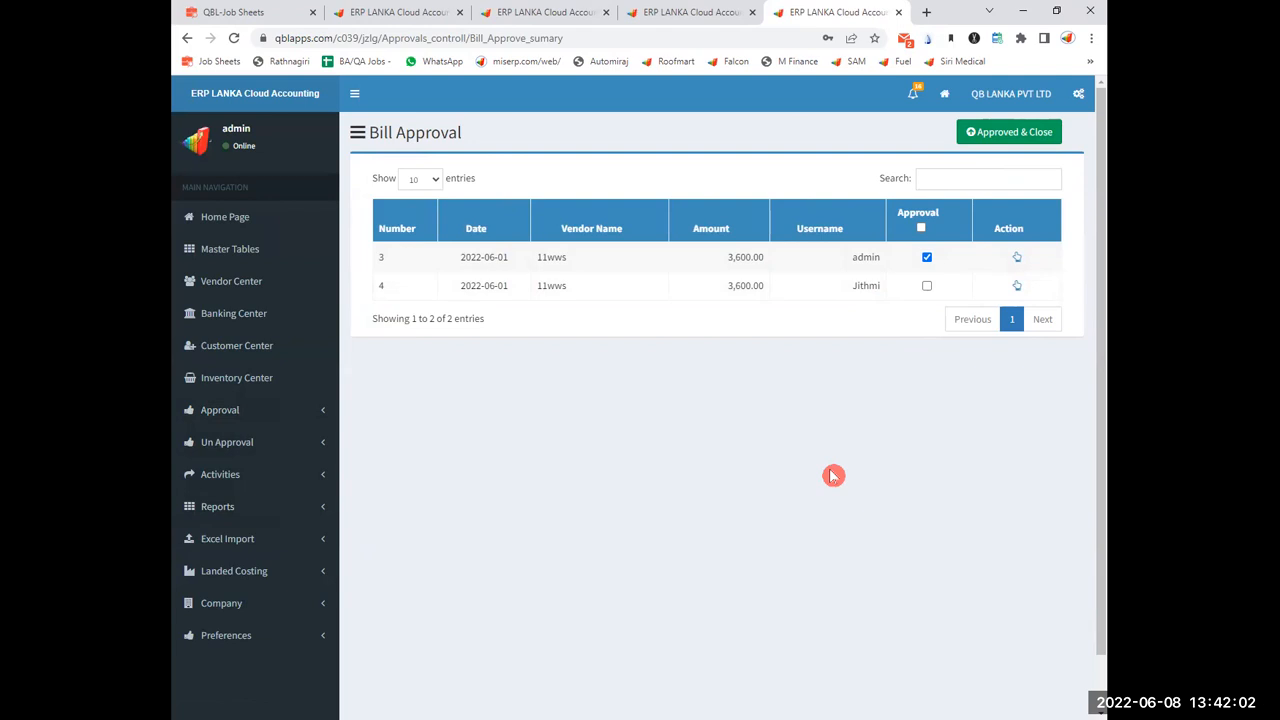
# - Open the Customer Aging Summary and Details reports, each in its own new browser tab
pyautogui.click(311, 512)
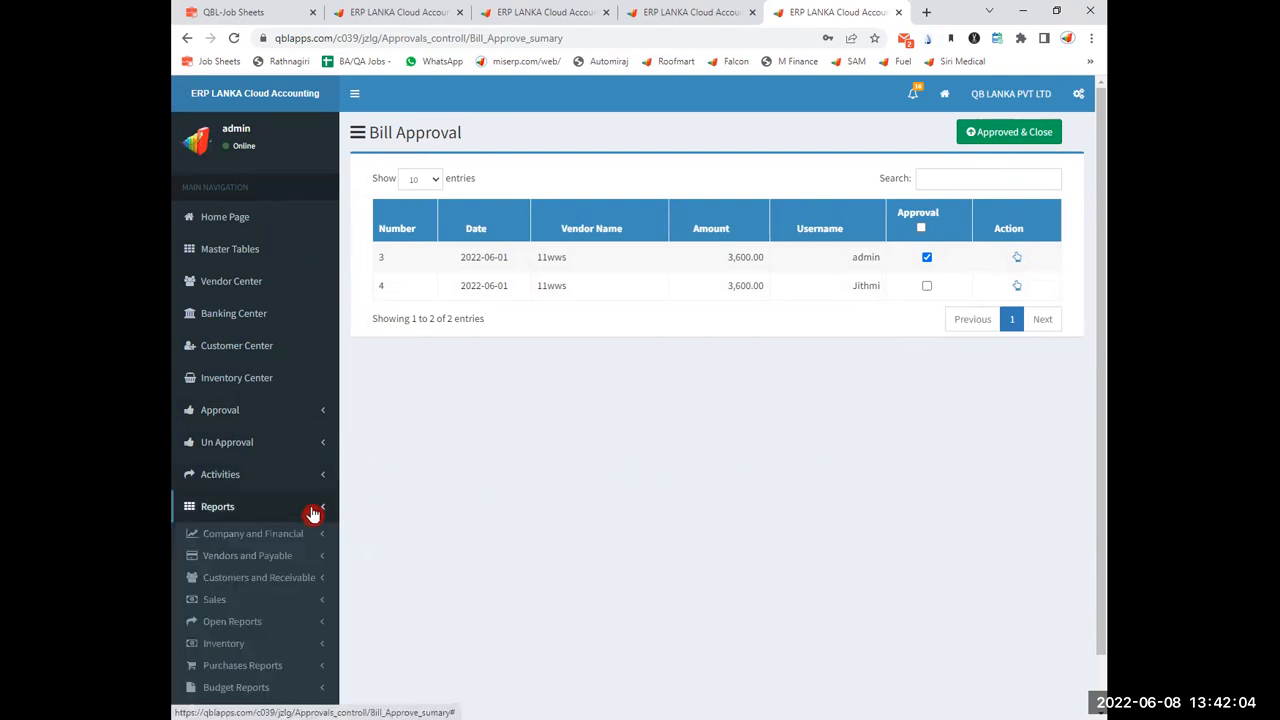
pyautogui.scroll(-1, 313, 512)
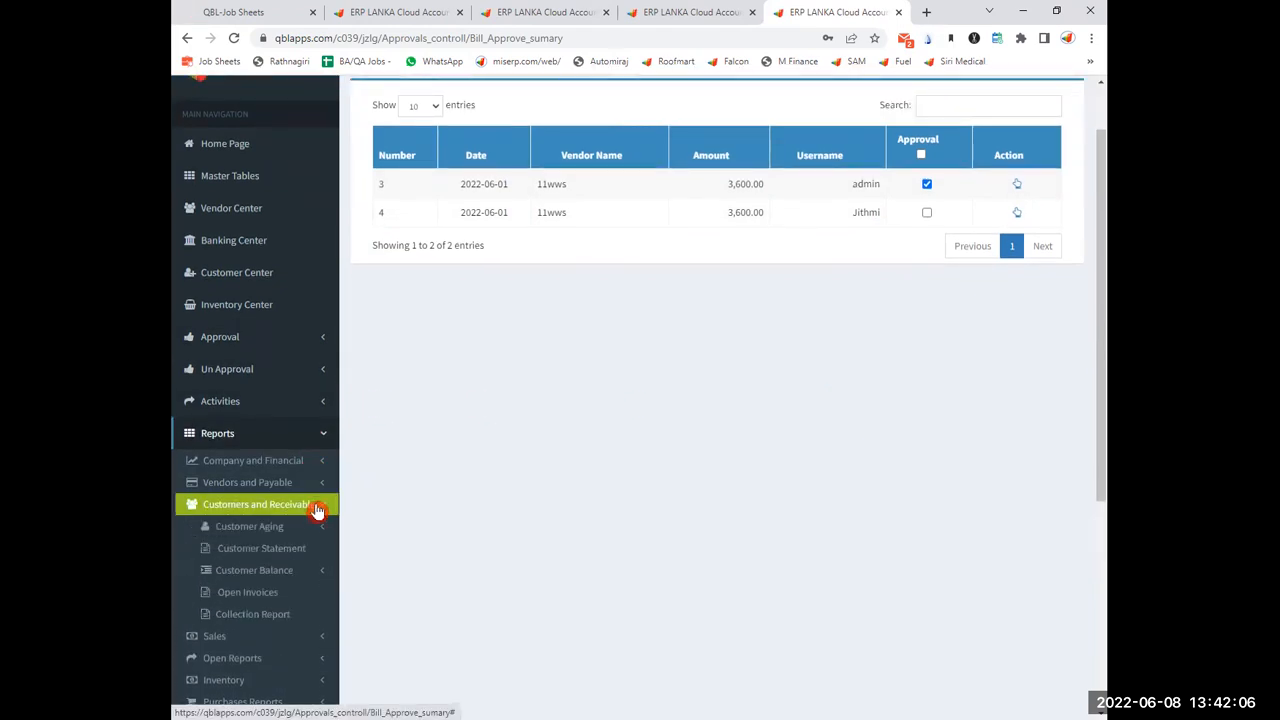
pyautogui.click(323, 528)
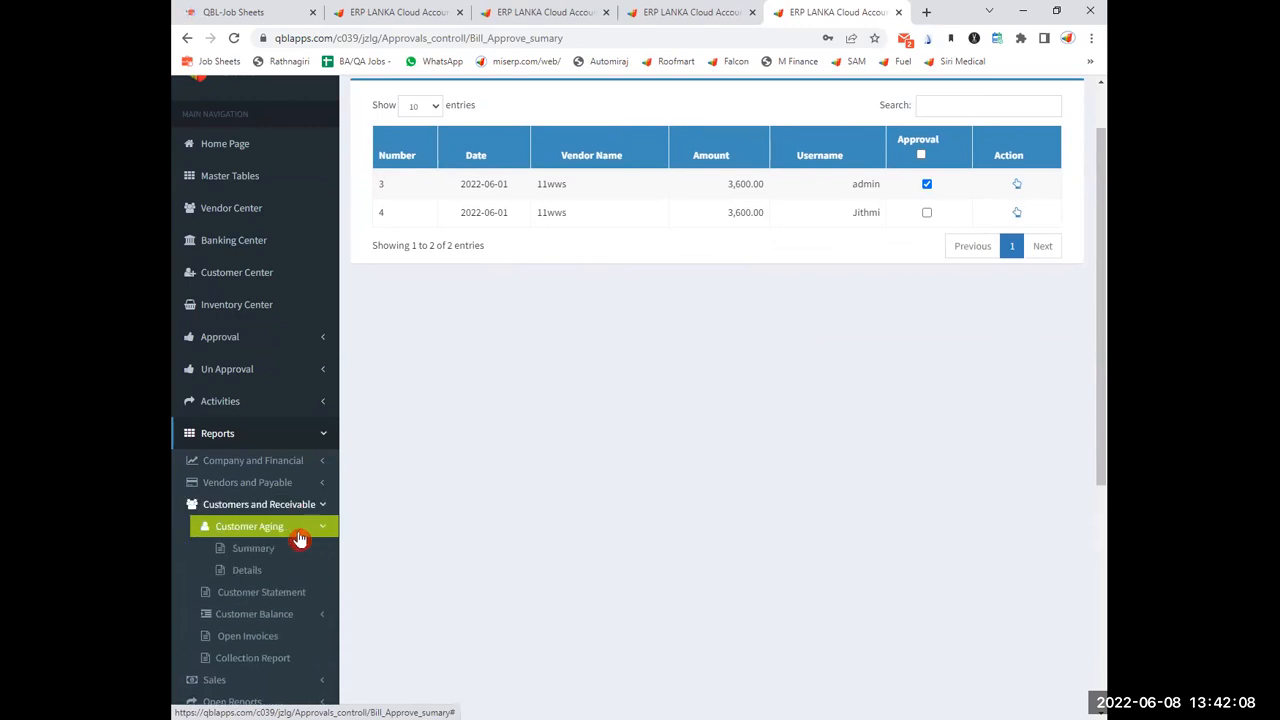
pyautogui.rightClick(262, 553)
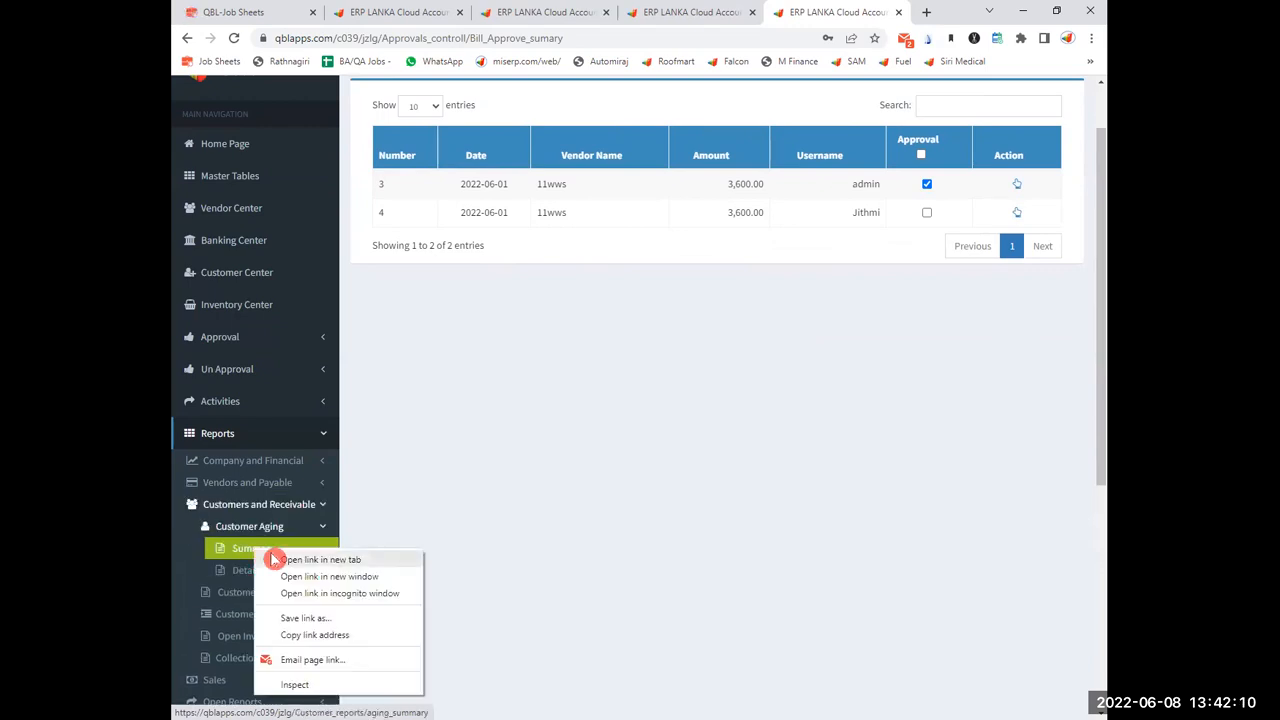
pyautogui.click(284, 559)
pyautogui.rightClick(254, 572)
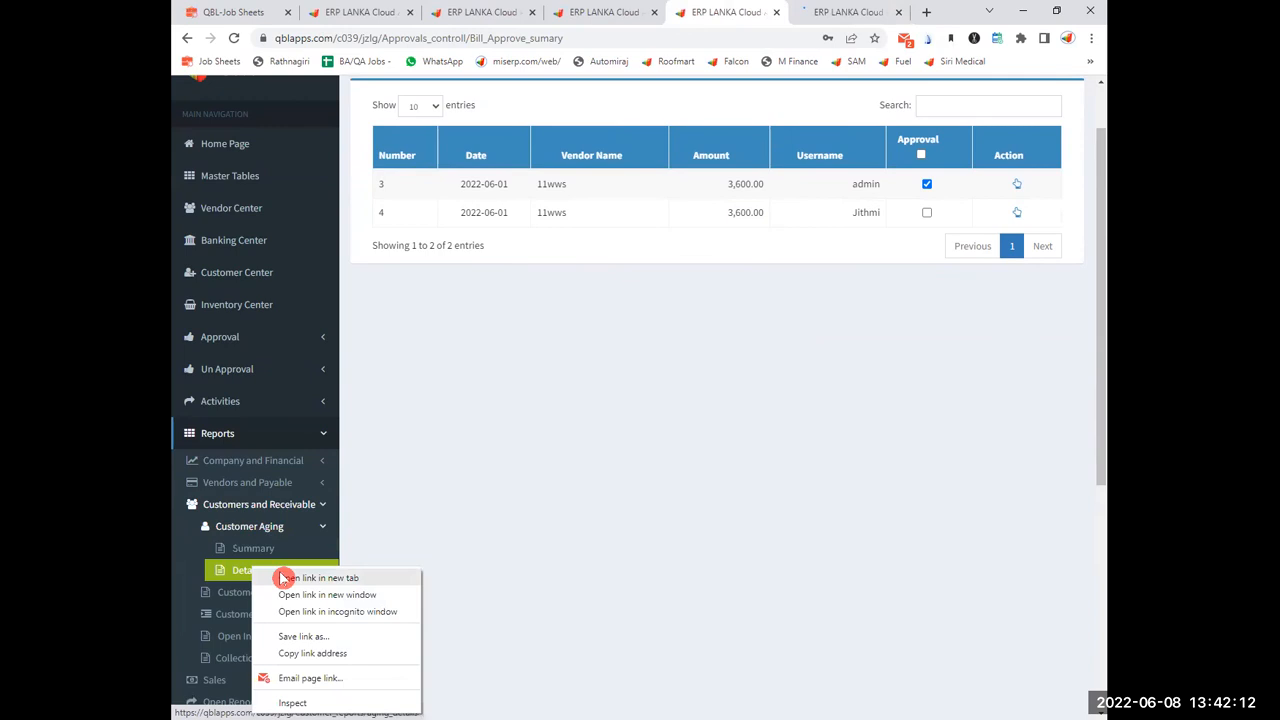
pyautogui.click(284, 578)
# - Review the customer balances by aging period down to the final total in the AR Aging Summary
pyautogui.click(752, 12)
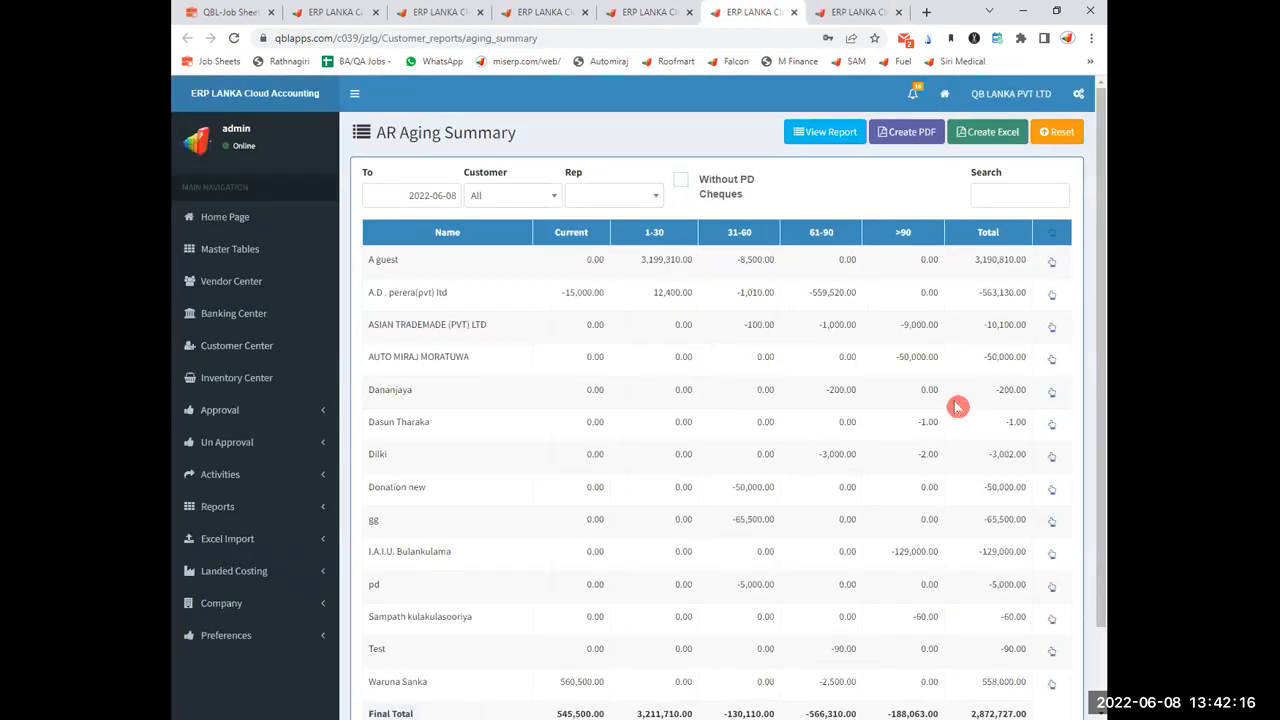
pyautogui.moveTo(1103, 351); pyautogui.dragTo(1104, 440)
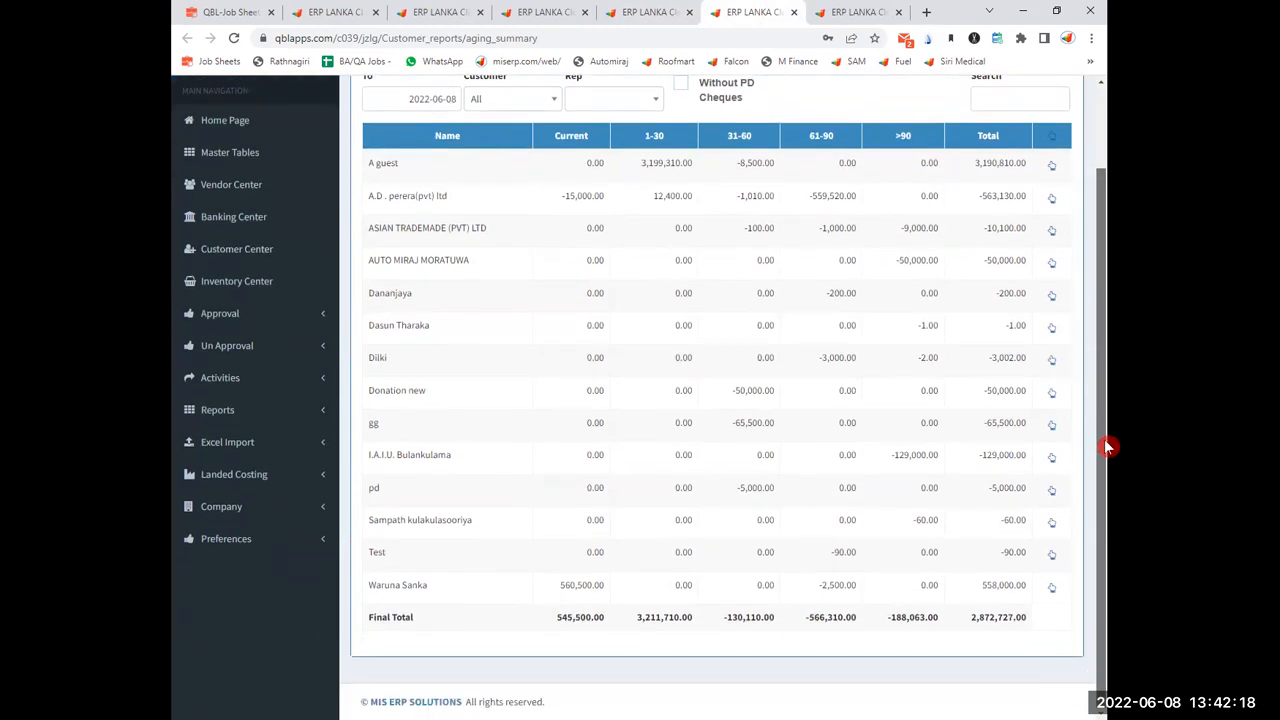
pyautogui.moveTo(1108, 386); pyautogui.dragTo(1108, 323)
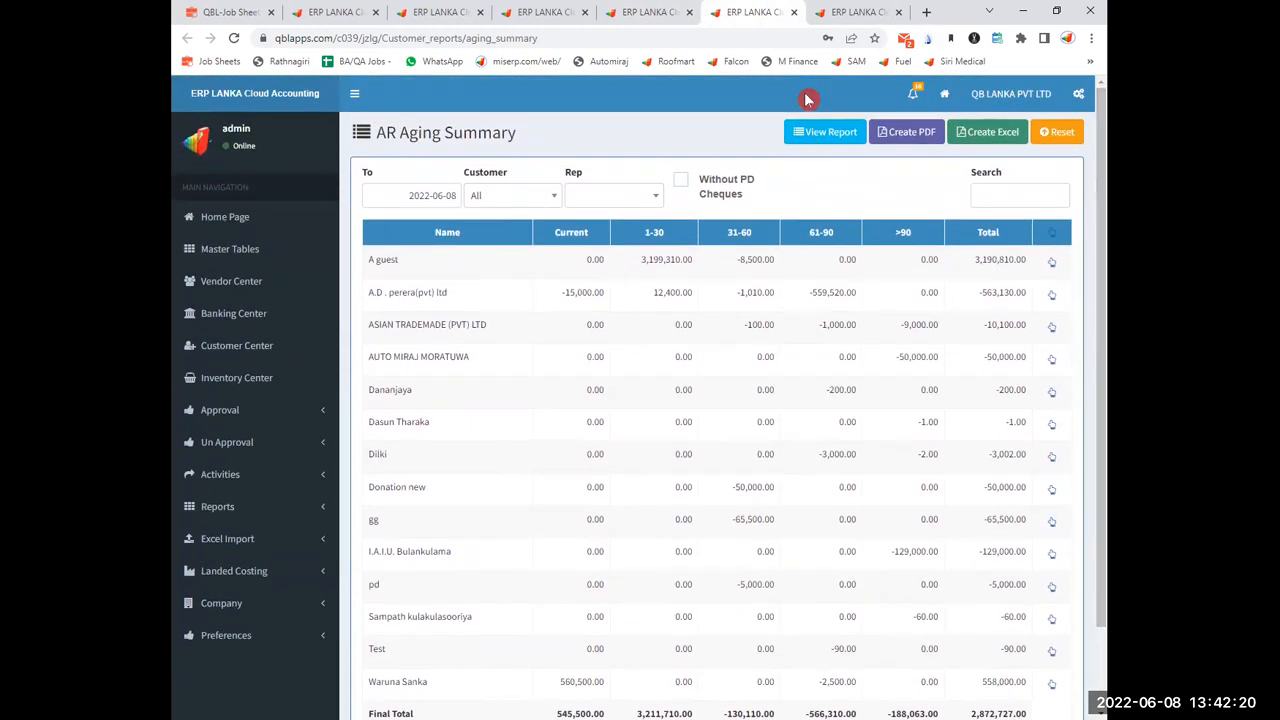
# - Review the transactions by aging period in AR Aging Details and enable the Without PD Cheques option
pyautogui.click(838, 14)
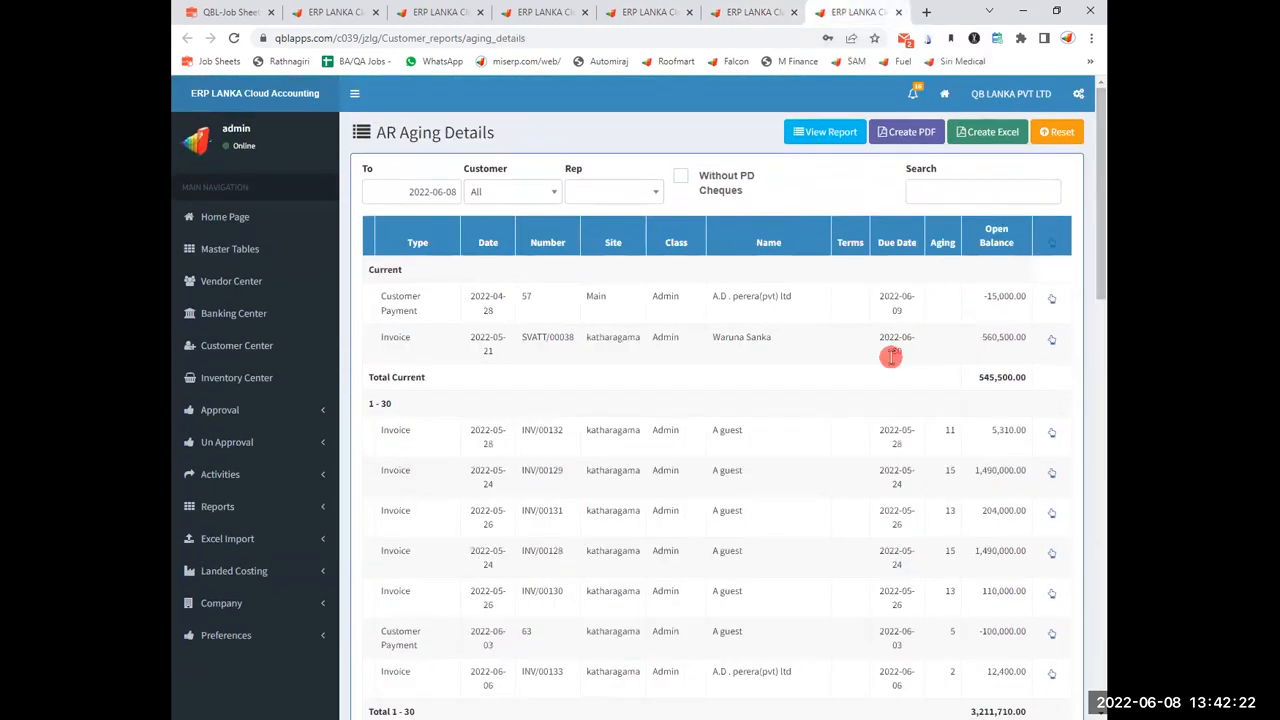
pyautogui.moveTo(1101, 257); pyautogui.dragTo(1108, 286)
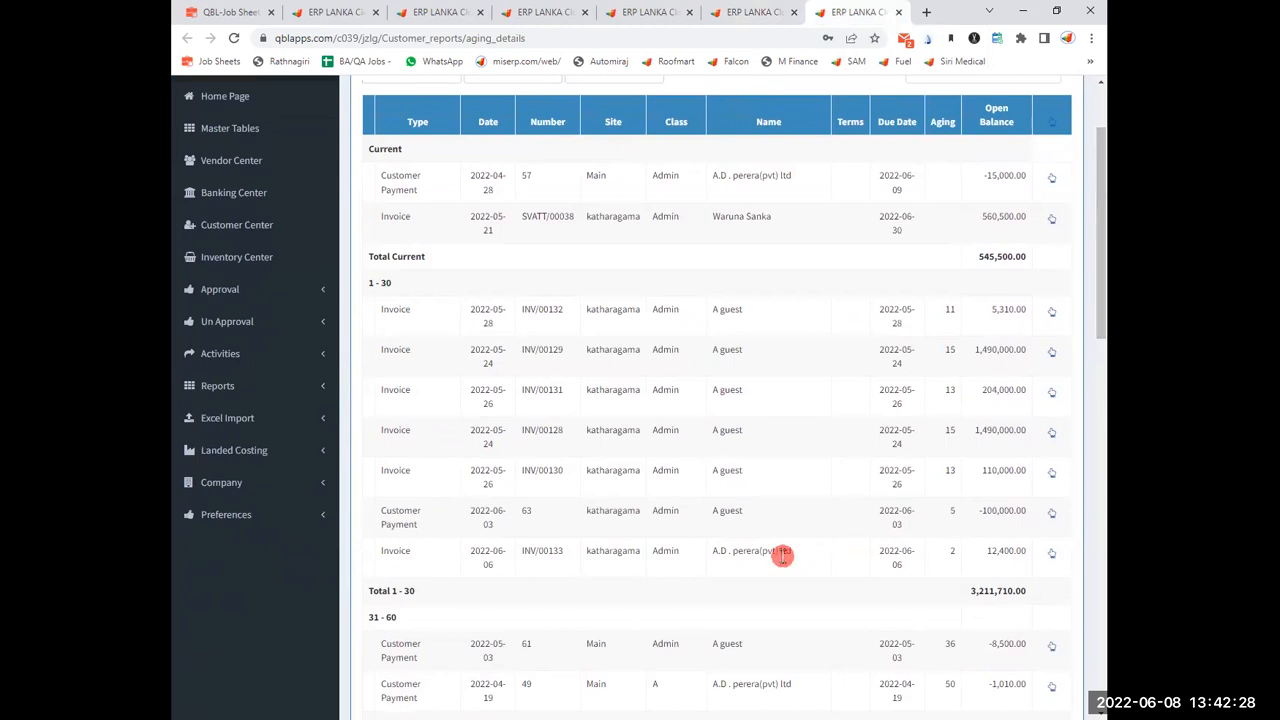
pyautogui.scroll(3, 783, 555)
pyautogui.scroll(-6, 782, 557)
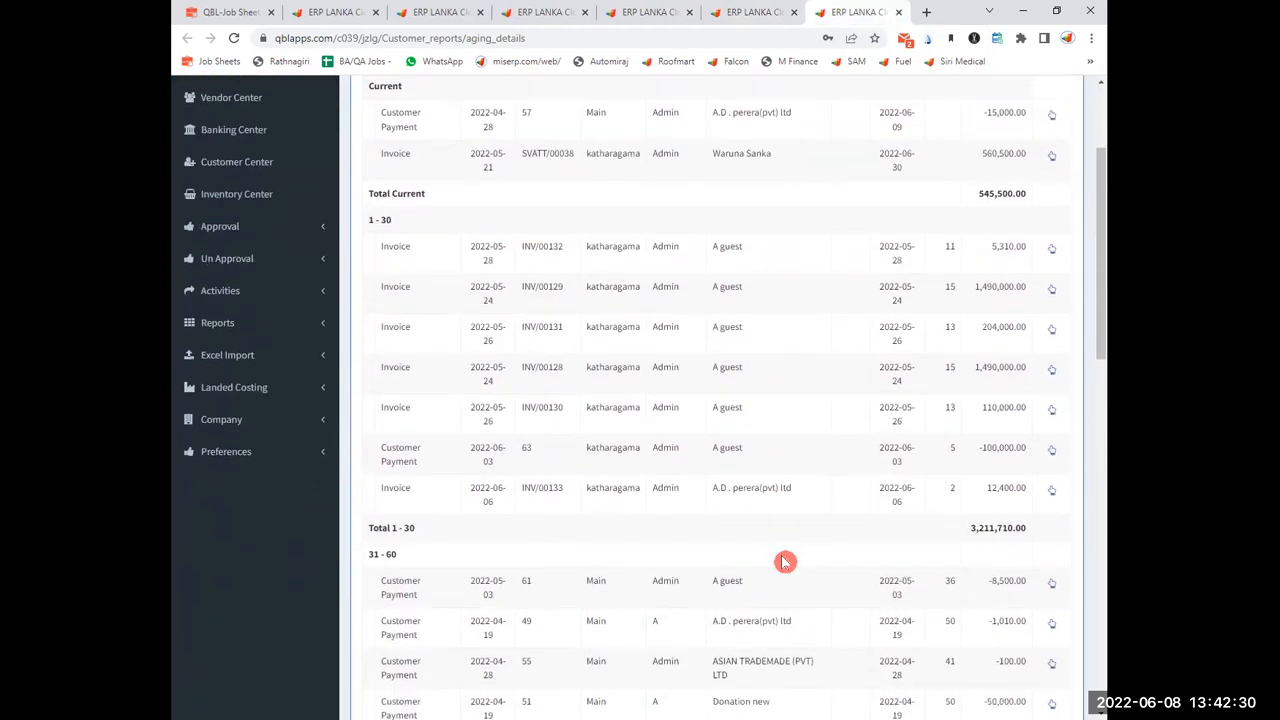
pyautogui.scroll(-3, 785, 562)
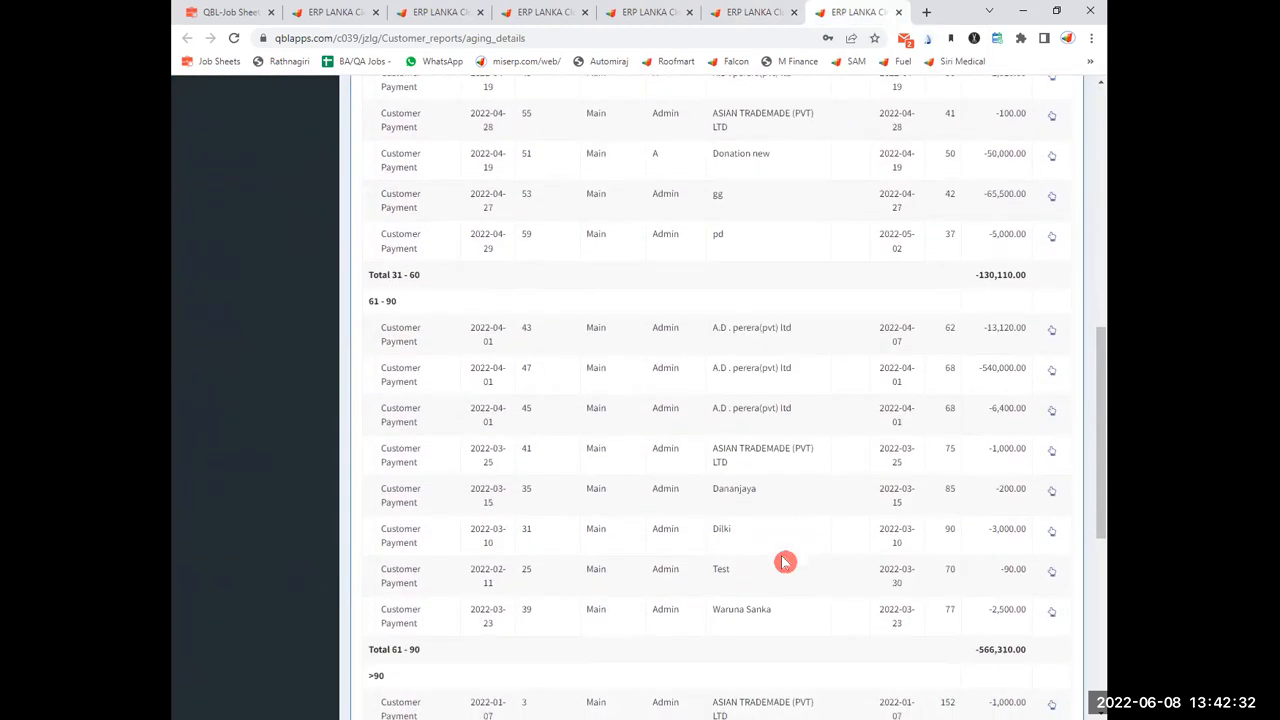
pyautogui.scroll(5, 785, 562)
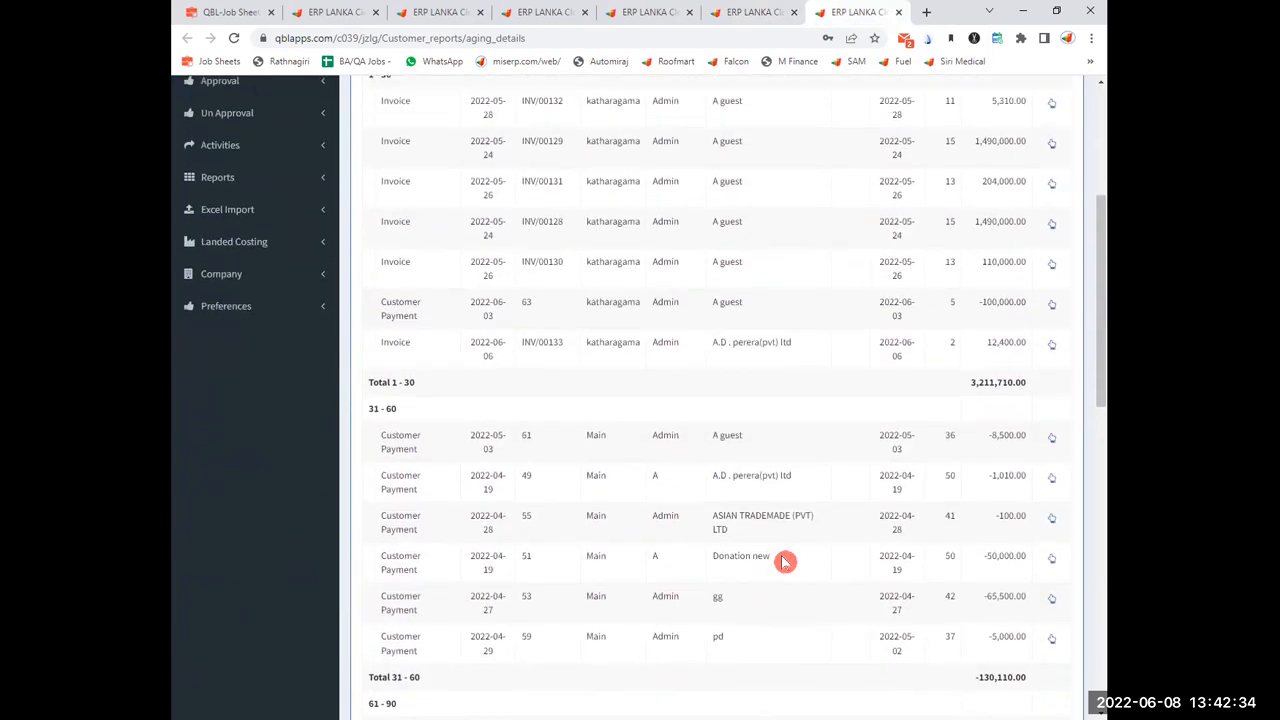
pyautogui.scroll(3, 782, 556)
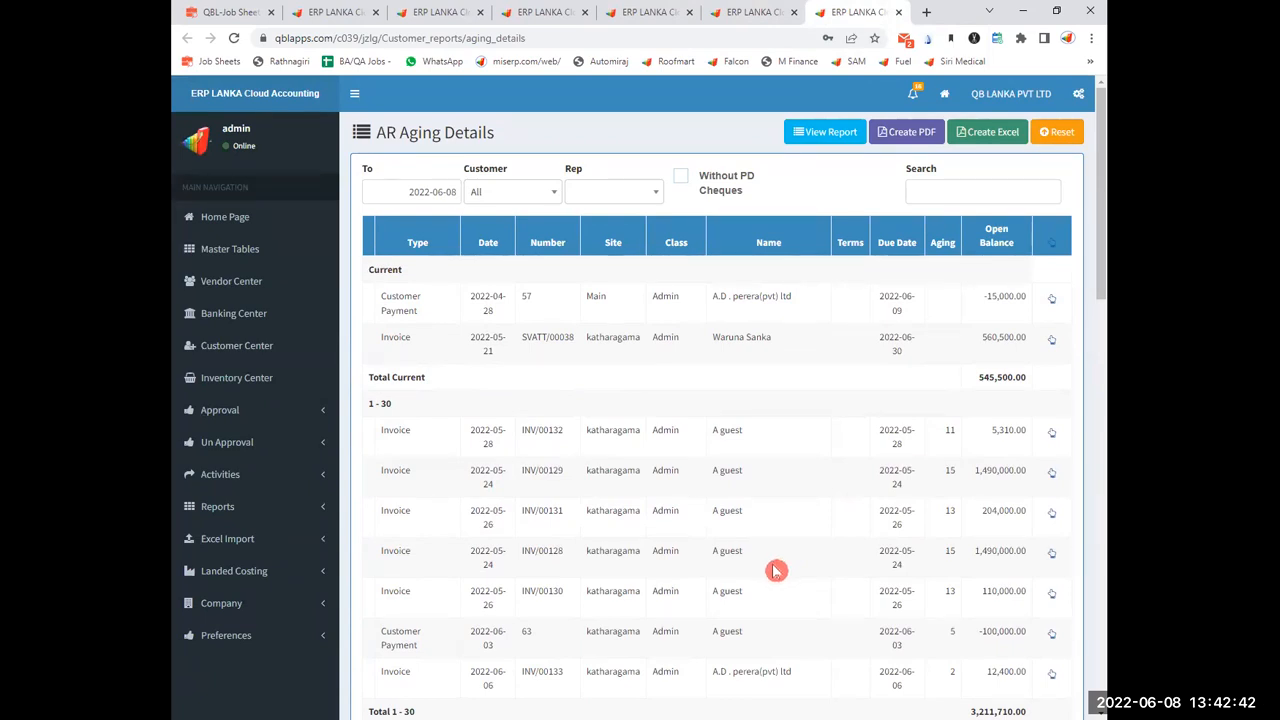
pyautogui.click(684, 181)
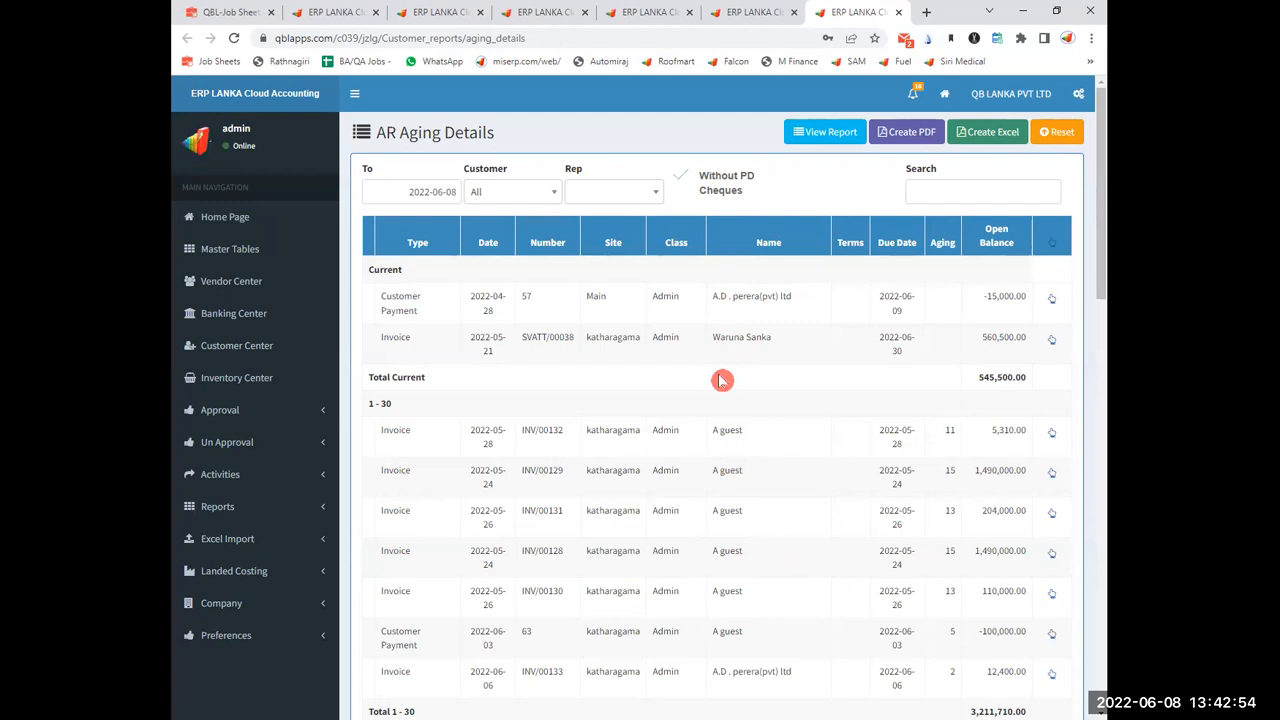
# - Start a Bank Reconciliation for the Bank Commercial account with an ending balance of 1000
pyautogui.click(328, 480)
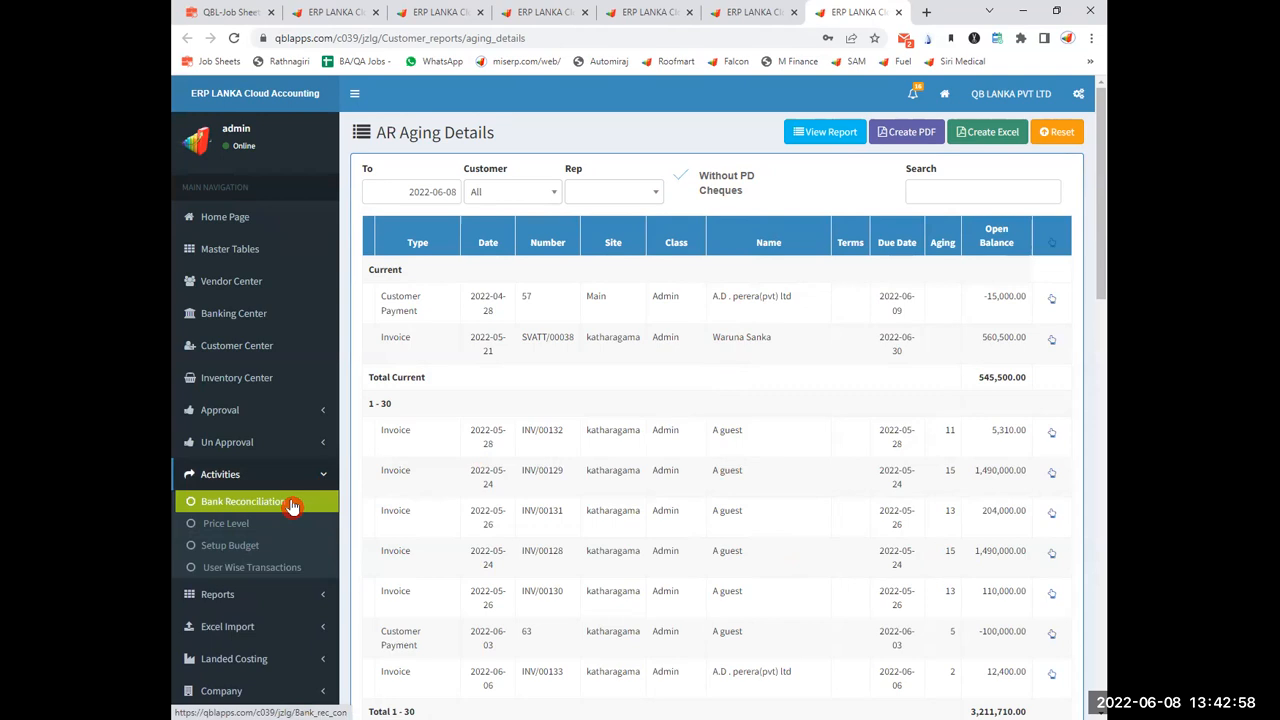
pyautogui.click(291, 506)
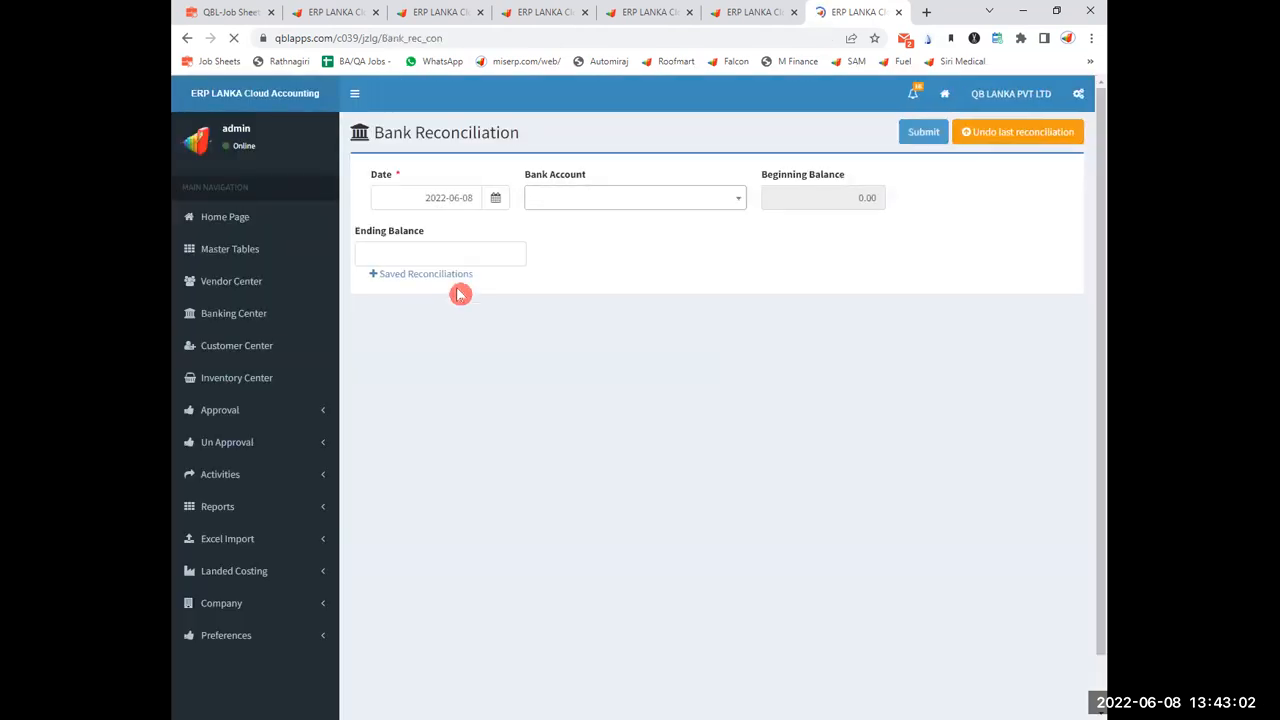
pyautogui.click(455, 198)
pyautogui.click(722, 237)
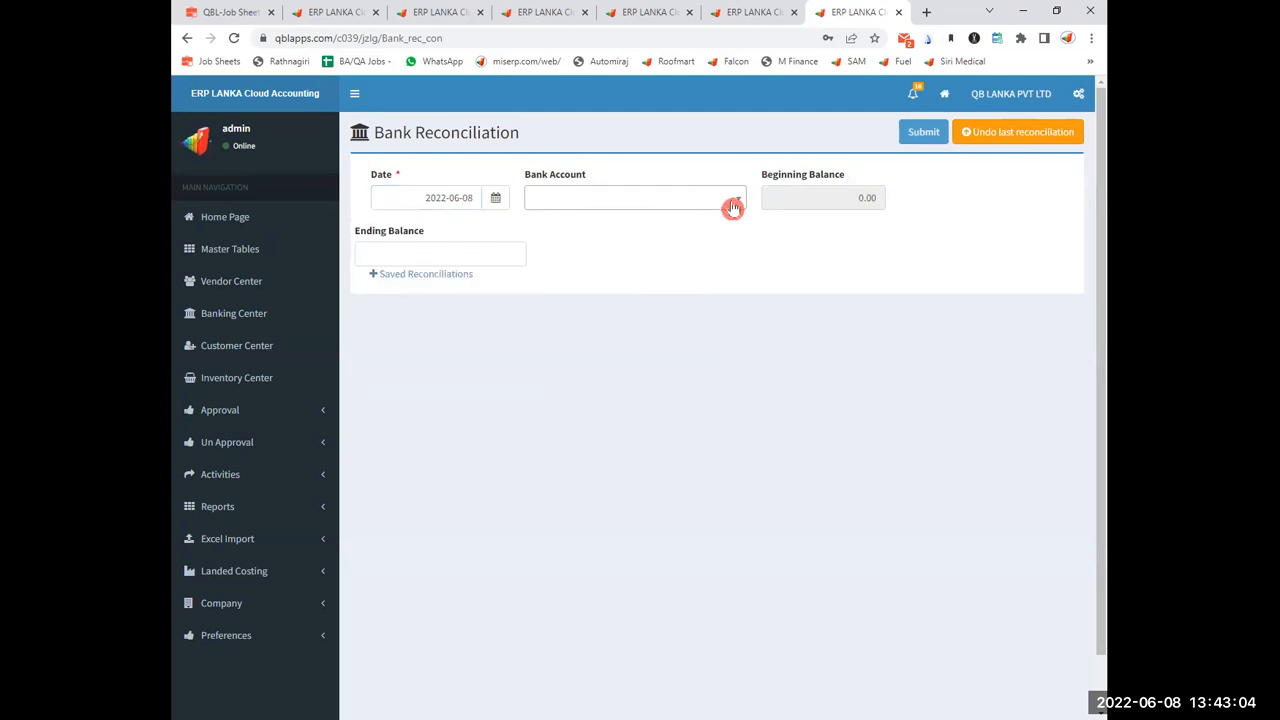
pyautogui.click(731, 206)
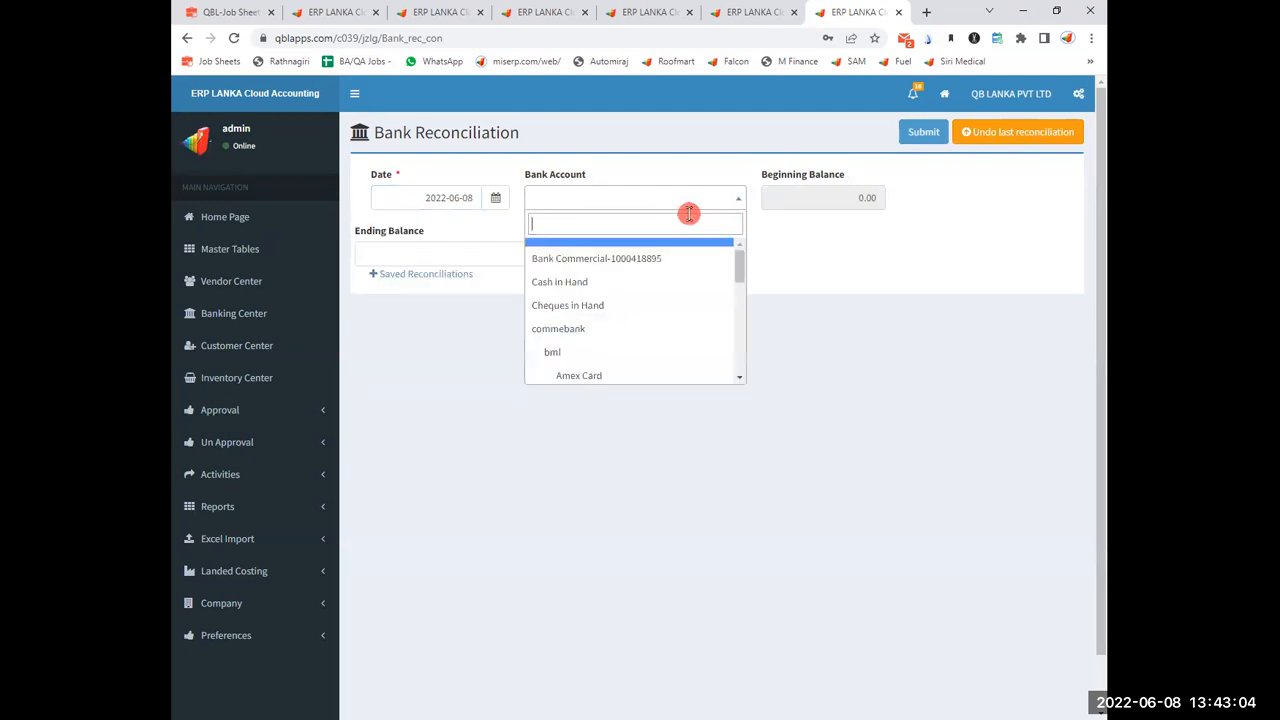
pyautogui.click(620, 259)
pyautogui.click(467, 254)
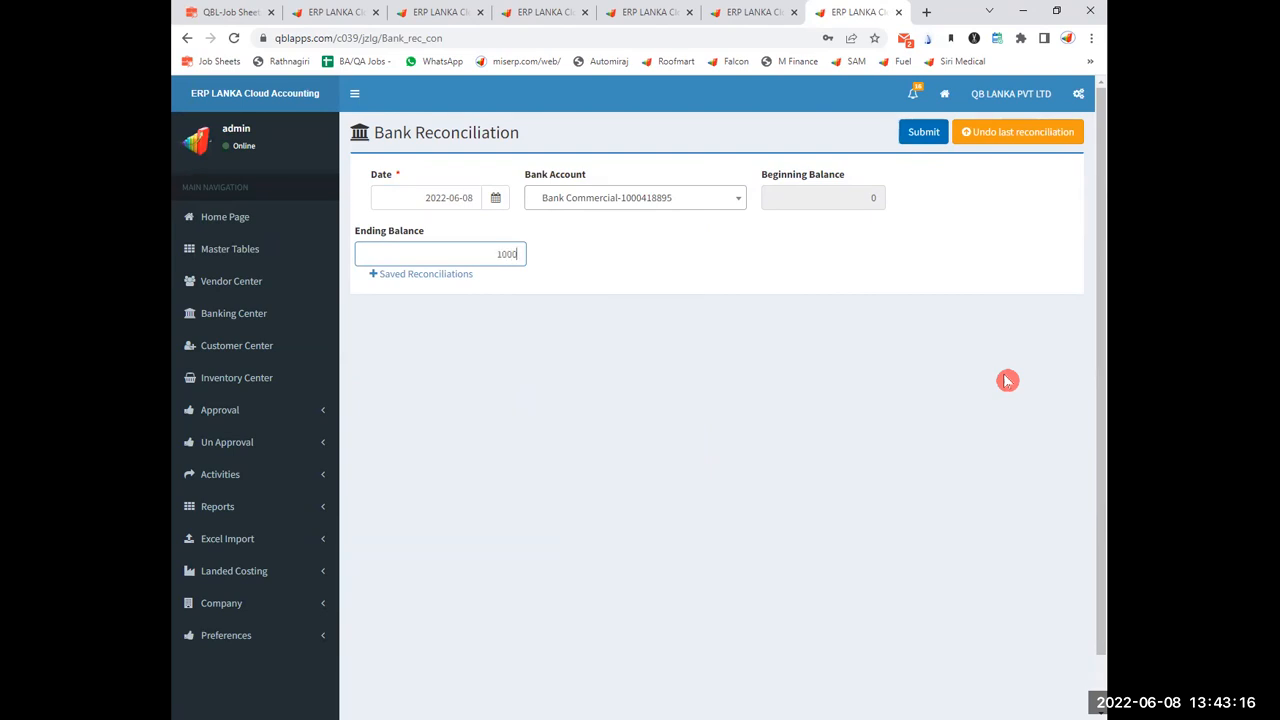
pyautogui.click(782, 329)
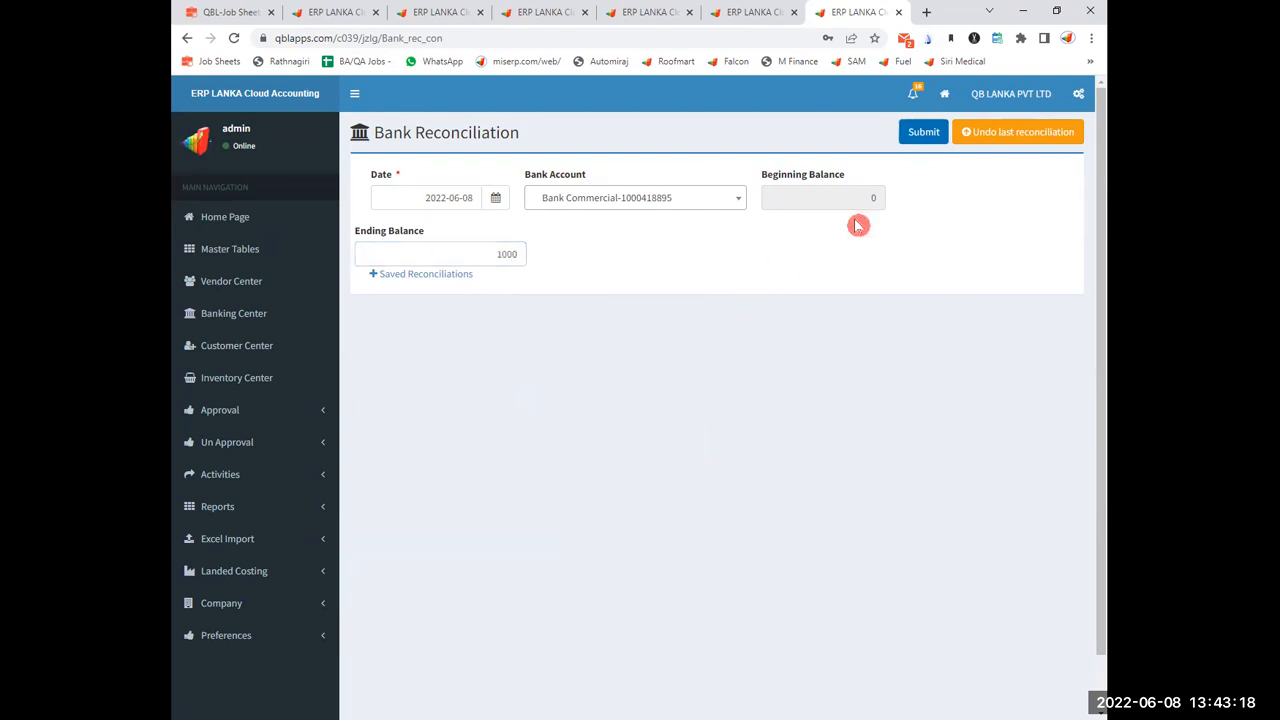
# - Submit the bank reconciliation setup and review the transactions listed under Deposits and Other Credits
pyautogui.click(920, 134)
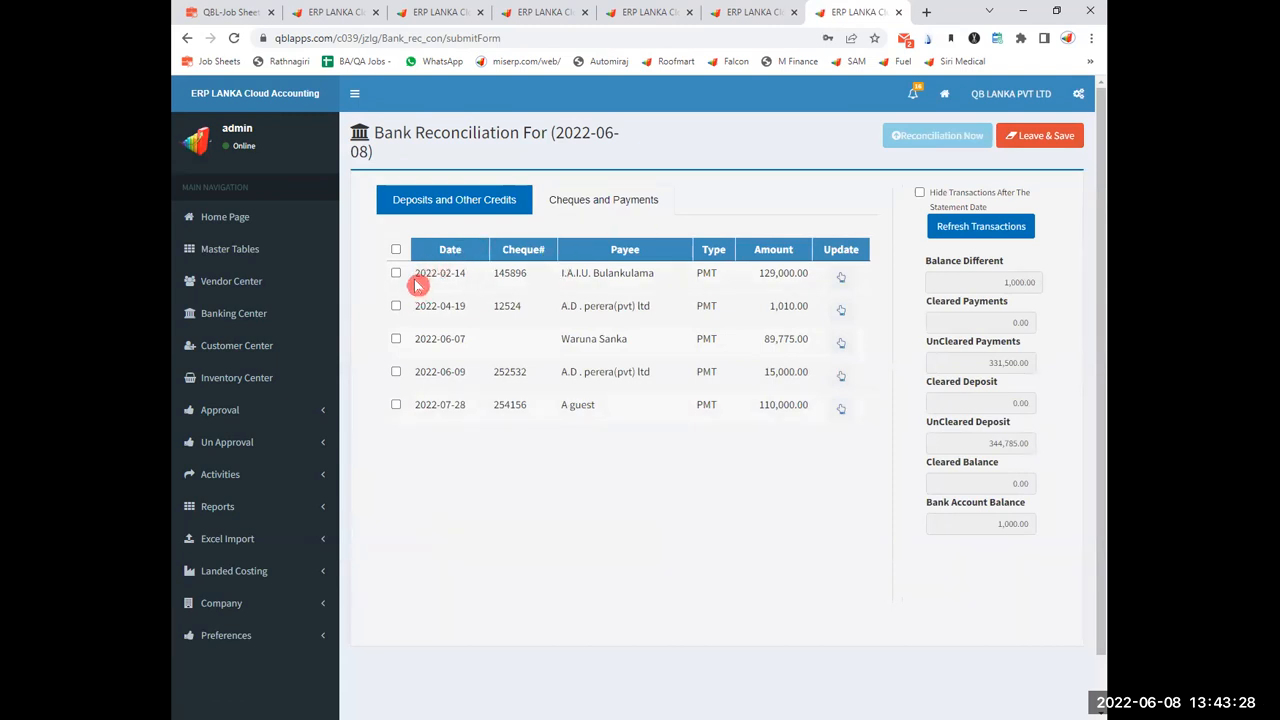
pyautogui.moveTo(428, 271); pyautogui.dragTo(777, 403)
pyautogui.click(735, 455)
# - Review the Cheques and Payments list and mark the 2022-06-02 cheque of 200.00 as cleared
pyautogui.click(625, 202)
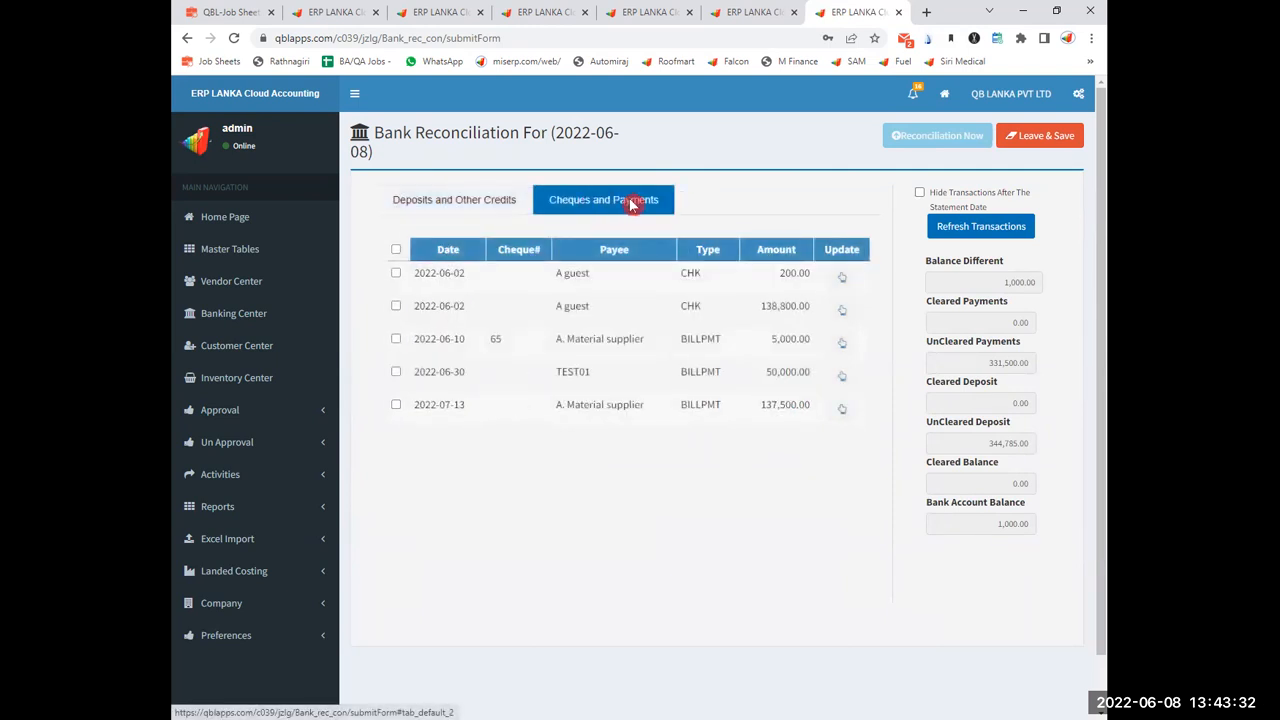
pyautogui.moveTo(414, 272); pyautogui.dragTo(783, 404)
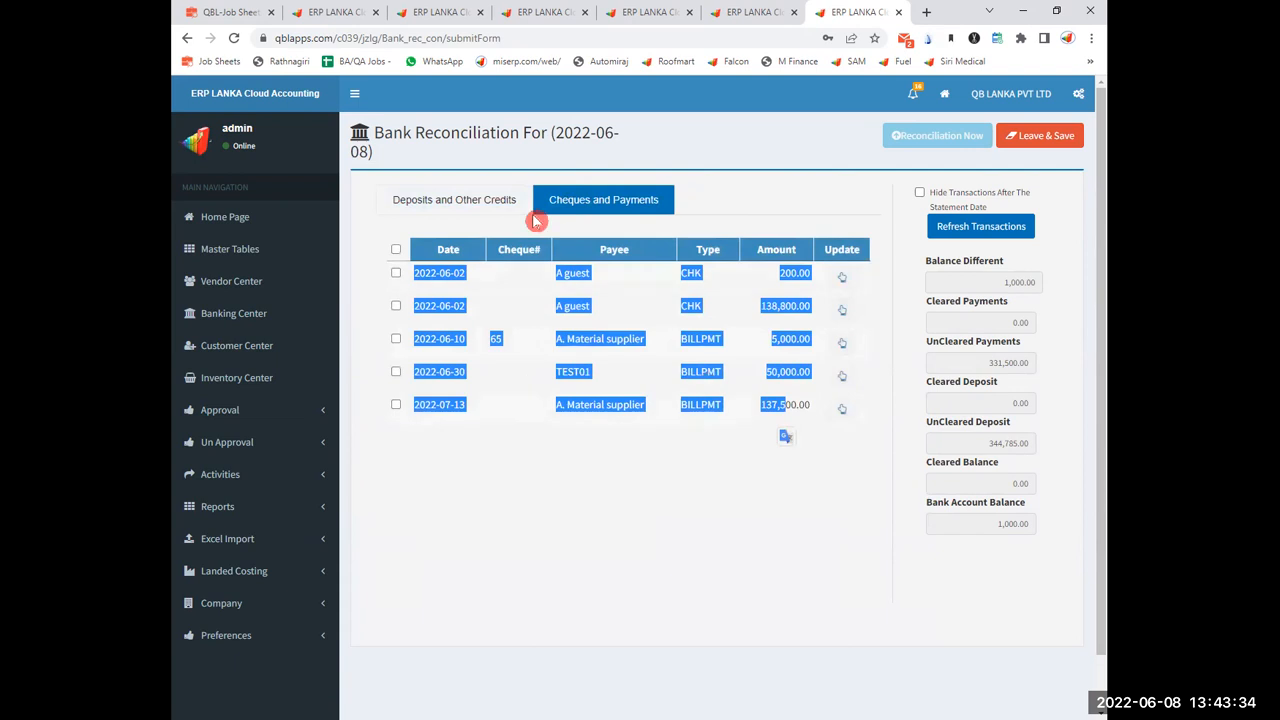
pyautogui.click(500, 200)
pyautogui.click(608, 200)
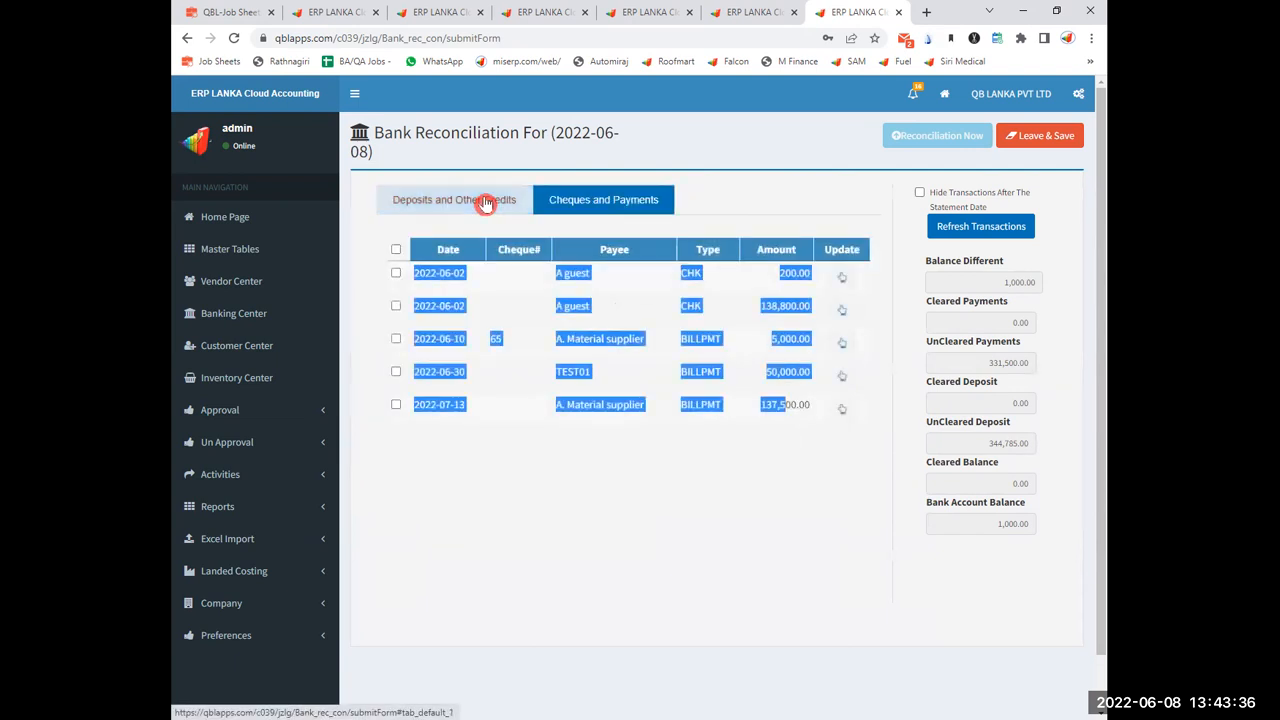
pyautogui.click(571, 437)
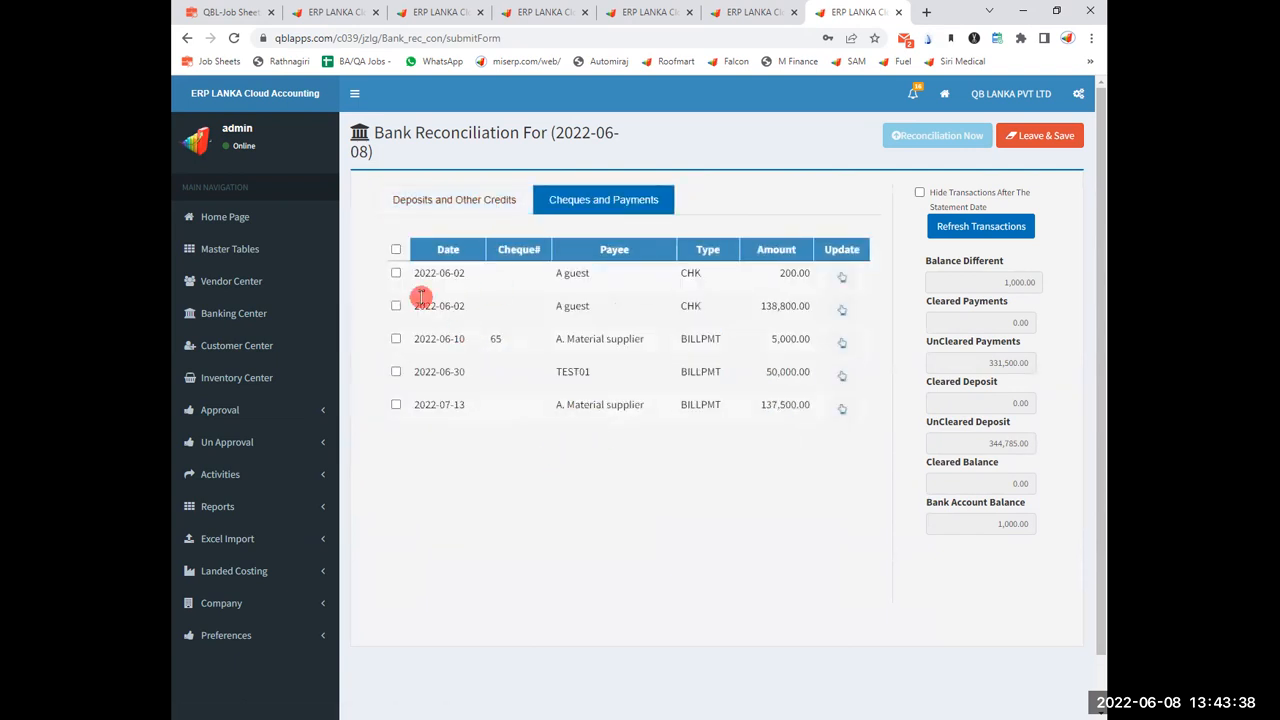
pyautogui.click(396, 274)
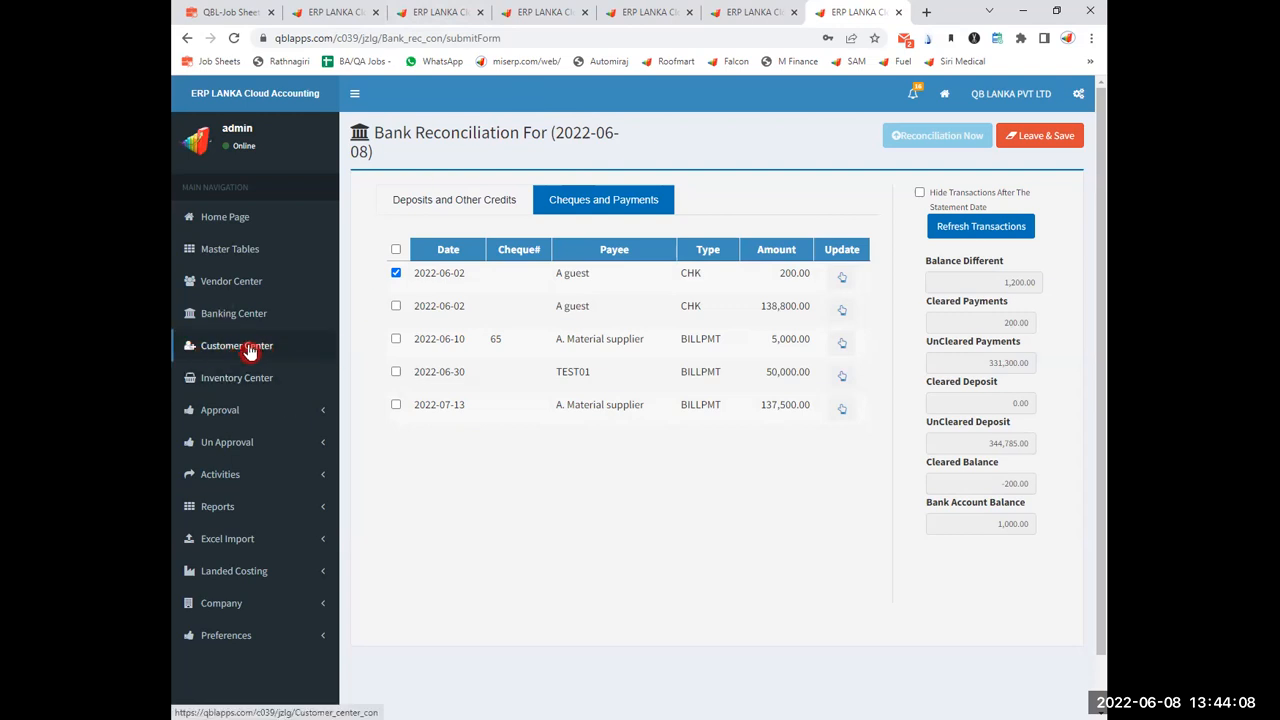
# - View the Sales Return list in the Customer Center and start a new Sales Return transaction
pyautogui.click(199, 347)
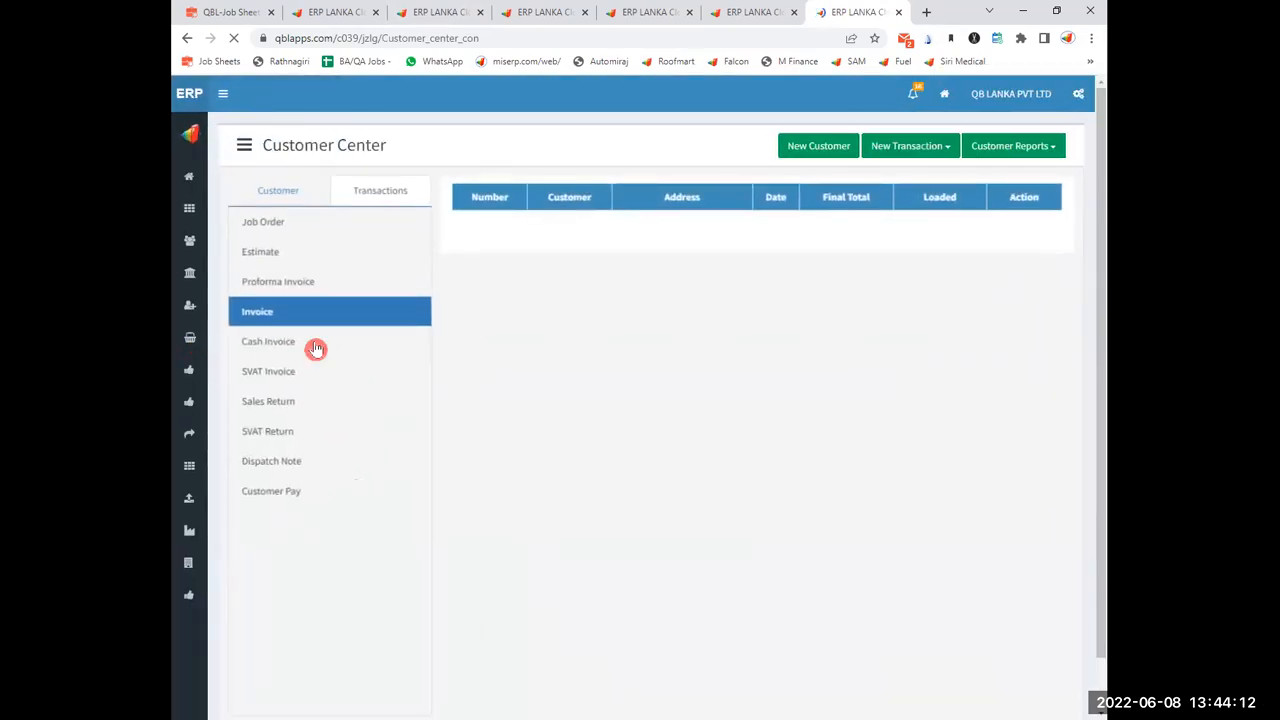
pyautogui.click(300, 408)
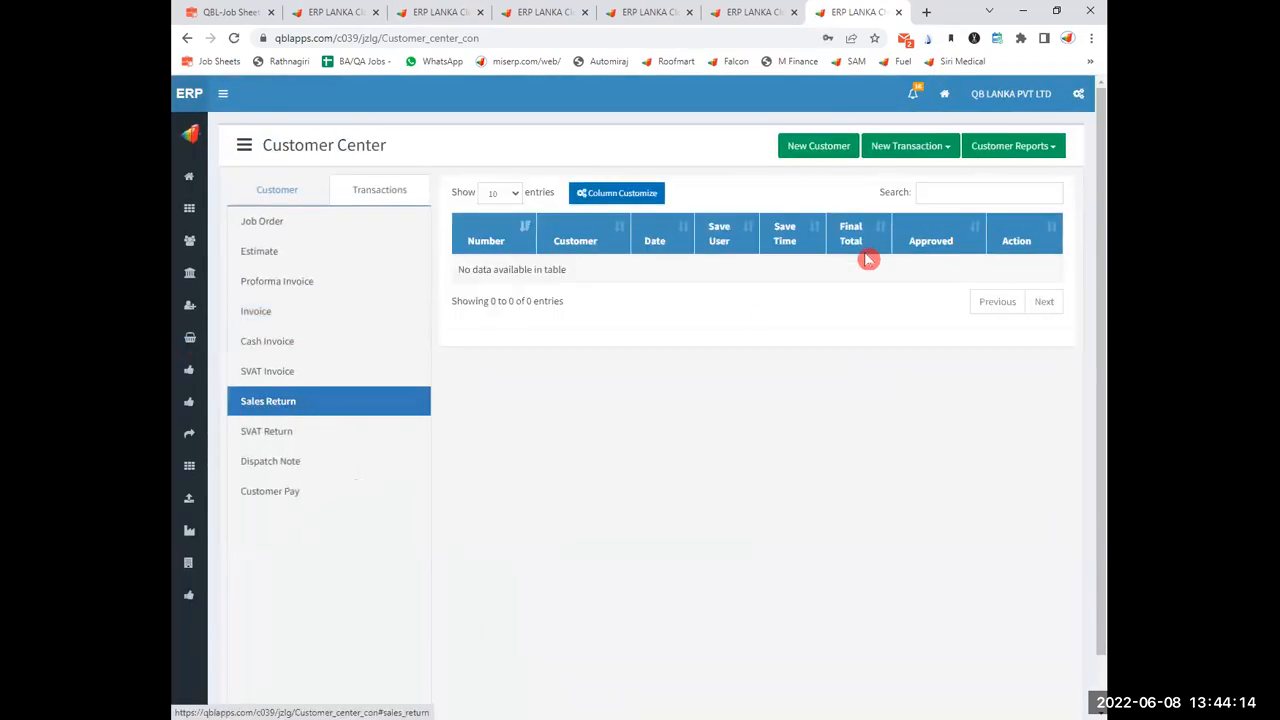
pyautogui.click(930, 148)
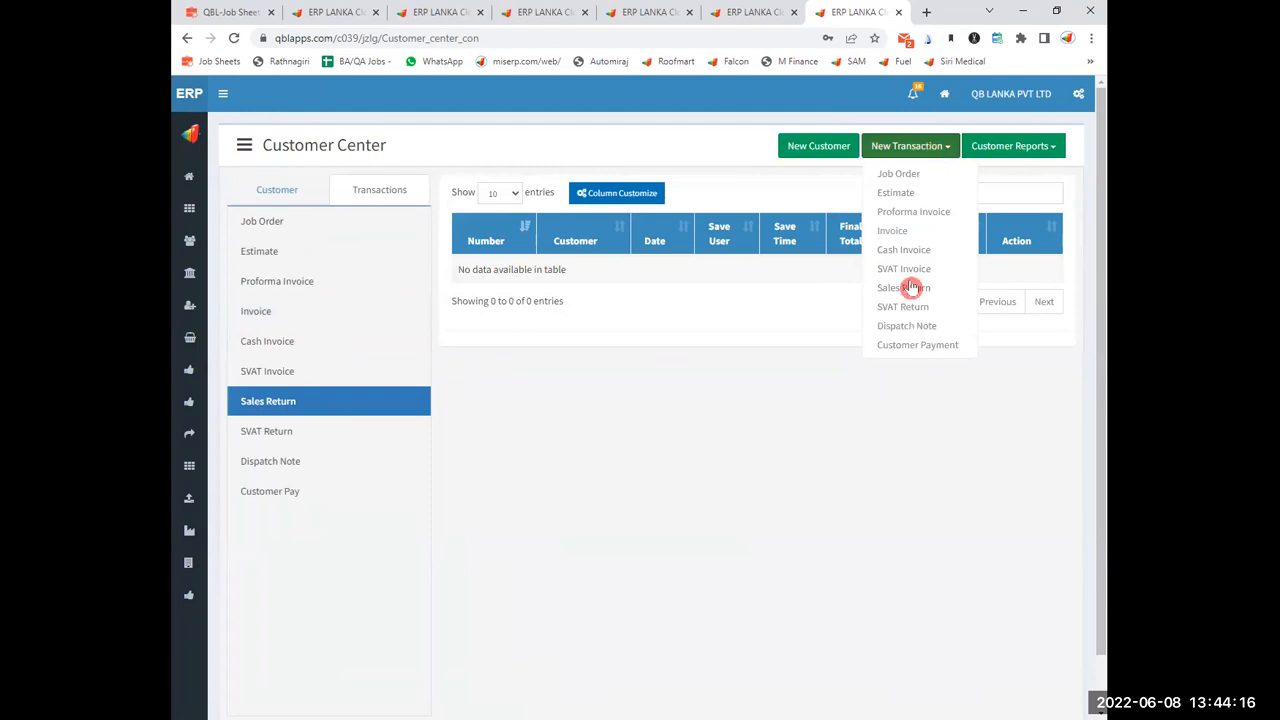
pyautogui.click(940, 292)
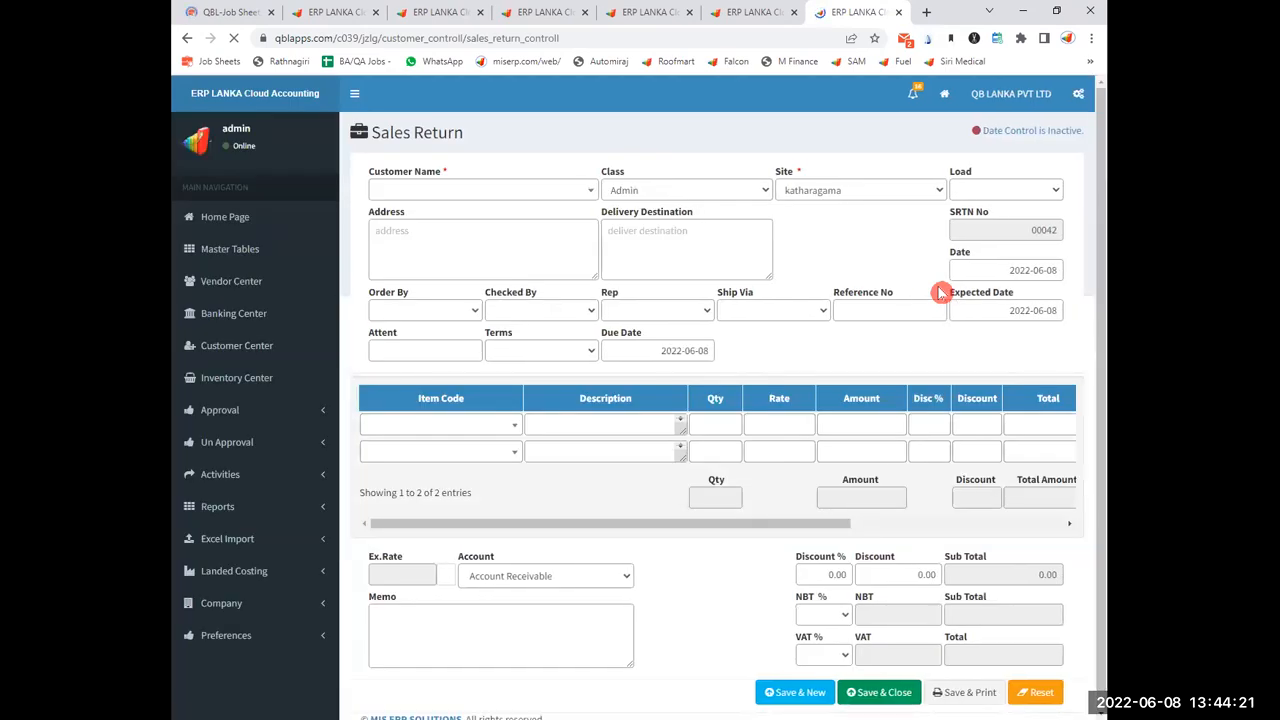
# - Fill the sales return with customer A.D . perera(pvt) ltd and the item 1 TB SEAGATE SKYHAWK HDD
pyautogui.click(573, 190)
pyautogui.click(449, 332)
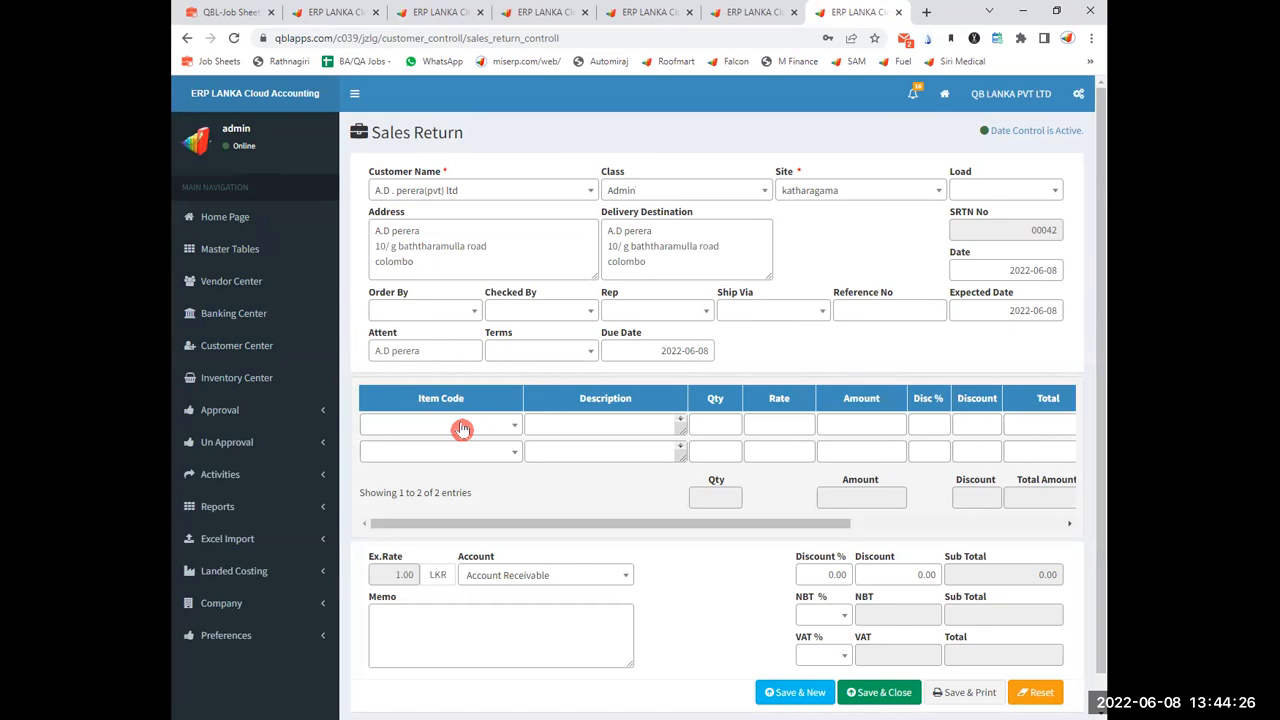
pyautogui.click(462, 428)
pyautogui.scroll(-1, 441, 567)
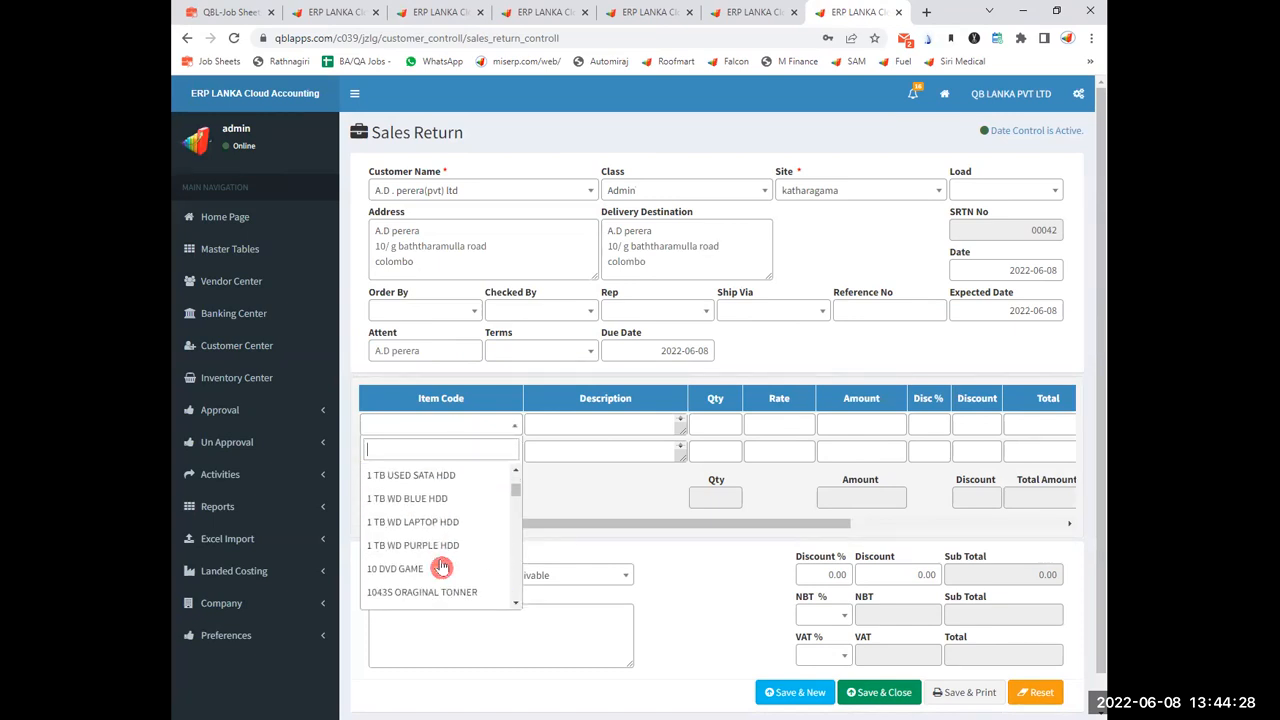
pyautogui.scroll(1, 441, 567)
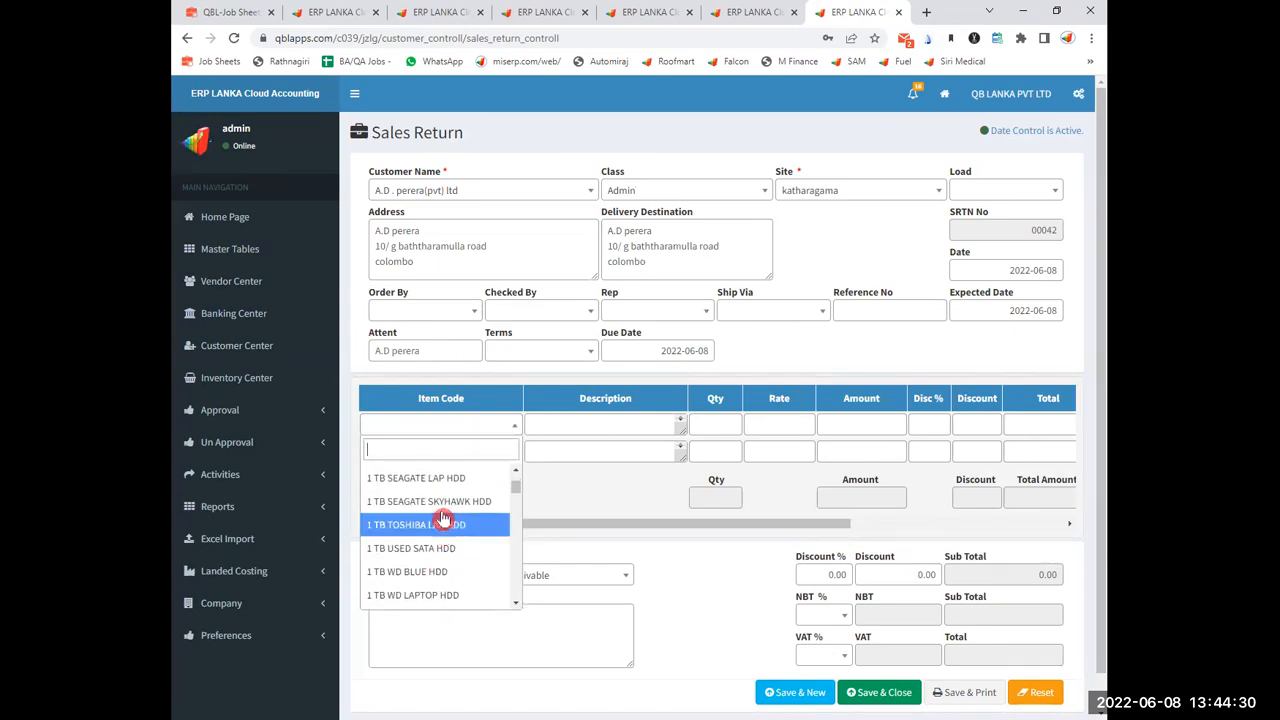
pyautogui.click(443, 520)
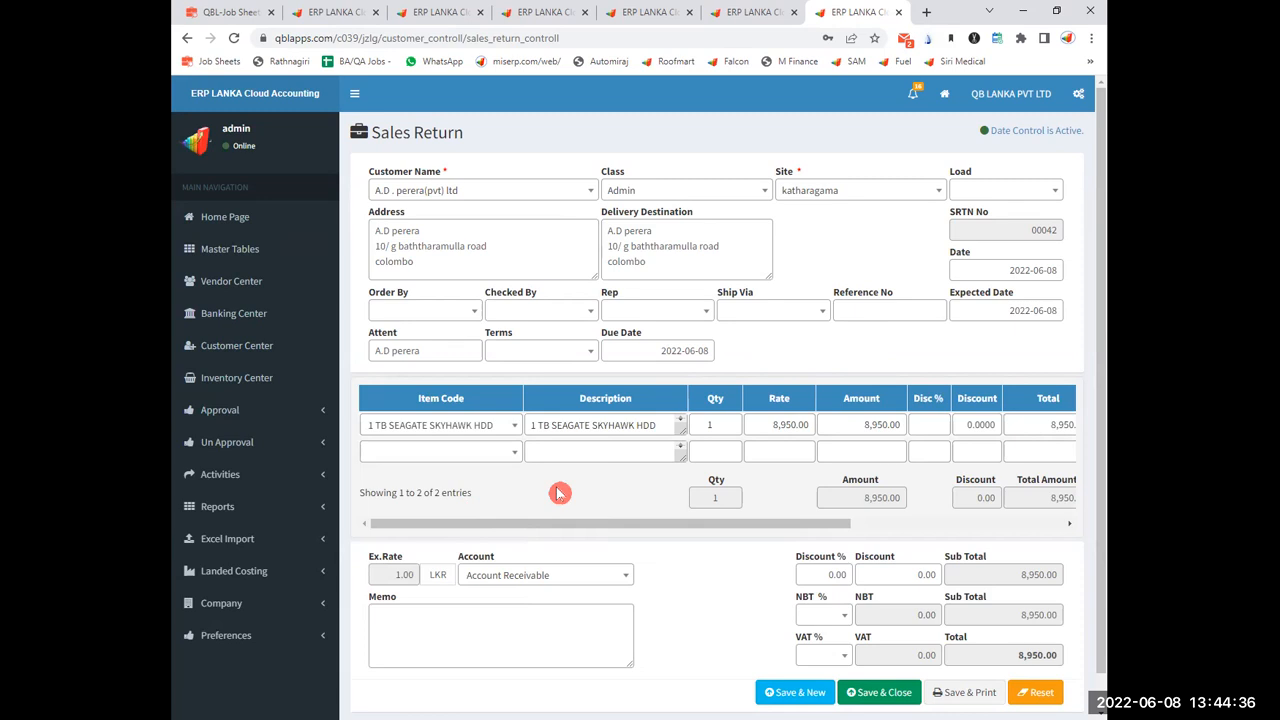
# - Open a new GRN Returns form from the Vendor Center and look over its fields
pyautogui.click(210, 376)
pyautogui.click(228, 285)
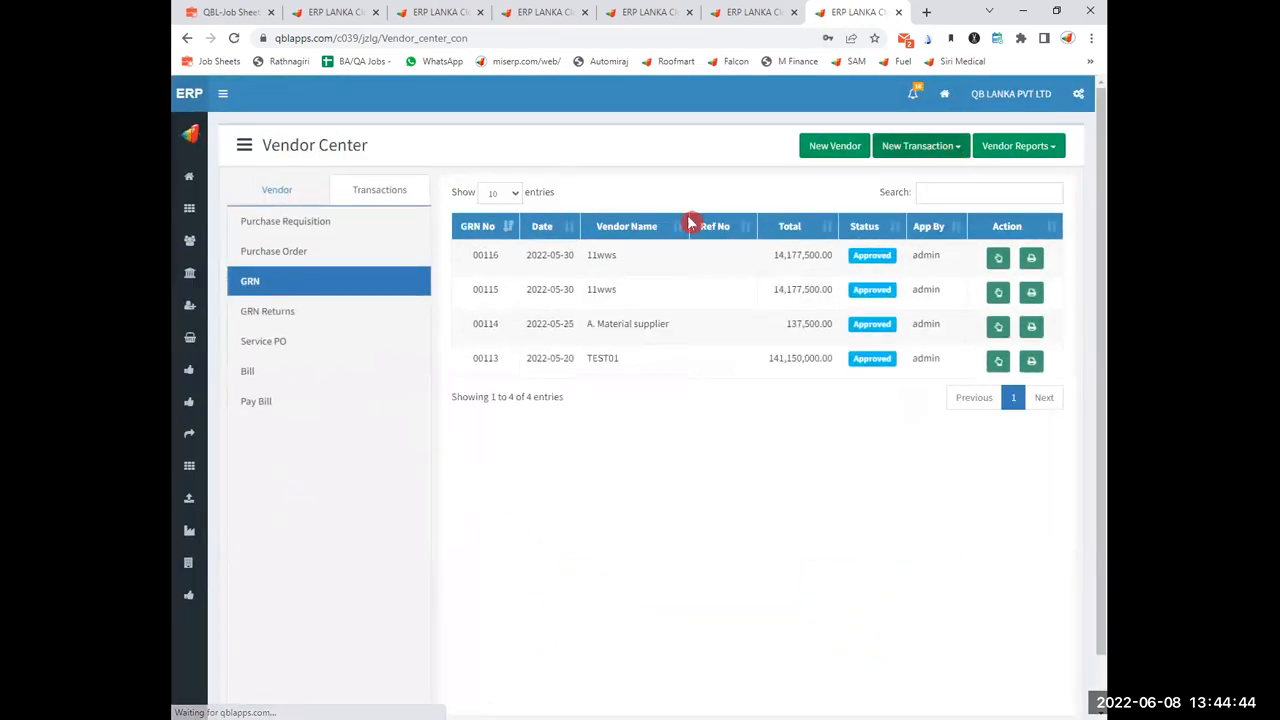
pyautogui.click(921, 150)
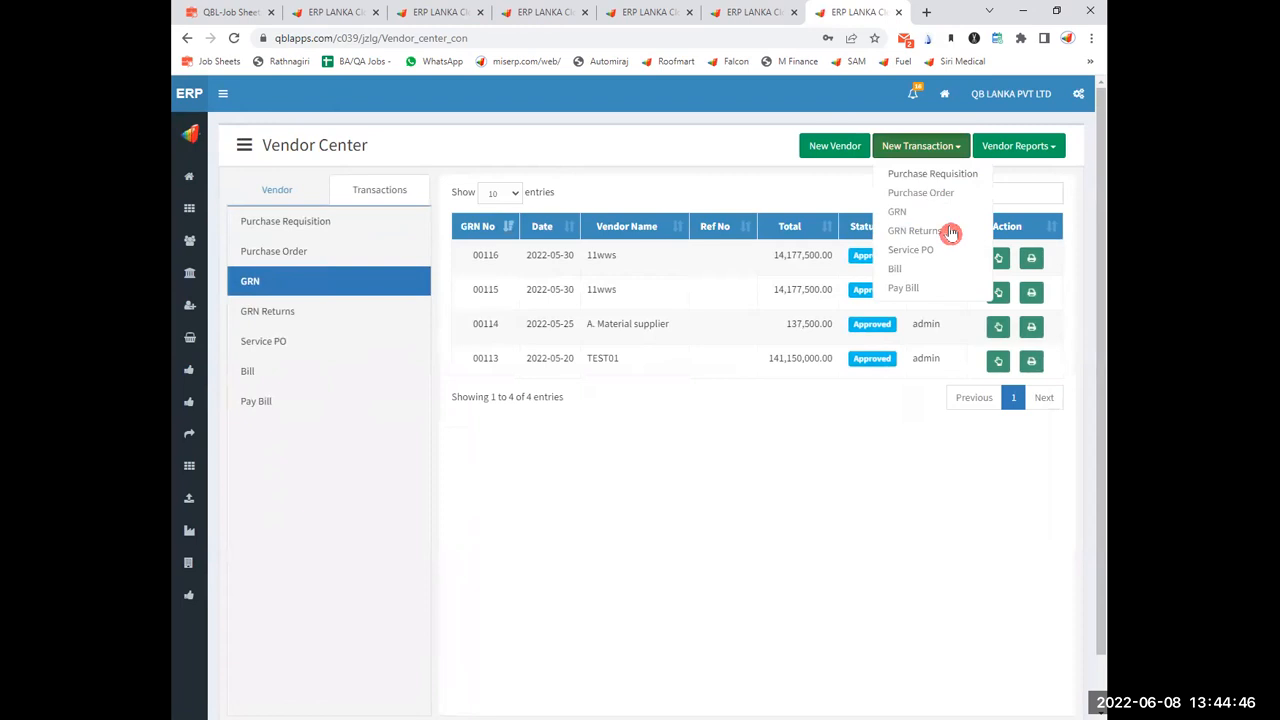
pyautogui.click(948, 229)
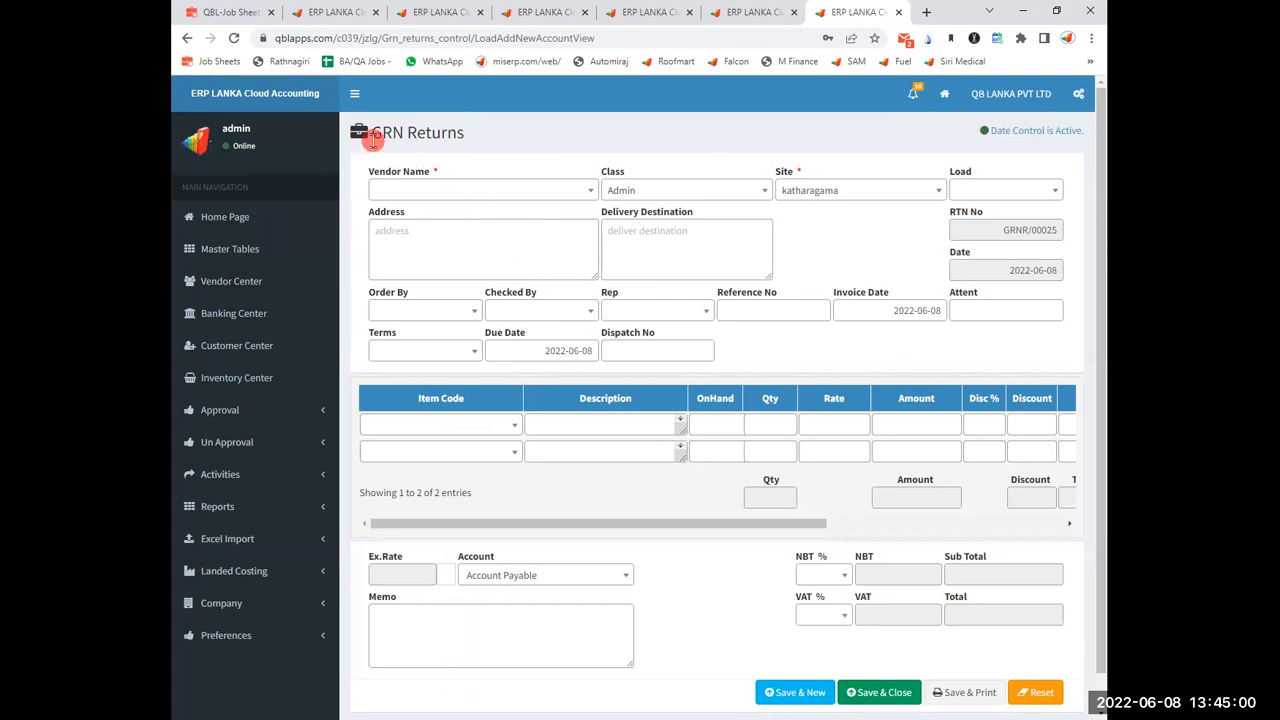
pyautogui.tripleClick(486, 138)
pyautogui.click(607, 500)
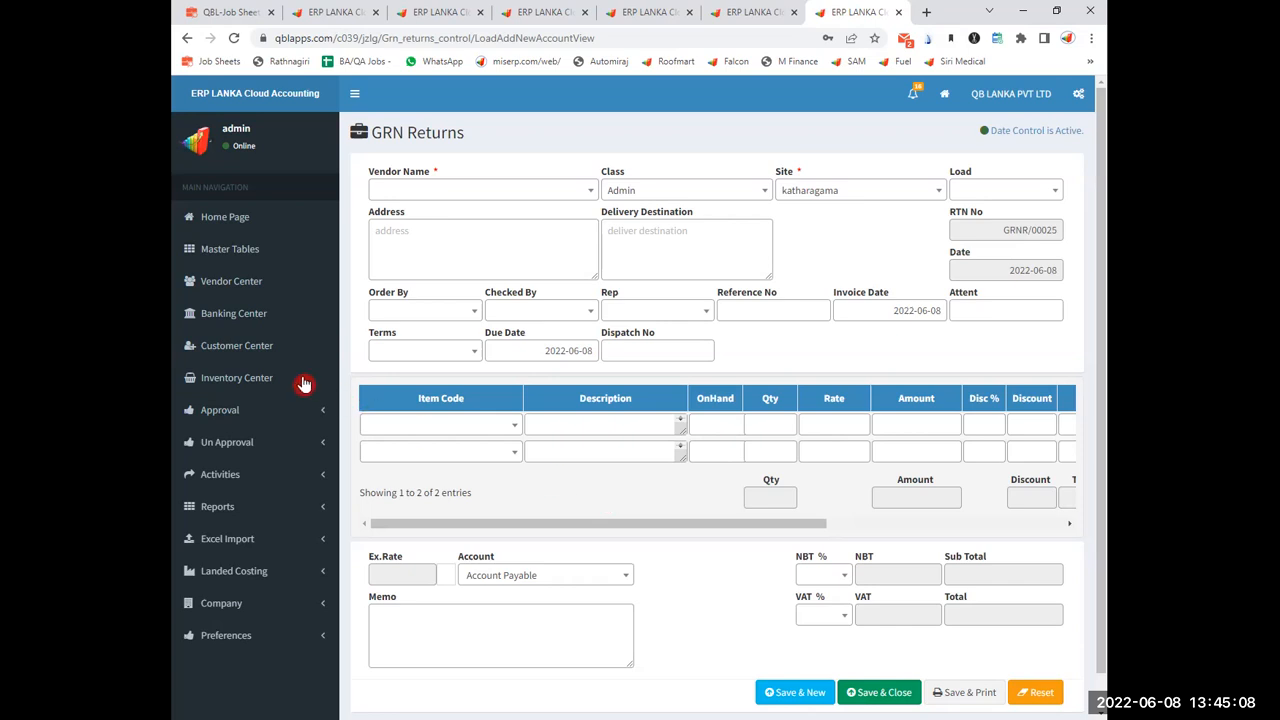
# - Open a new Issue Notes form from the Inventory Center and look at its customer selection
pyautogui.click(216, 385)
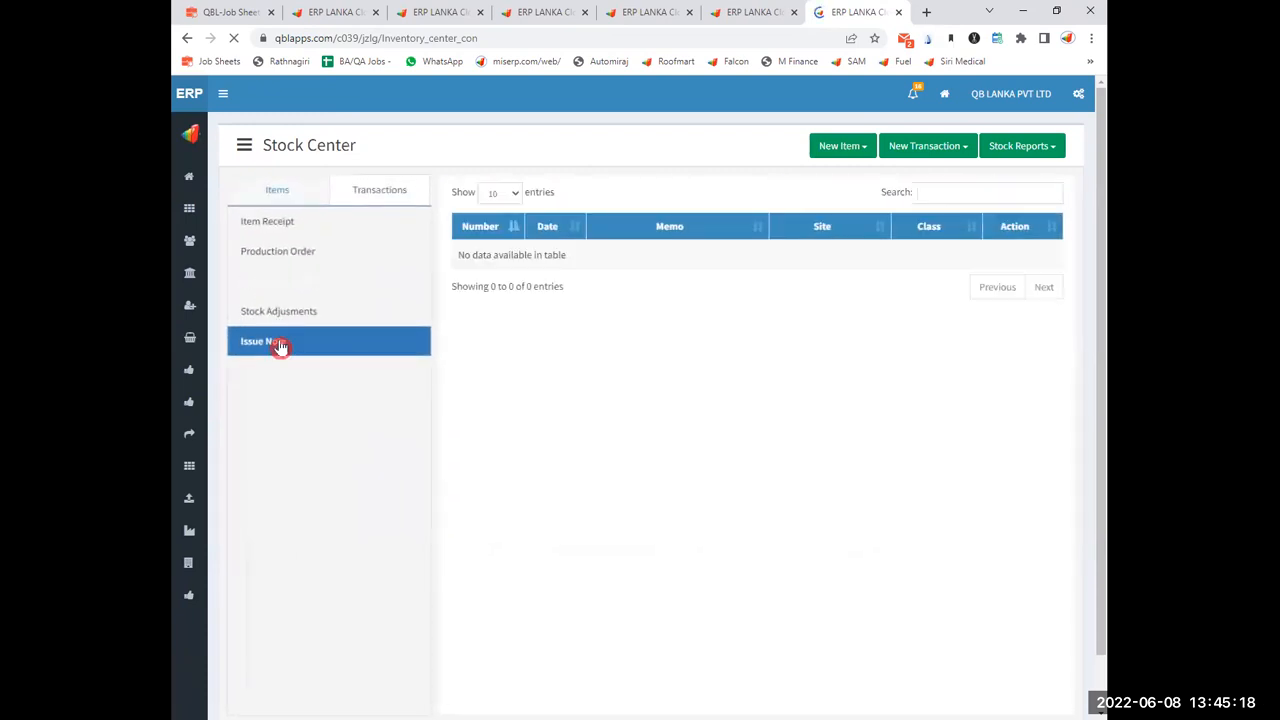
pyautogui.click(912, 148)
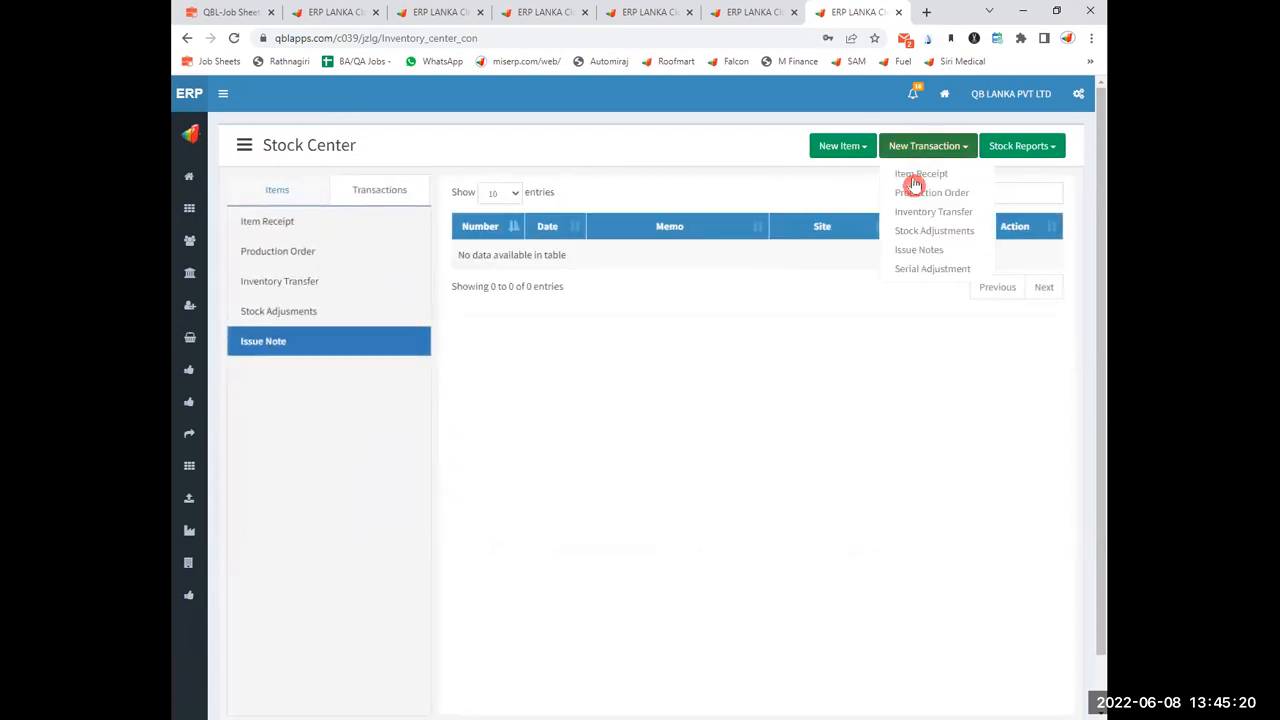
pyautogui.click(918, 251)
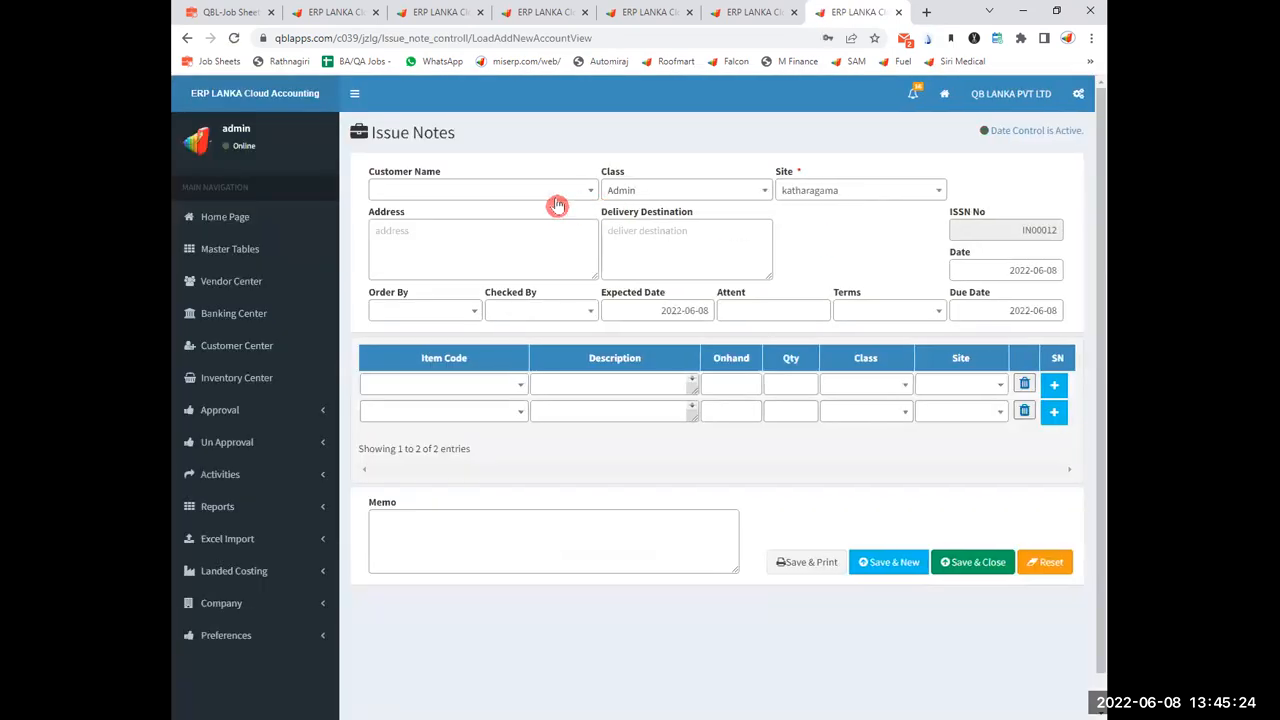
pyautogui.click(557, 195)
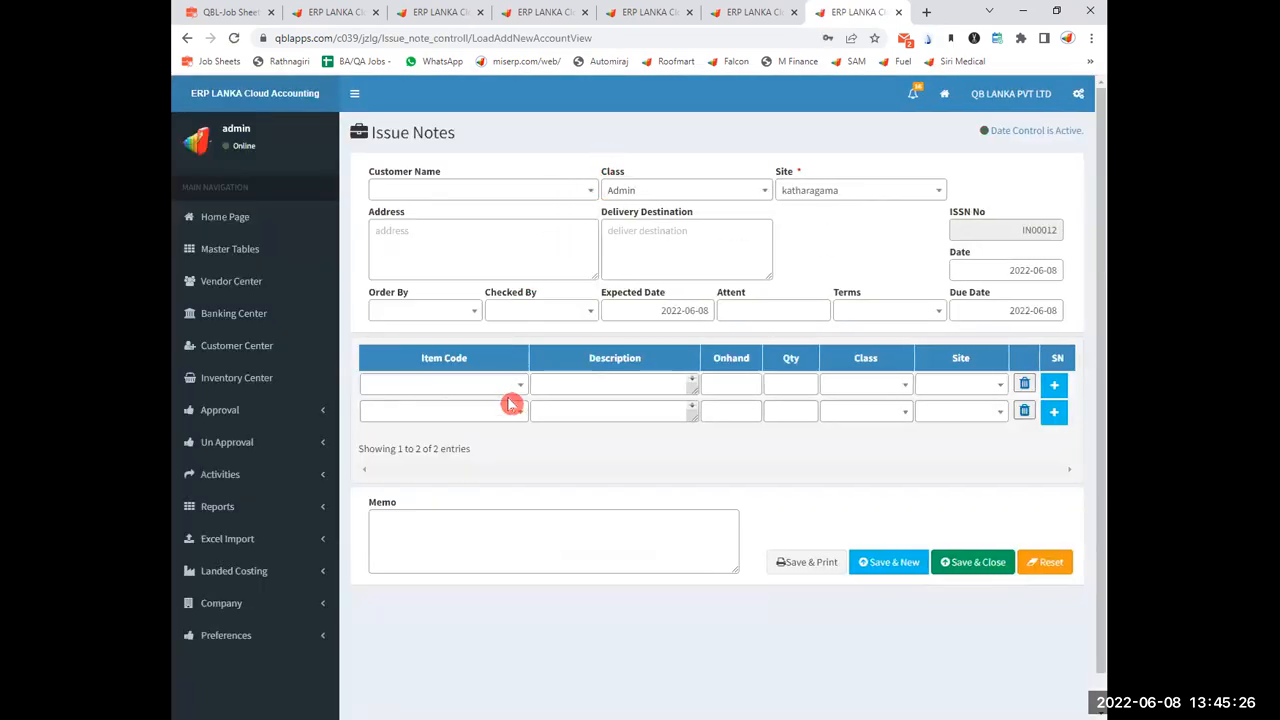